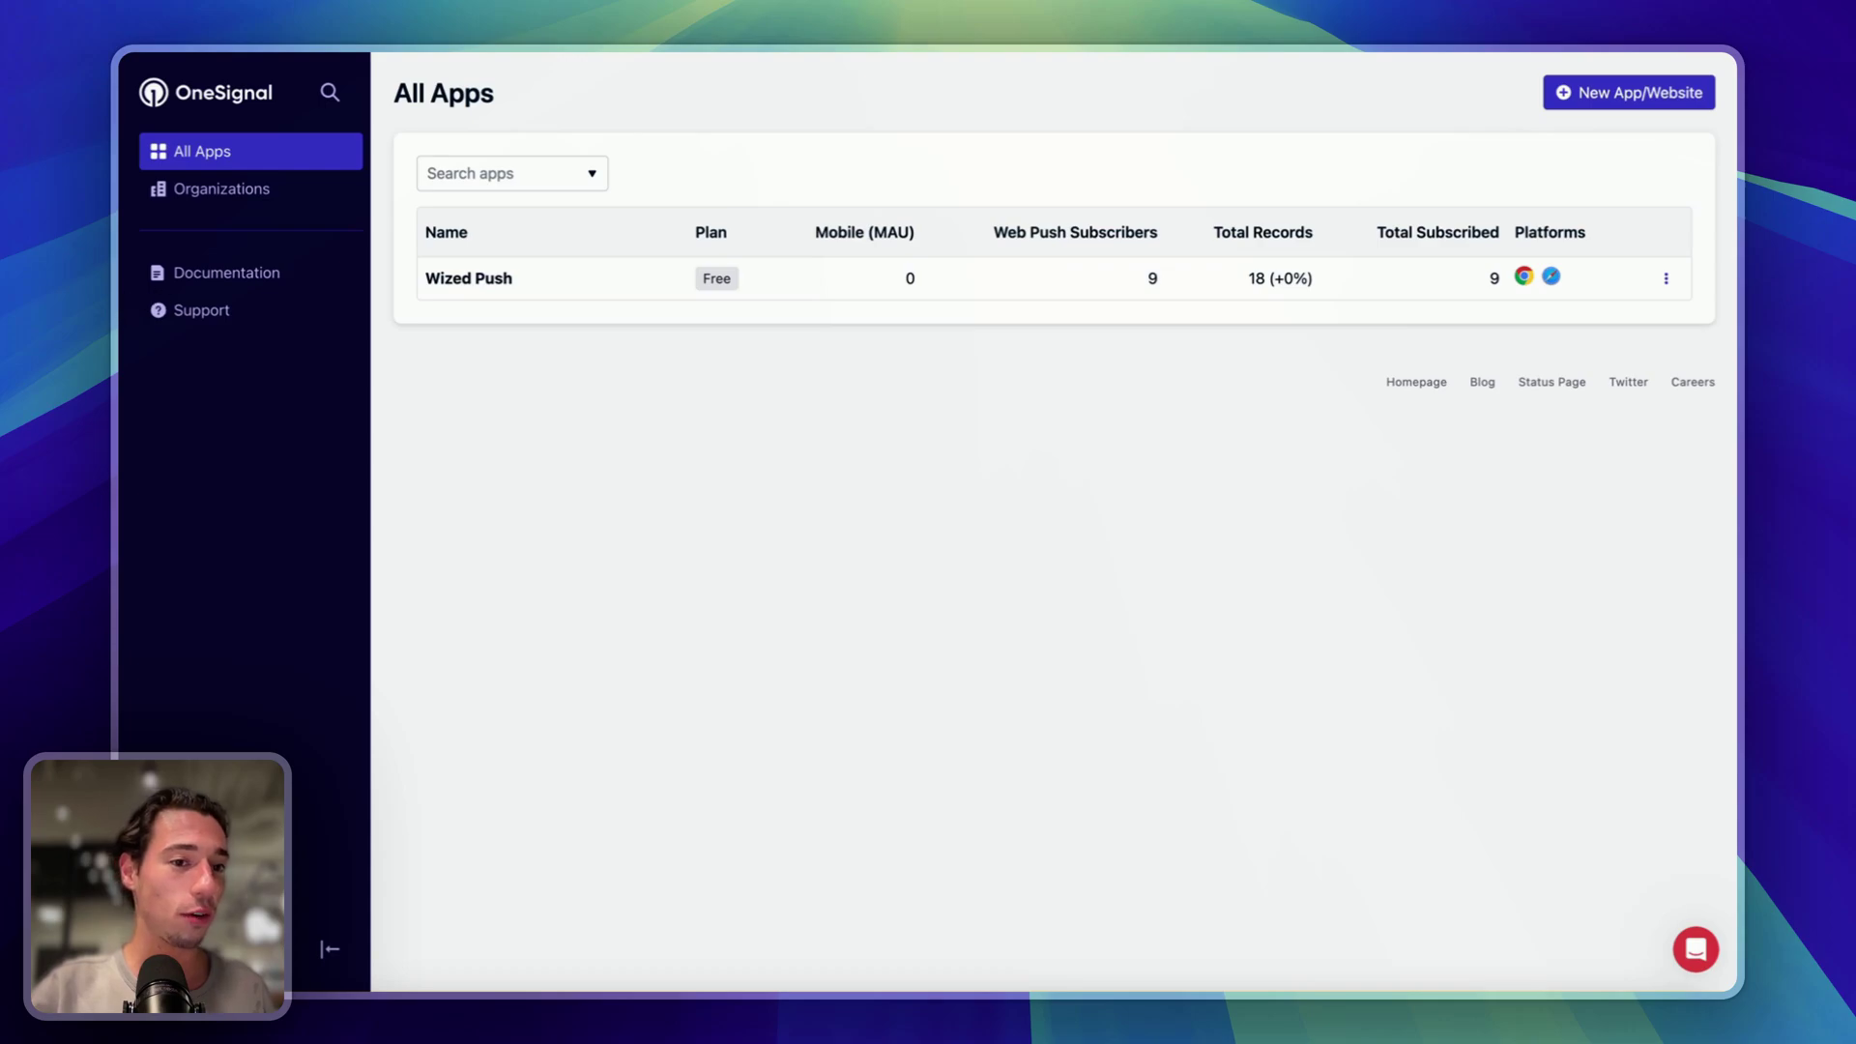
Step: Open the OneSignal homepage, onesignal.com, in a new browser tab
{"action": "mouse_move", "coordinate": [177, 358]}
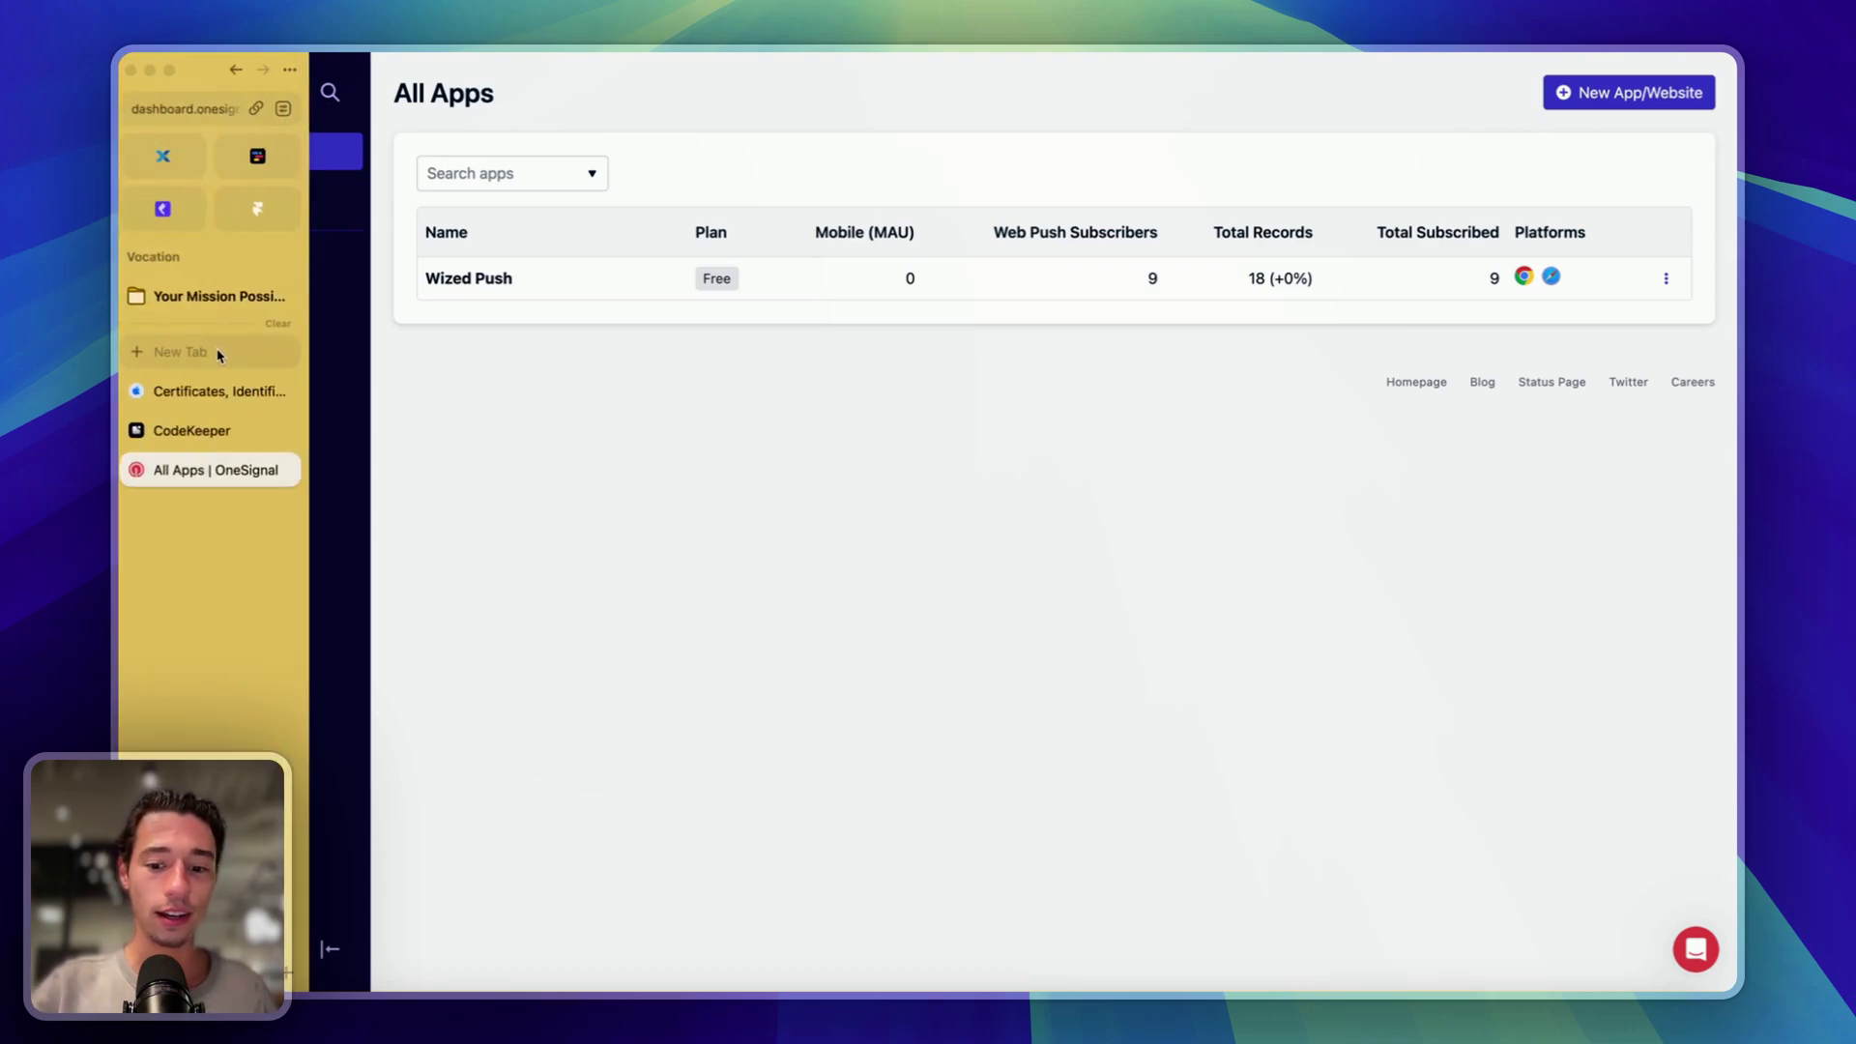
{"action": "left_click", "coordinate": [179, 352]}
{"action": "type", "text": "ones"}
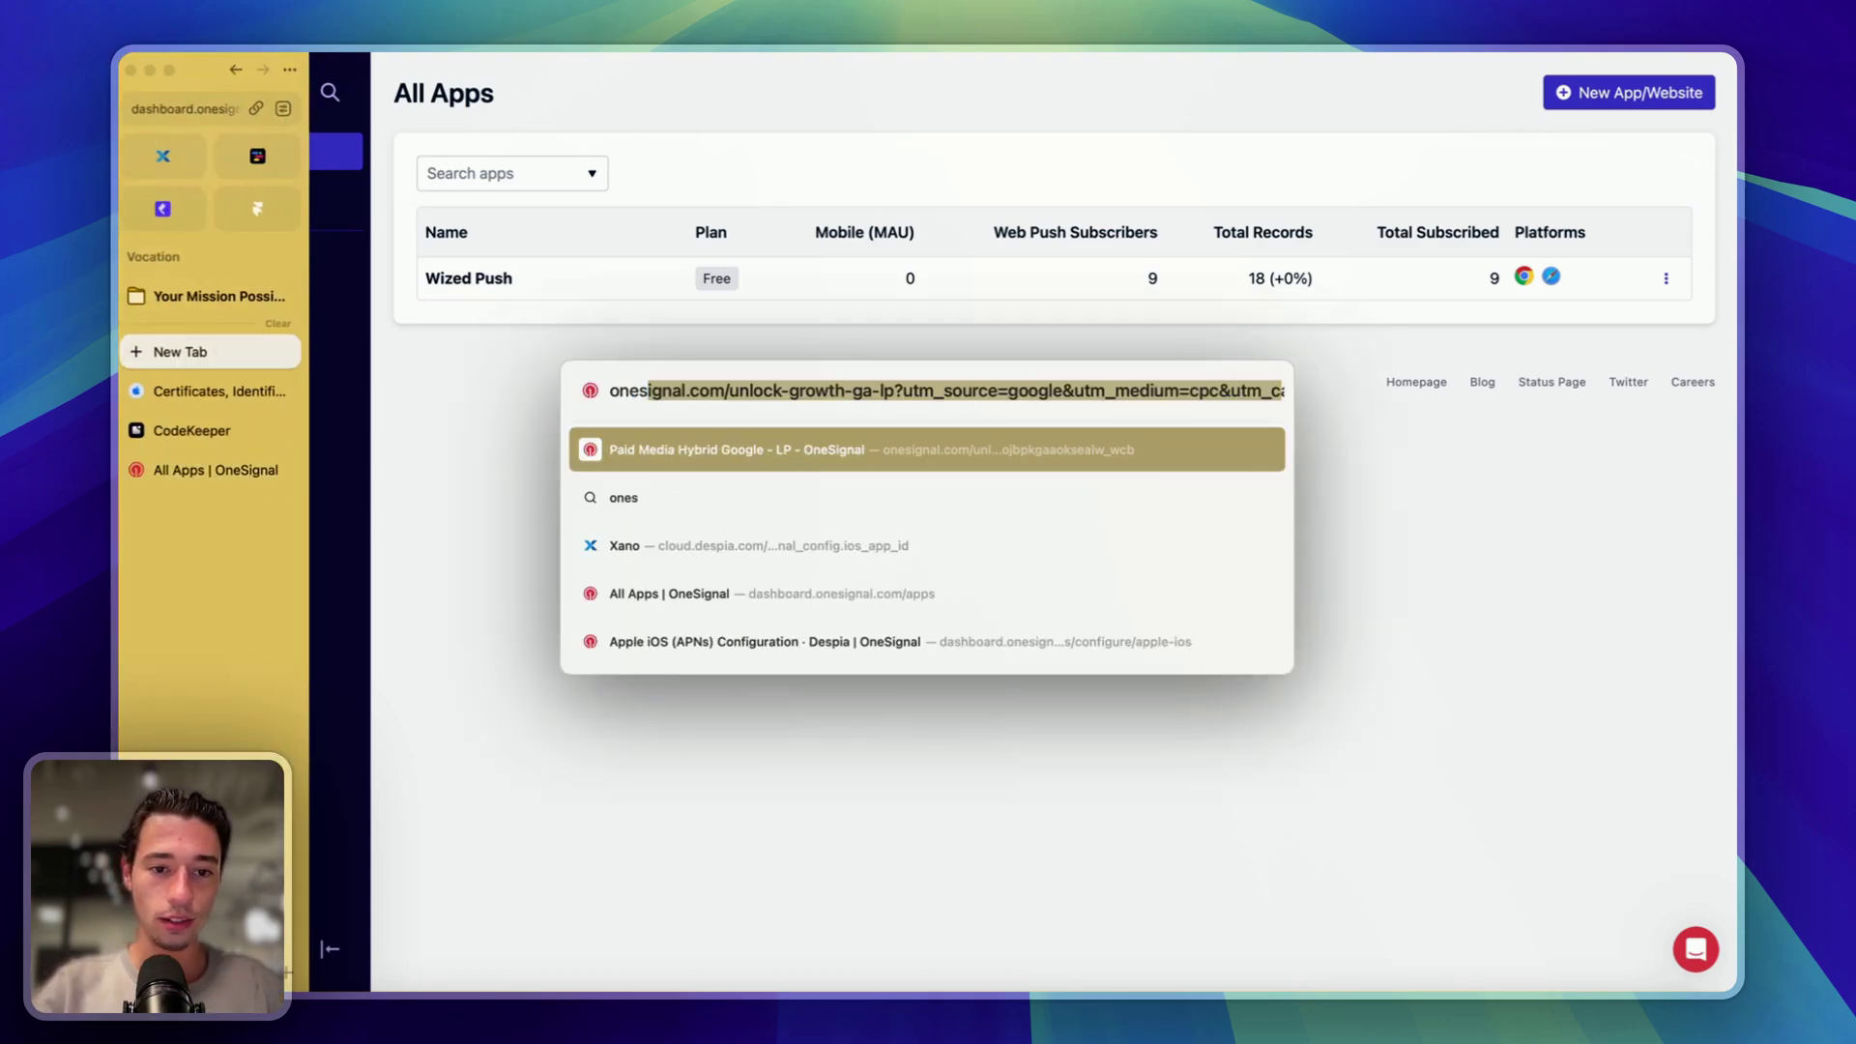
{"action": "type", "text": "ignal.com"}
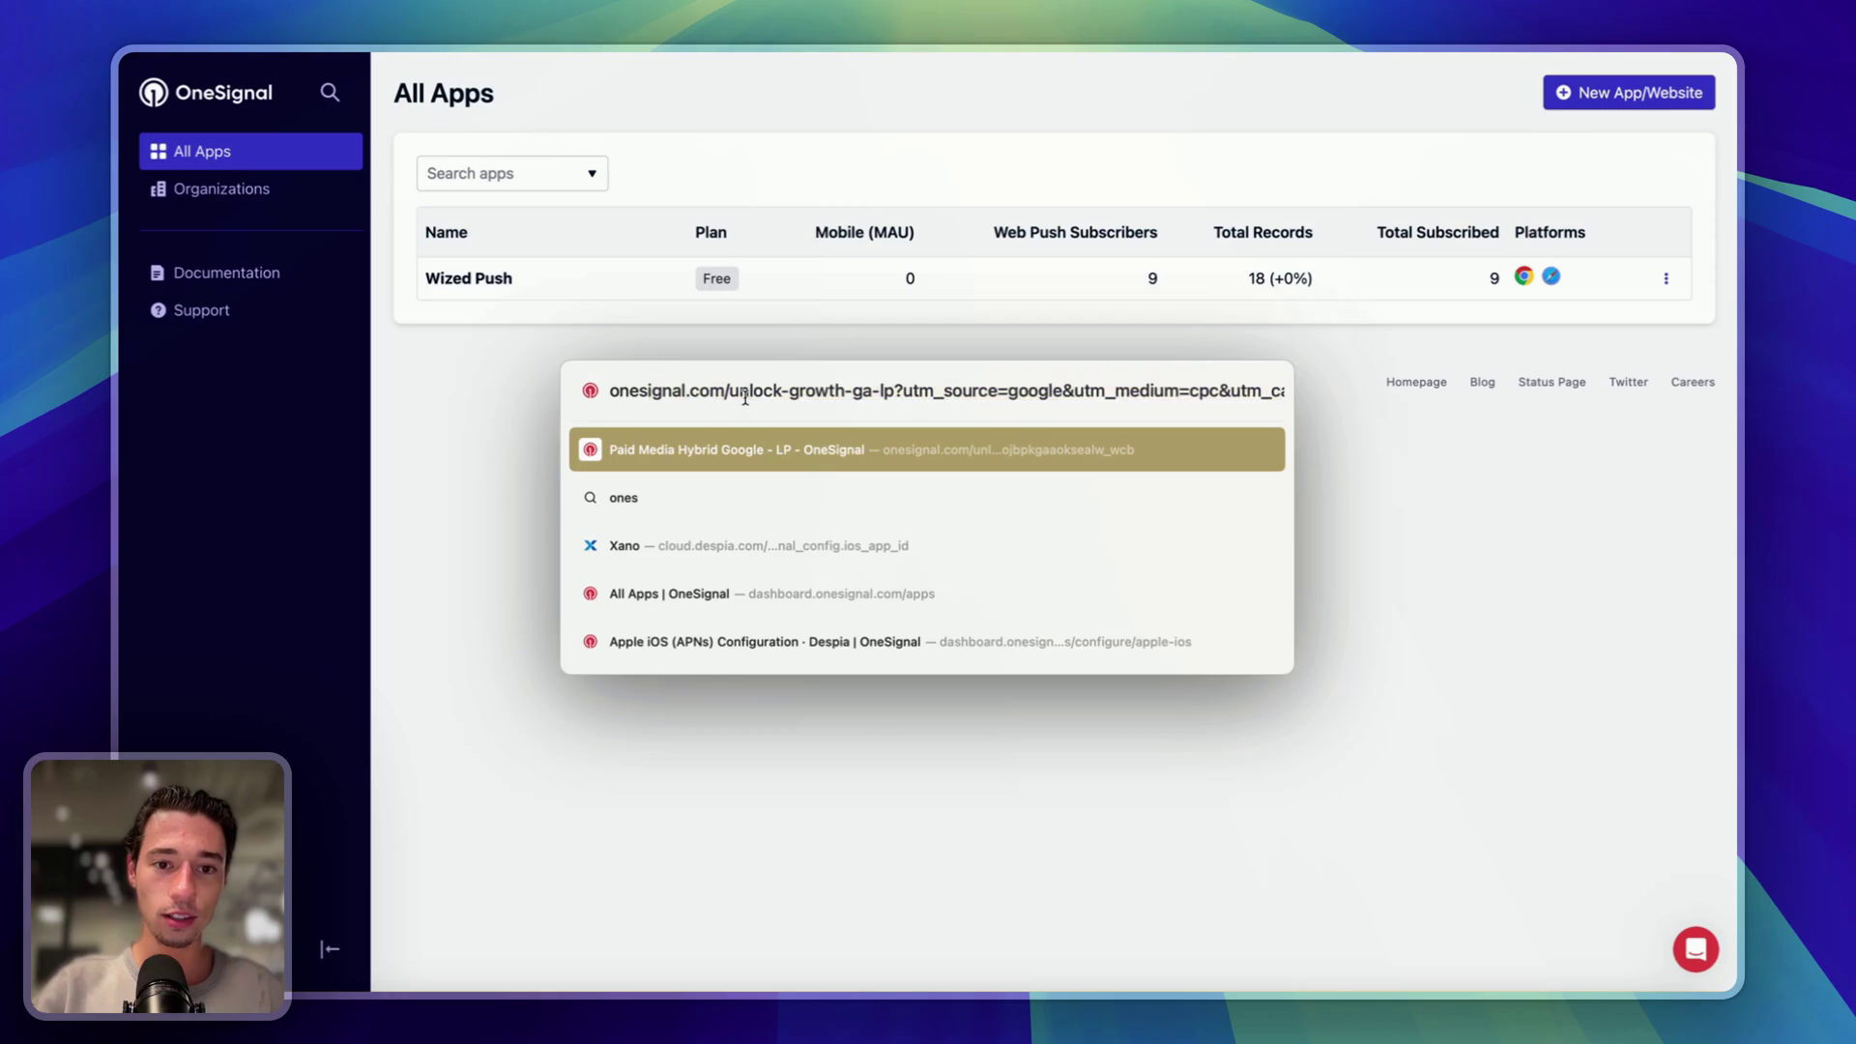
{"action": "left_click_drag", "start_coordinate": [1279, 390], "coordinate": [1368, 389]}
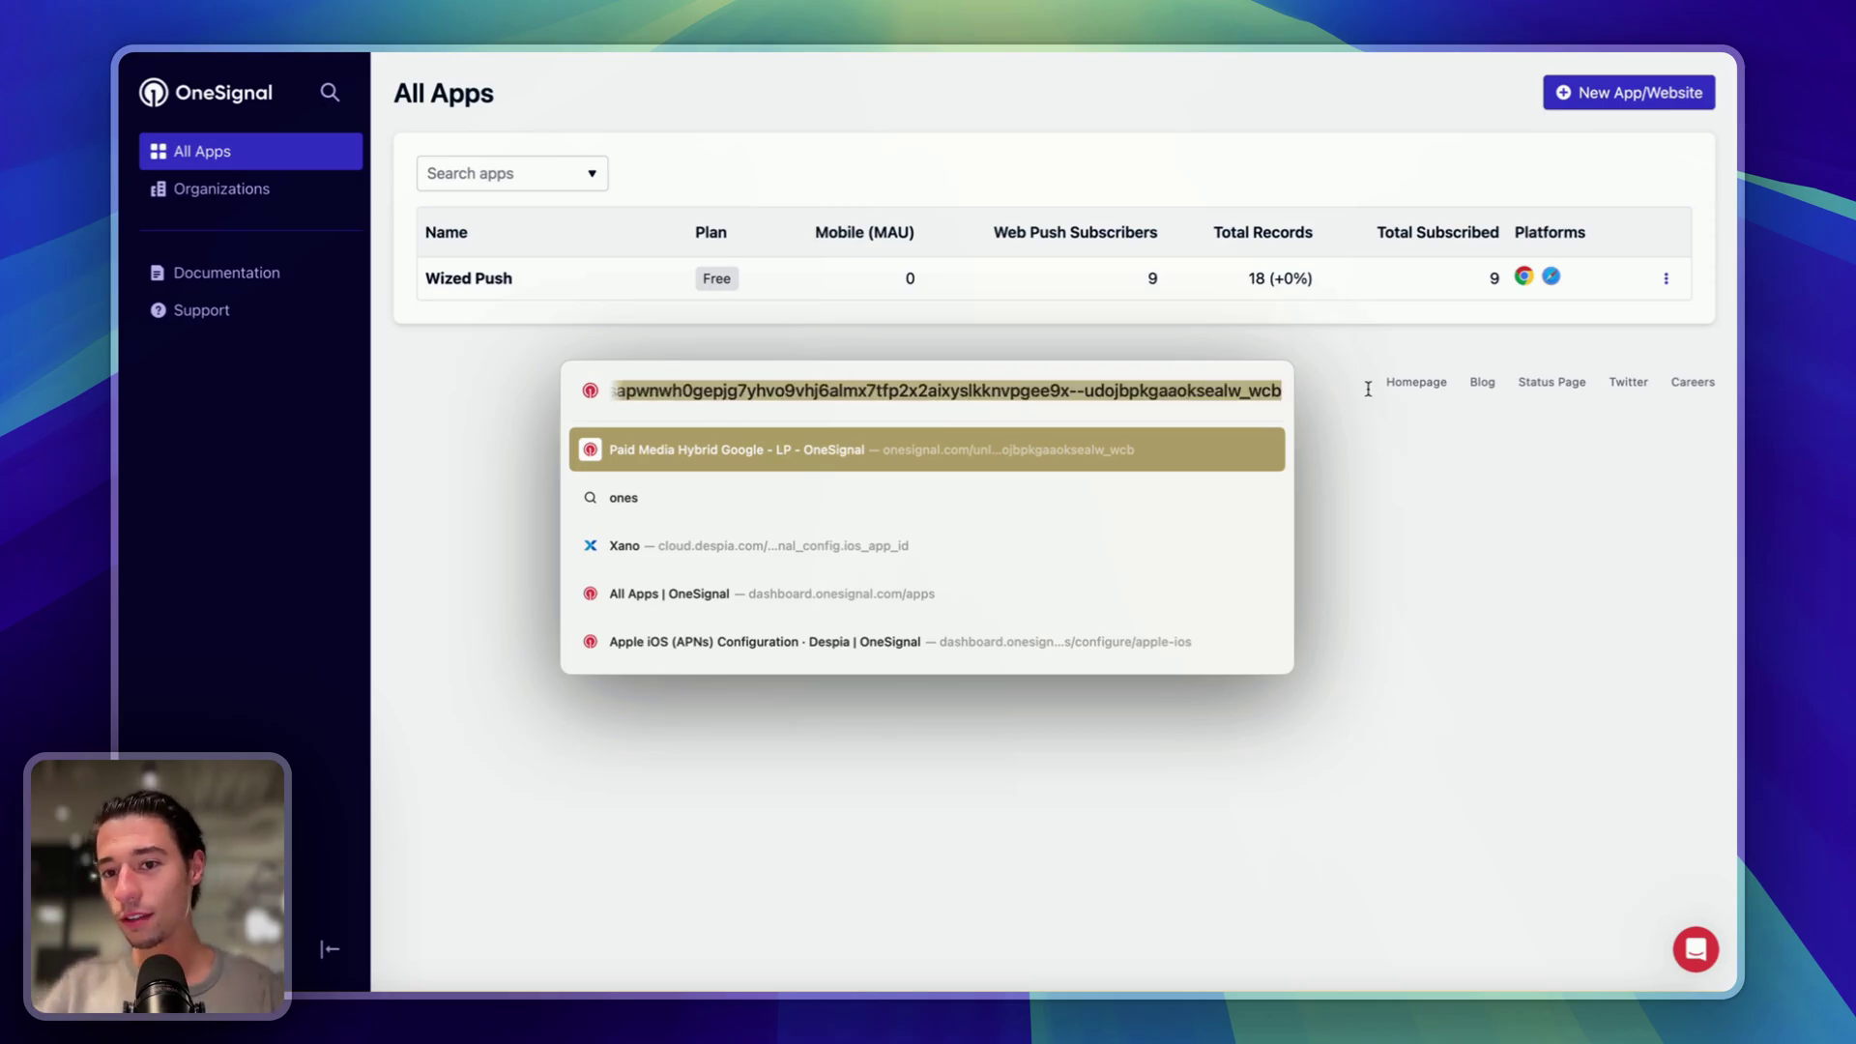
{"action": "key", "text": "BackSpace"}
{"action": "key", "text": "Return"}
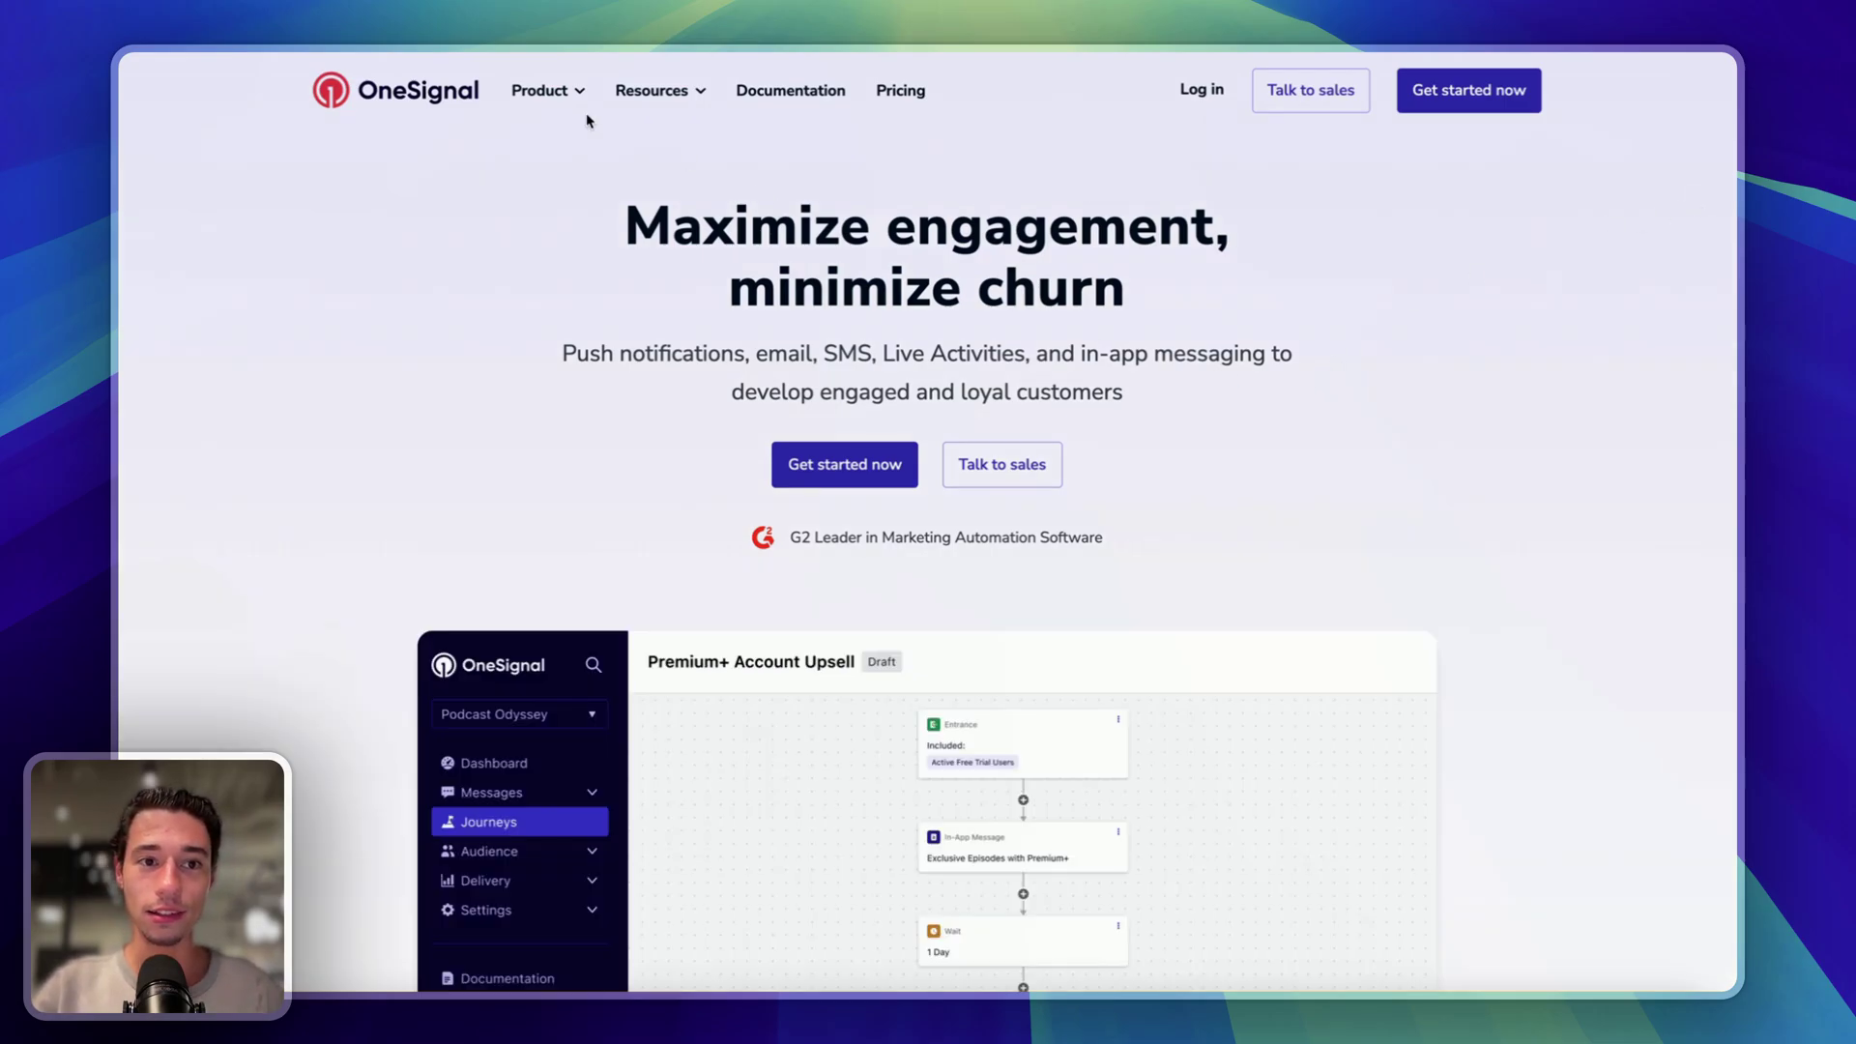
Step: Look through the homepage's sections on journeys, marketing results, industry solutions, developer SDKs and integrations
{"action": "scroll", "coordinate": [610, 418], "scroll_direction": "down", "scroll_amount": 6}
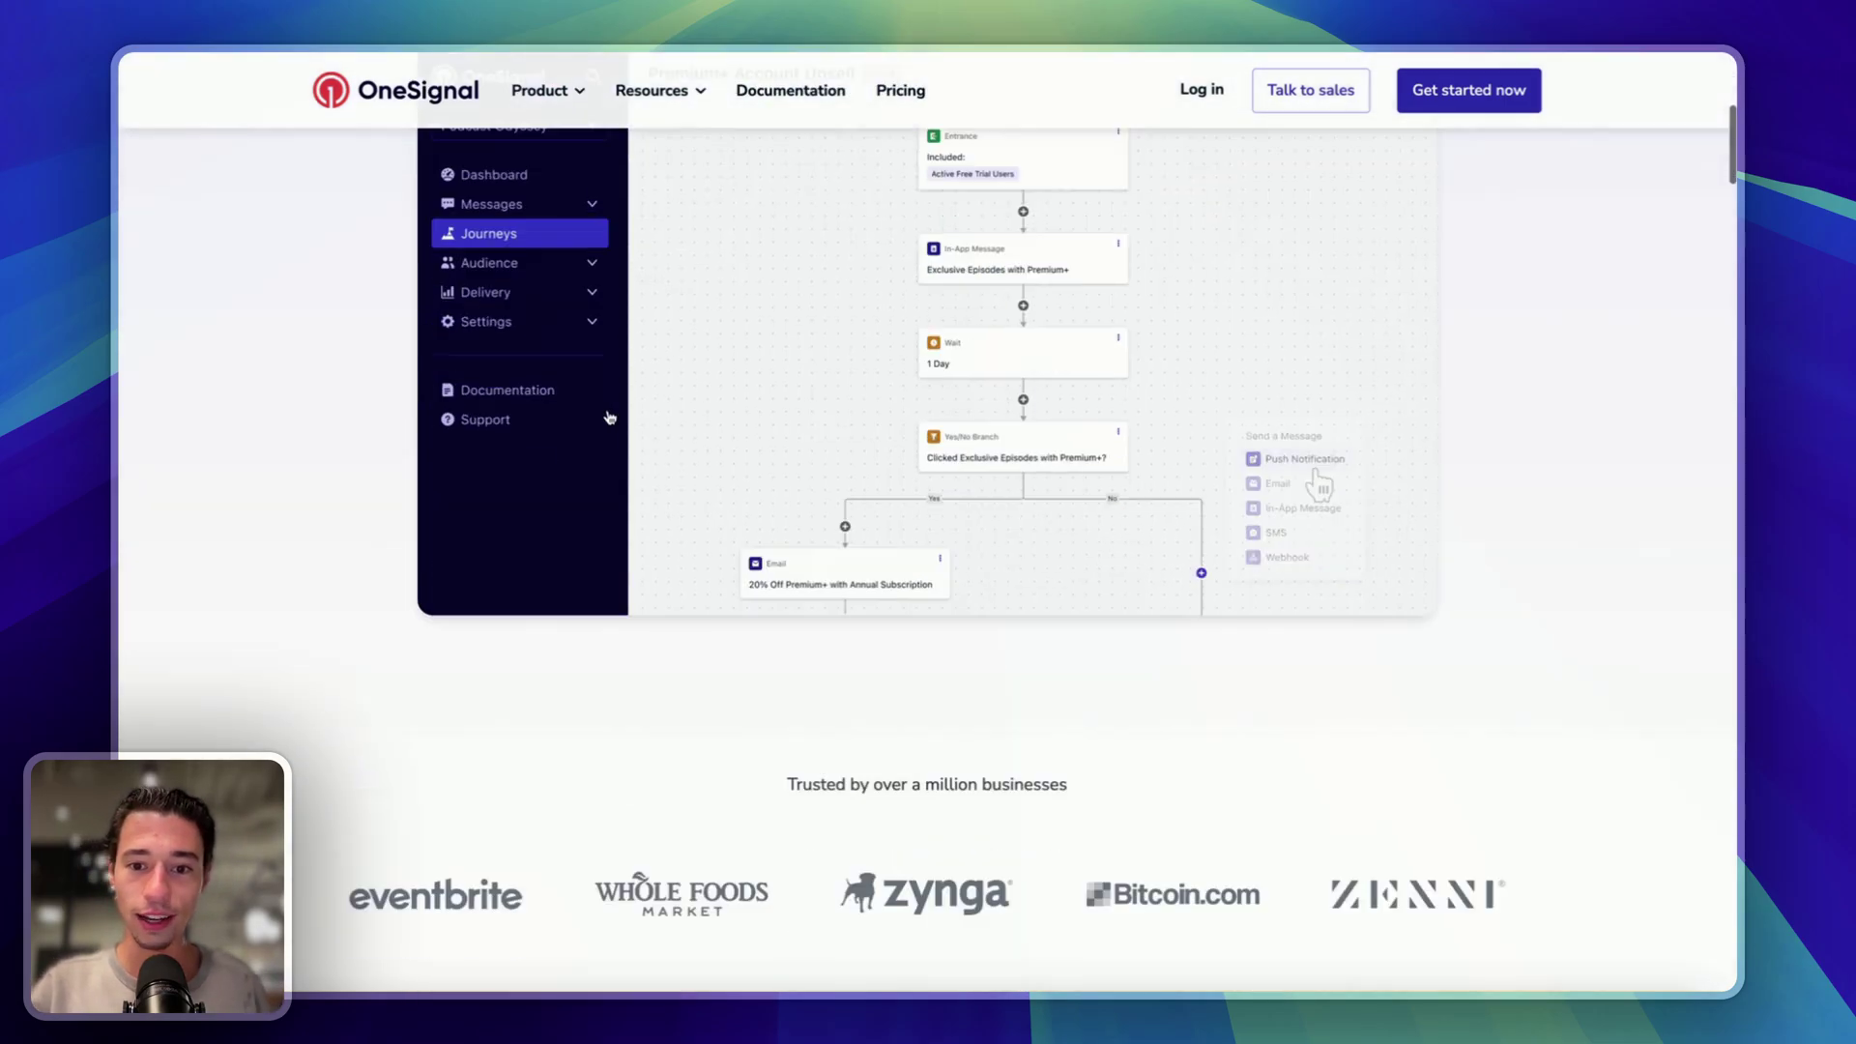
{"action": "scroll", "coordinate": [605, 415], "scroll_direction": "down", "scroll_amount": 3}
{"action": "scroll", "coordinate": [965, 348], "scroll_direction": "up", "scroll_amount": 8}
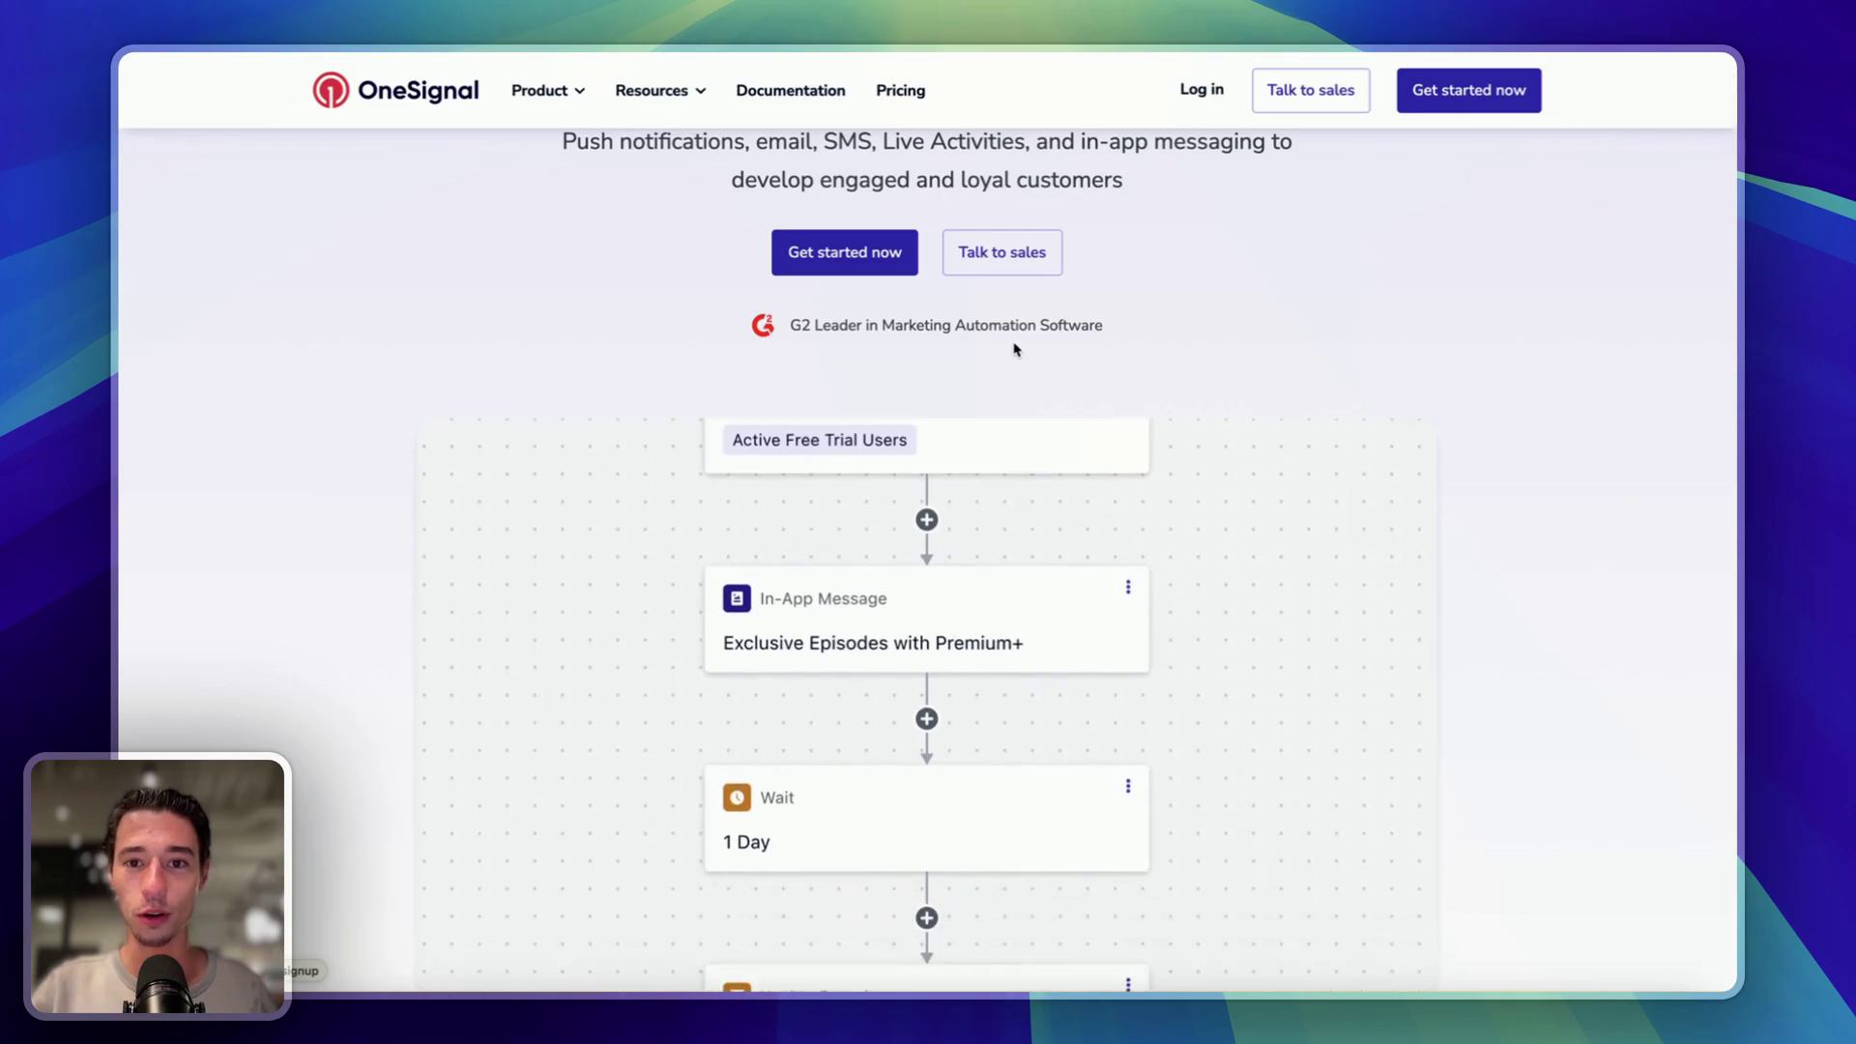
{"action": "scroll", "coordinate": [1015, 348], "scroll_direction": "down", "scroll_amount": 10}
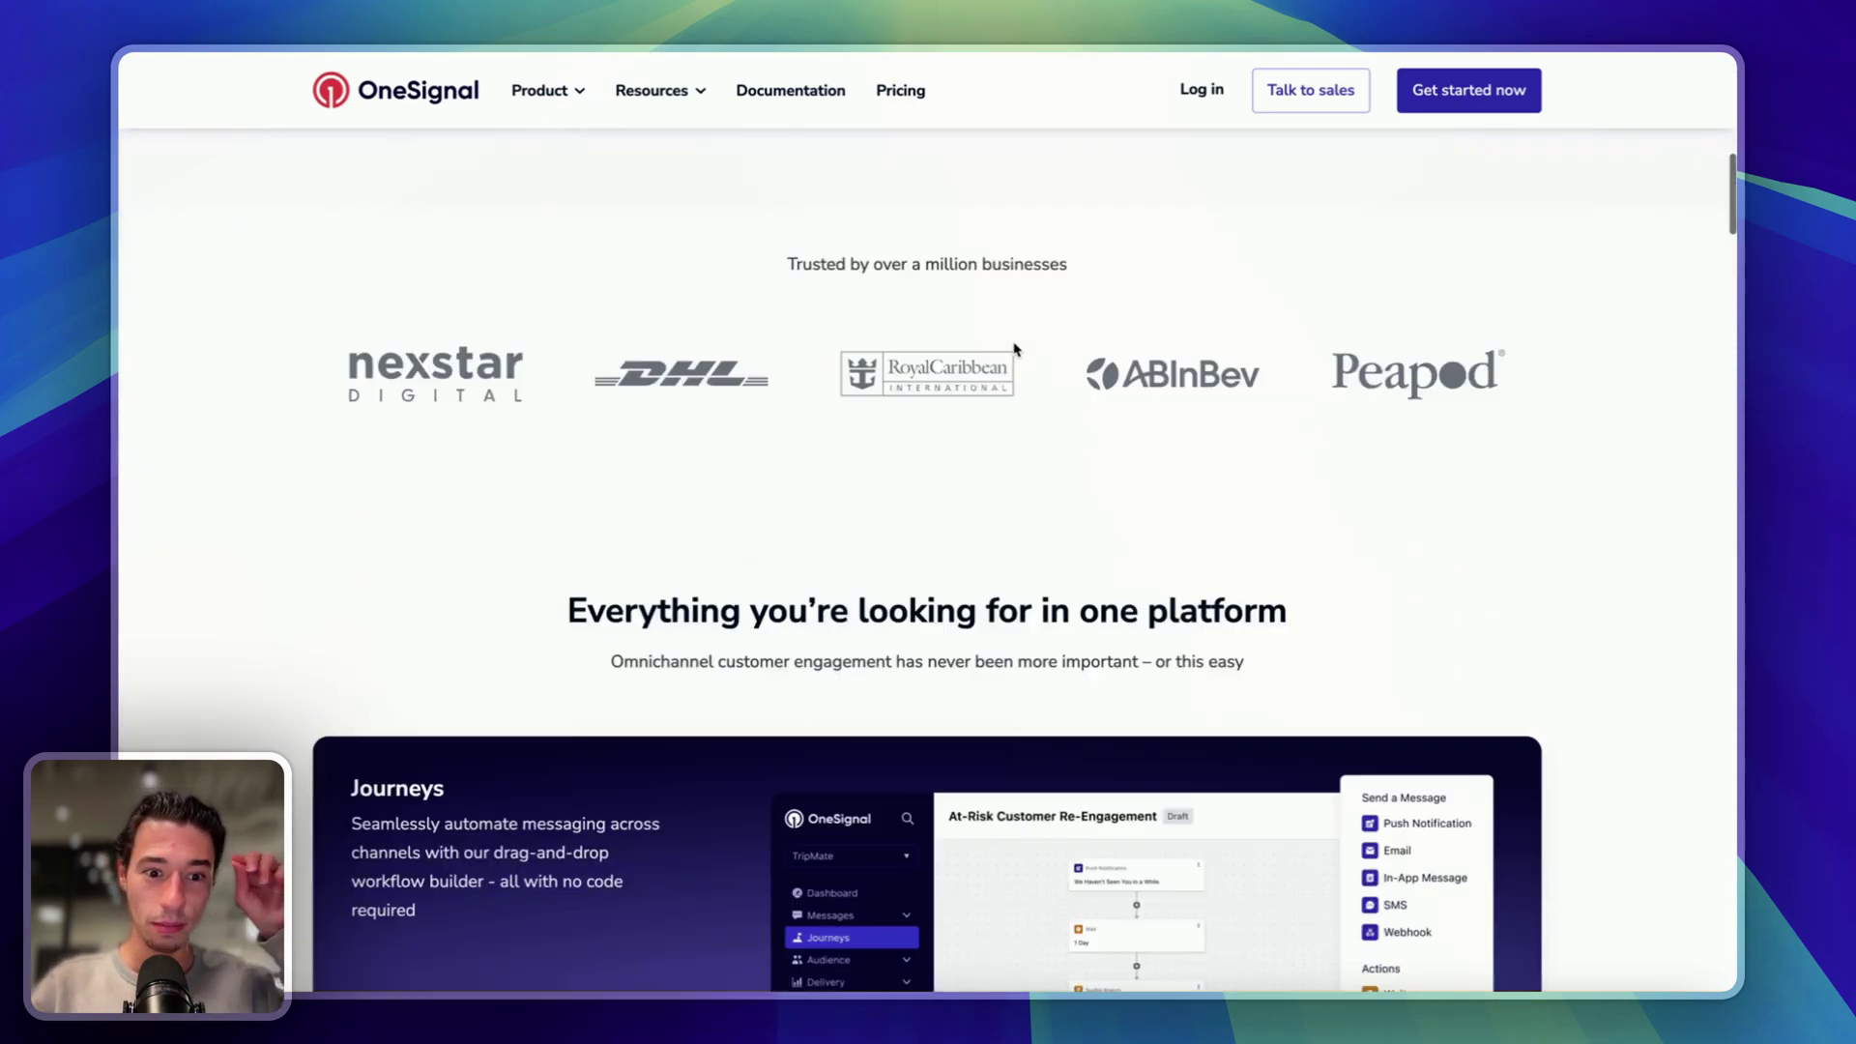
{"action": "scroll", "coordinate": [1015, 348], "scroll_direction": "down", "scroll_amount": 14}
{"action": "scroll", "coordinate": [1013, 343], "scroll_direction": "down", "scroll_amount": 6}
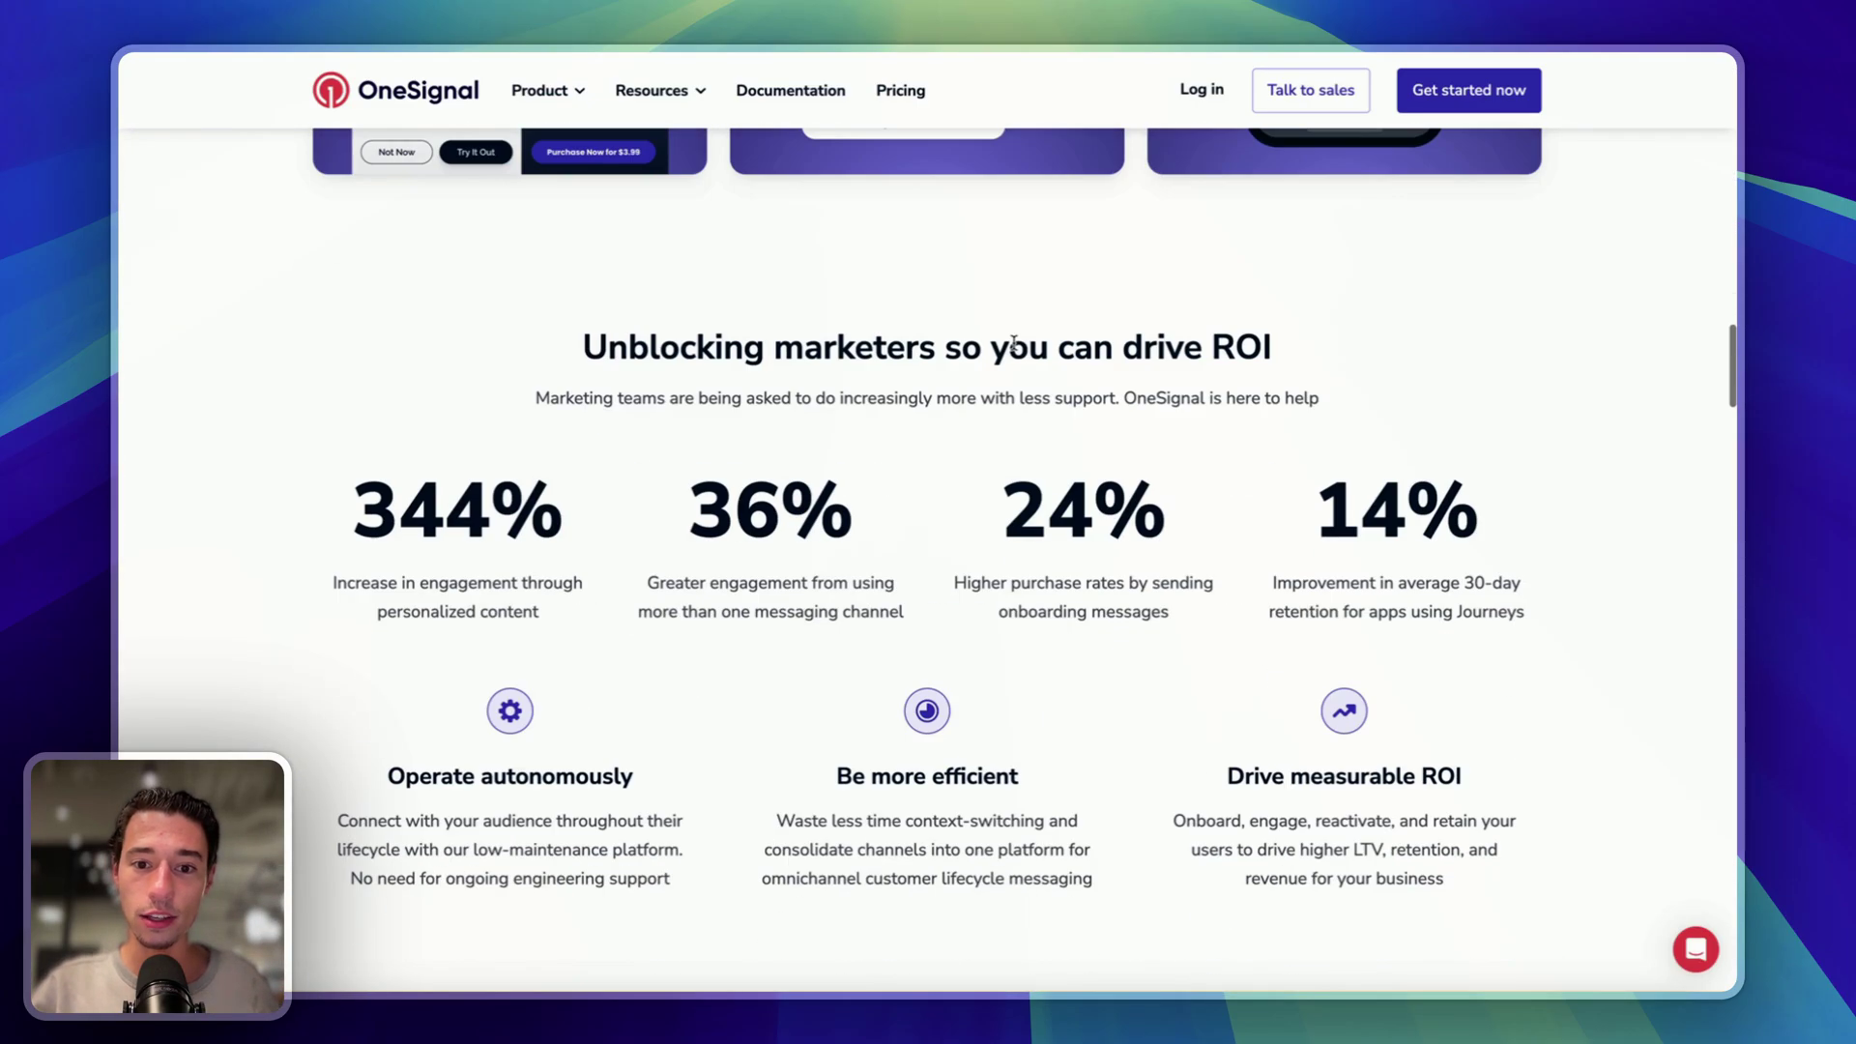
{"action": "scroll", "coordinate": [1013, 343], "scroll_direction": "down", "scroll_amount": 8}
{"action": "scroll", "coordinate": [1013, 343], "scroll_direction": "up", "scroll_amount": 3}
{"action": "scroll", "coordinate": [1013, 344], "scroll_direction": "down", "scroll_amount": 7}
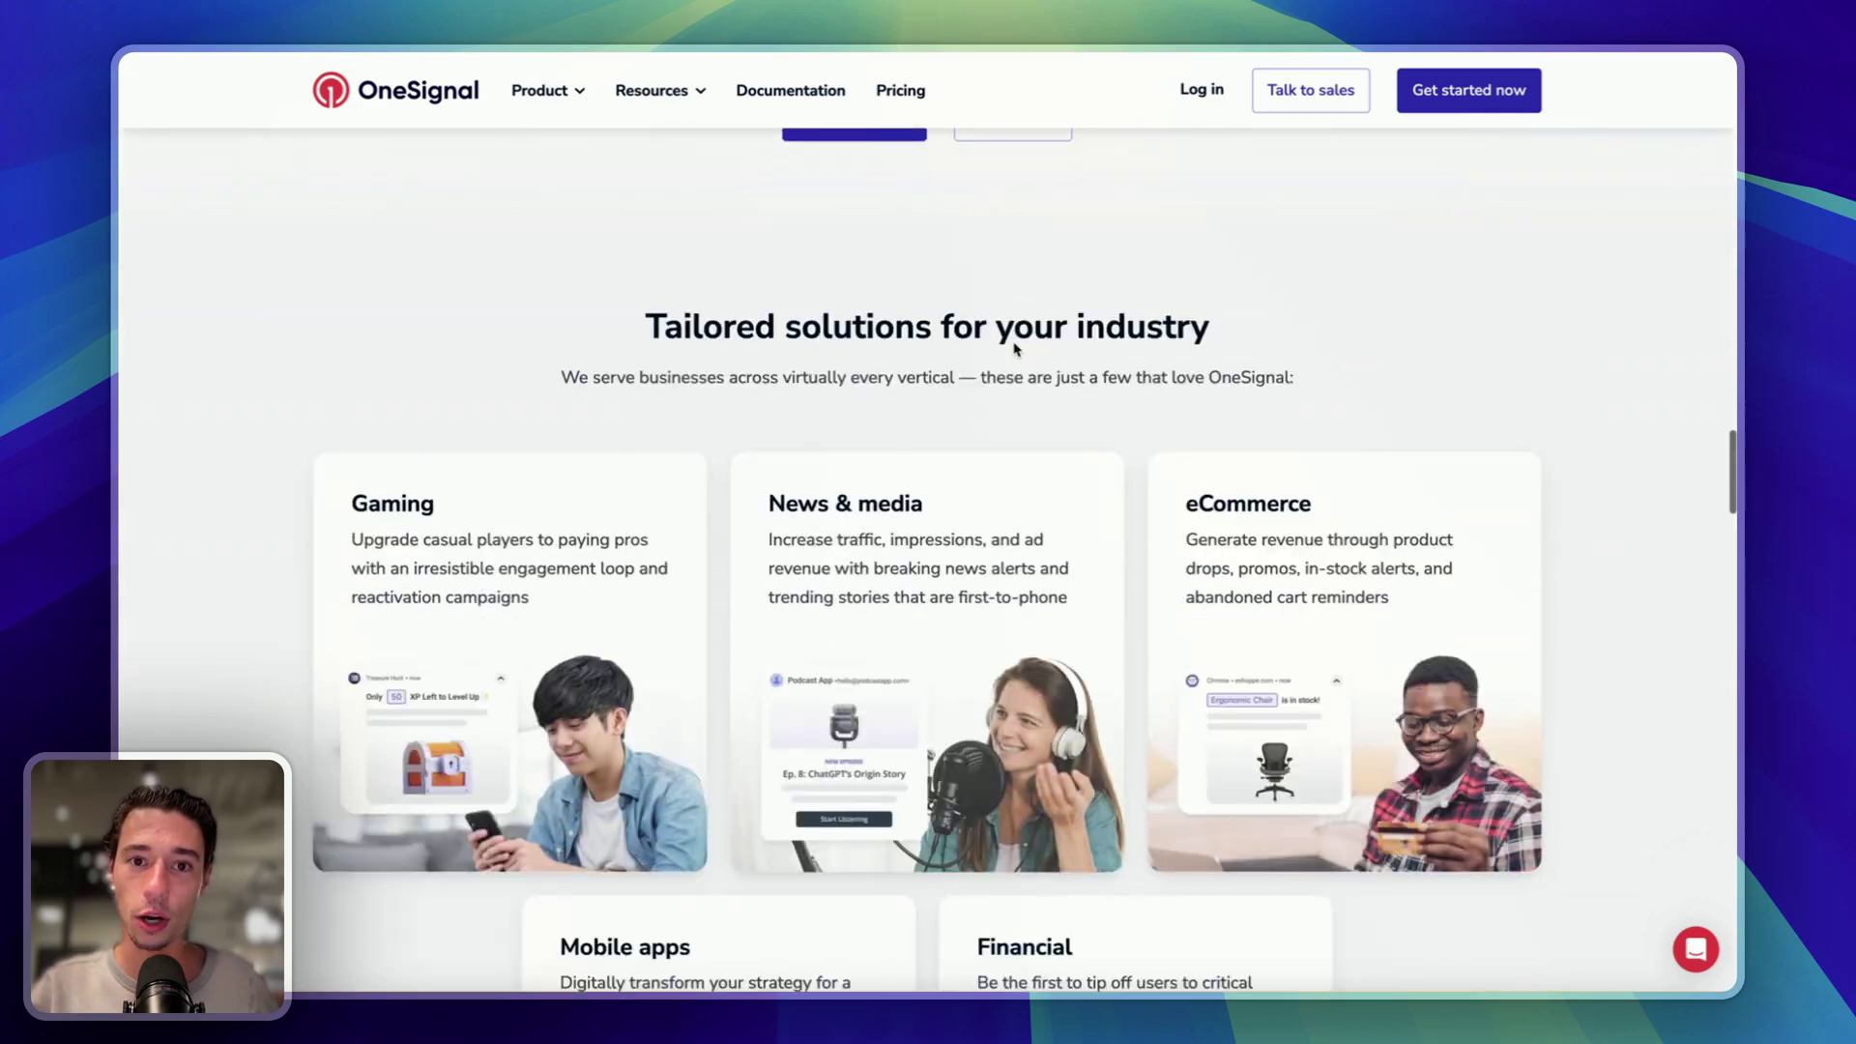
{"action": "scroll", "coordinate": [1015, 348], "scroll_direction": "down", "scroll_amount": 15}
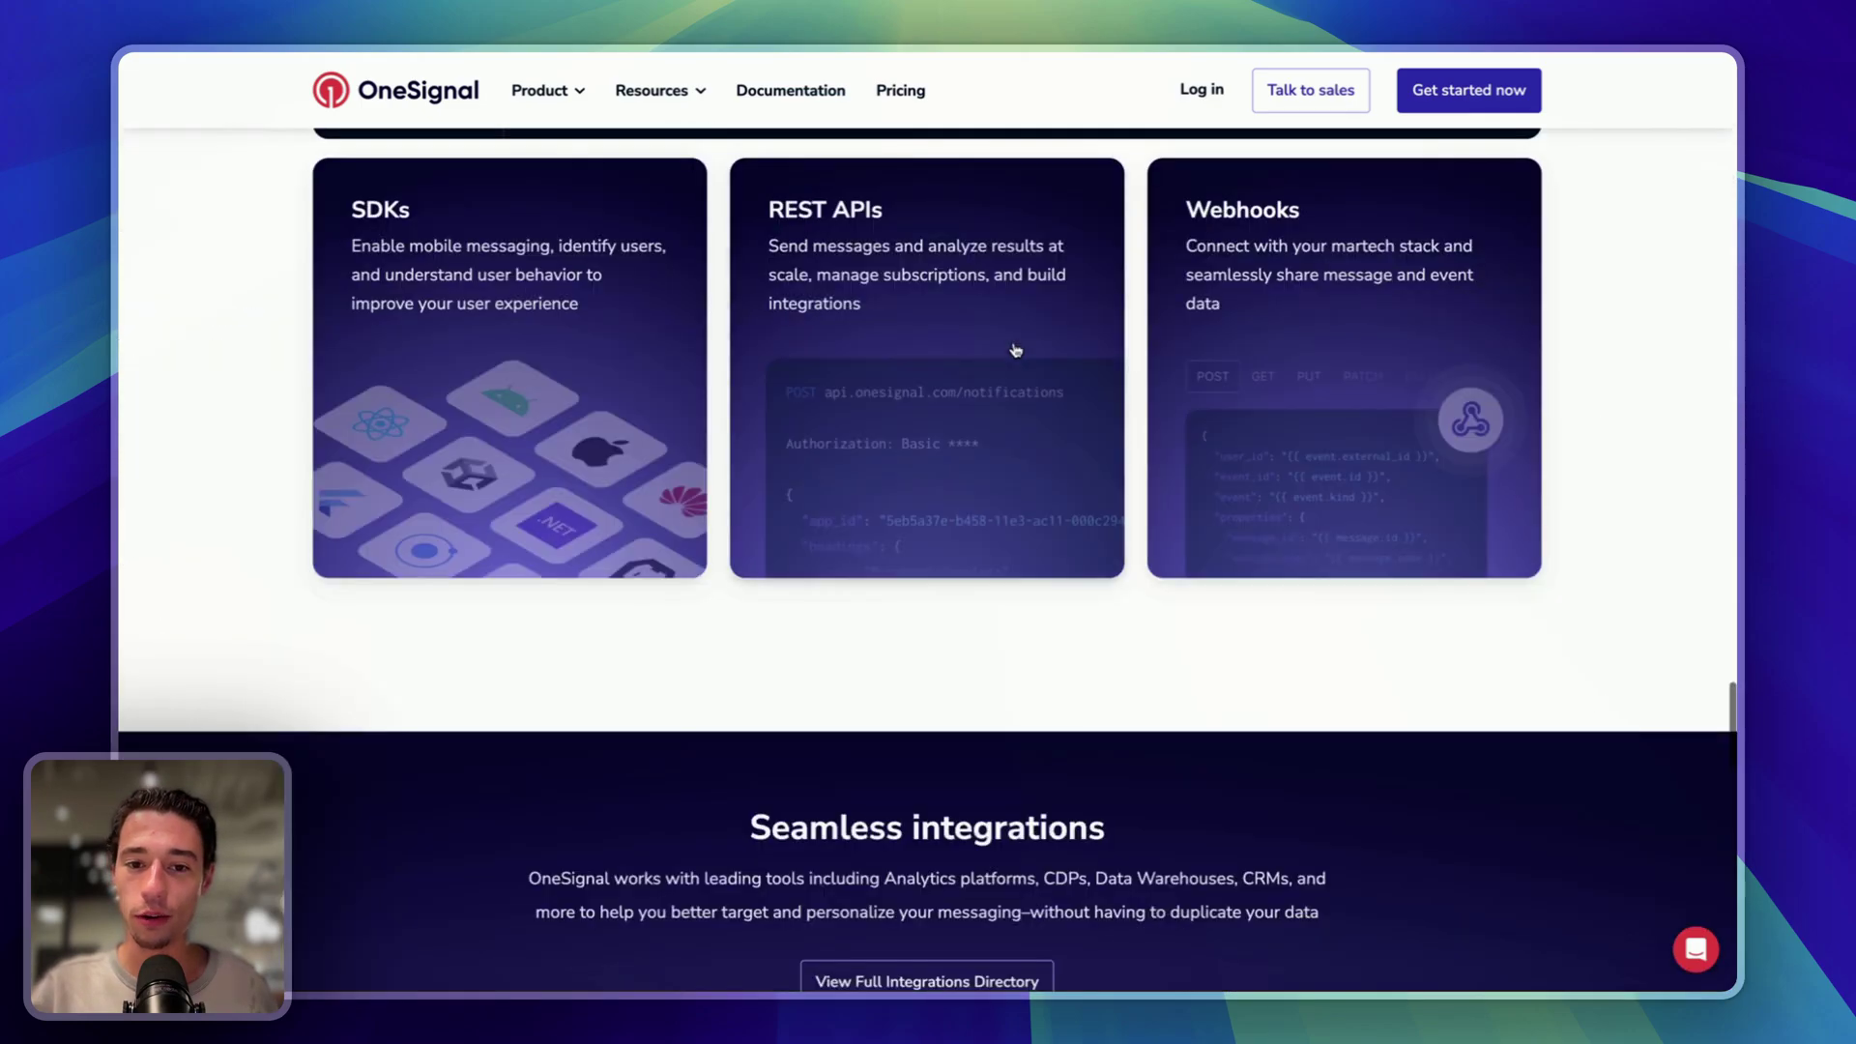
{"action": "scroll", "coordinate": [1015, 350], "scroll_direction": "up", "scroll_amount": 4}
{"action": "scroll", "coordinate": [1015, 350], "scroll_direction": "up", "scroll_amount": 4}
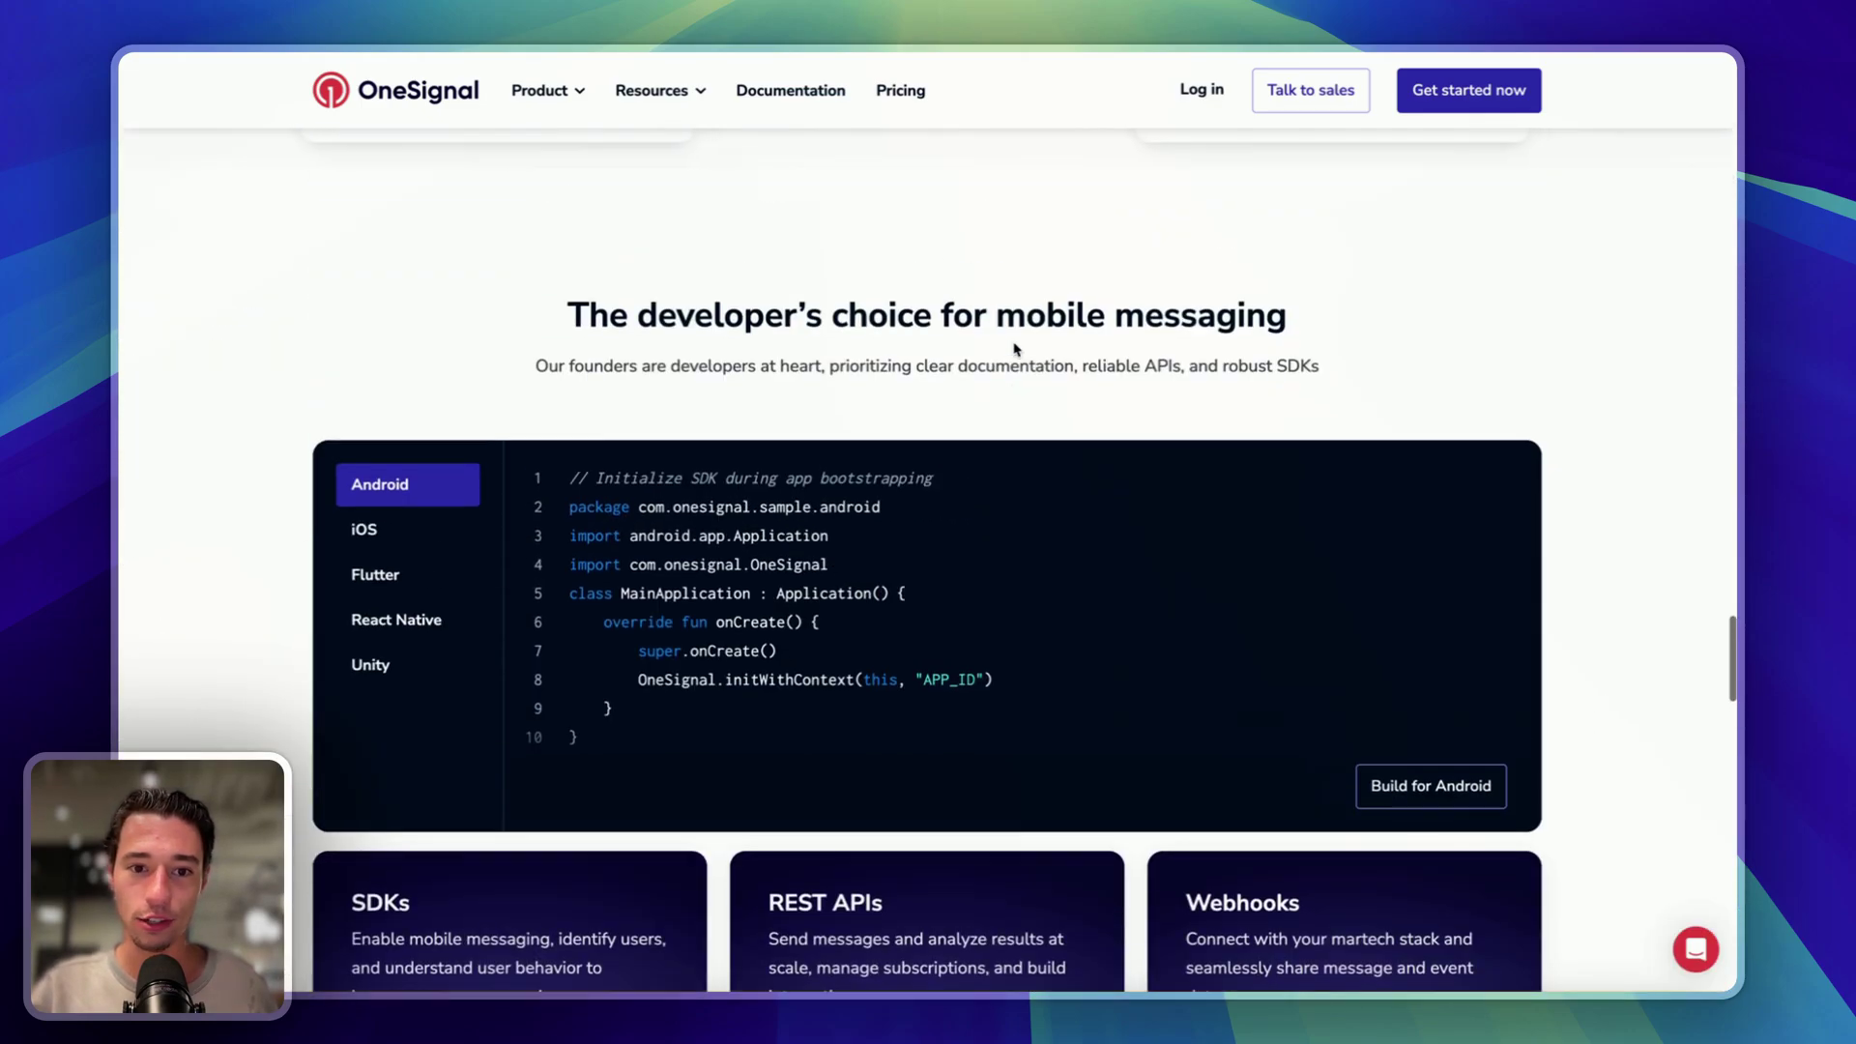
{"action": "scroll", "coordinate": [1015, 350], "scroll_direction": "down", "scroll_amount": 10}
{"action": "scroll", "coordinate": [1015, 350], "scroll_direction": "up", "scroll_amount": 2}
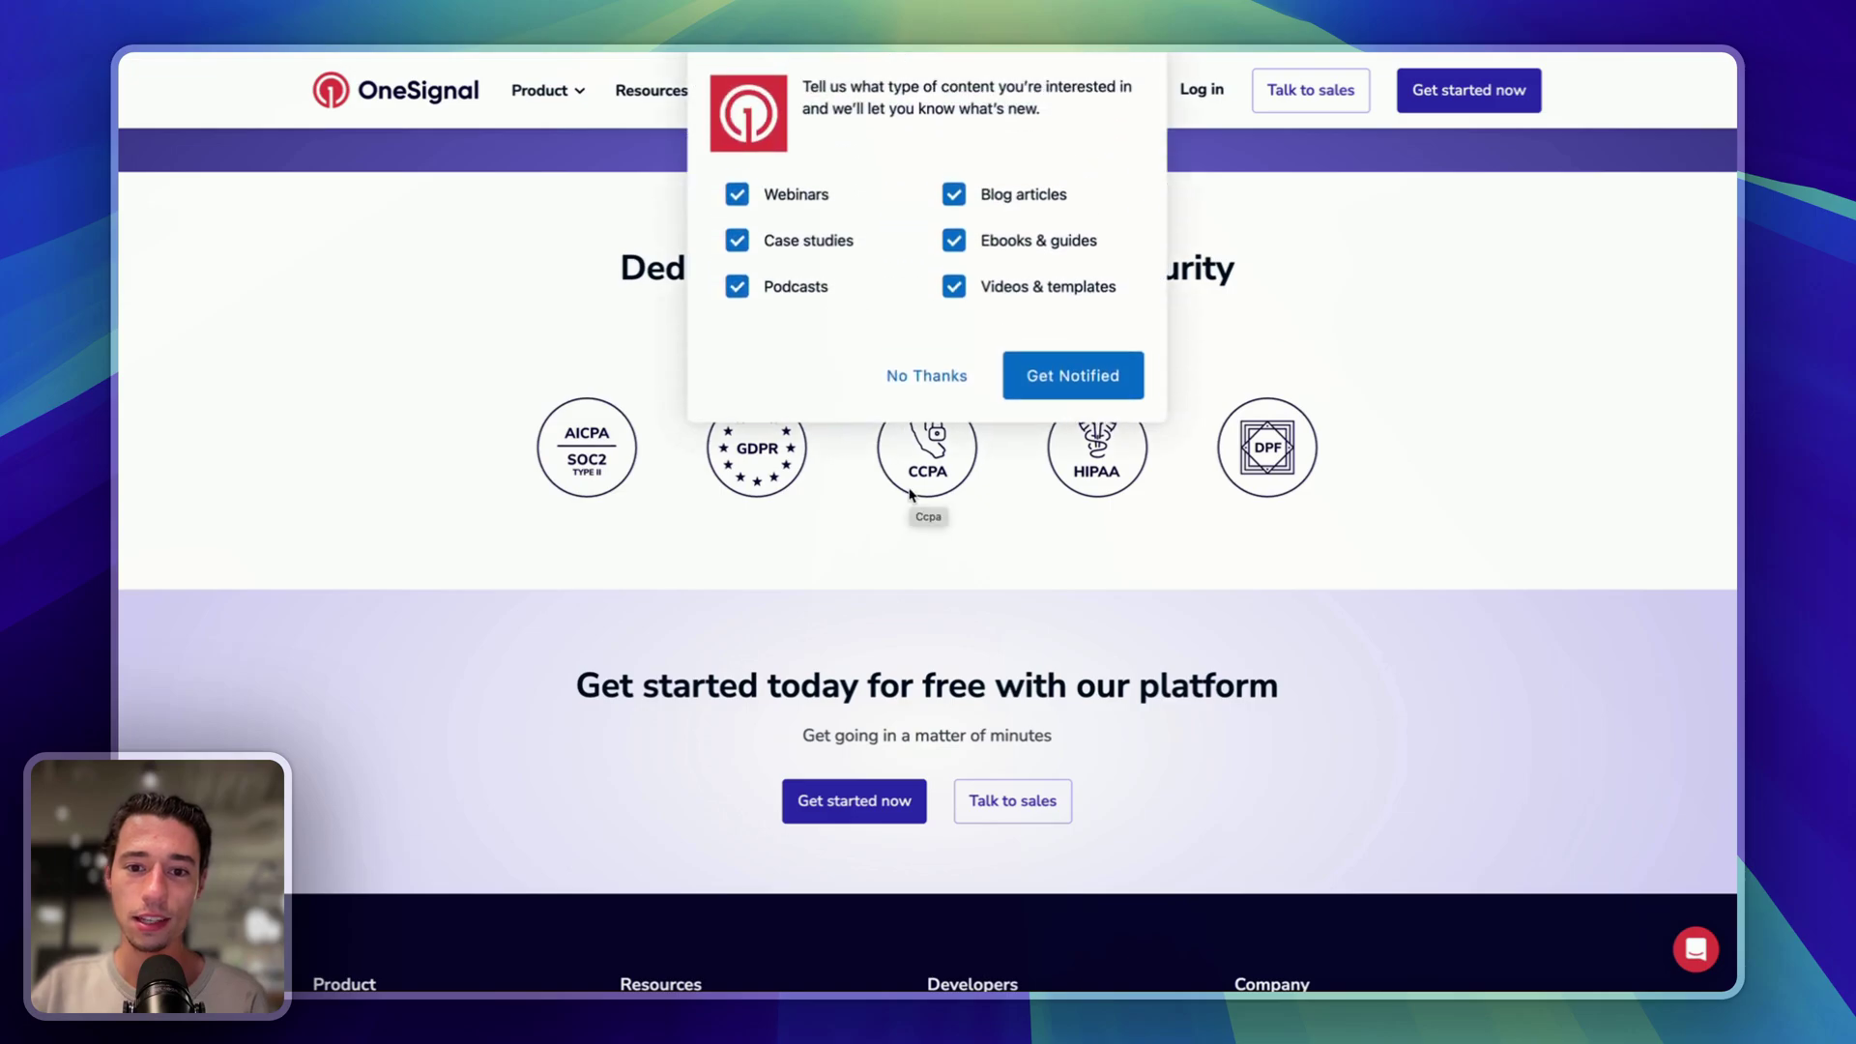
Step: Decline the content notification prompt and examine the homepage's data privacy and security compliance section
{"action": "left_click", "coordinate": [923, 377]}
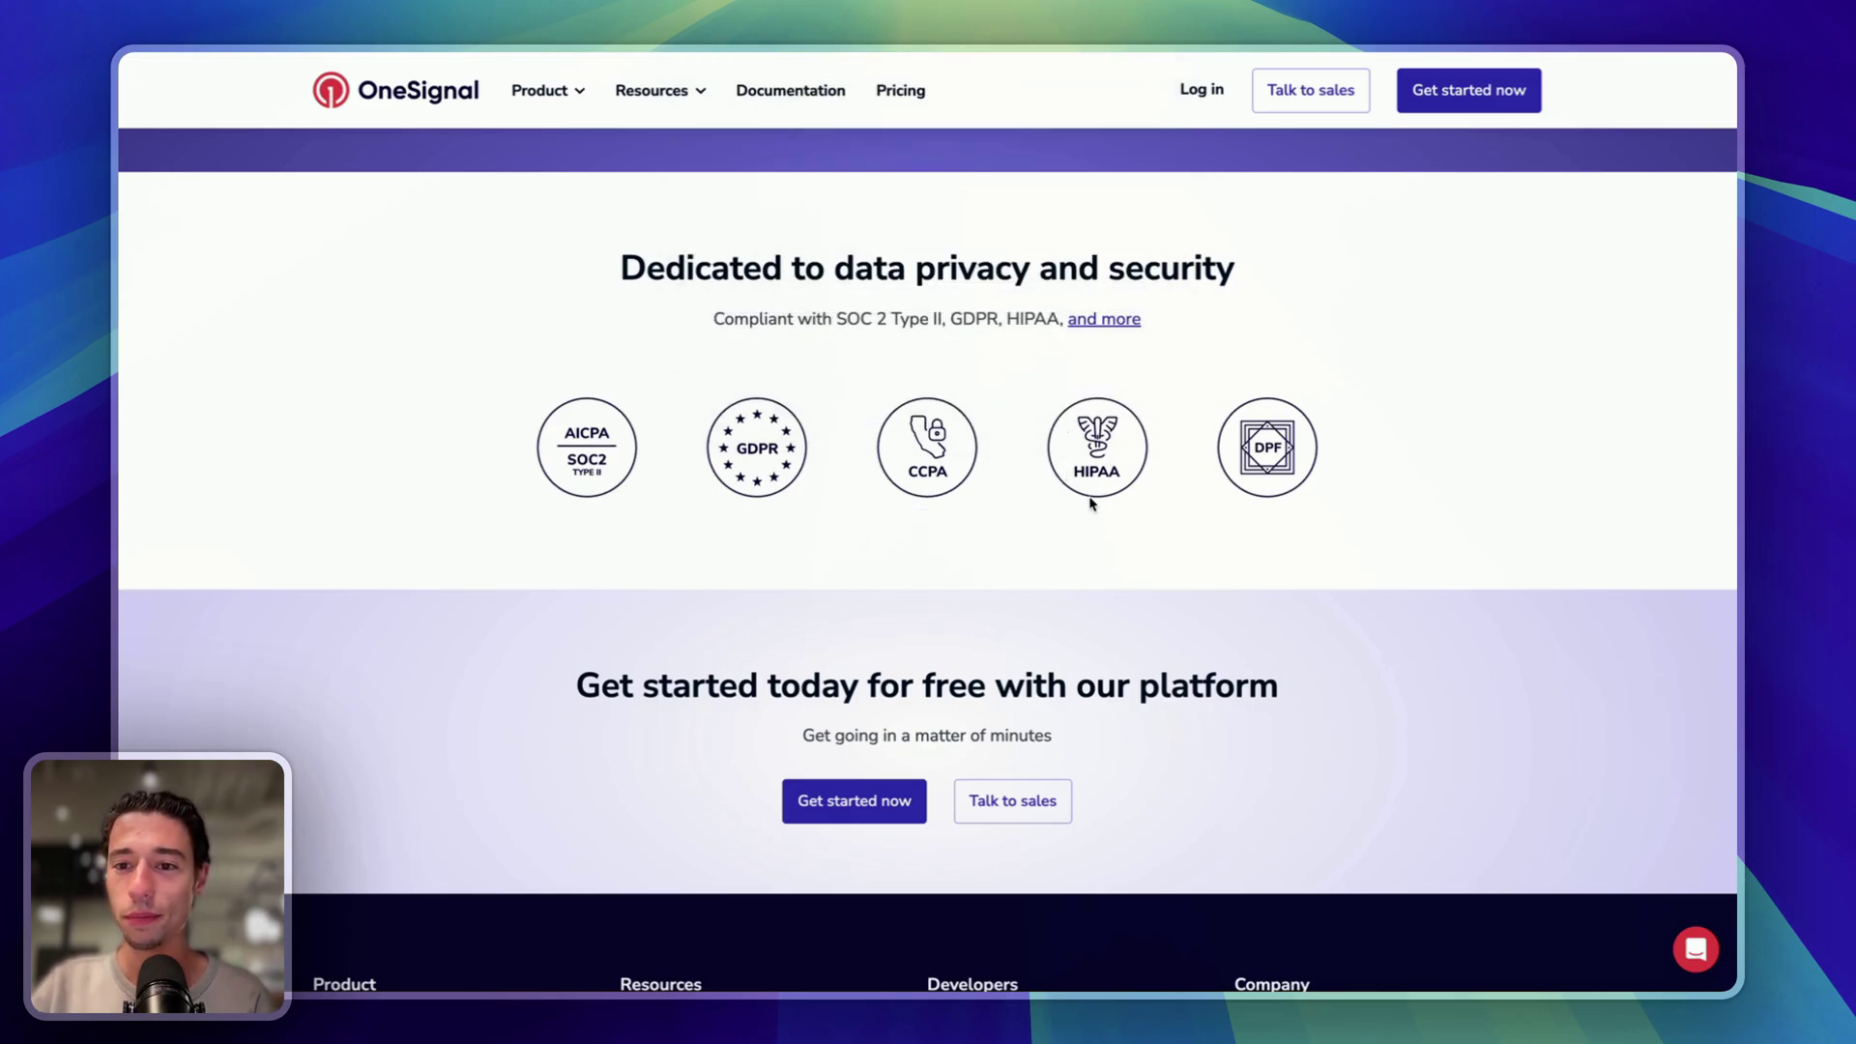
{"action": "scroll", "coordinate": [1090, 502], "scroll_direction": "down", "scroll_amount": 1}
{"action": "scroll", "coordinate": [1118, 468], "scroll_direction": "up", "scroll_amount": 1}
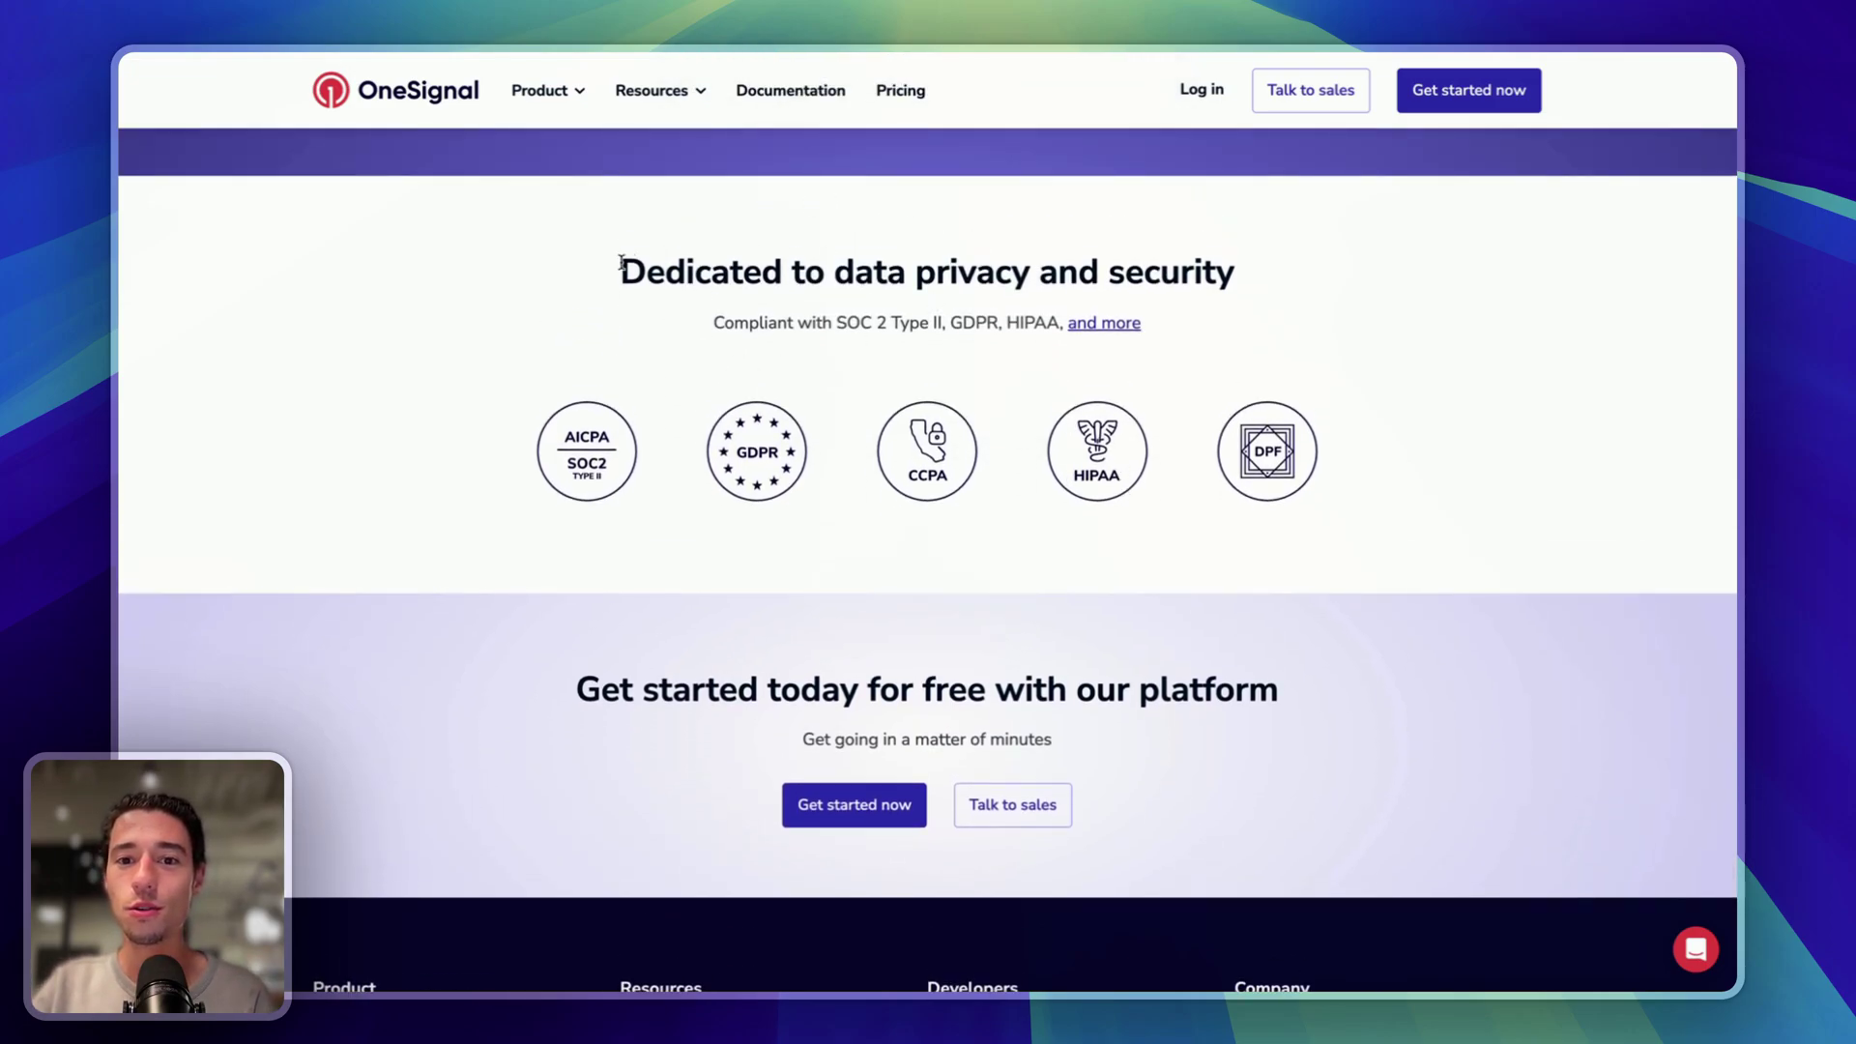
{"action": "left_click_drag", "start_coordinate": [620, 263], "coordinate": [1325, 551]}
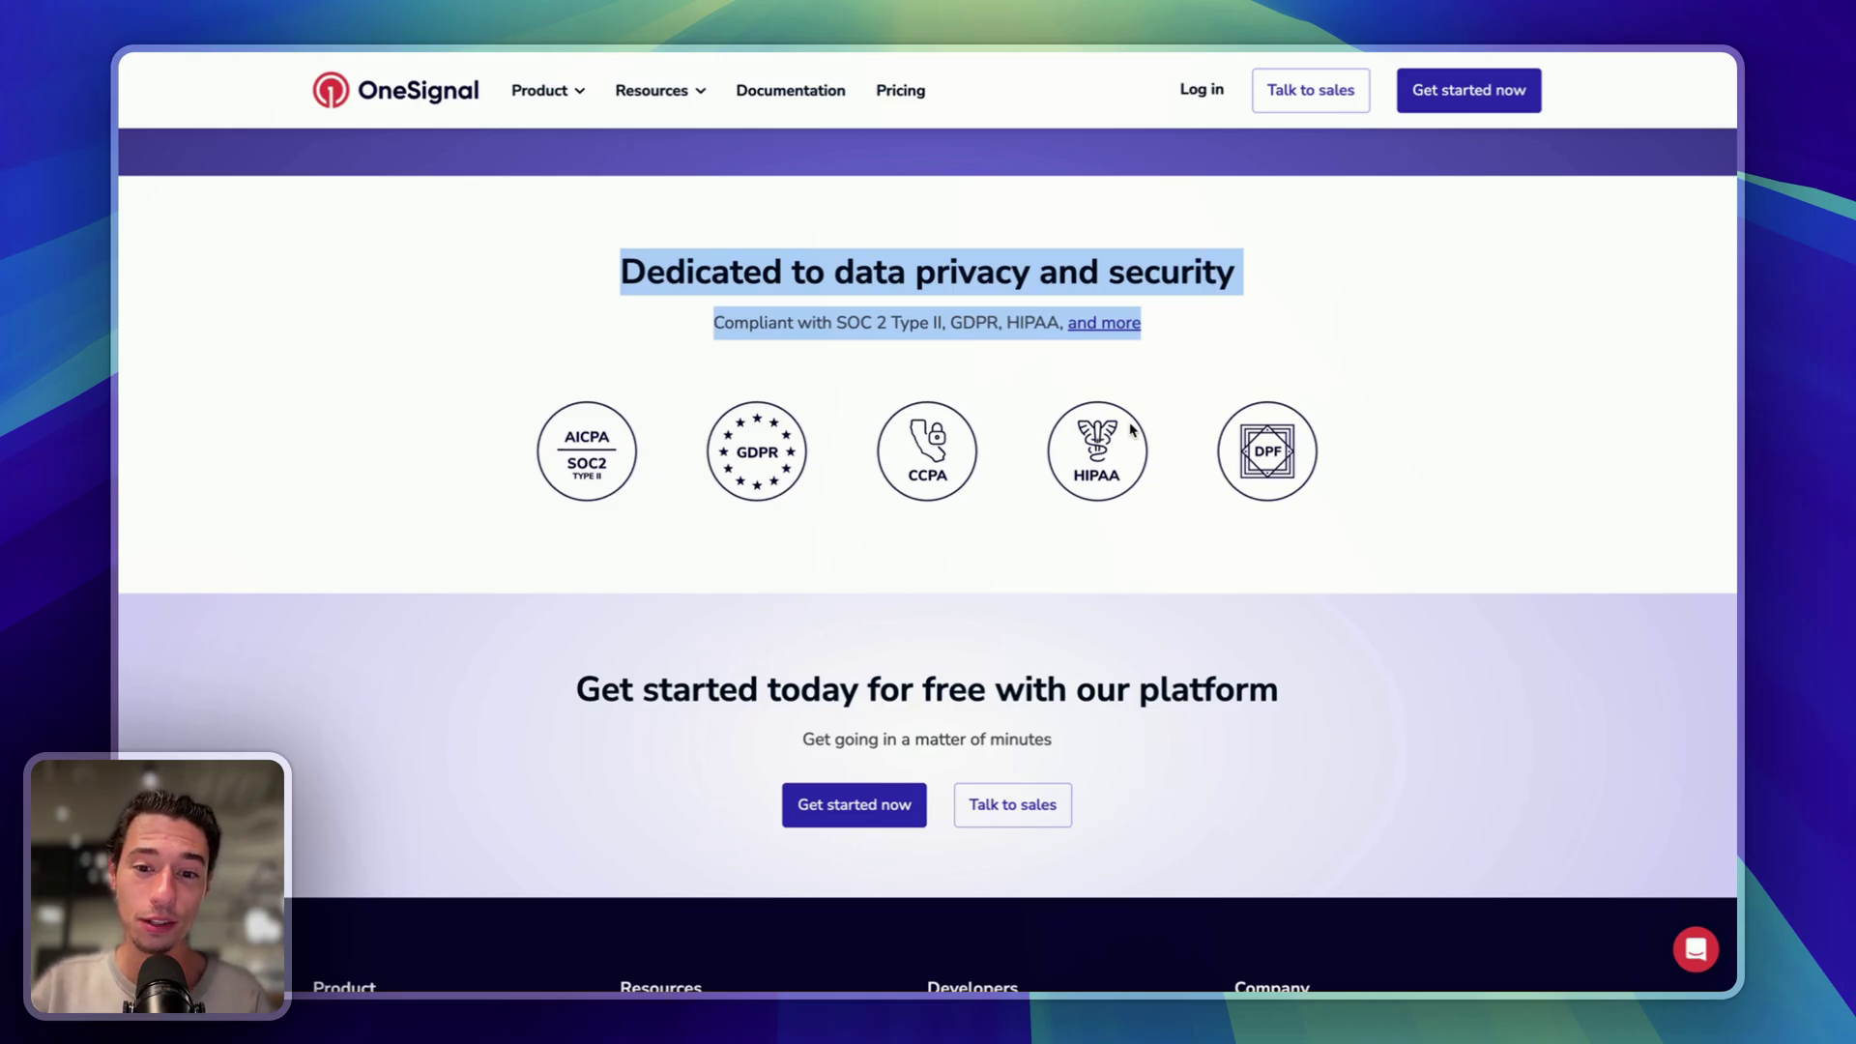
{"action": "scroll", "coordinate": [1132, 428], "scroll_direction": "down", "scroll_amount": 3}
{"action": "scroll", "coordinate": [1143, 302], "scroll_direction": "down", "scroll_amount": 2}
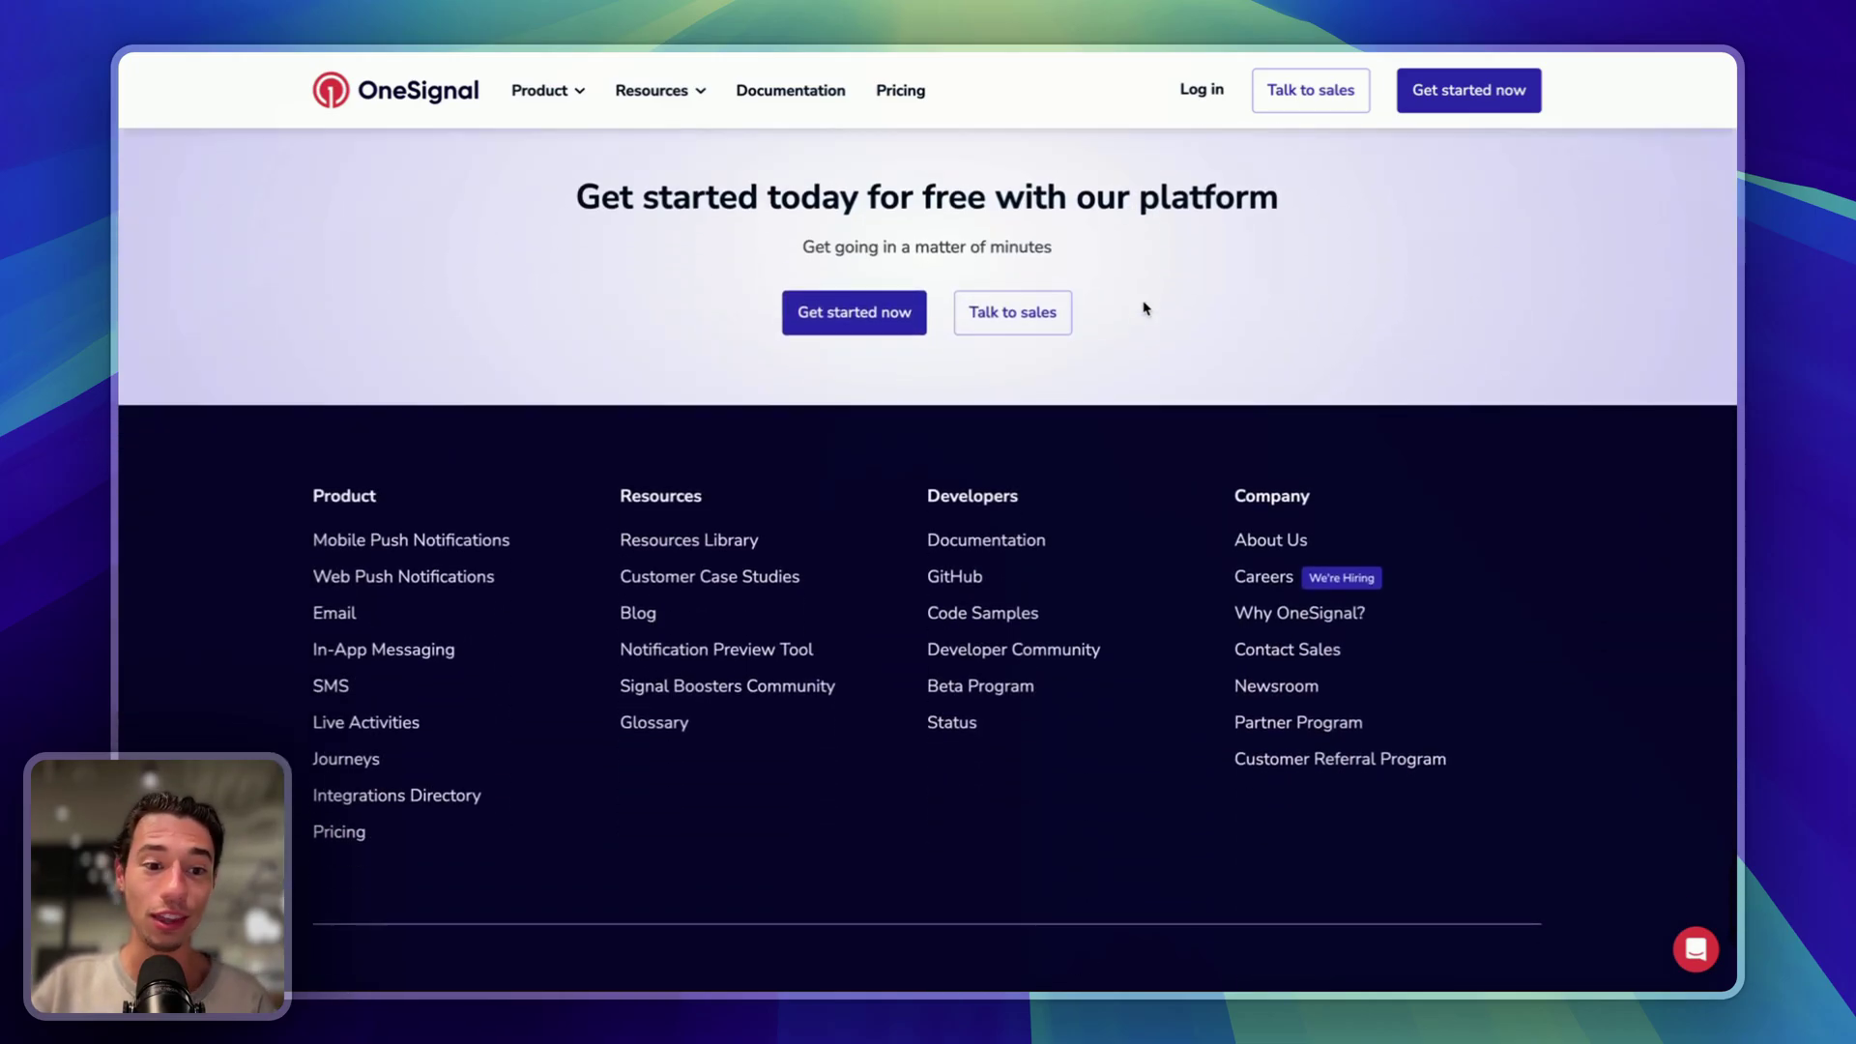
{"action": "scroll", "coordinate": [1145, 308], "scroll_direction": "up", "scroll_amount": 20}
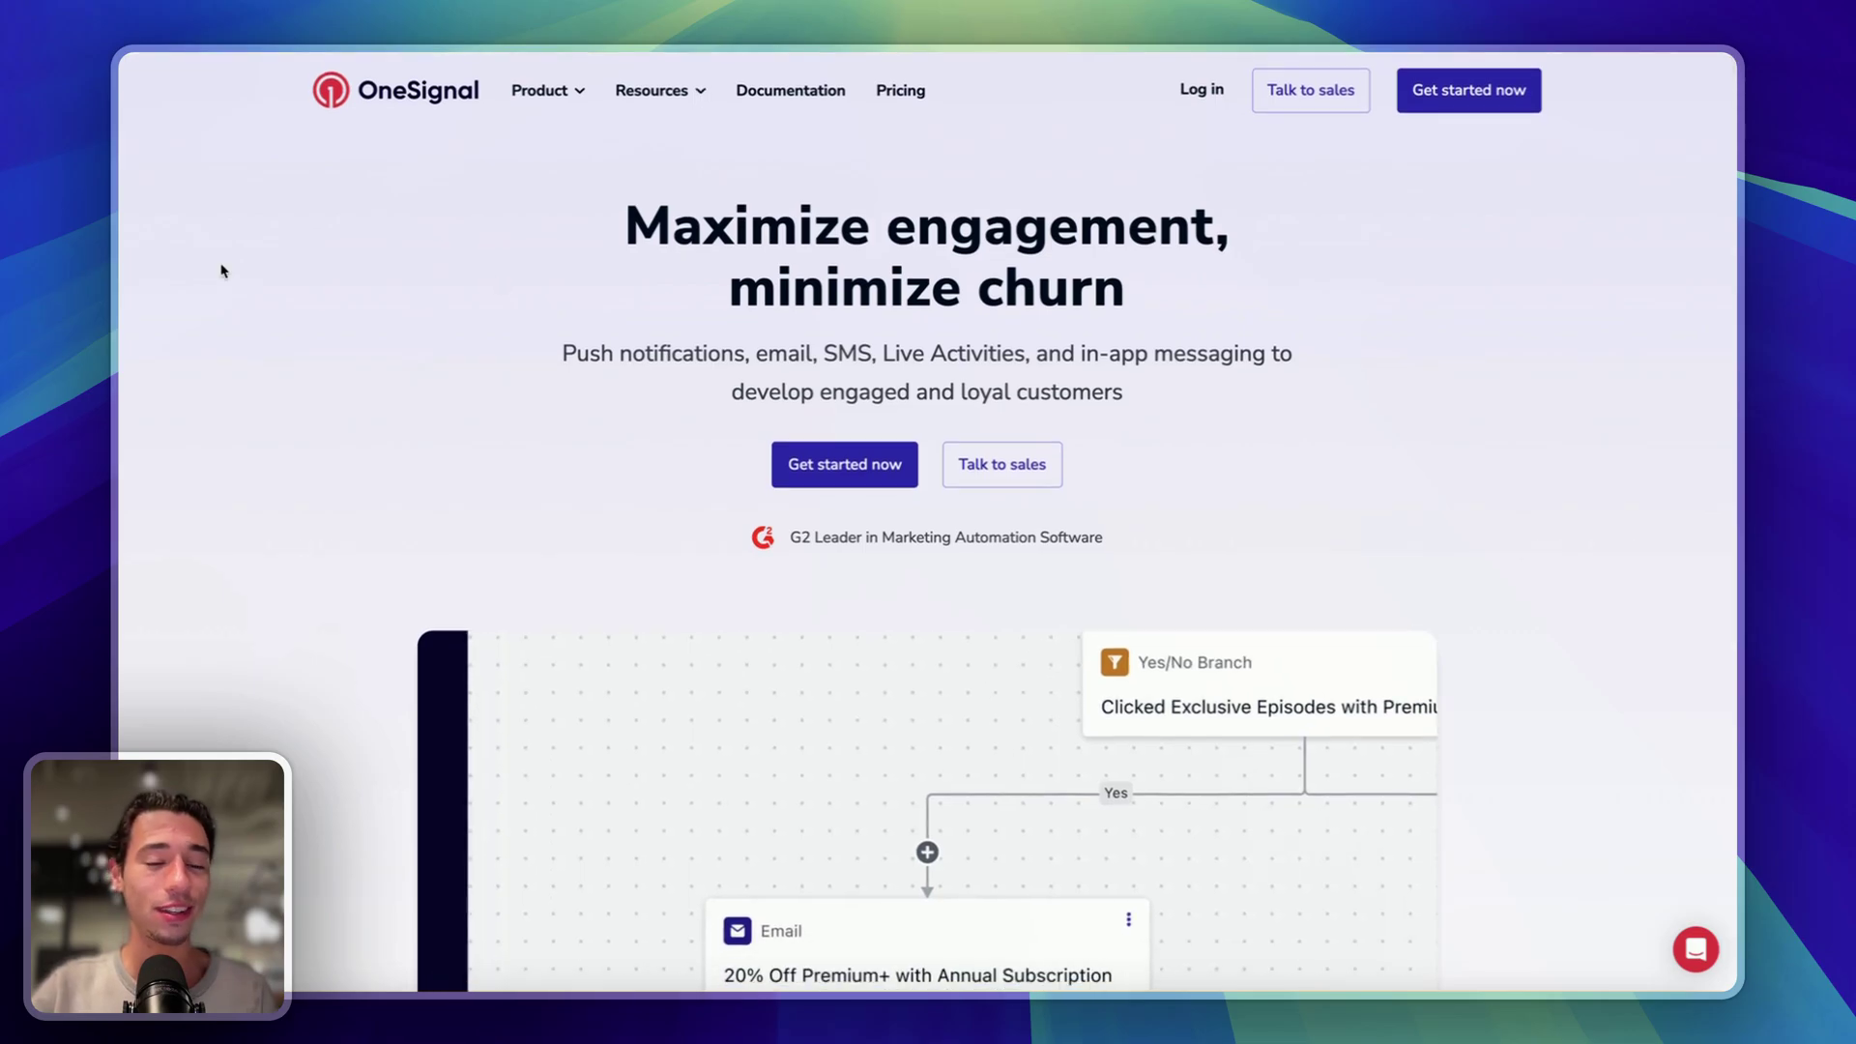
Step: Return to the OneSignal dashboard tab and start a new app named Despia in The InnerPoint organization
{"action": "mouse_move", "coordinate": [126, 387]}
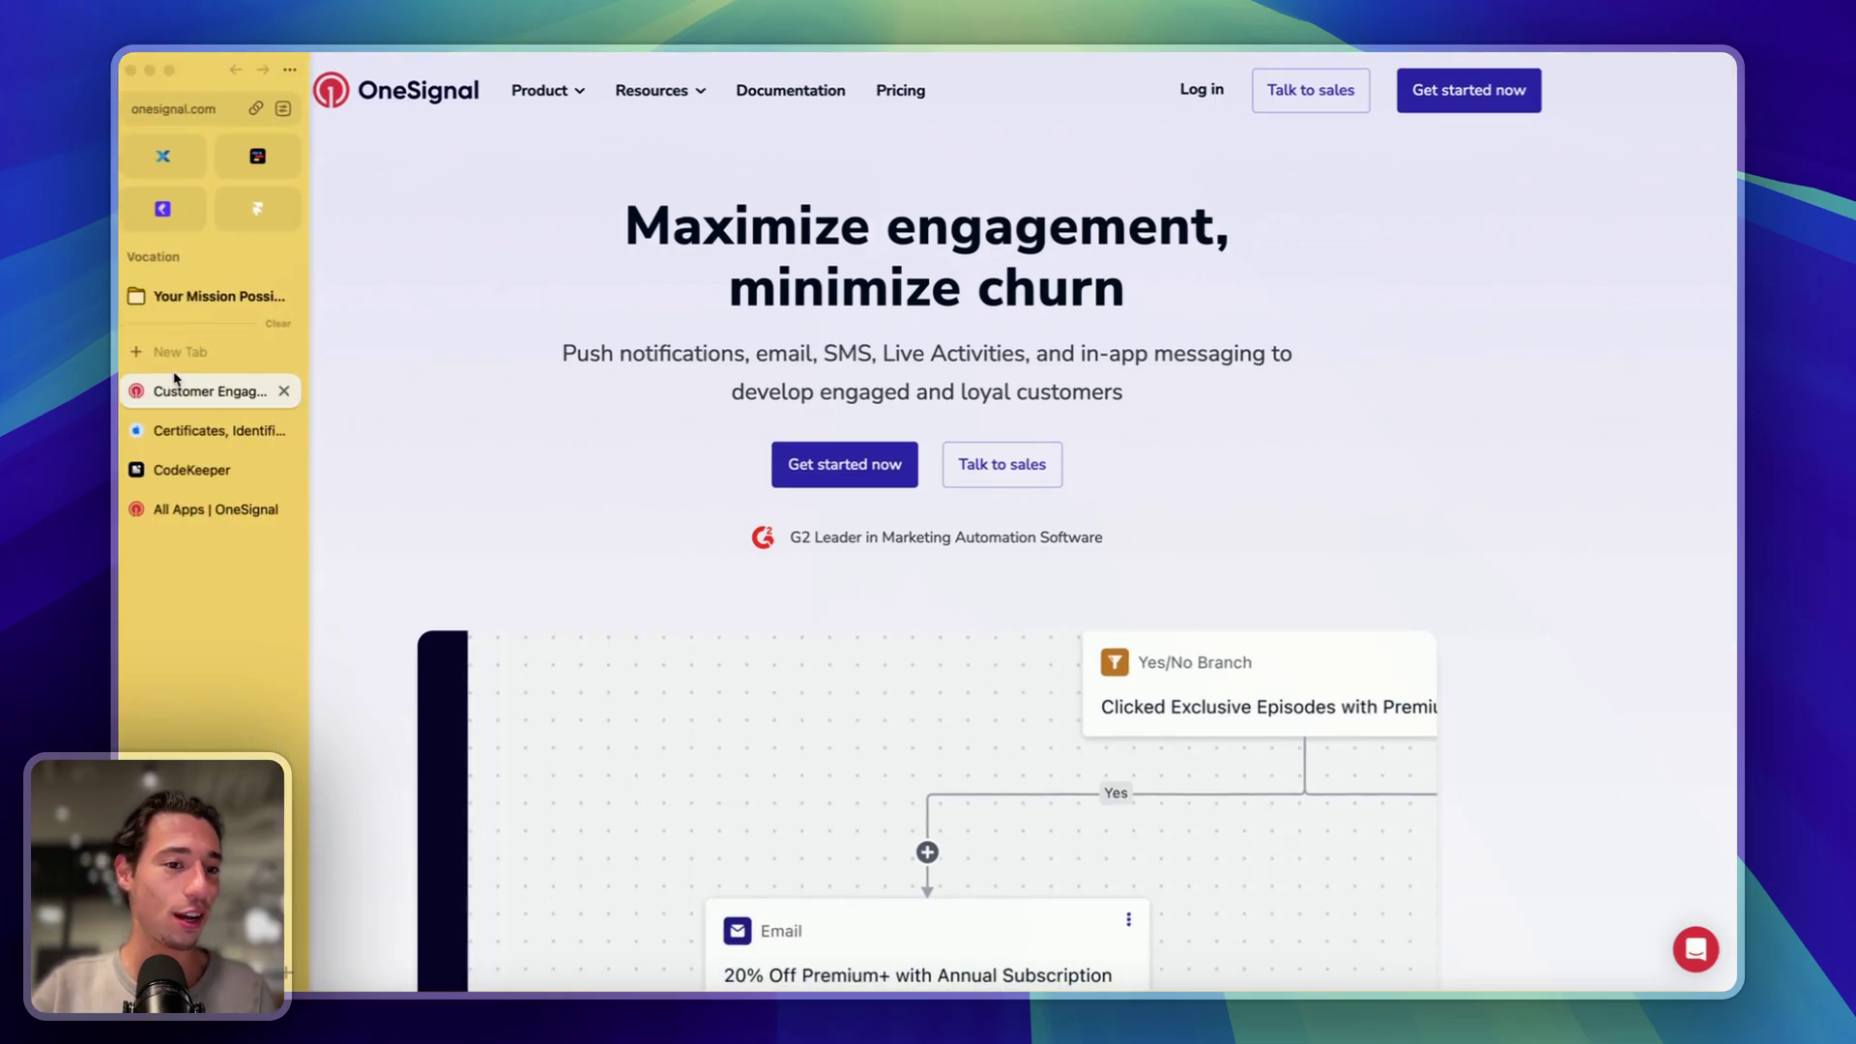
{"action": "left_click", "coordinate": [194, 510]}
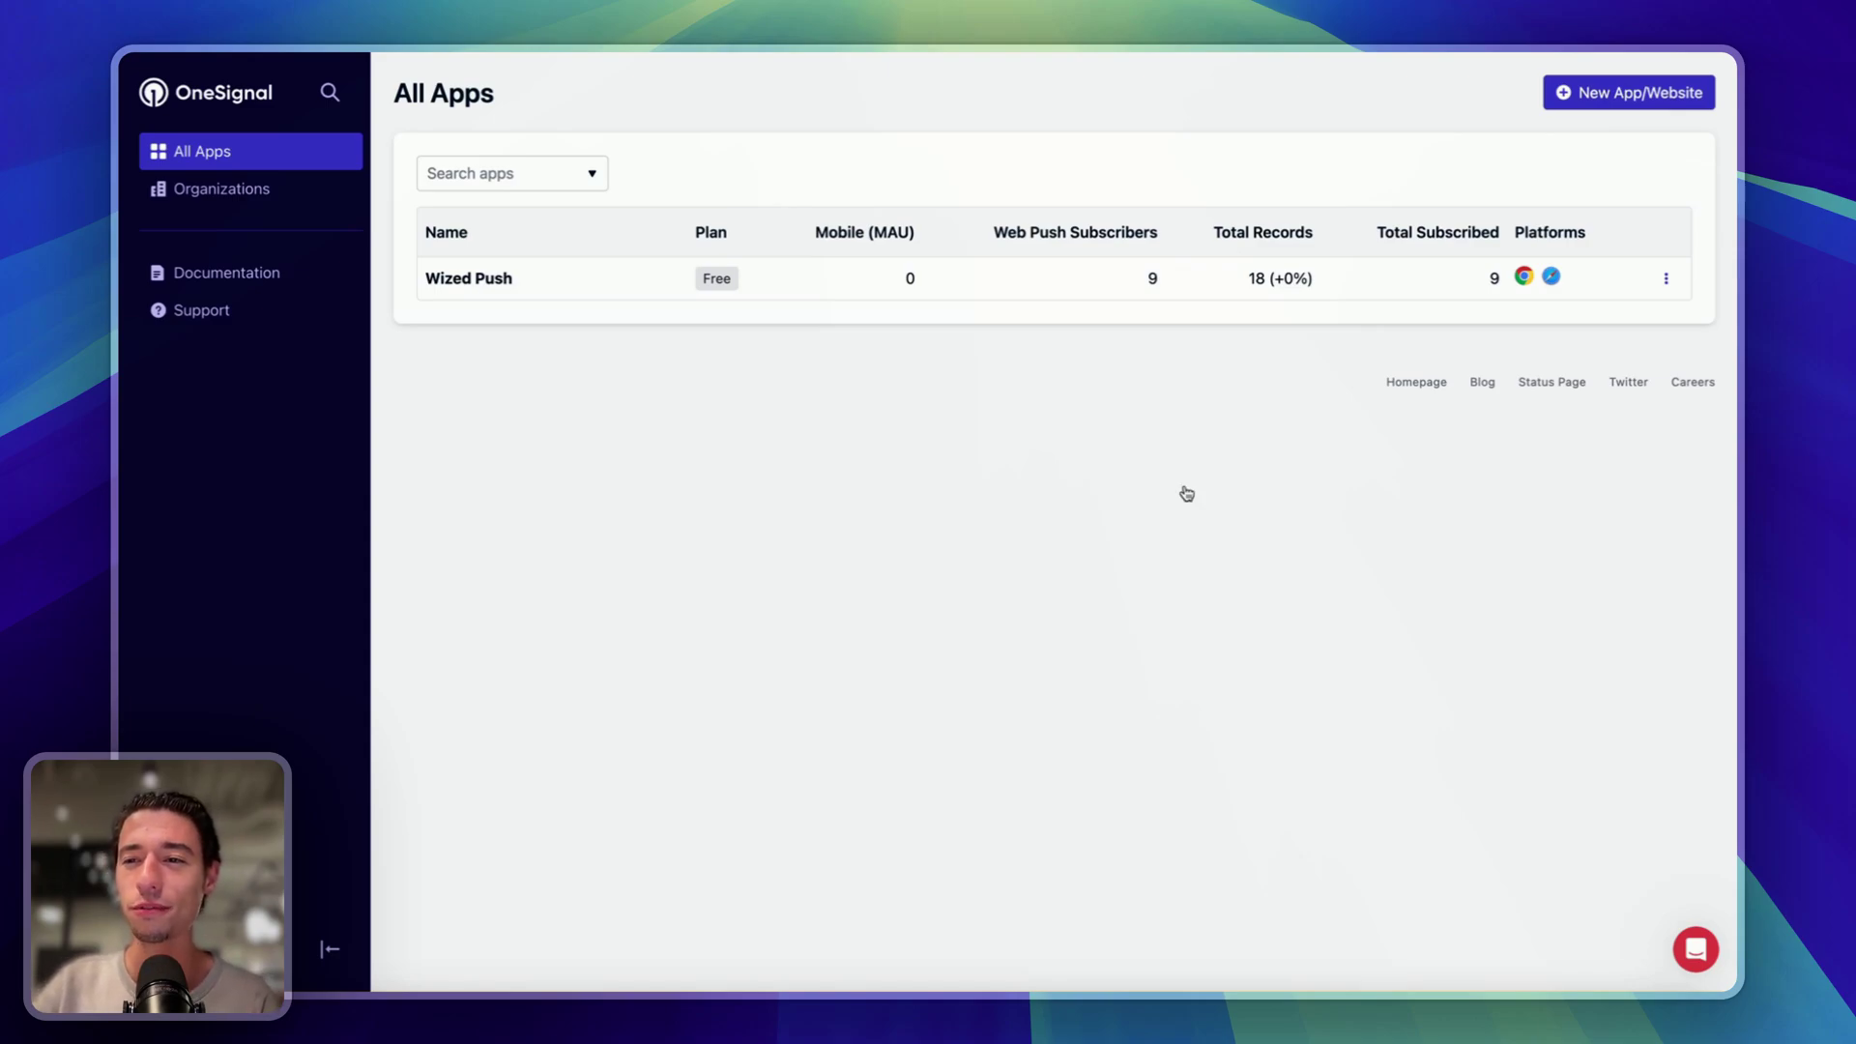
{"action": "left_click", "coordinate": [1582, 96]}
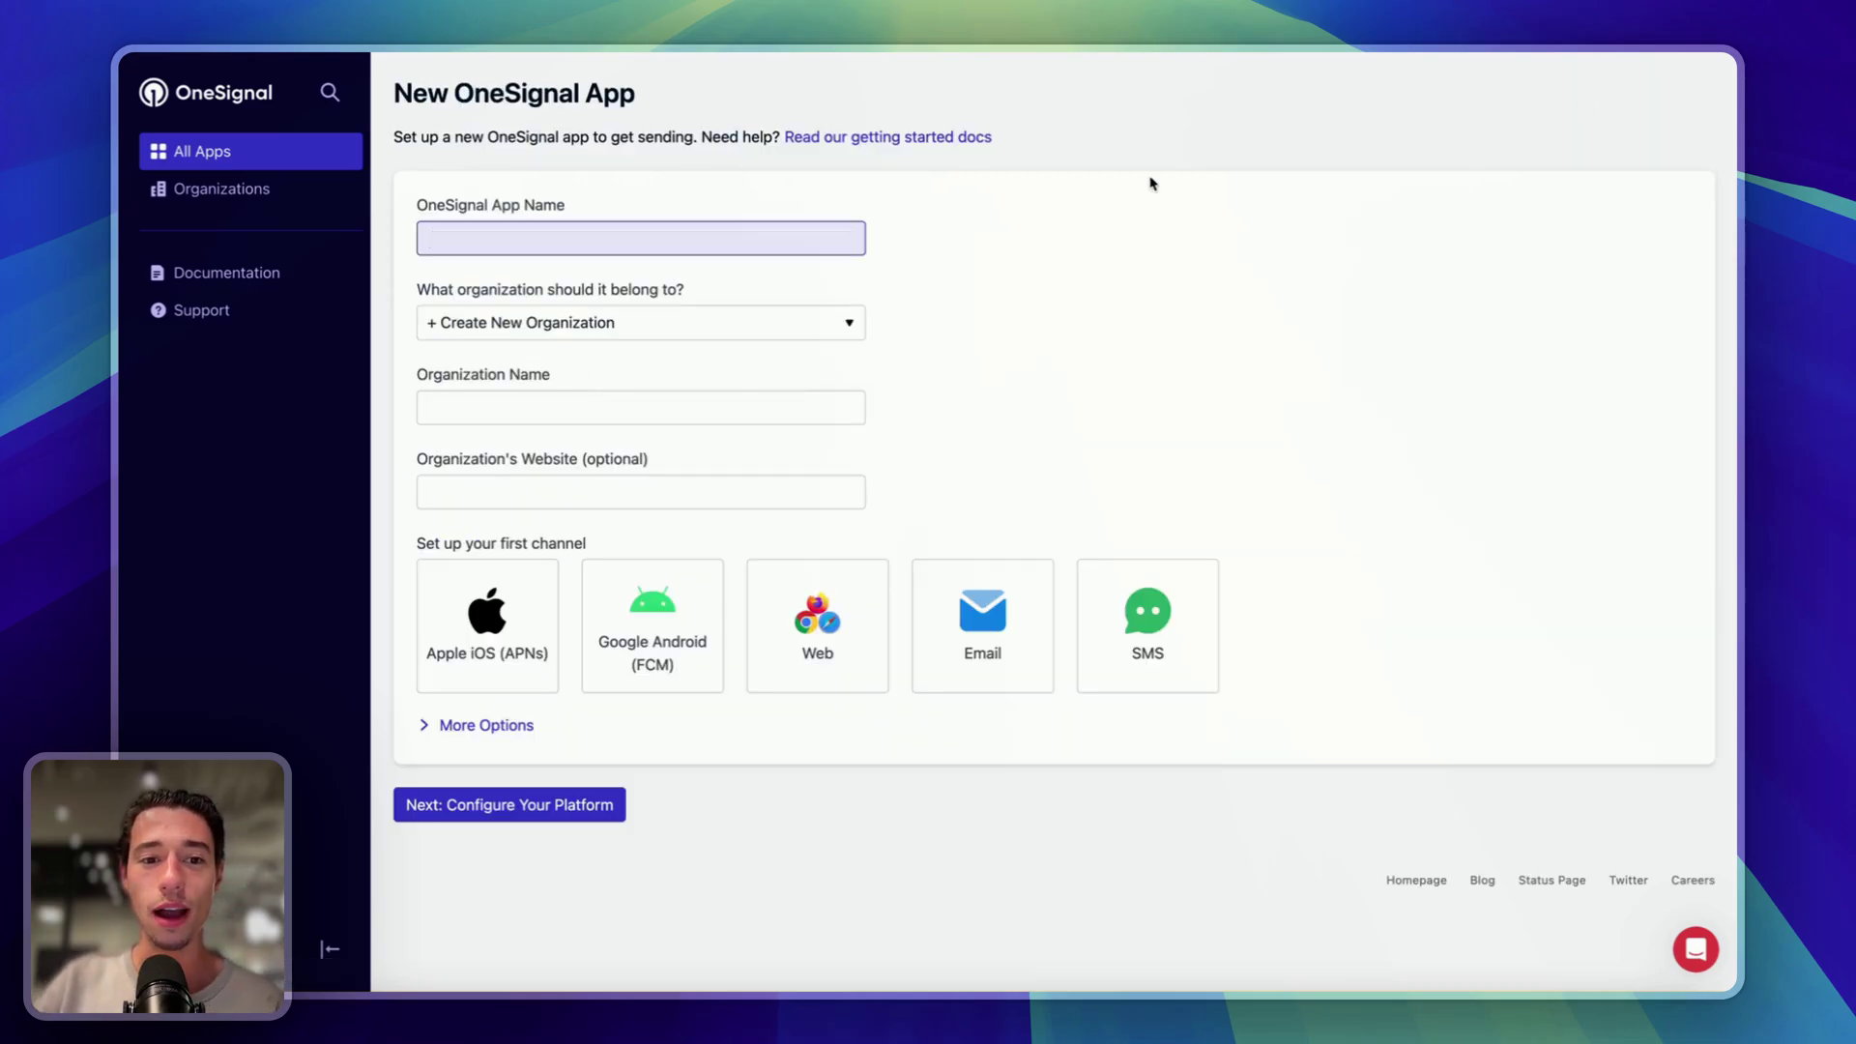
{"action": "left_click", "coordinate": [517, 237]}
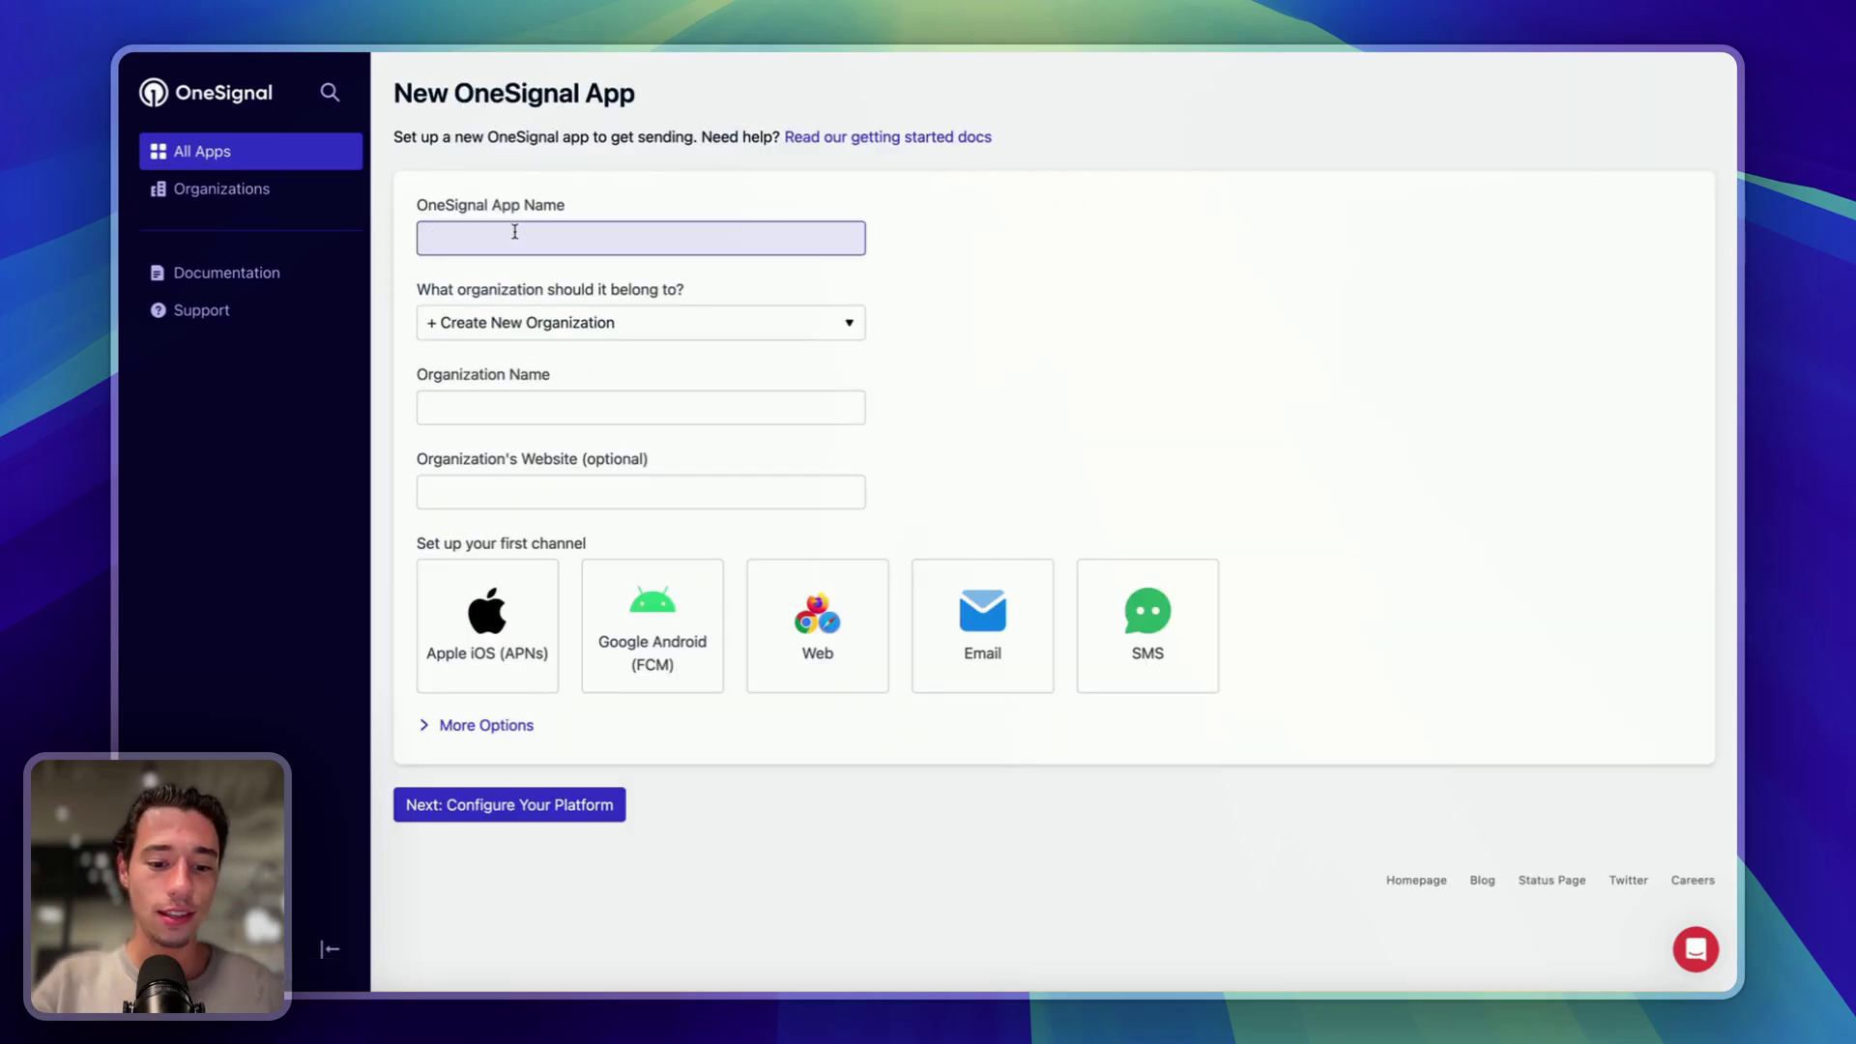
{"action": "type", "text": "Des"}
{"action": "left_click", "coordinate": [541, 285]}
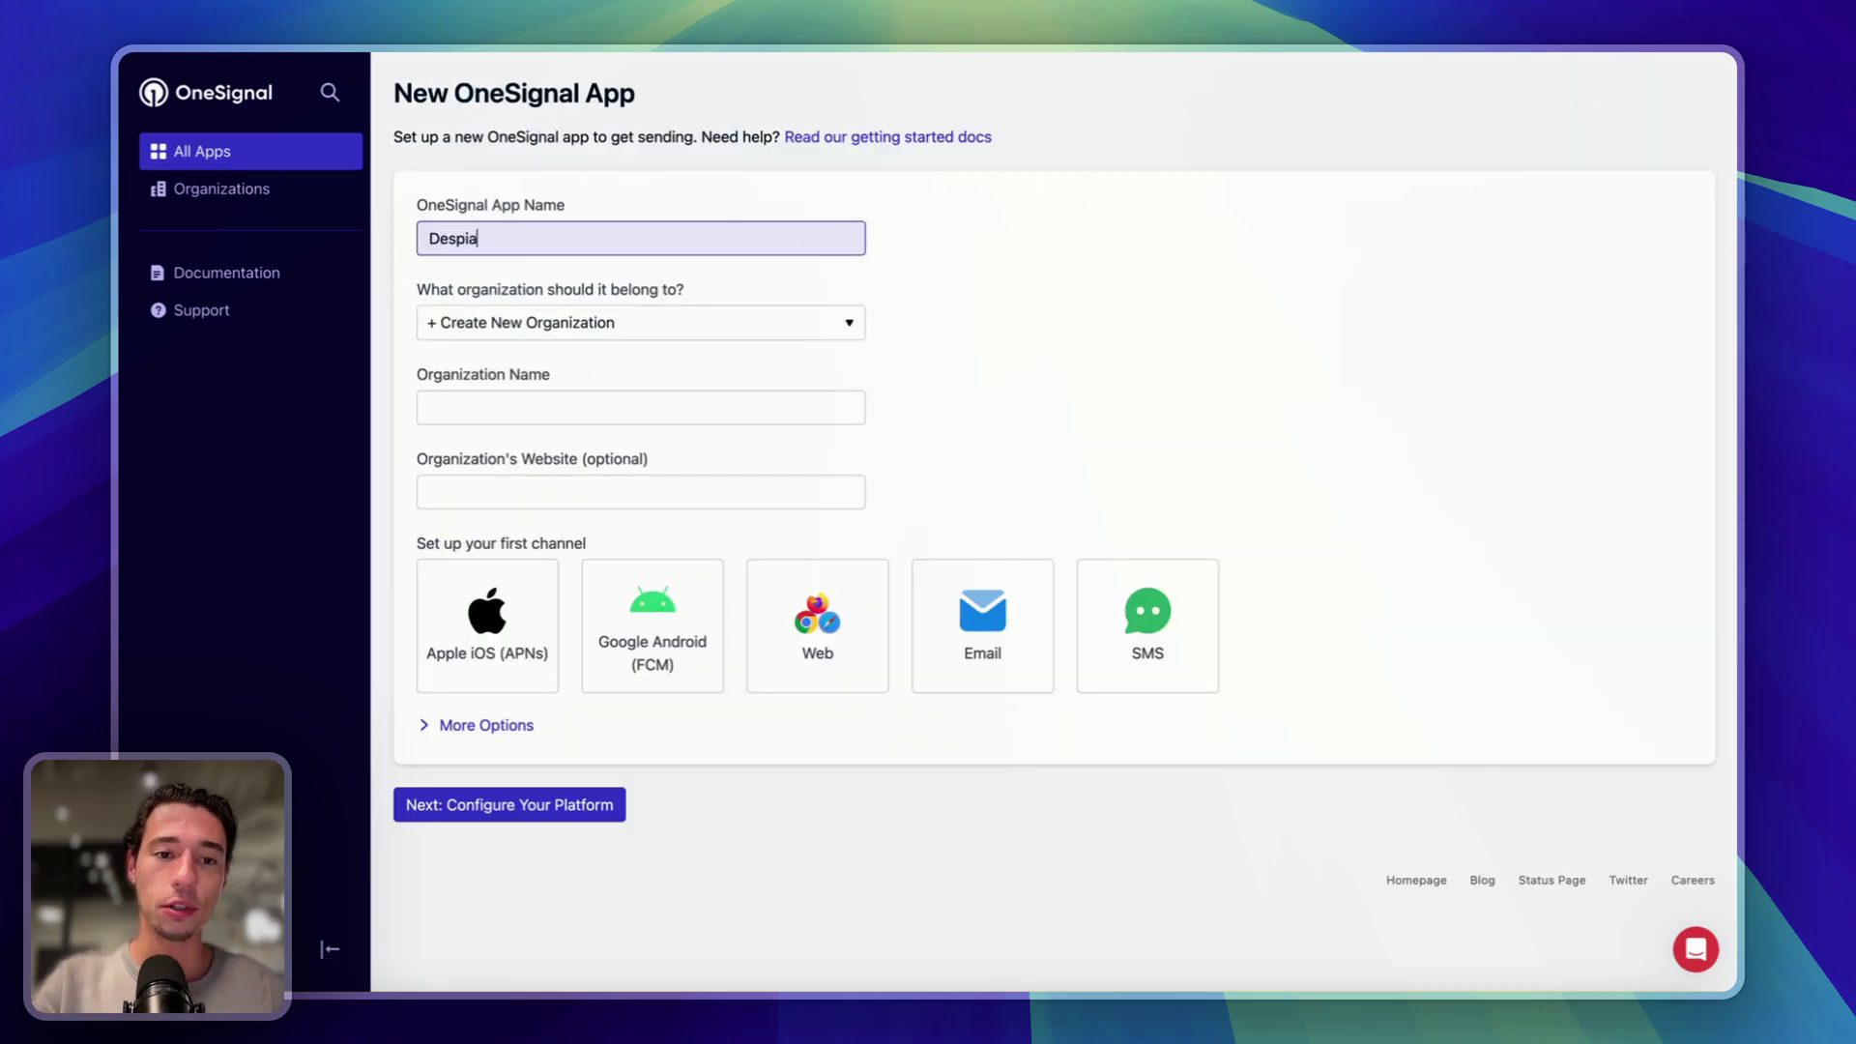
{"action": "left_click", "coordinate": [490, 314]}
{"action": "left_click", "coordinate": [495, 369]}
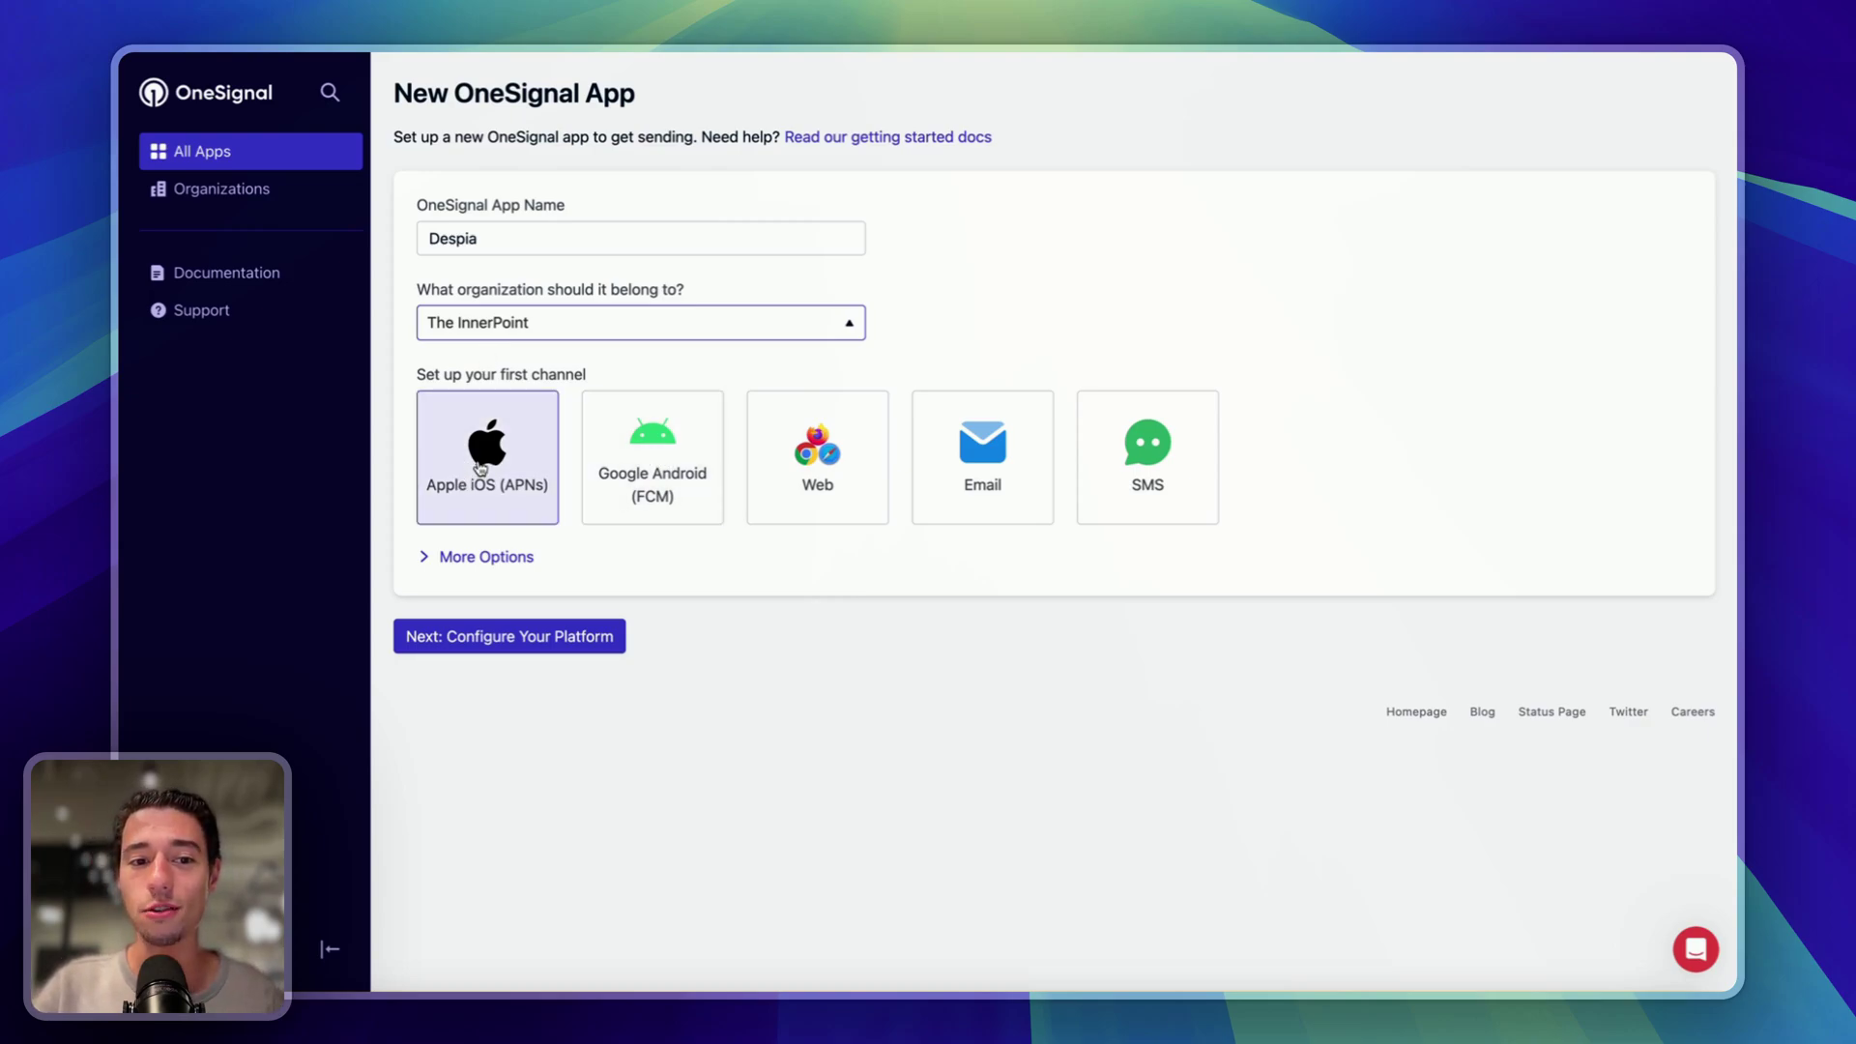
Step: Choose Apple iOS (APNs) as the app's first channel and continue to its platform configuration
{"action": "left_click", "coordinate": [481, 469]}
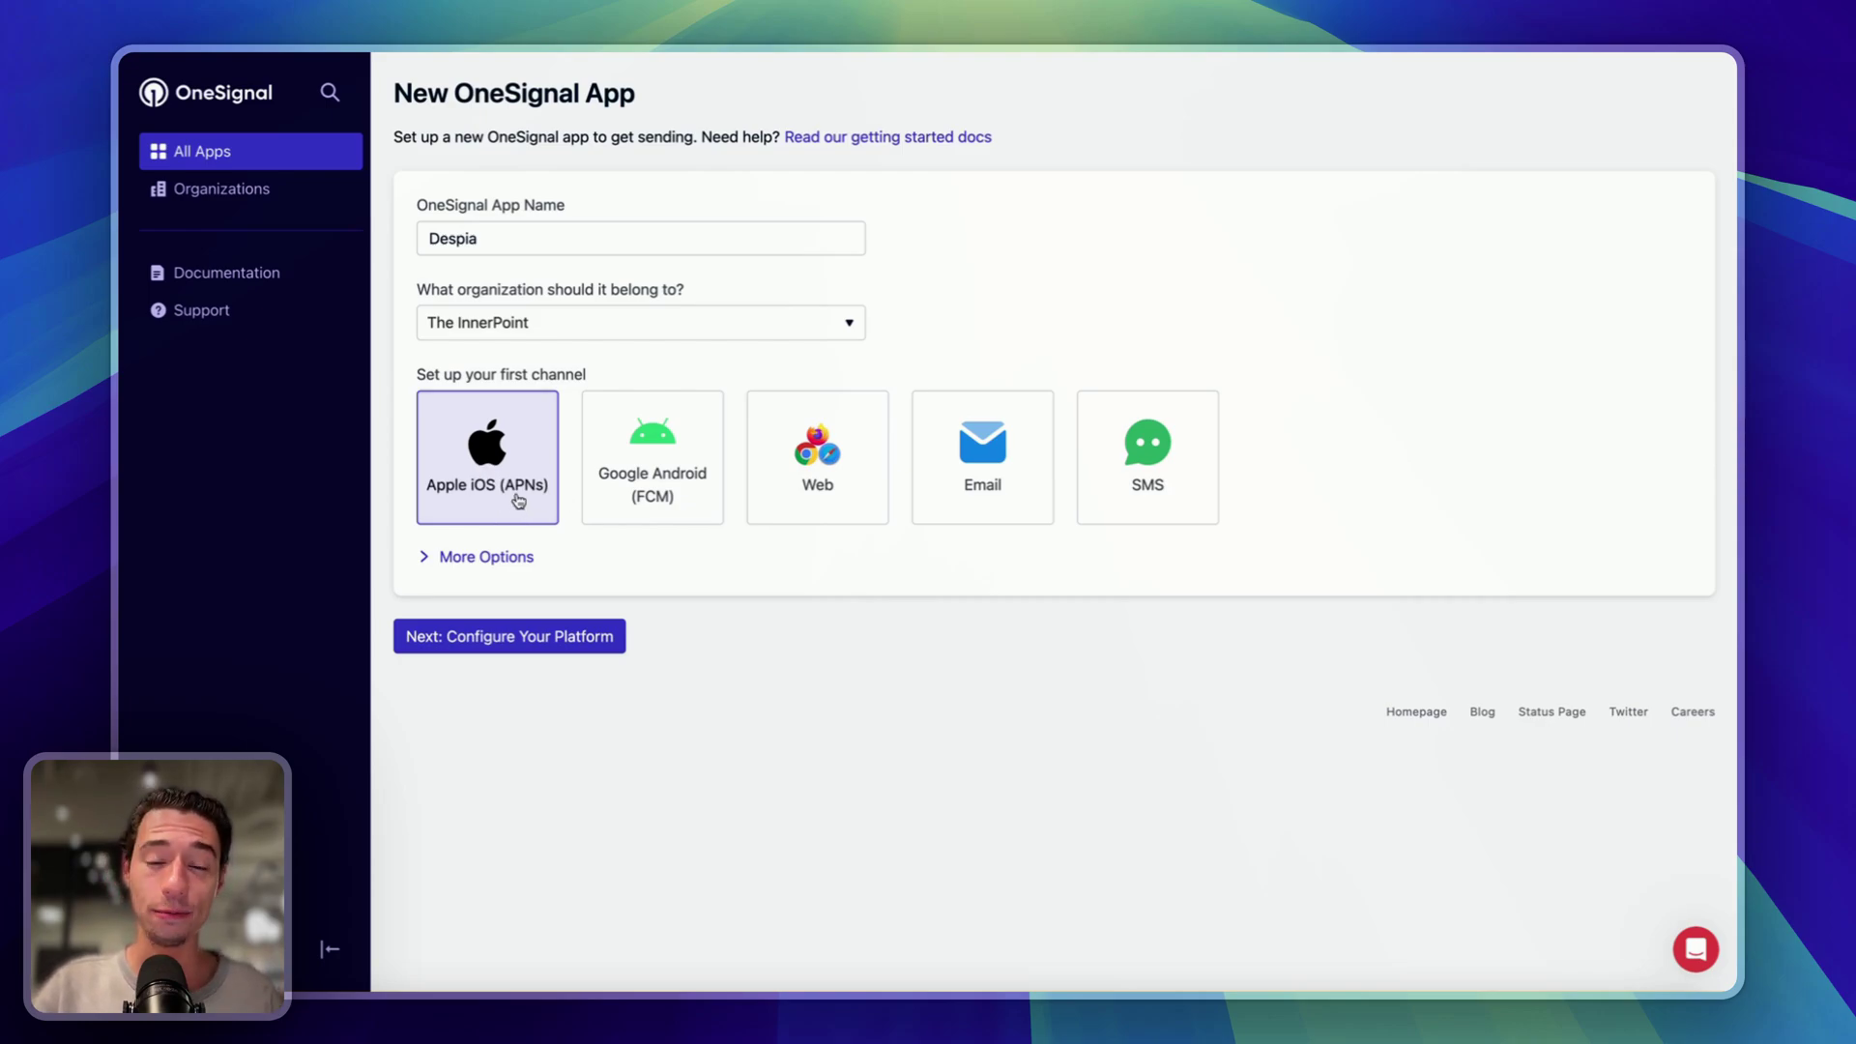
{"action": "left_click", "coordinate": [471, 561]}
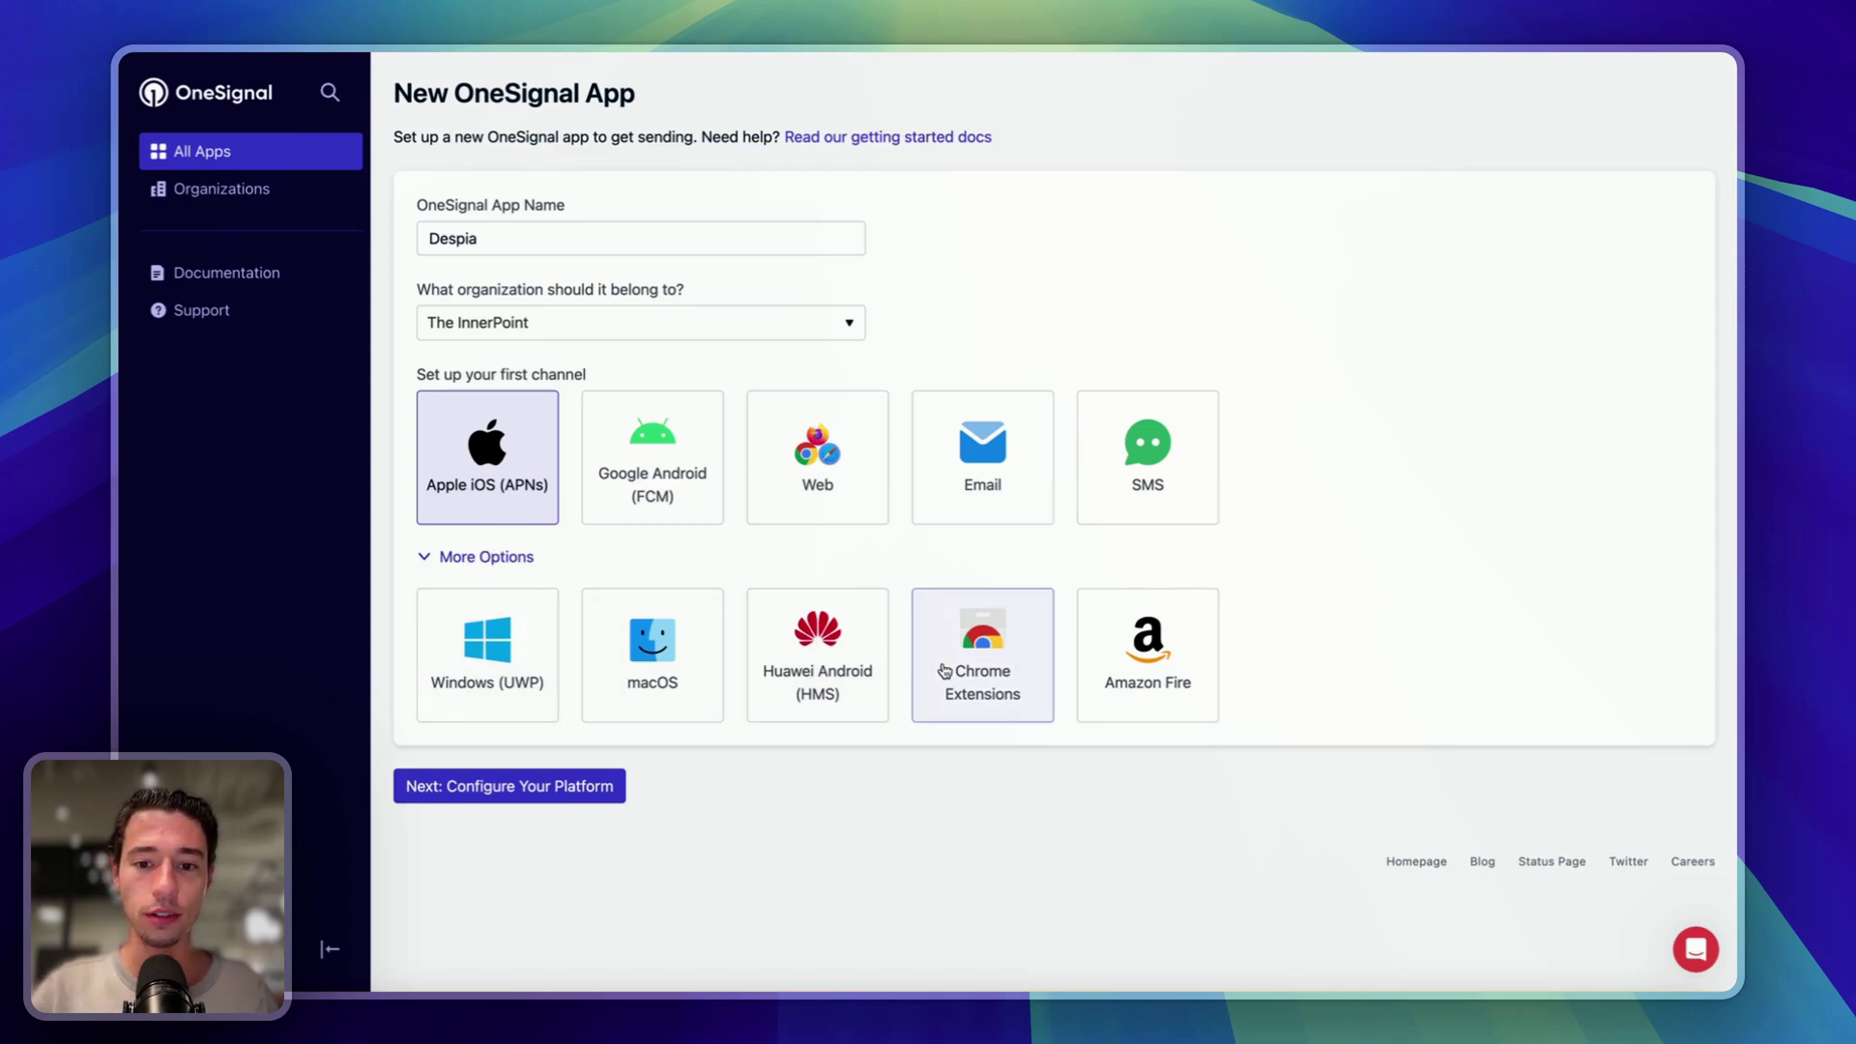
{"action": "left_click", "coordinate": [469, 789]}
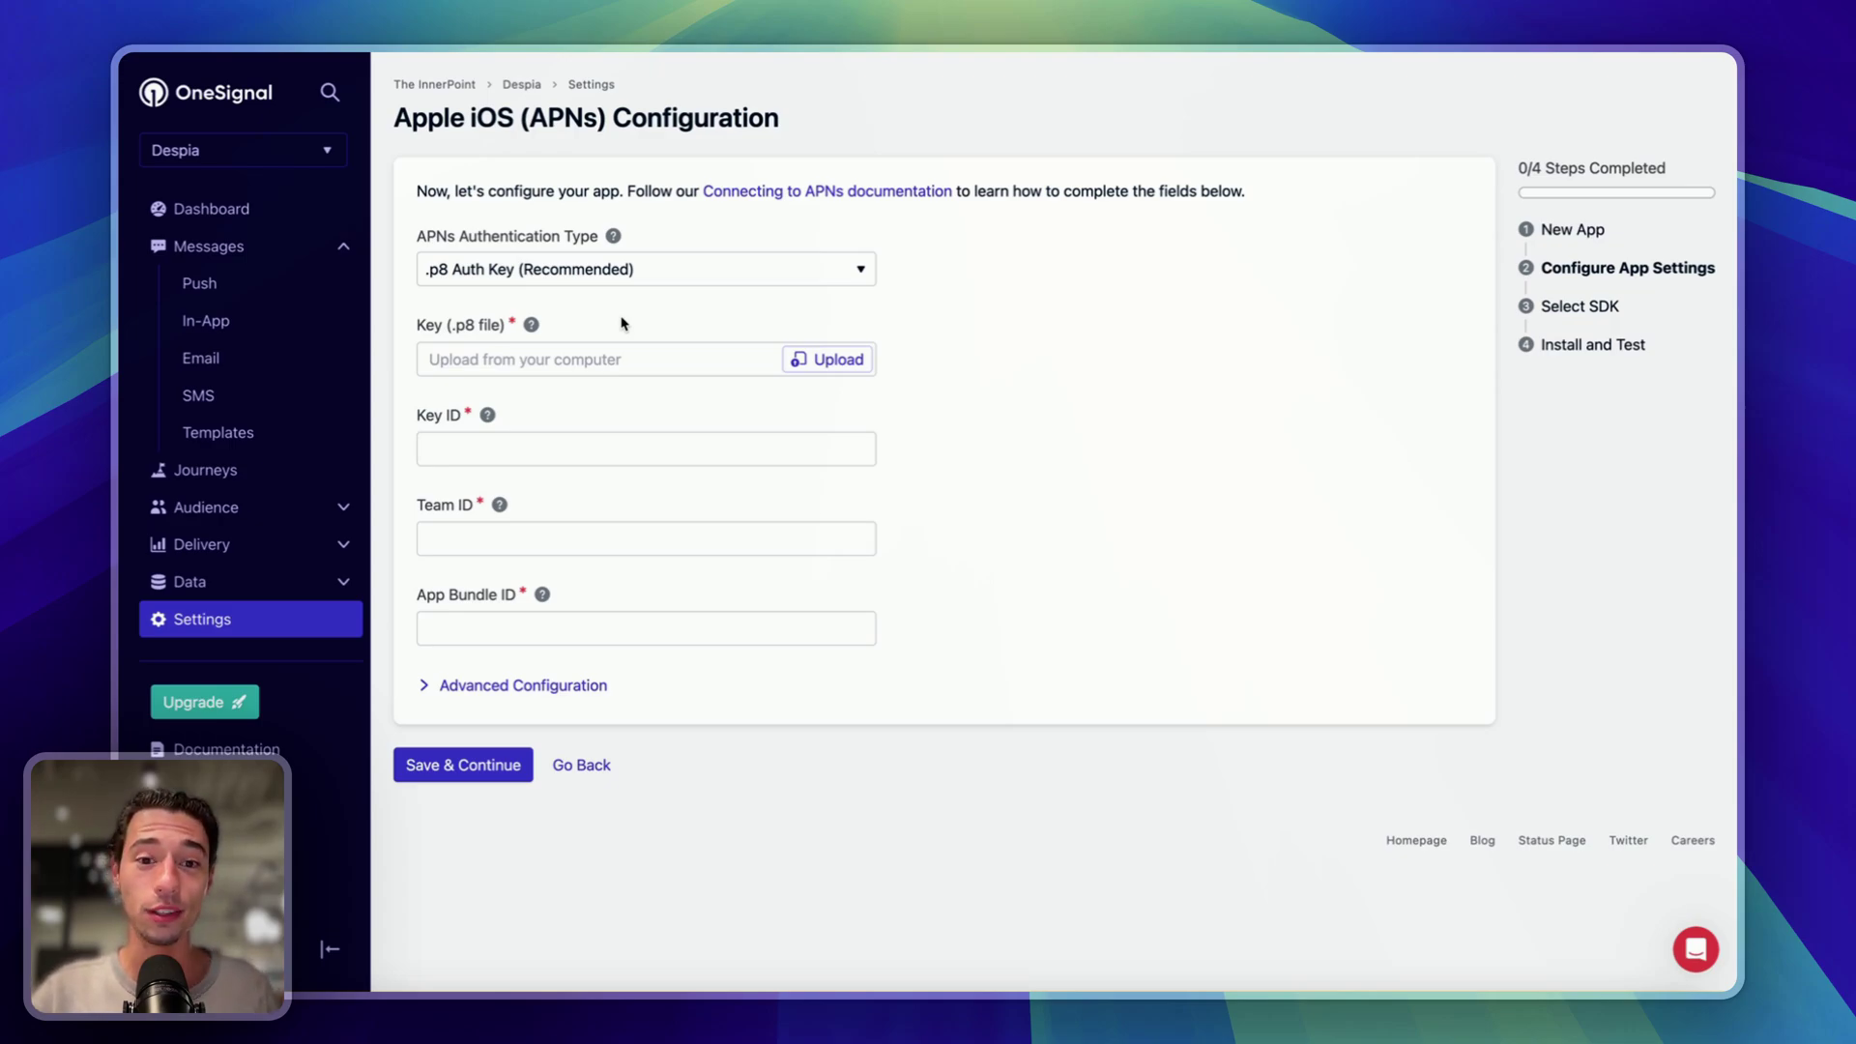
Step: Switch to the Apple Developer Certificates, Identifiers & Profiles tab and start registering a new key named OneSignal
{"action": "mouse_move", "coordinate": [121, 517]}
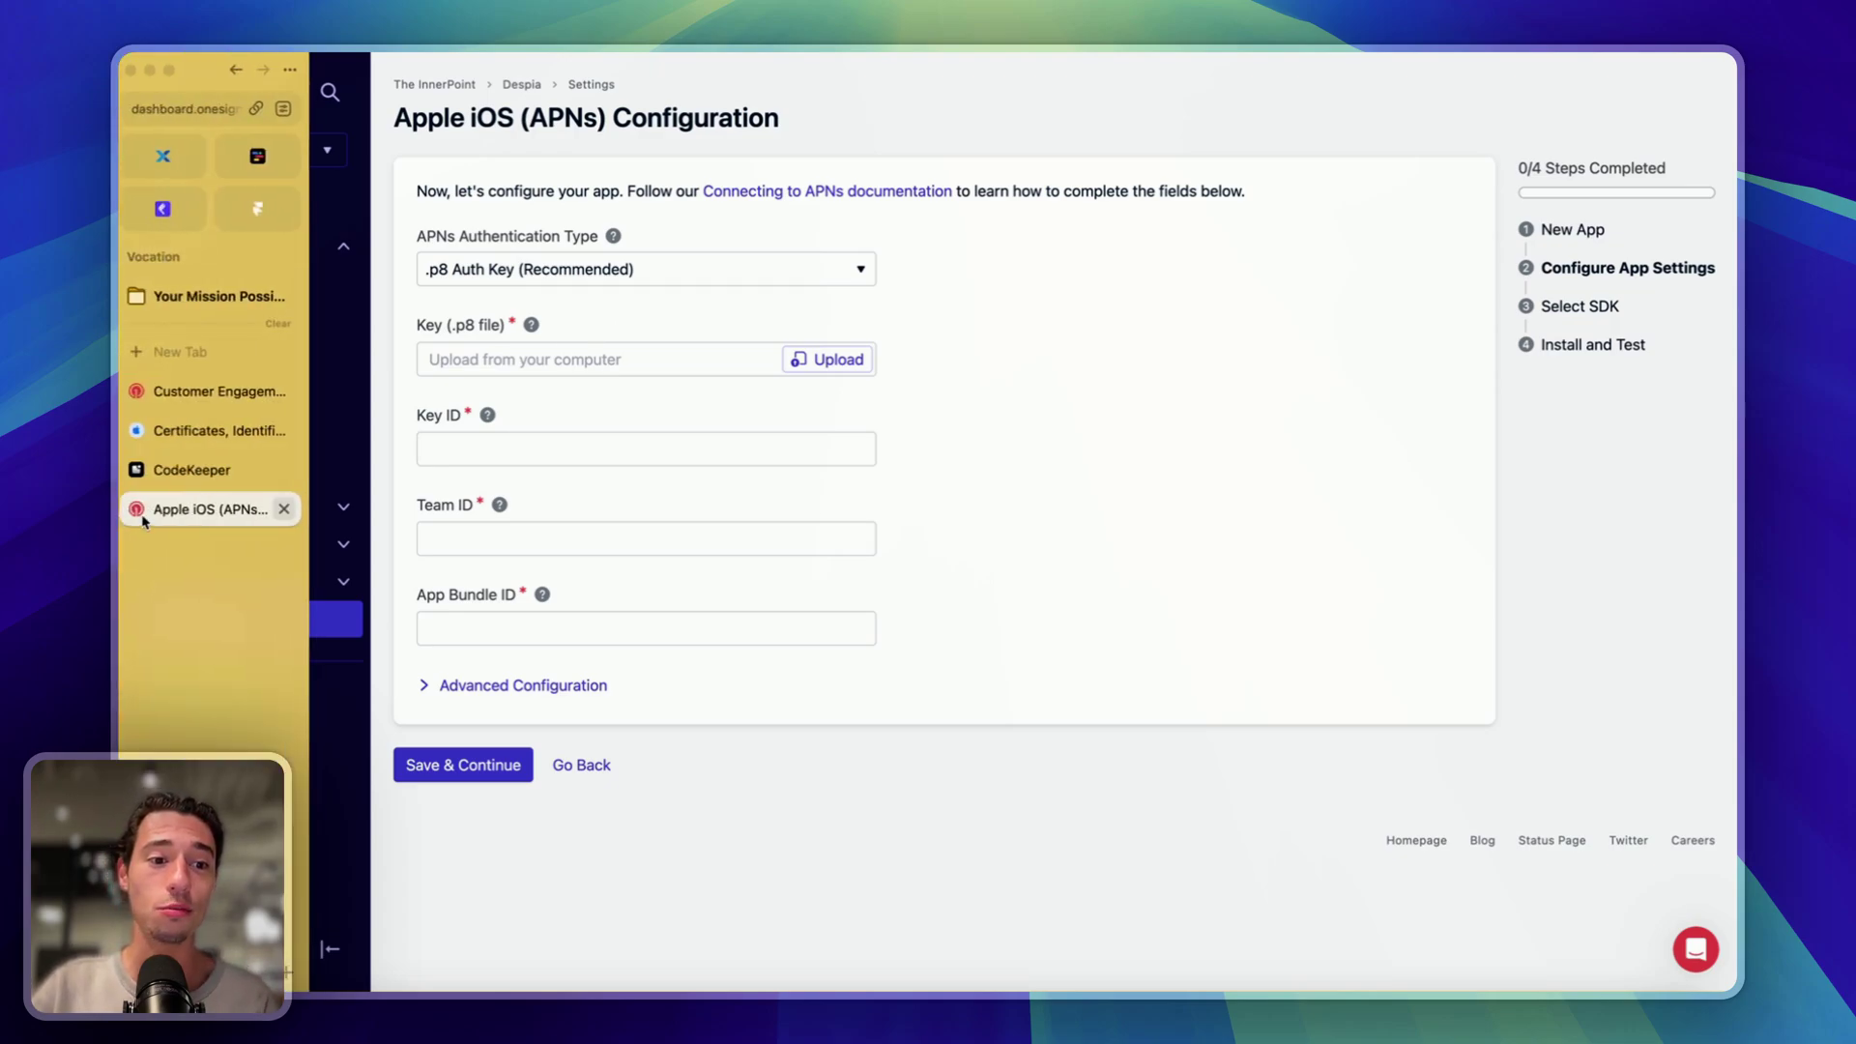
{"action": "left_click", "coordinate": [189, 435]}
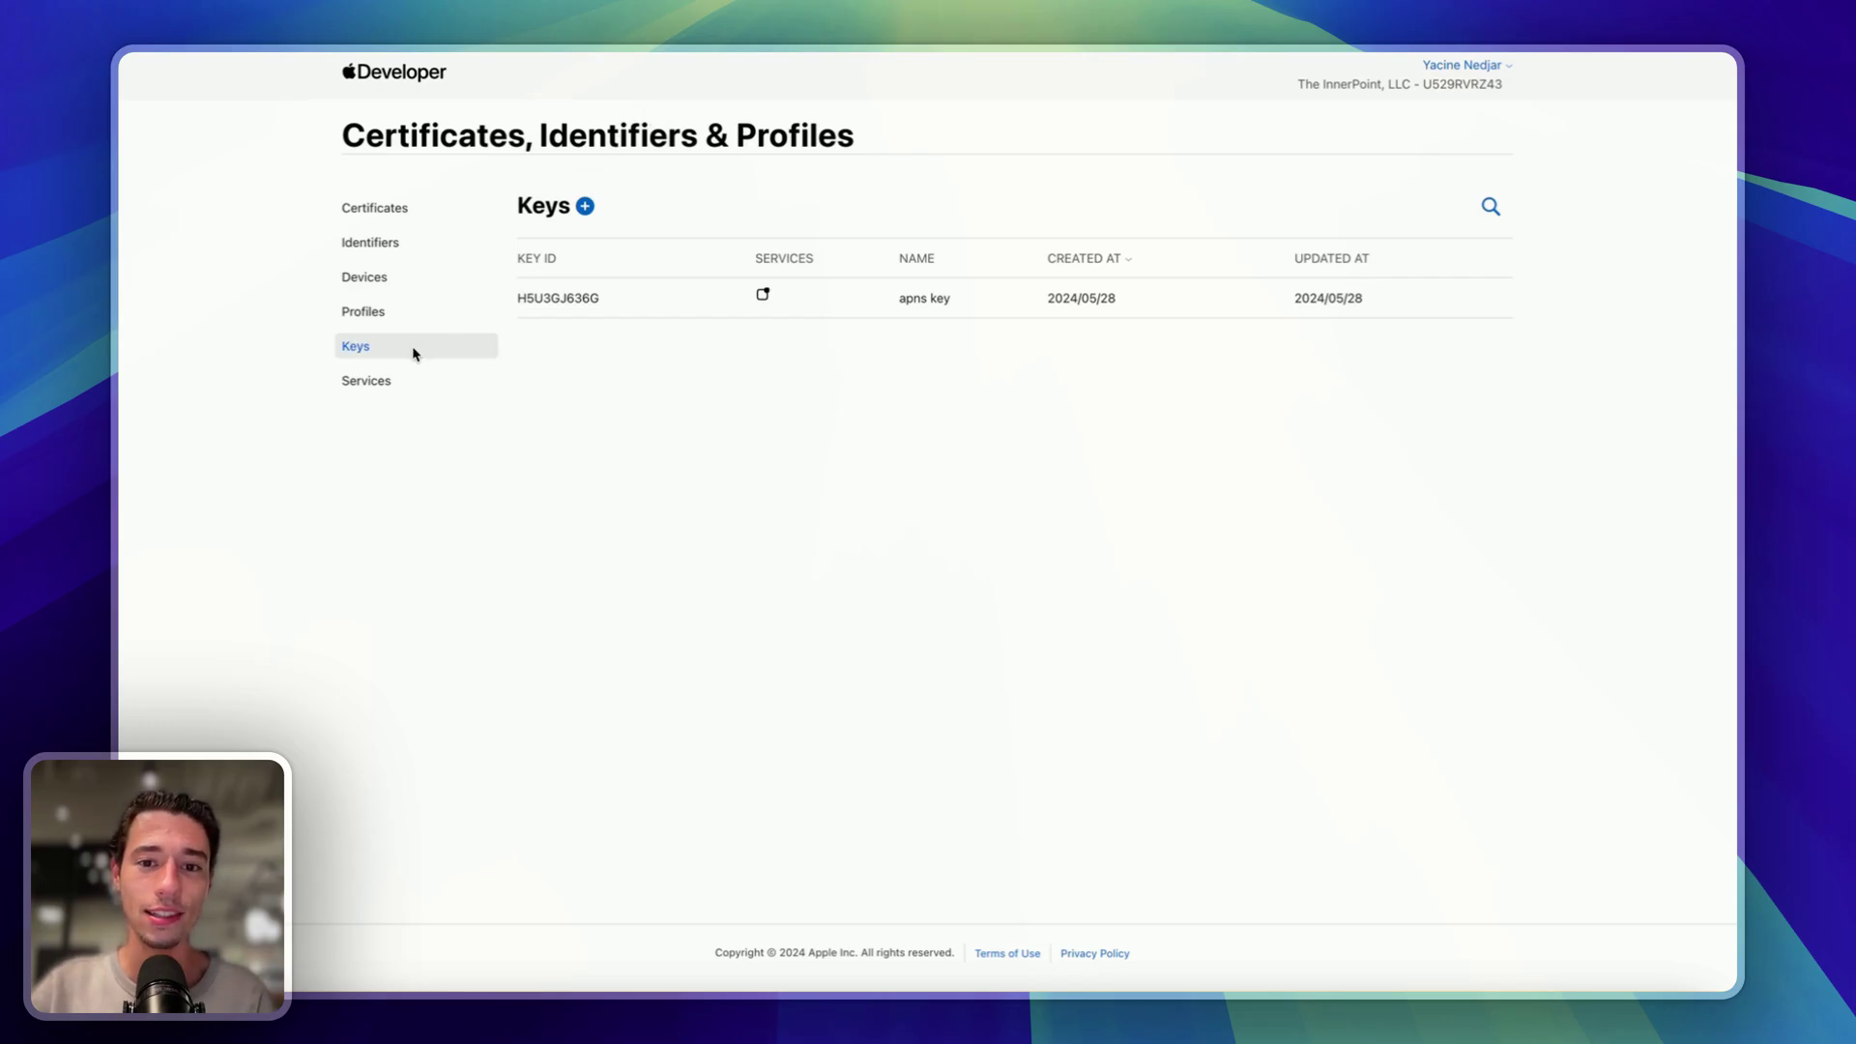
{"action": "left_click", "coordinate": [586, 208]}
{"action": "left_click", "coordinate": [500, 321]}
{"action": "type", "text": "O"}
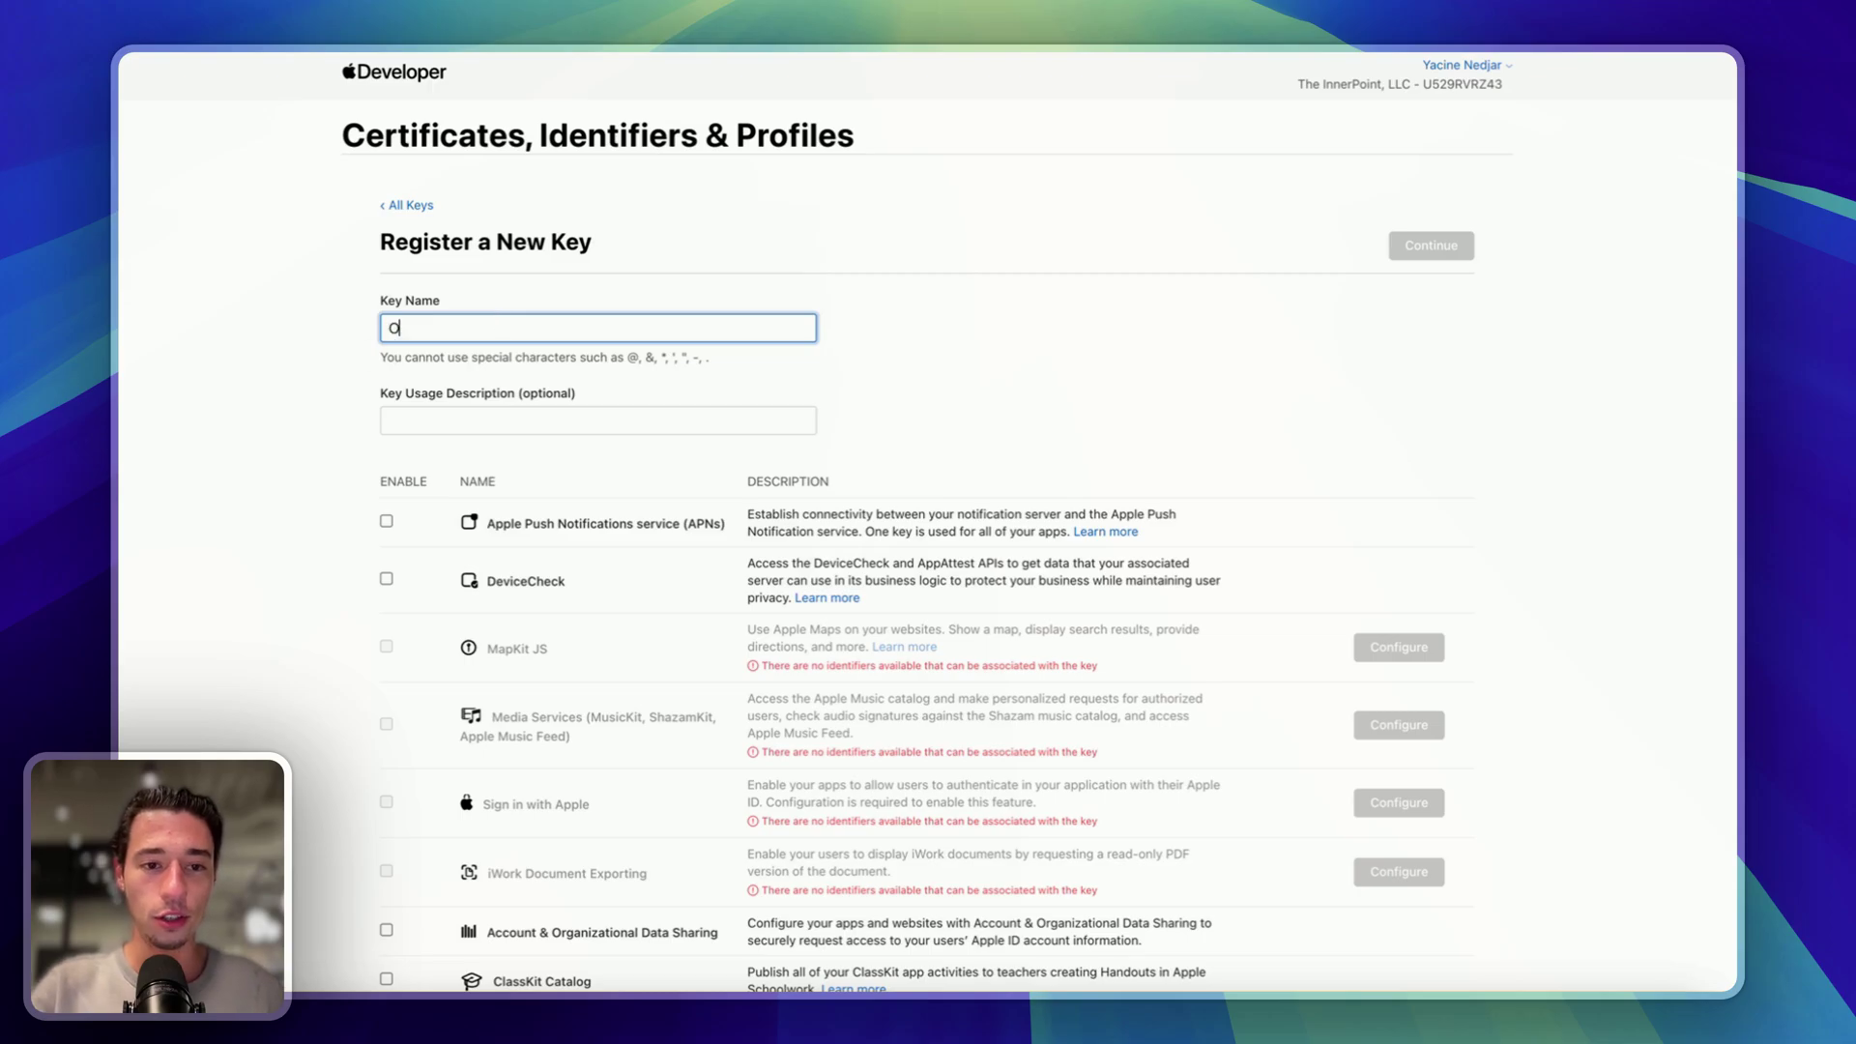
{"action": "type", "text": "neSiganl"}
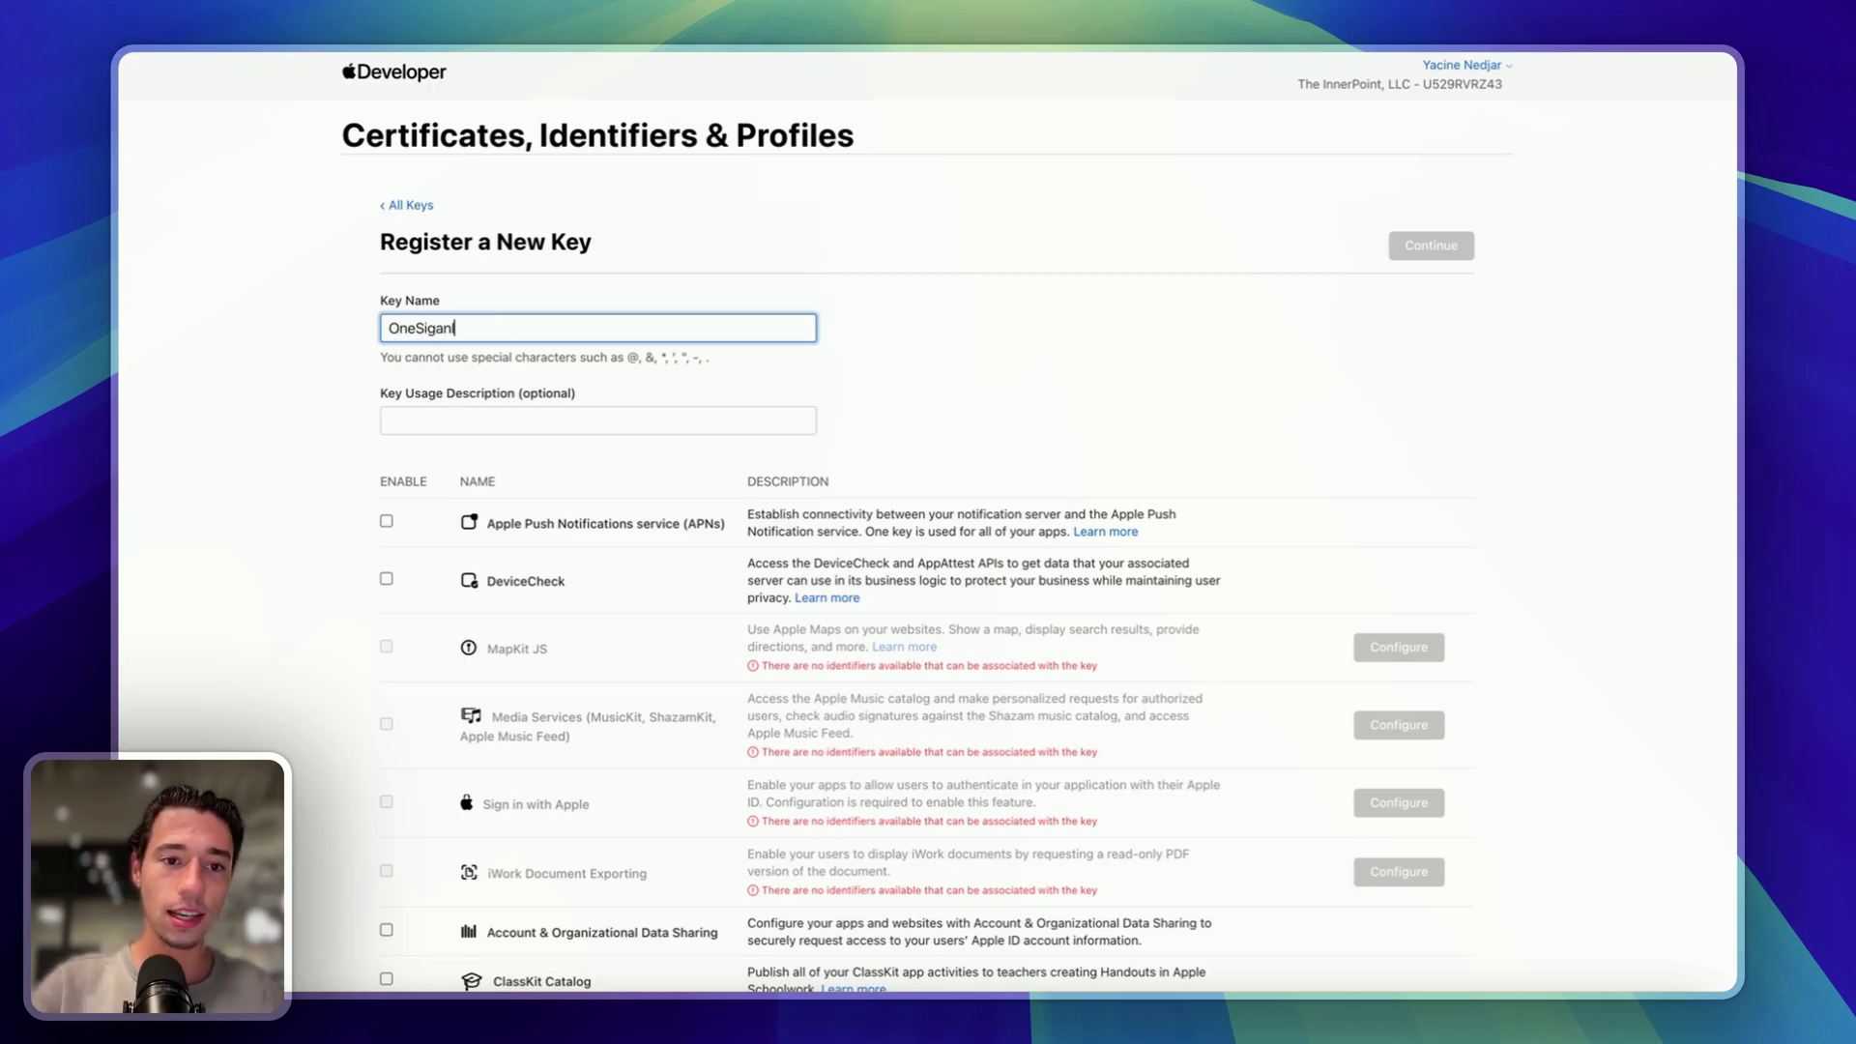
{"action": "key", "text": "BackSpace"}
{"action": "key", "text": "BackSpace"}
{"action": "type", "text": "nal"}
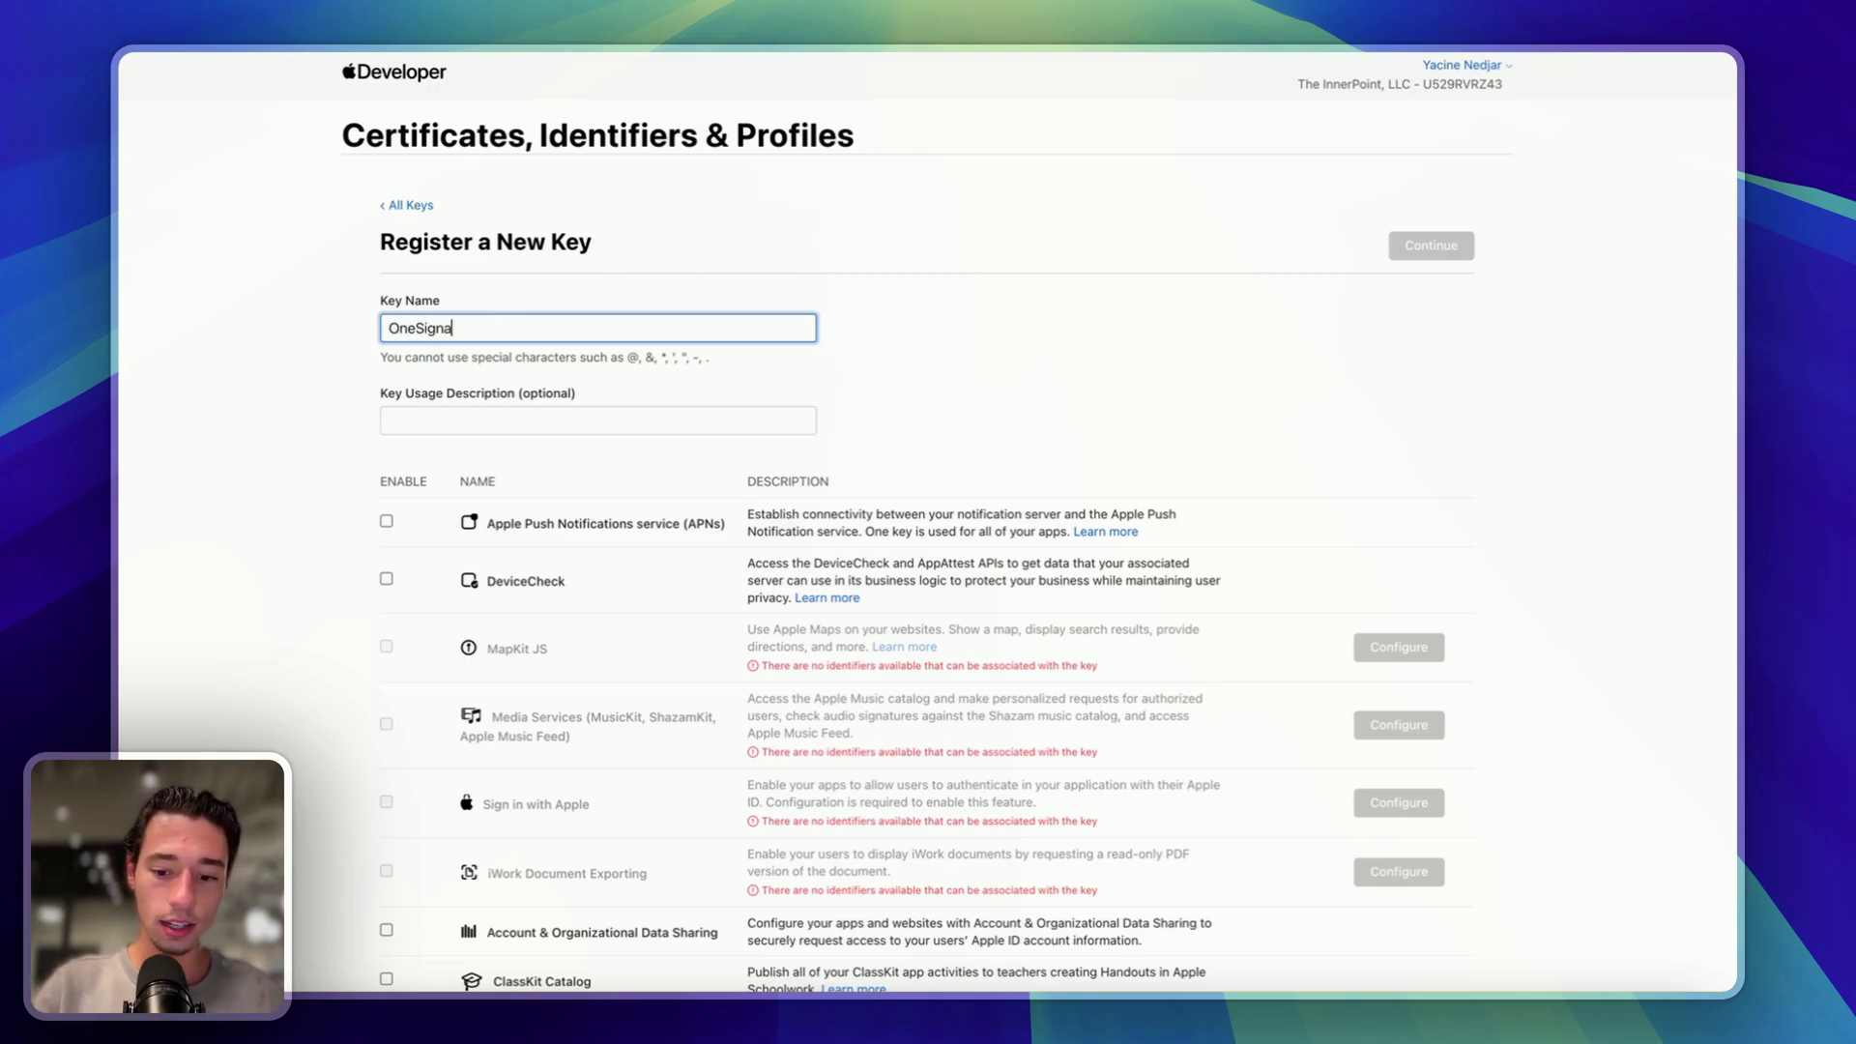
{"action": "left_click", "coordinate": [879, 244]}
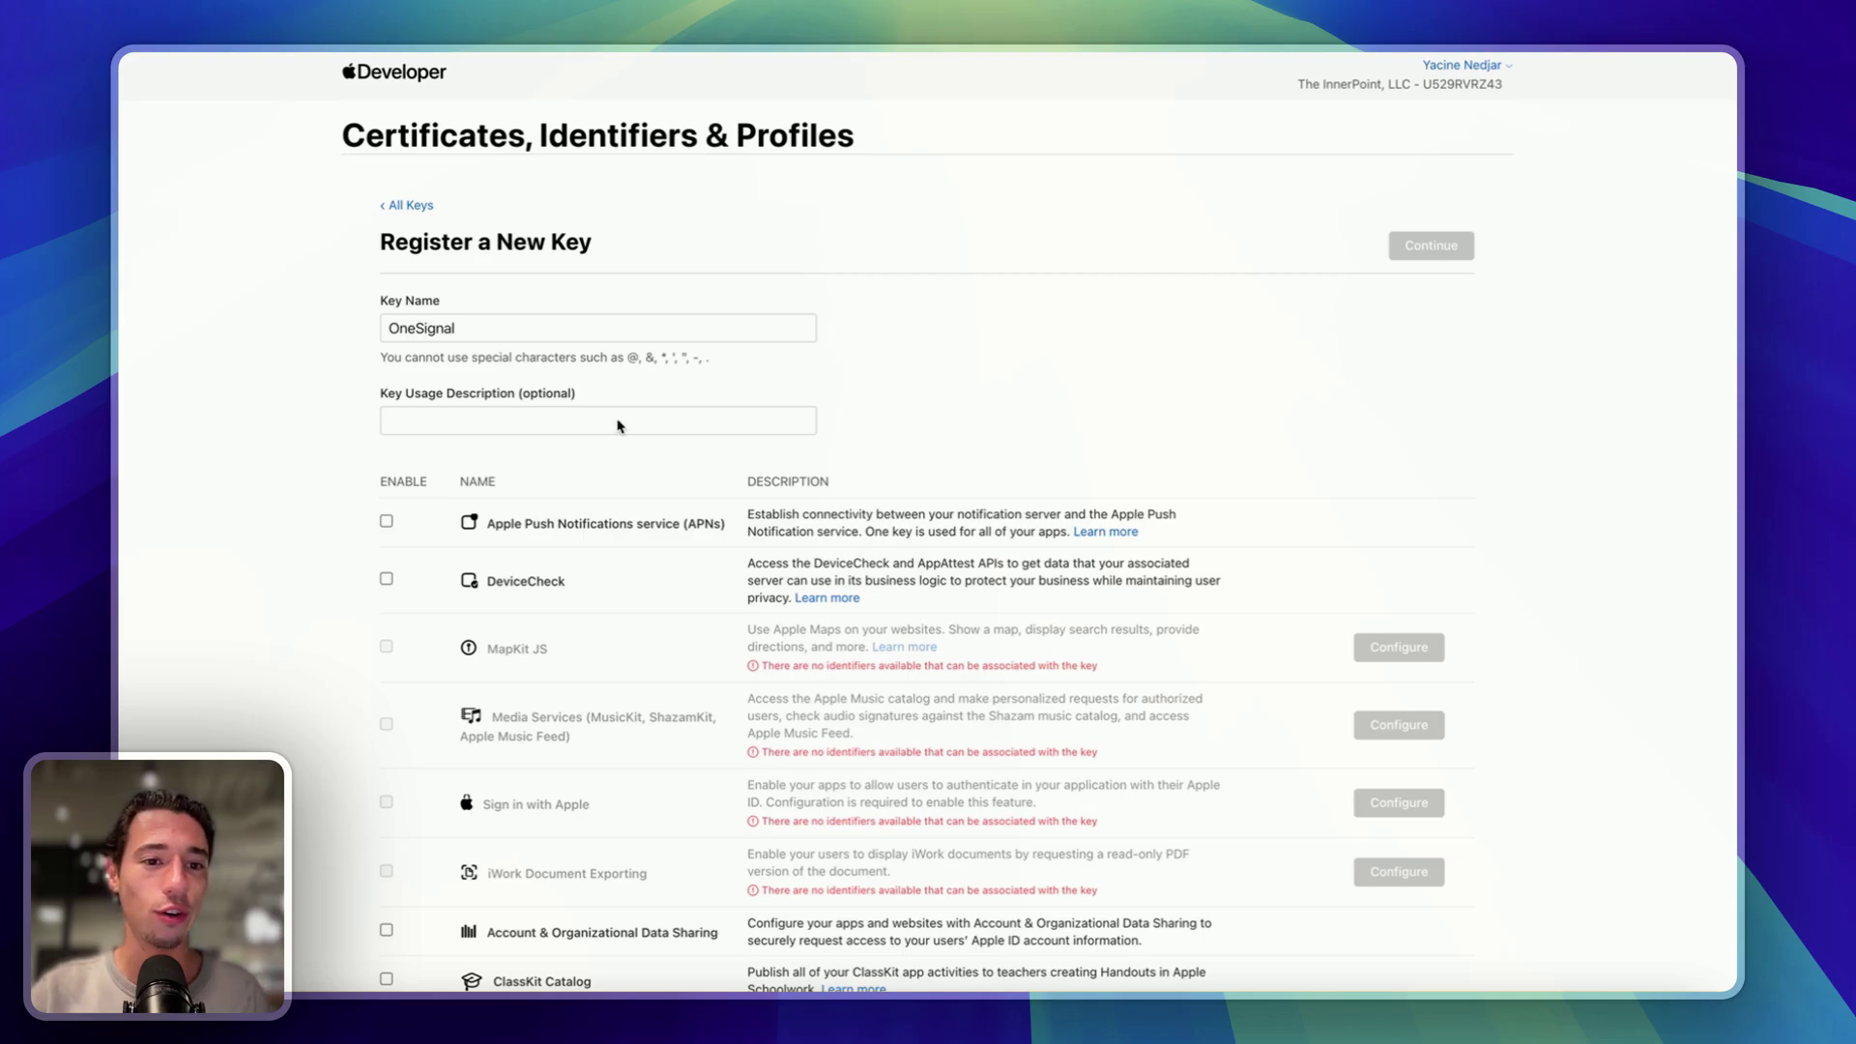
Step: Enable Apple Push Notifications service (APNs) for the new key and continue to the registration review
{"action": "left_click", "coordinate": [385, 522]}
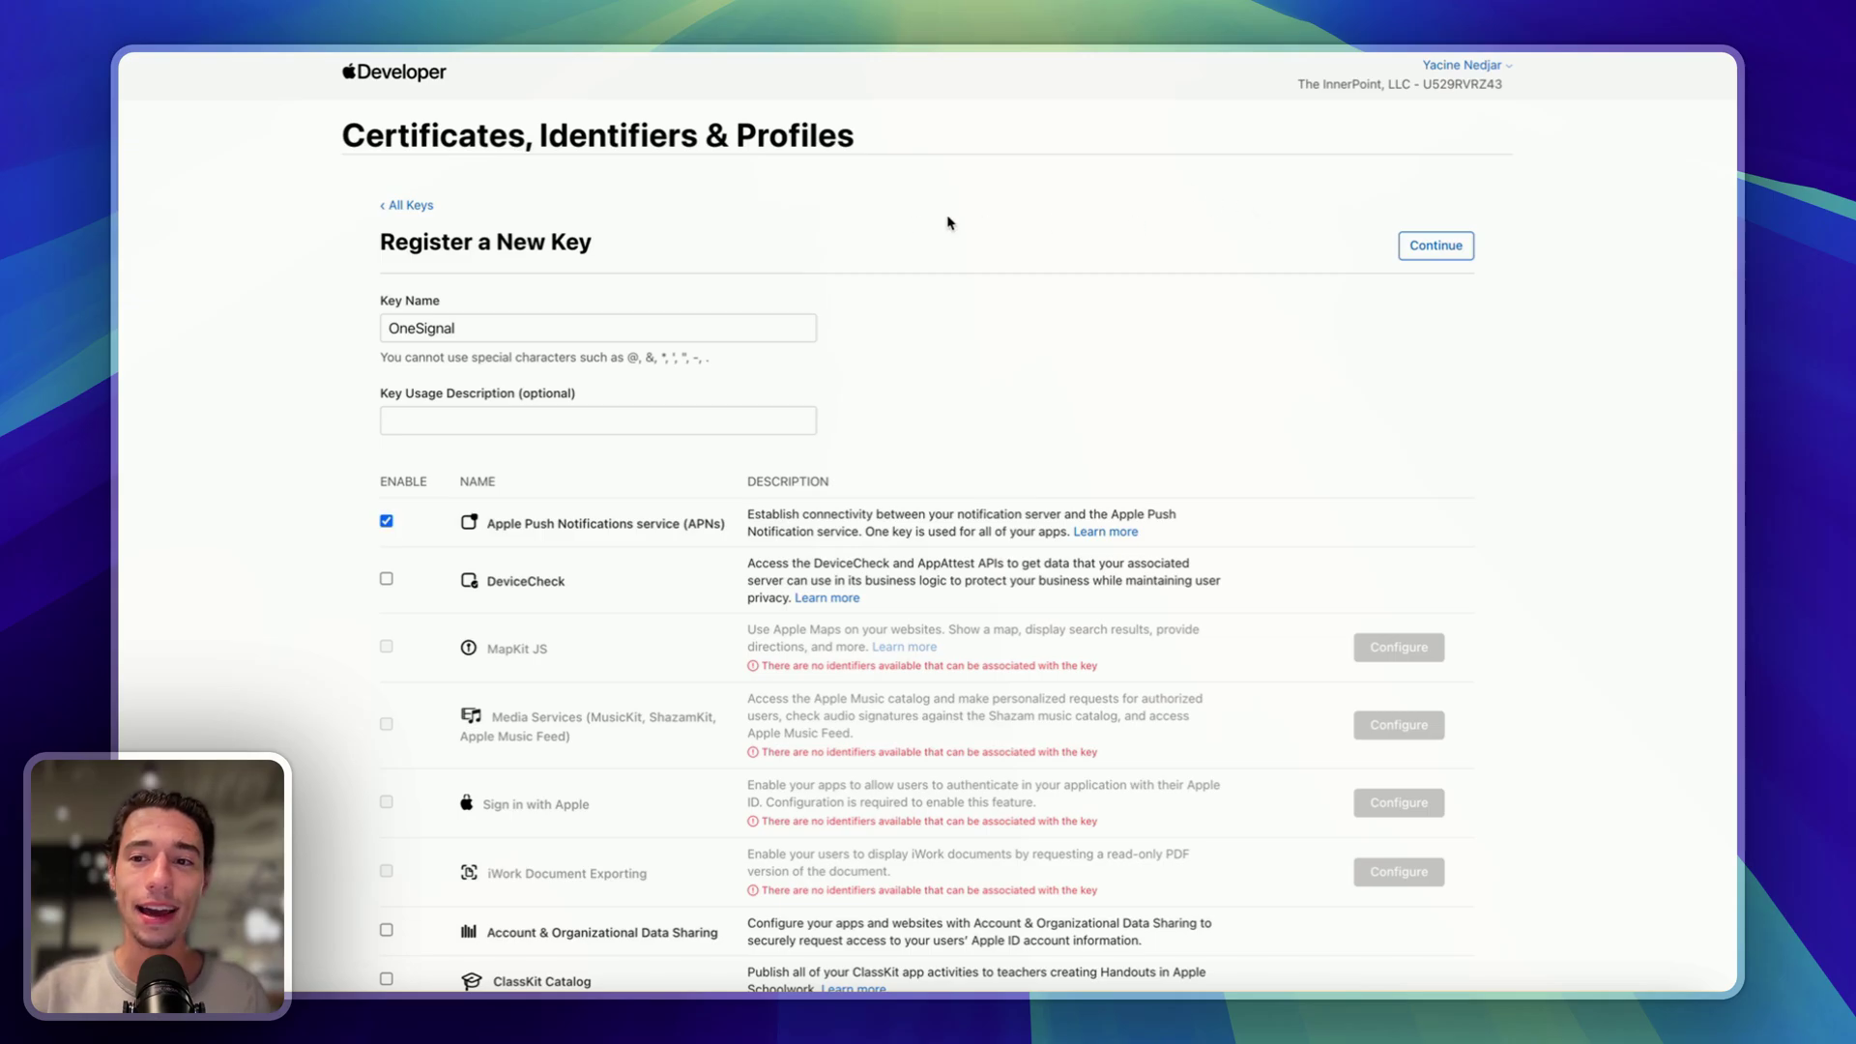
{"action": "left_click", "coordinate": [1438, 247]}
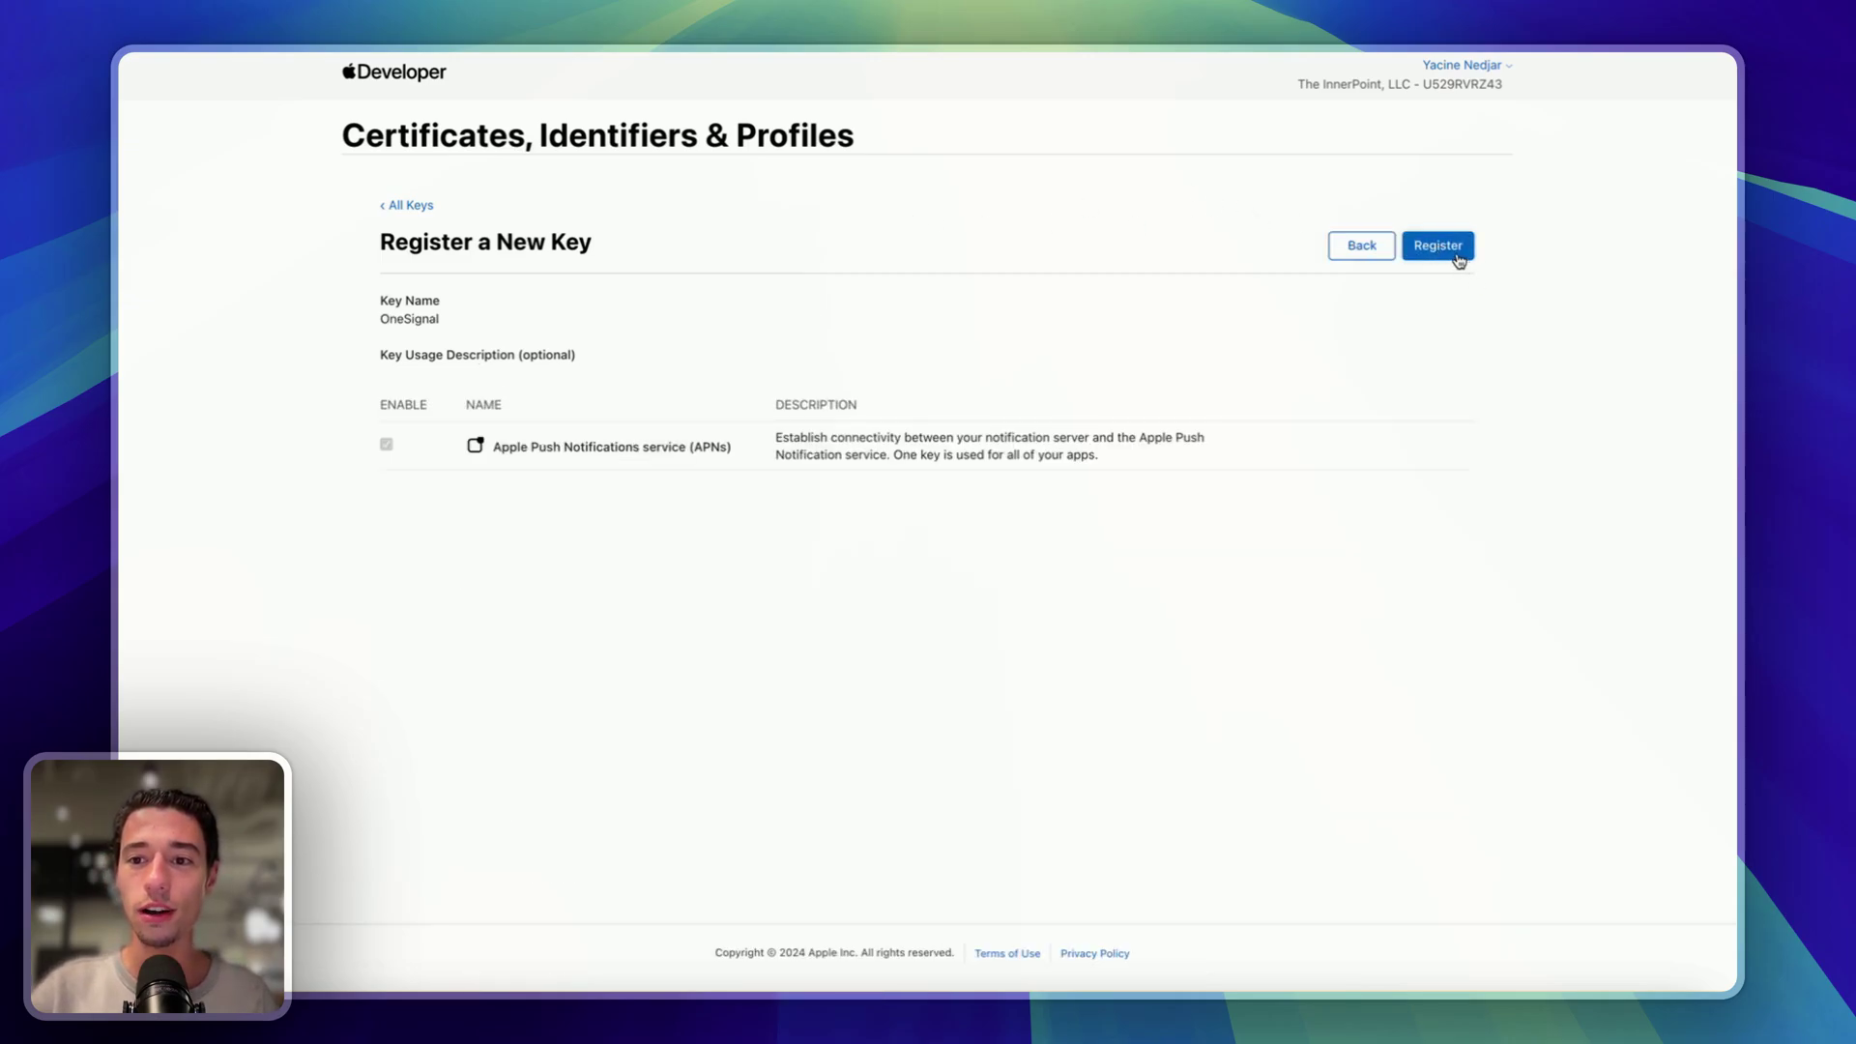
Step: Register the OneSignal APNs key and download its key file
{"action": "left_click", "coordinate": [1456, 255]}
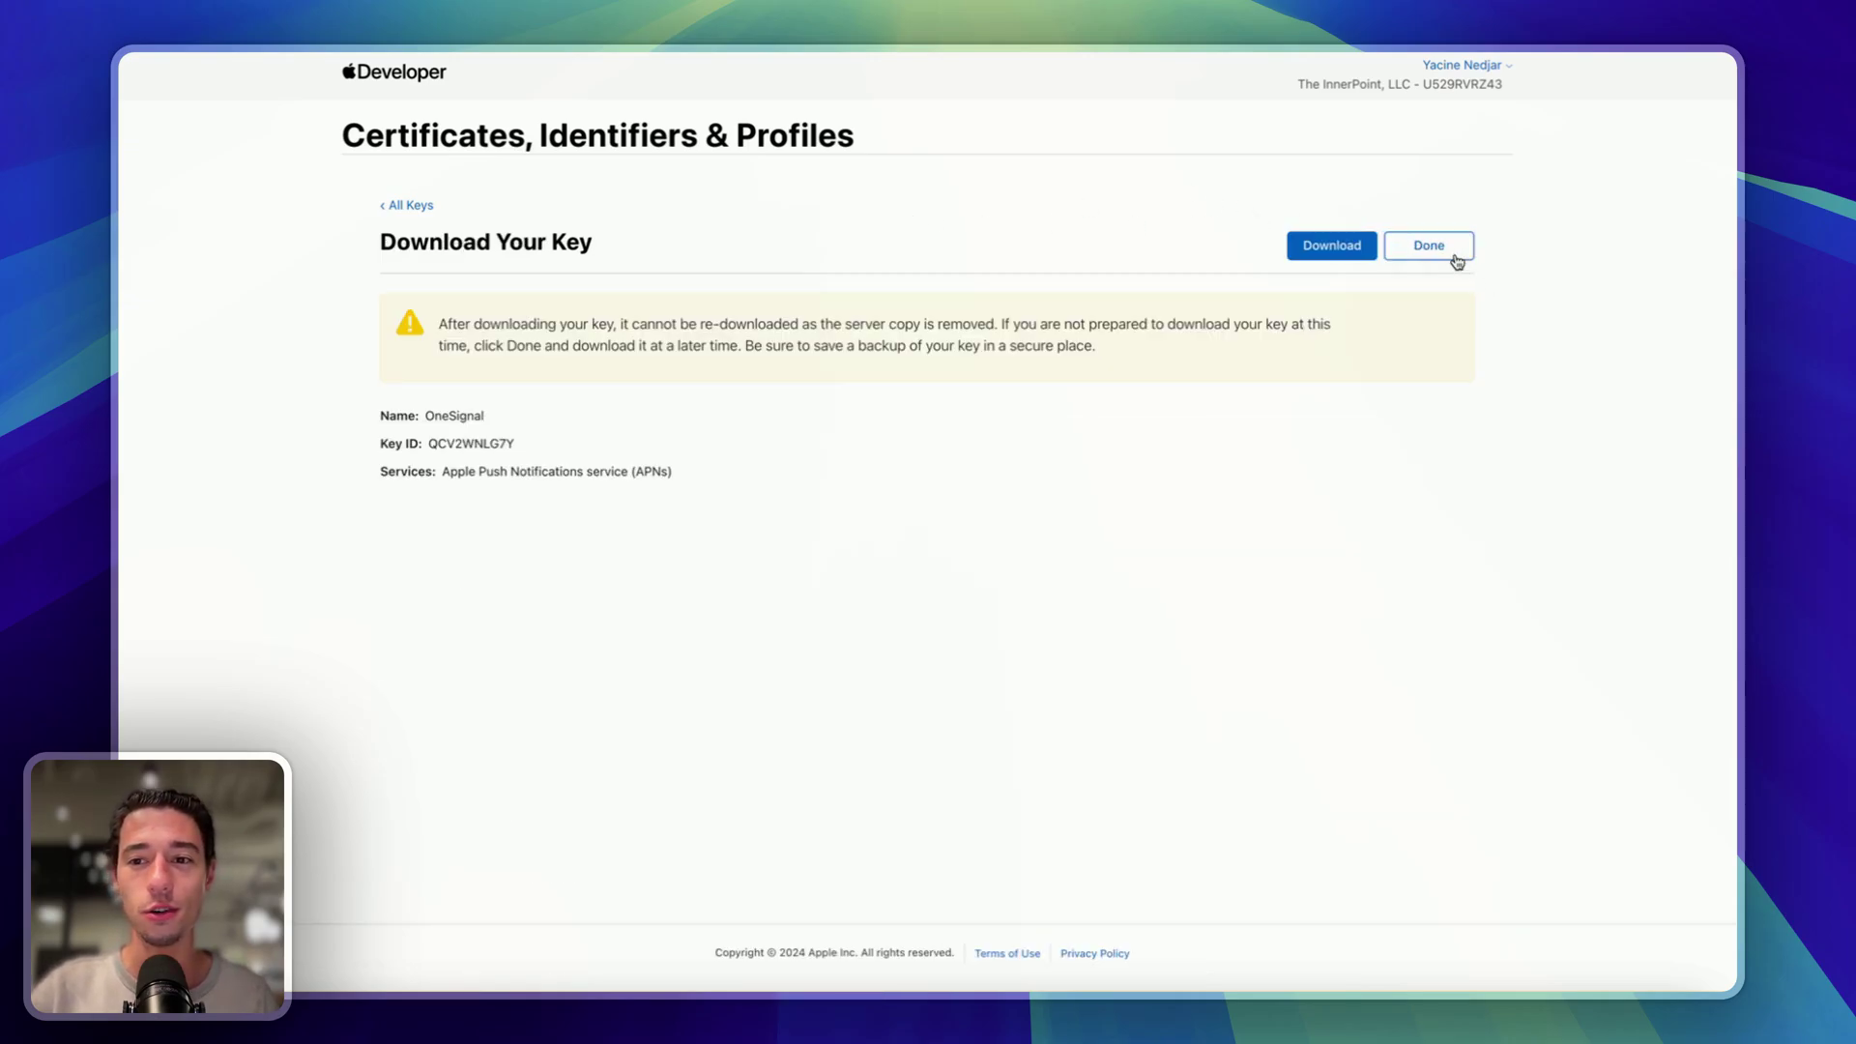
{"action": "left_click", "coordinate": [1334, 253]}
Step: Return to the OneSignal Apple iOS (APNs) configuration and upload the downloaded .p8 auth key file from the computer
{"action": "mouse_move", "coordinate": [124, 444]}
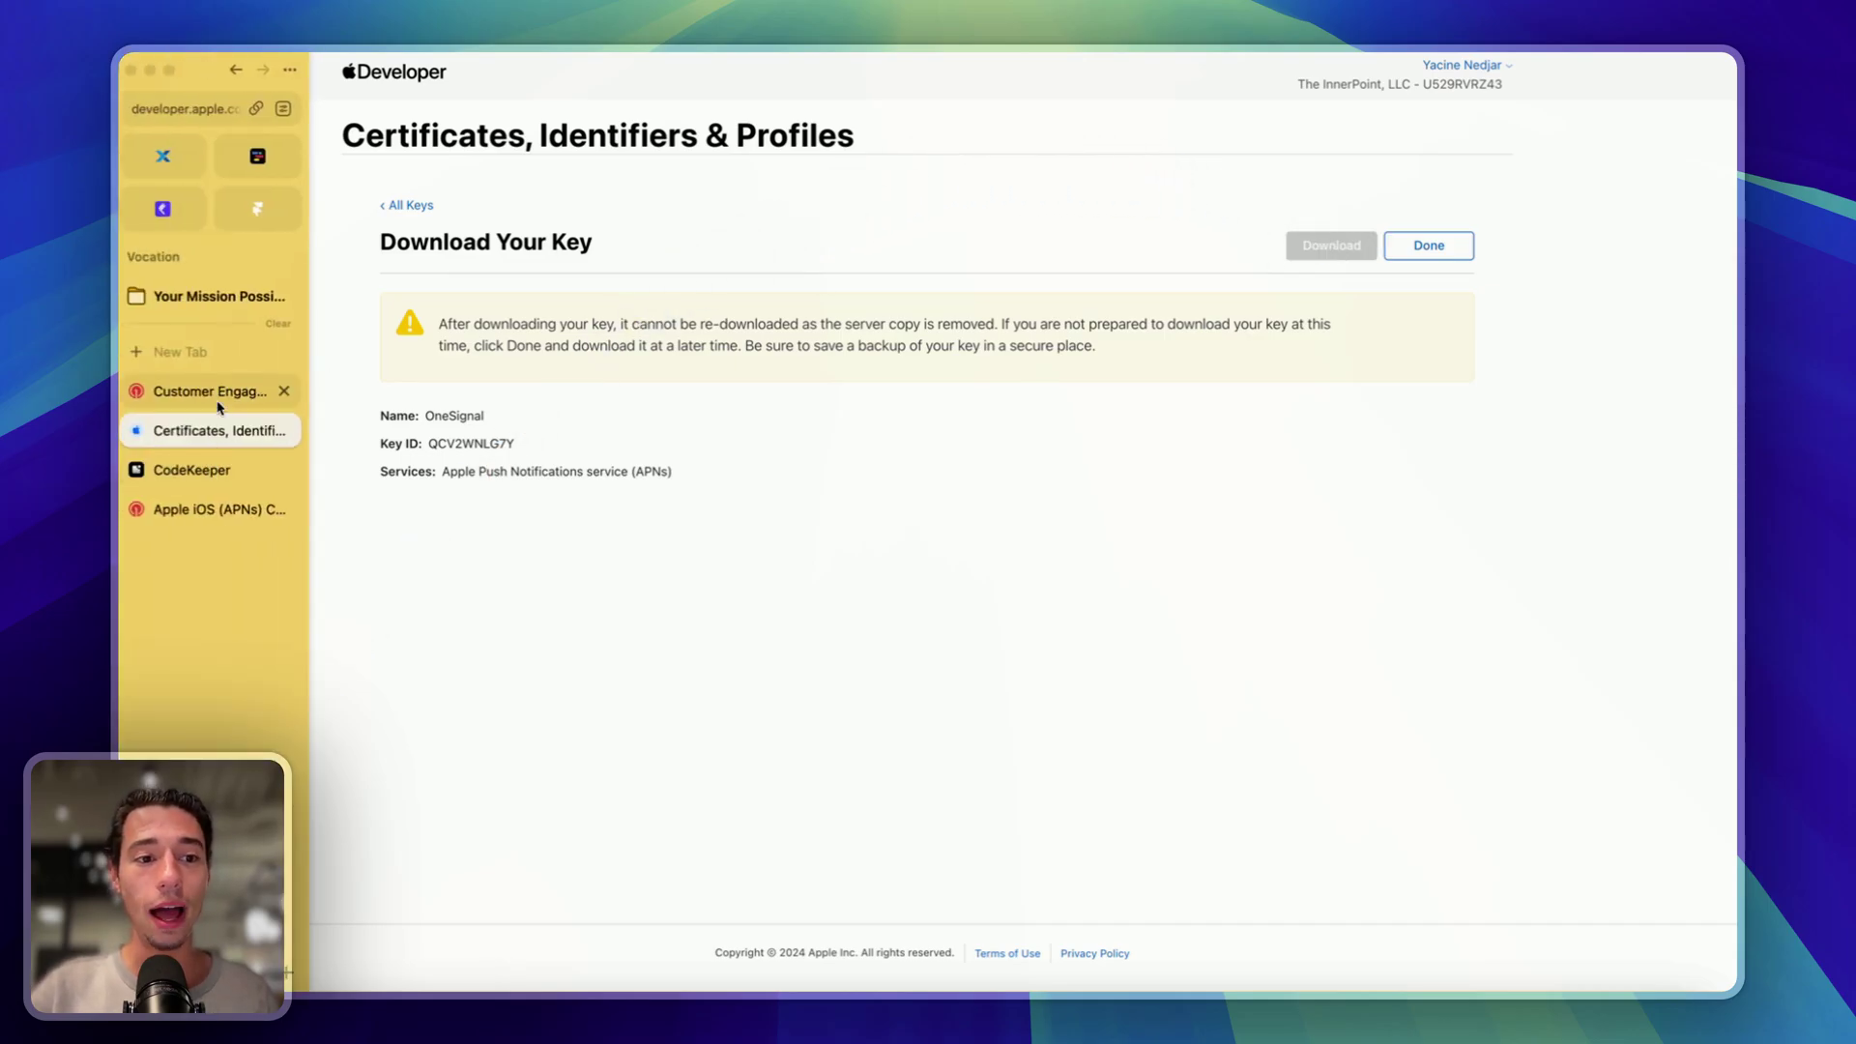
{"action": "left_click", "coordinate": [213, 511]}
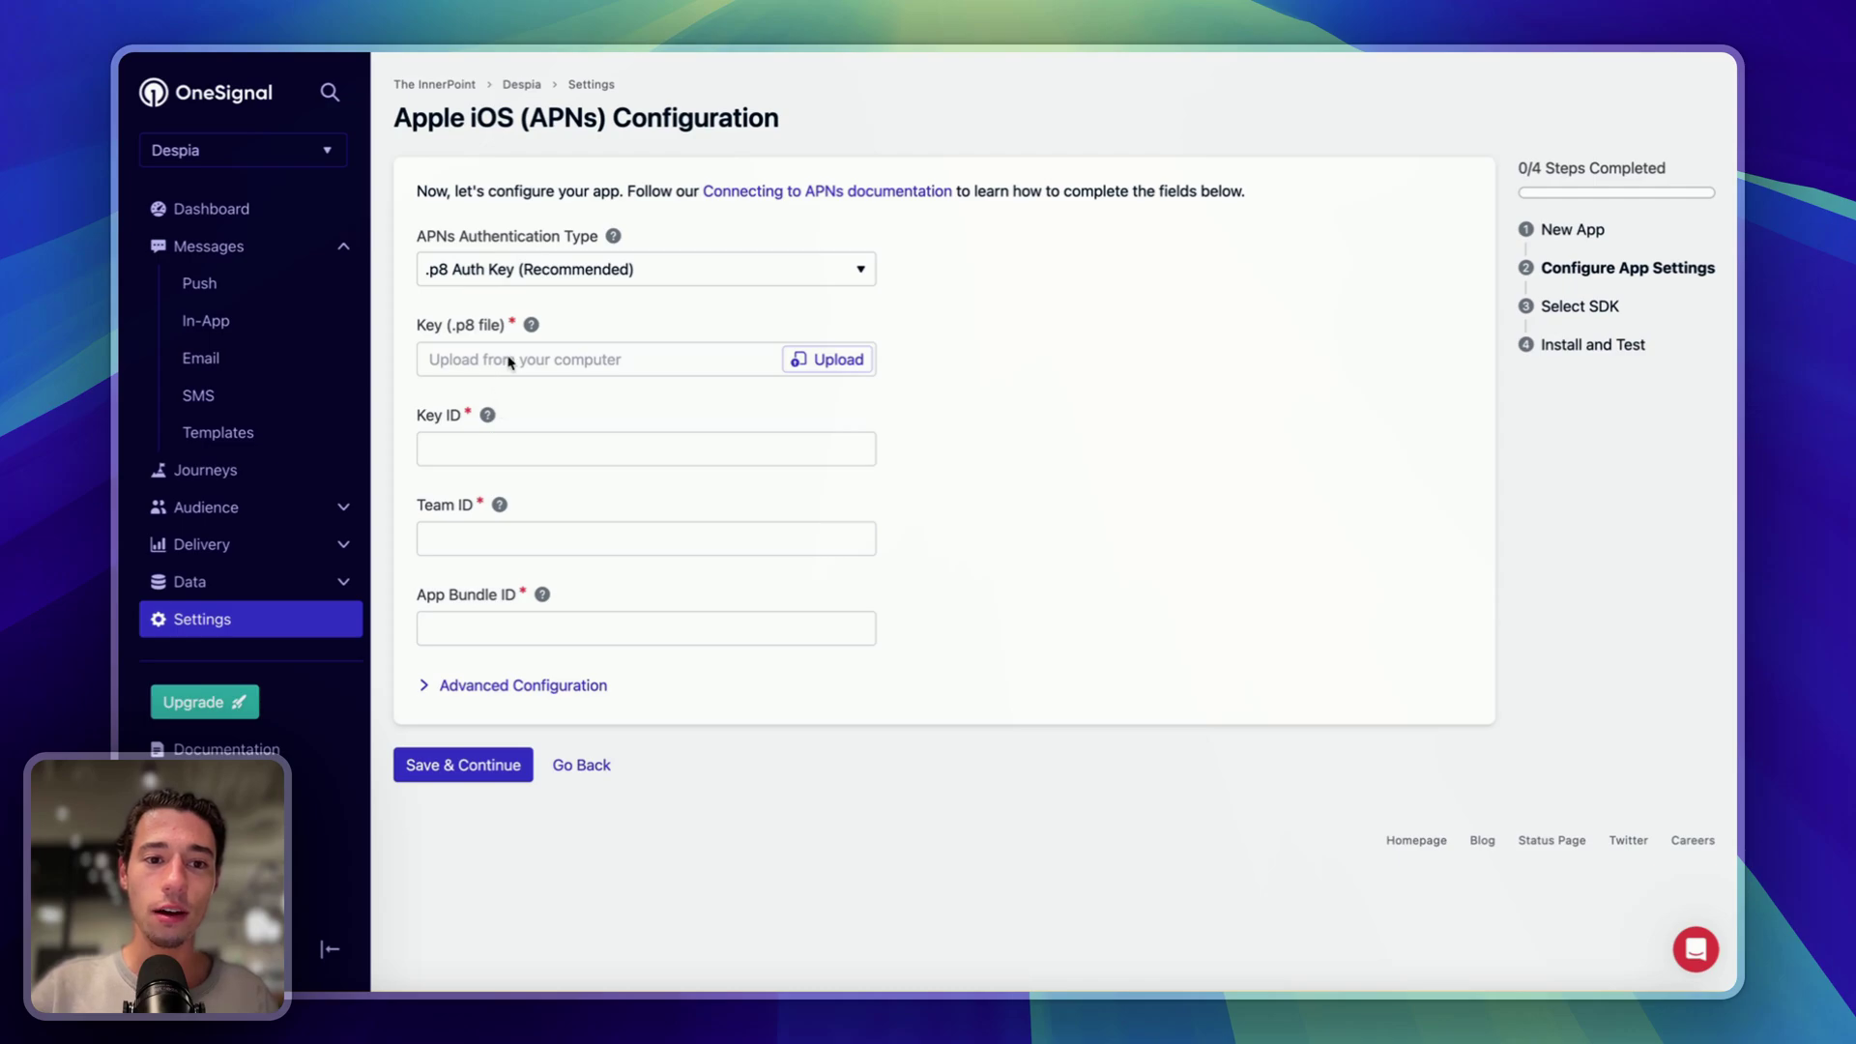
{"action": "left_click", "coordinate": [828, 359]}
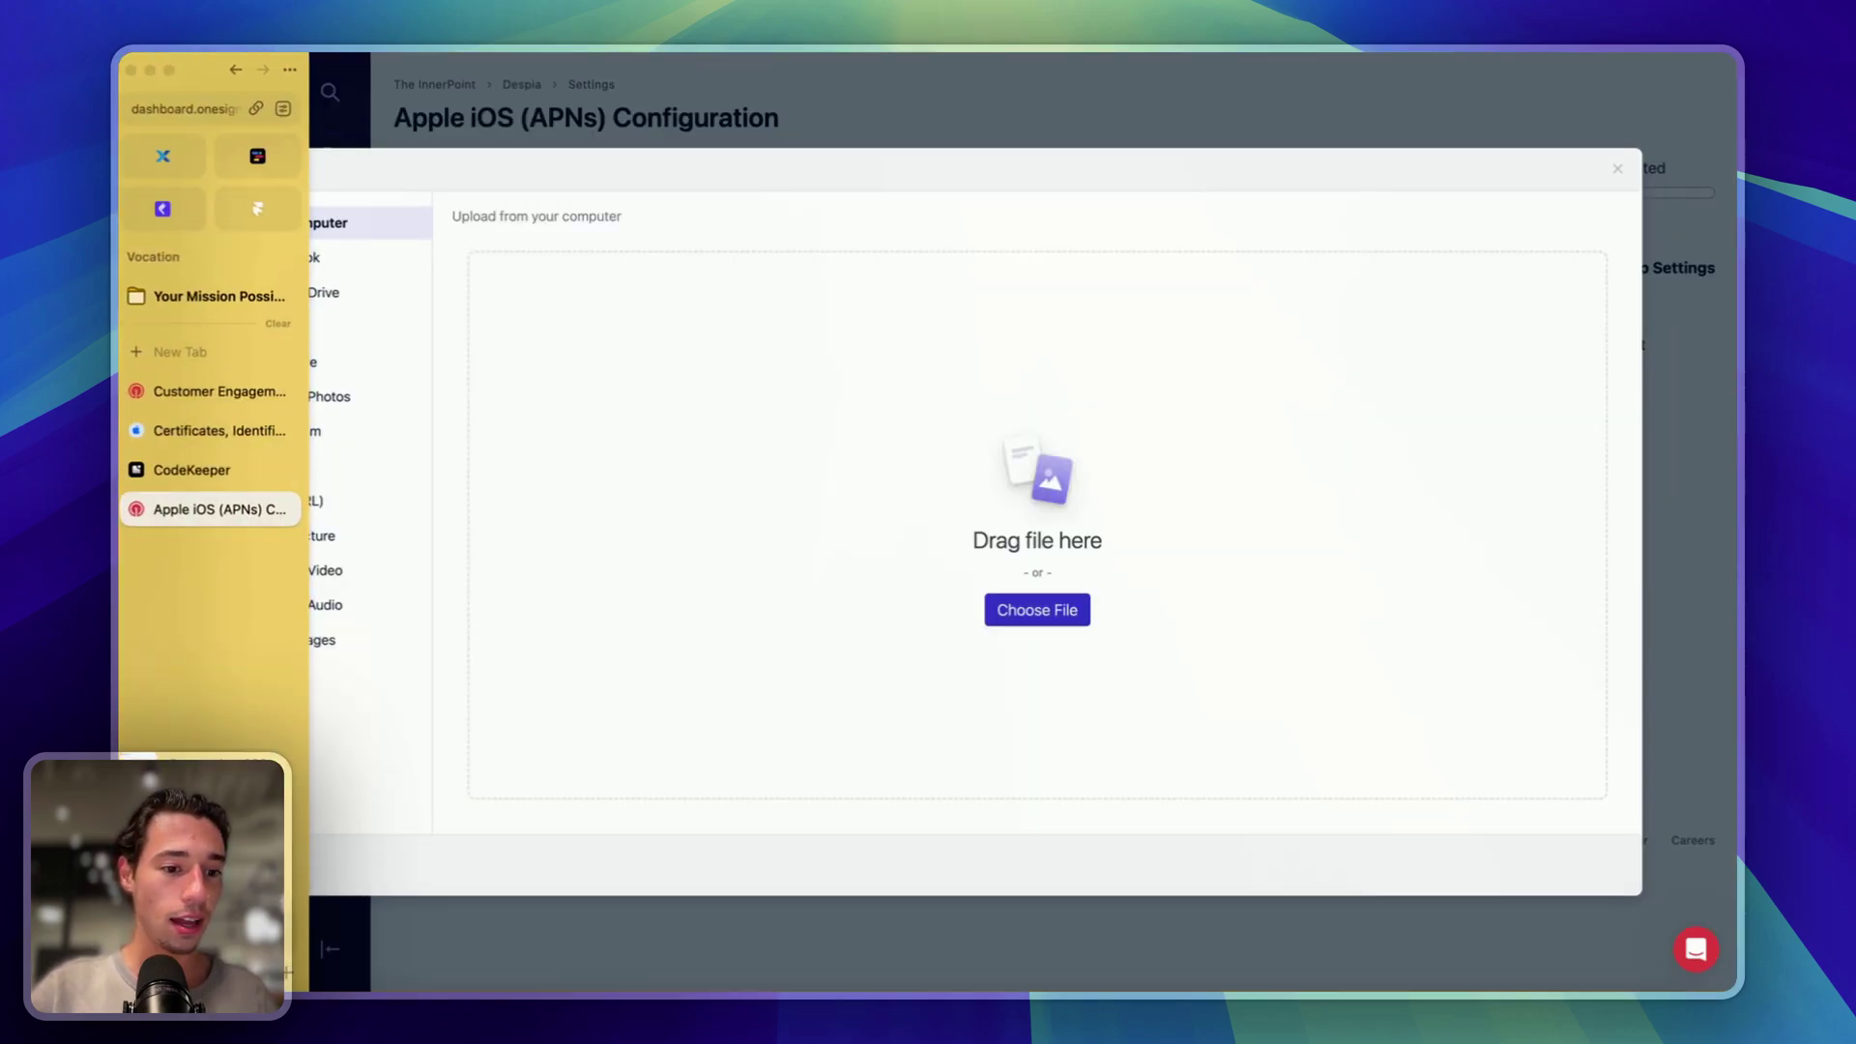
{"action": "left_click_drag", "start_coordinate": [160, 918], "coordinate": [793, 591]}
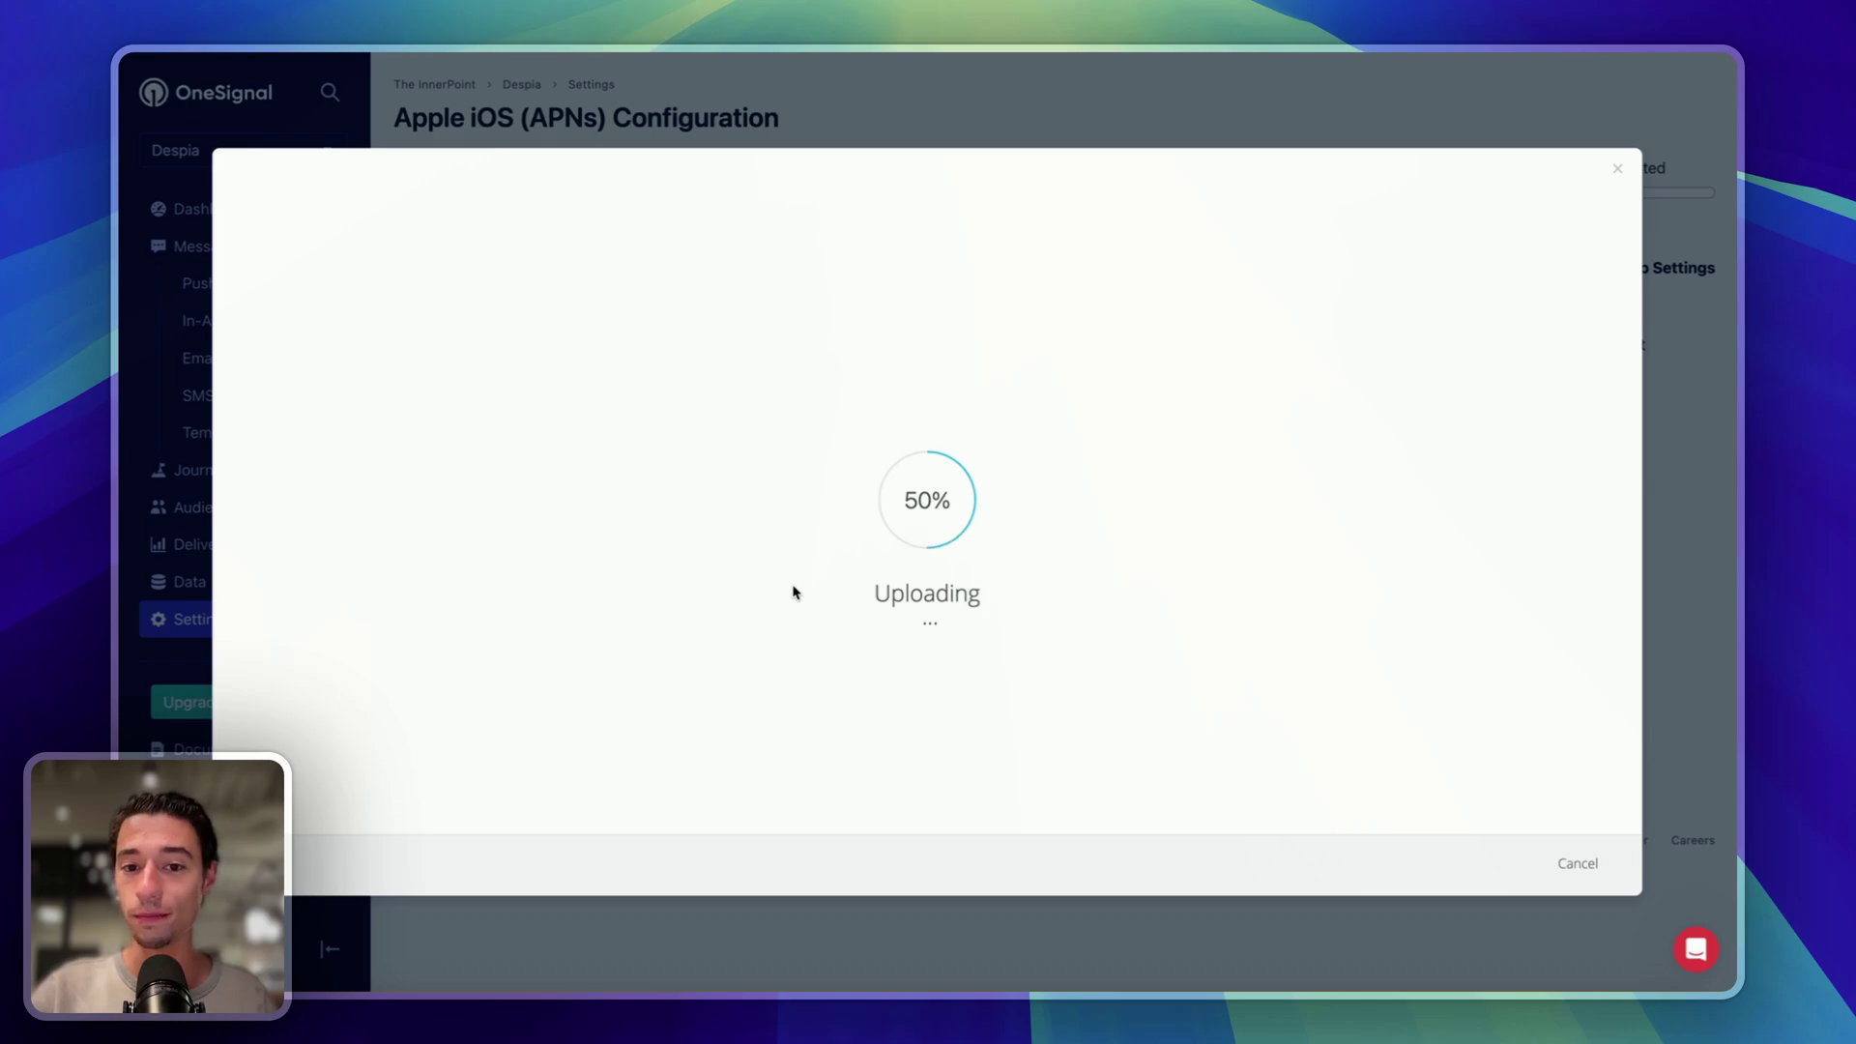
{"action": "left_click", "coordinate": [208, 430]}
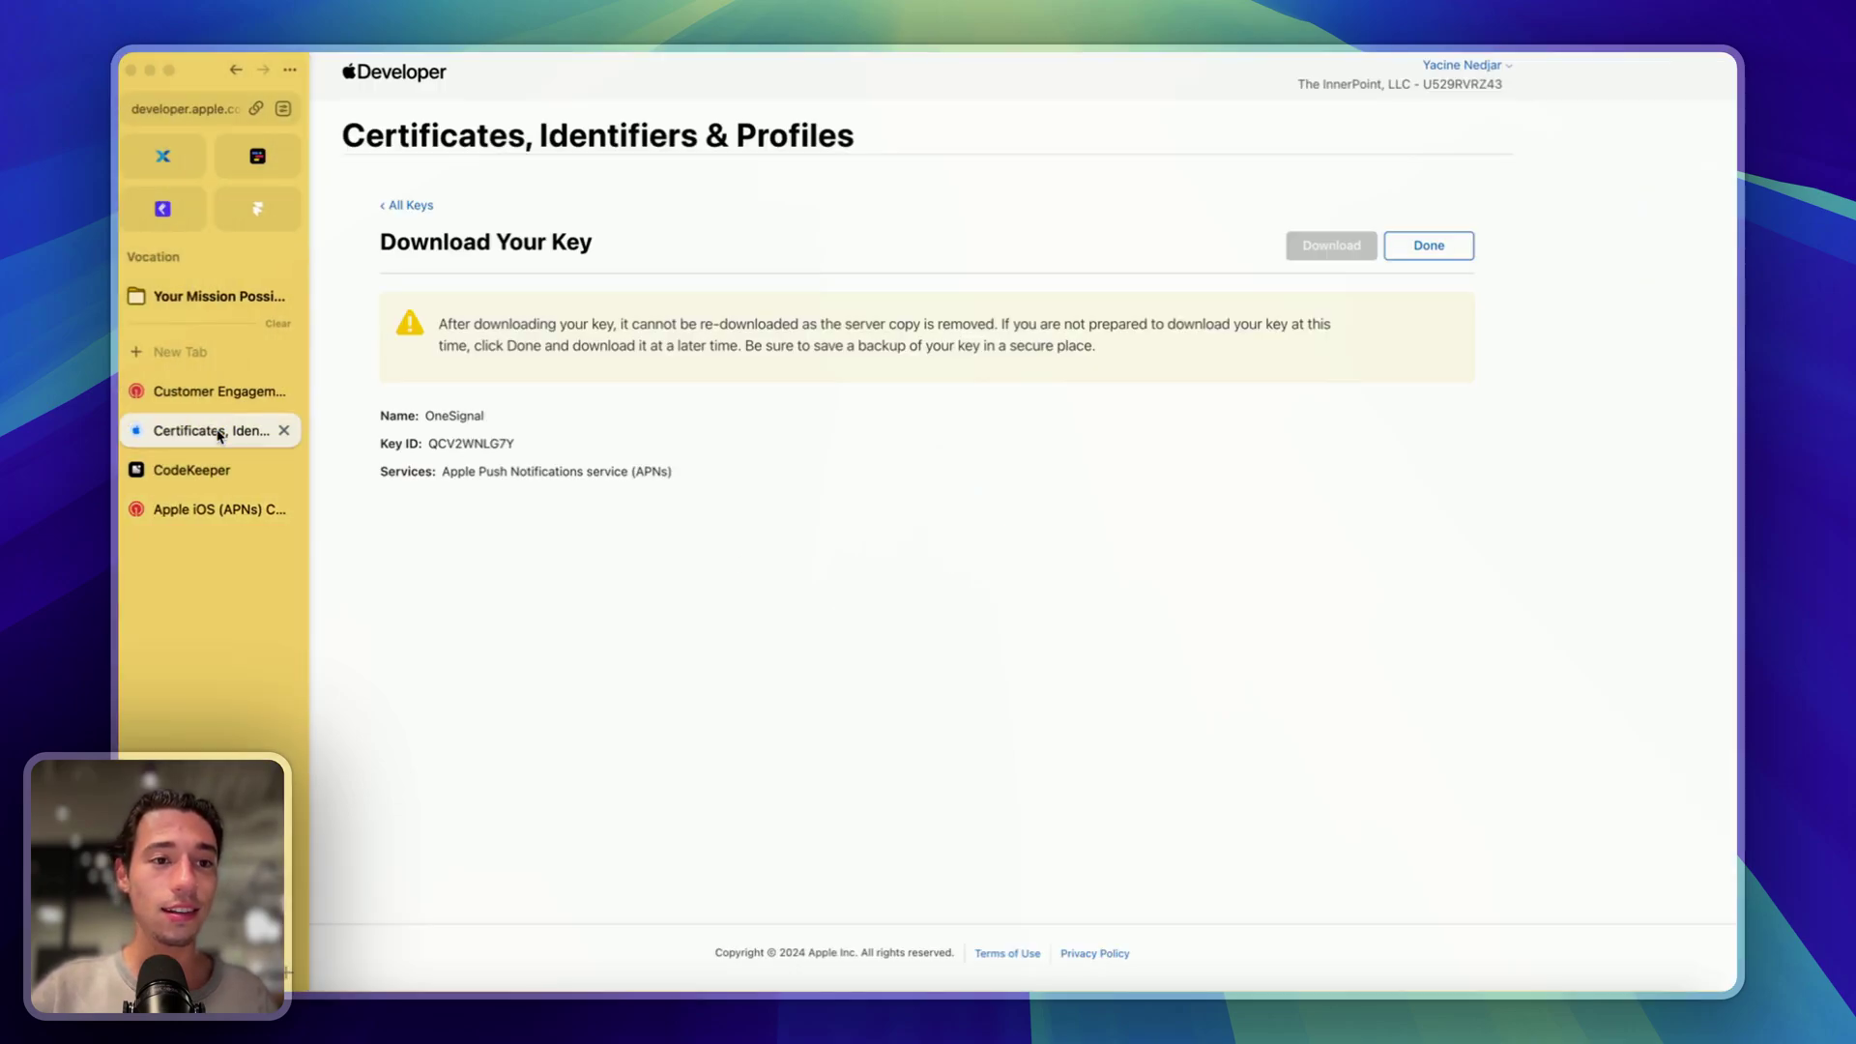
{"action": "left_click", "coordinate": [199, 111]}
{"action": "left_click", "coordinate": [314, 113]}
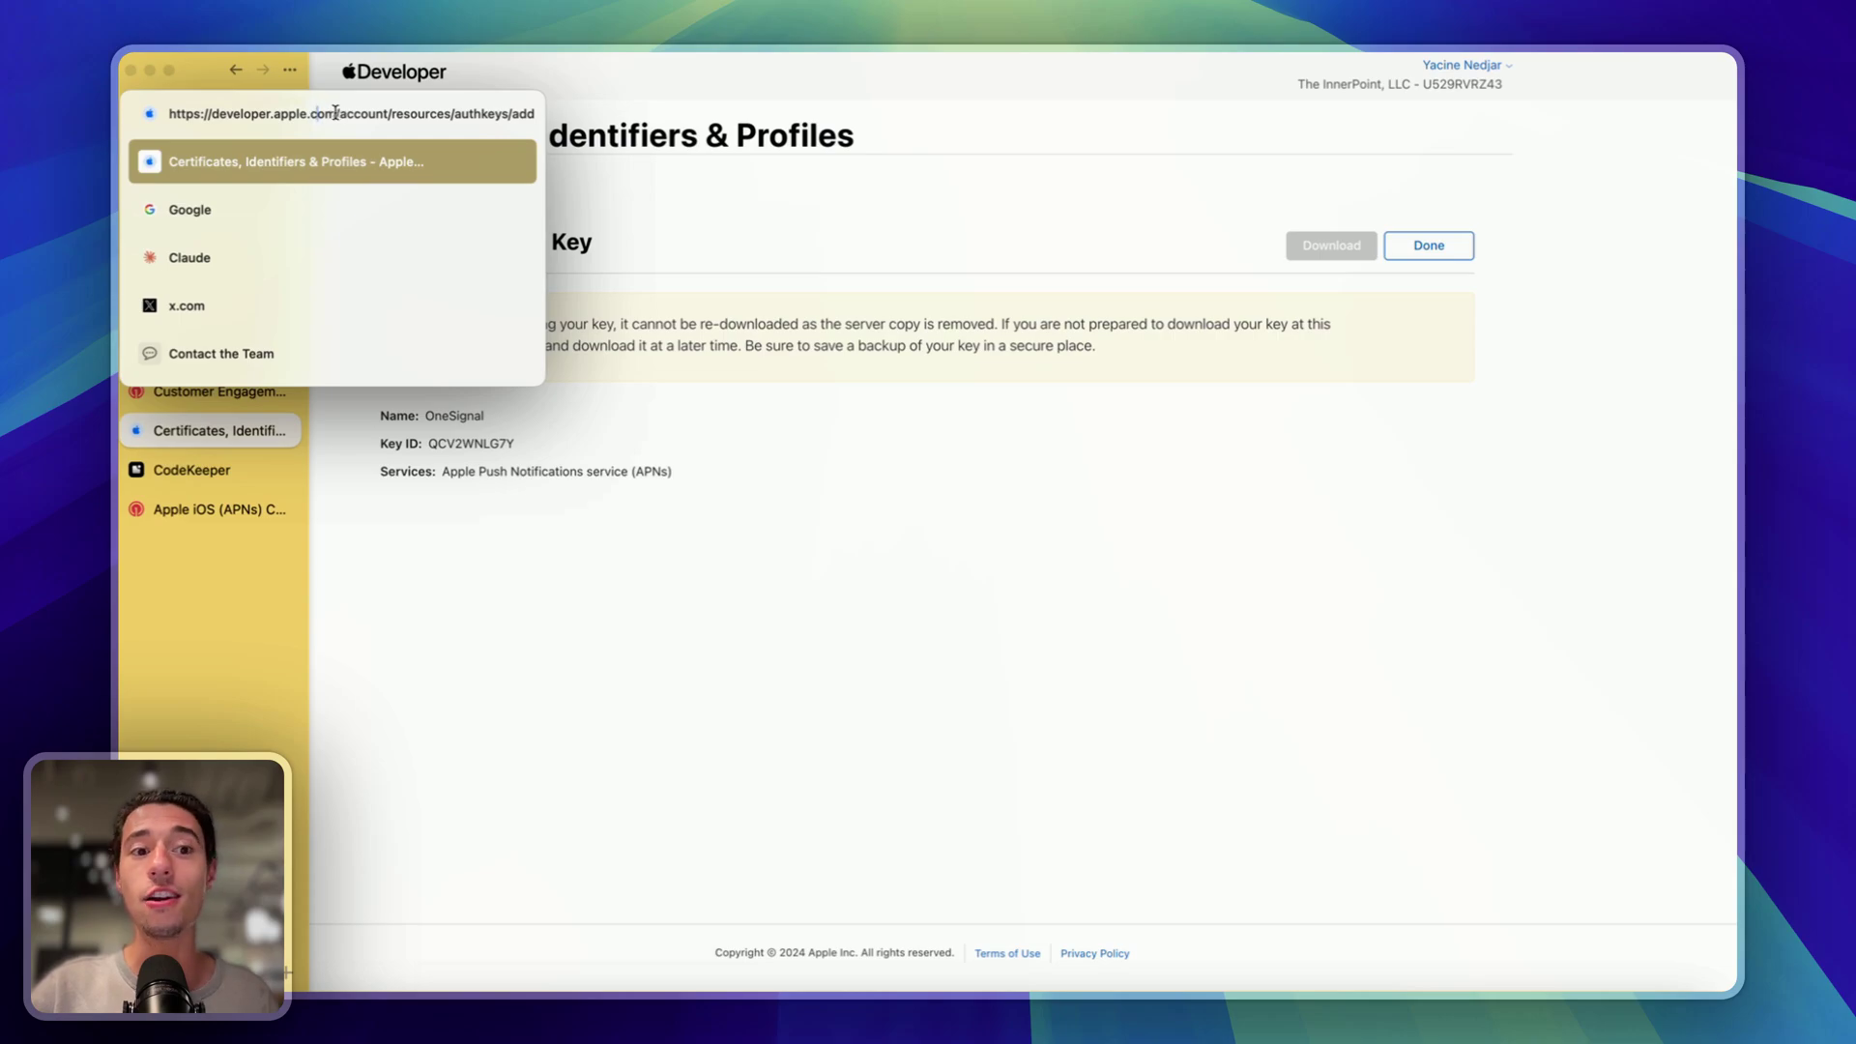
{"action": "left_click_drag", "start_coordinate": [337, 113], "coordinate": [155, 111]}
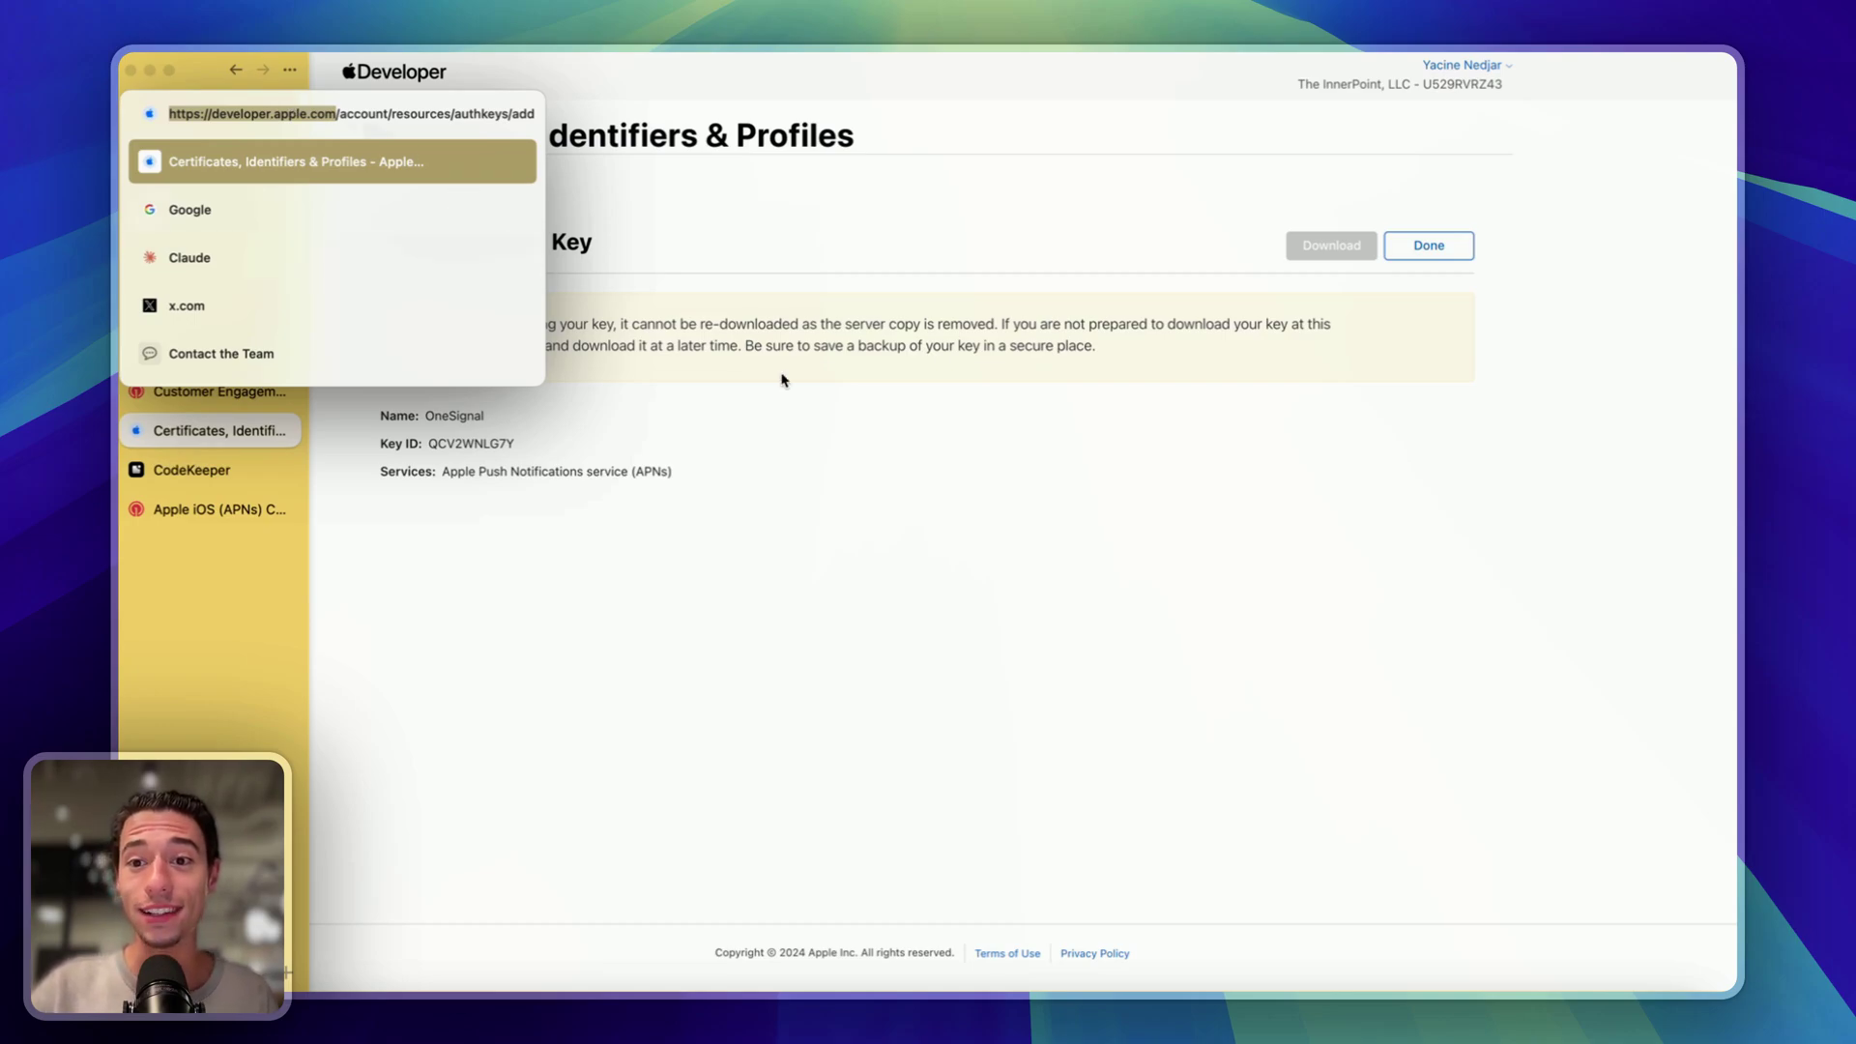
{"action": "left_click", "coordinate": [803, 384]}
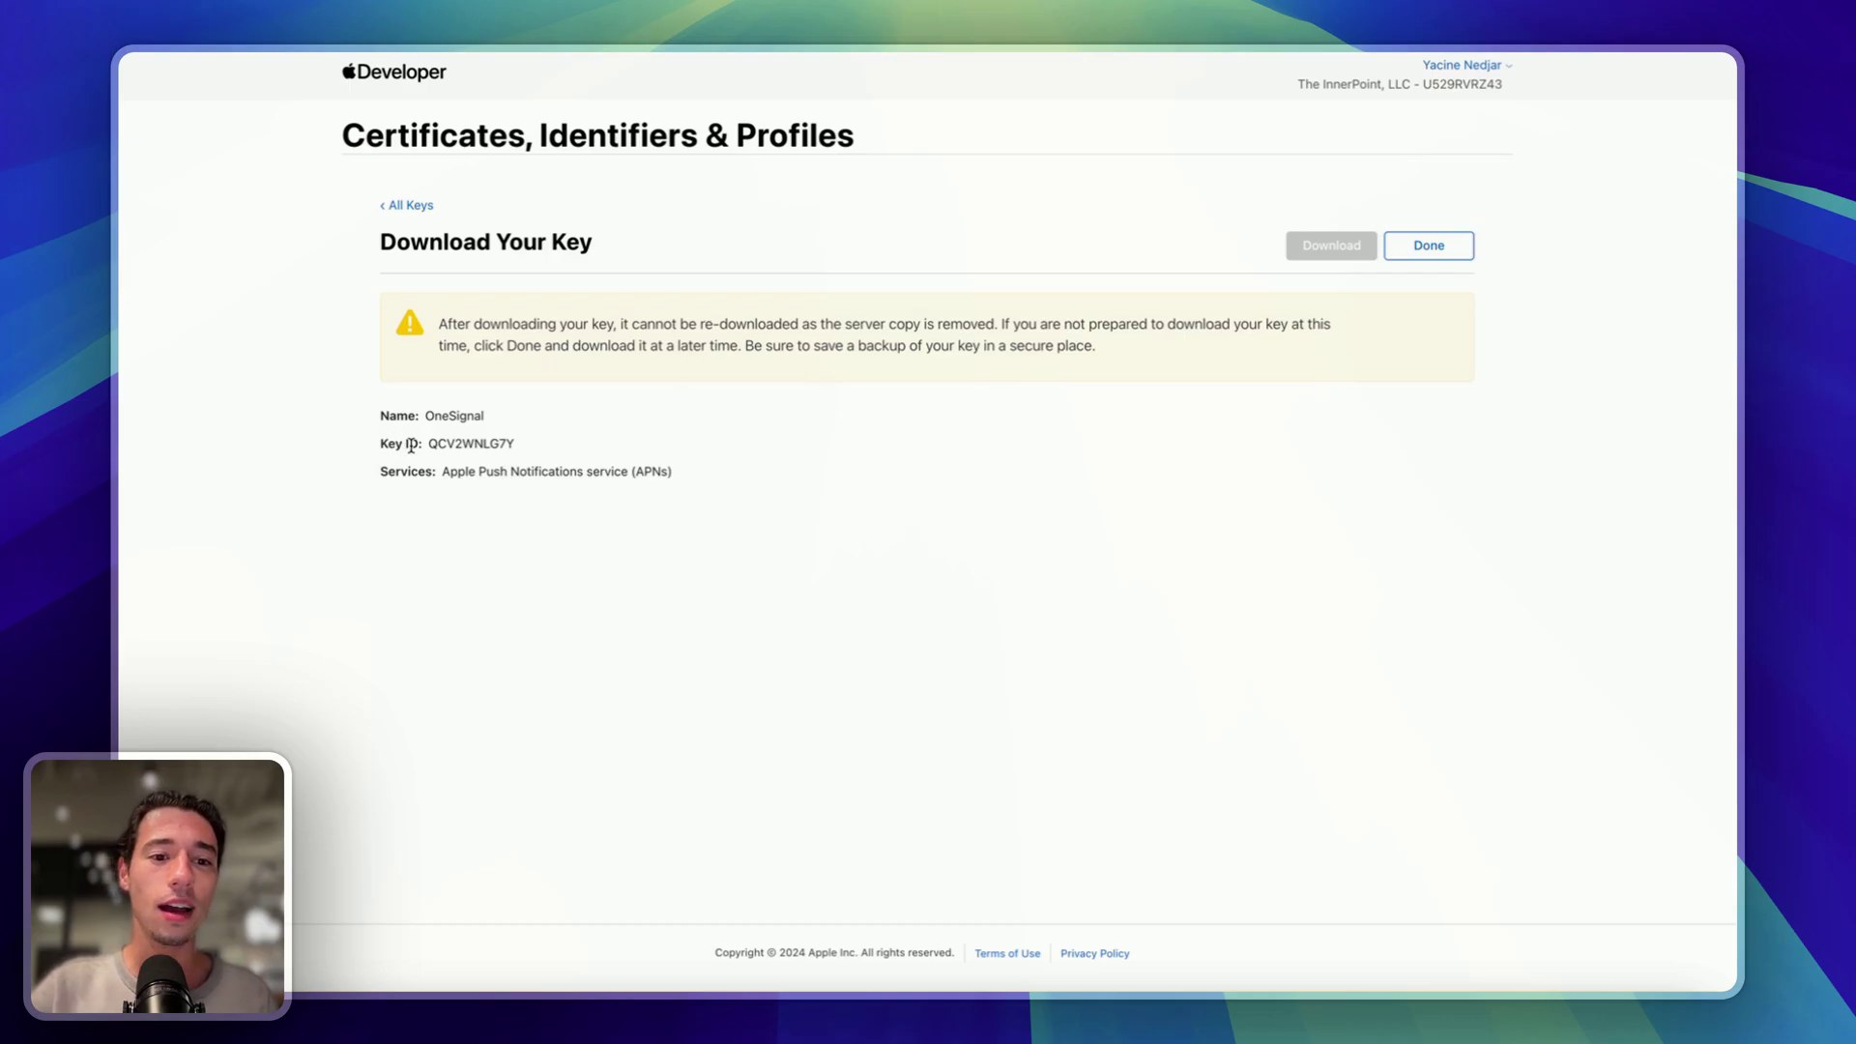
Step: Copy the new key's Key ID and paste it into the Key ID field of OneSignal's APNs configuration
{"action": "left_click_drag", "start_coordinate": [426, 446], "coordinate": [531, 441]}
{"action": "key", "text": "super+c"}
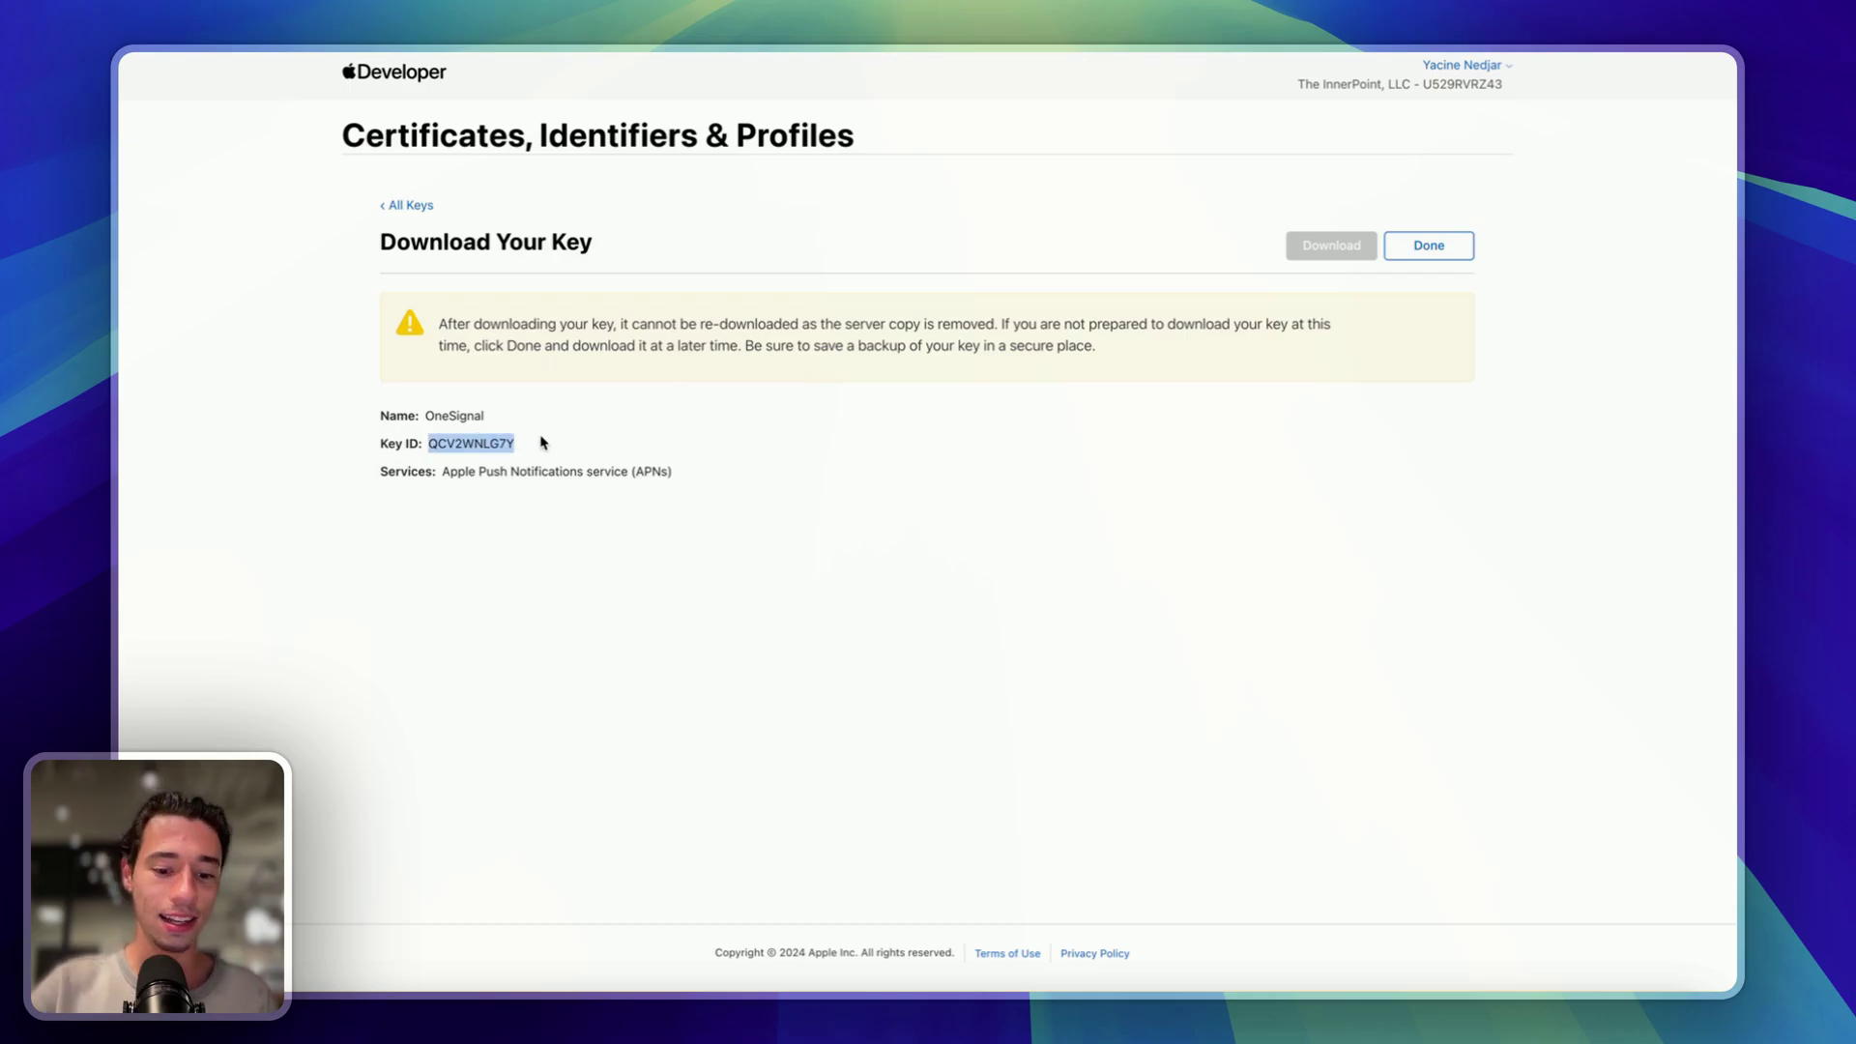
{"action": "mouse_move", "coordinate": [190, 613]}
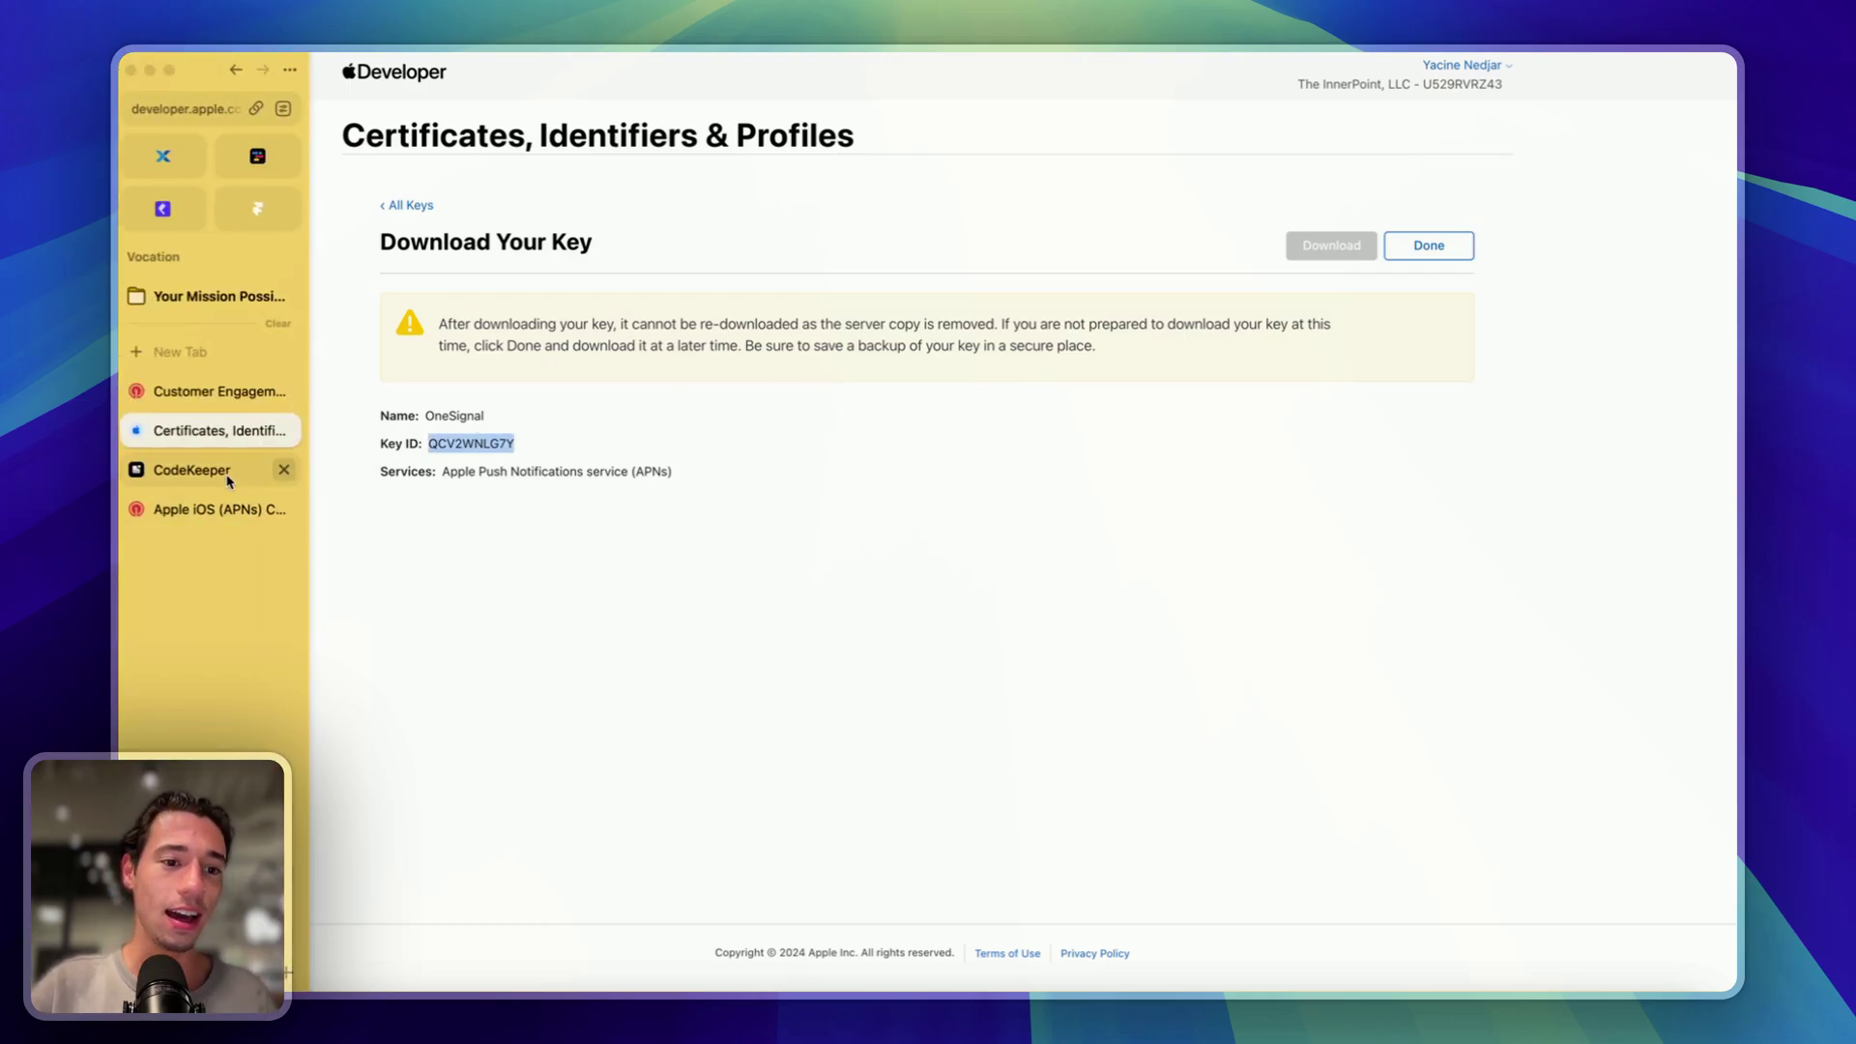
{"action": "left_click", "coordinate": [216, 512]}
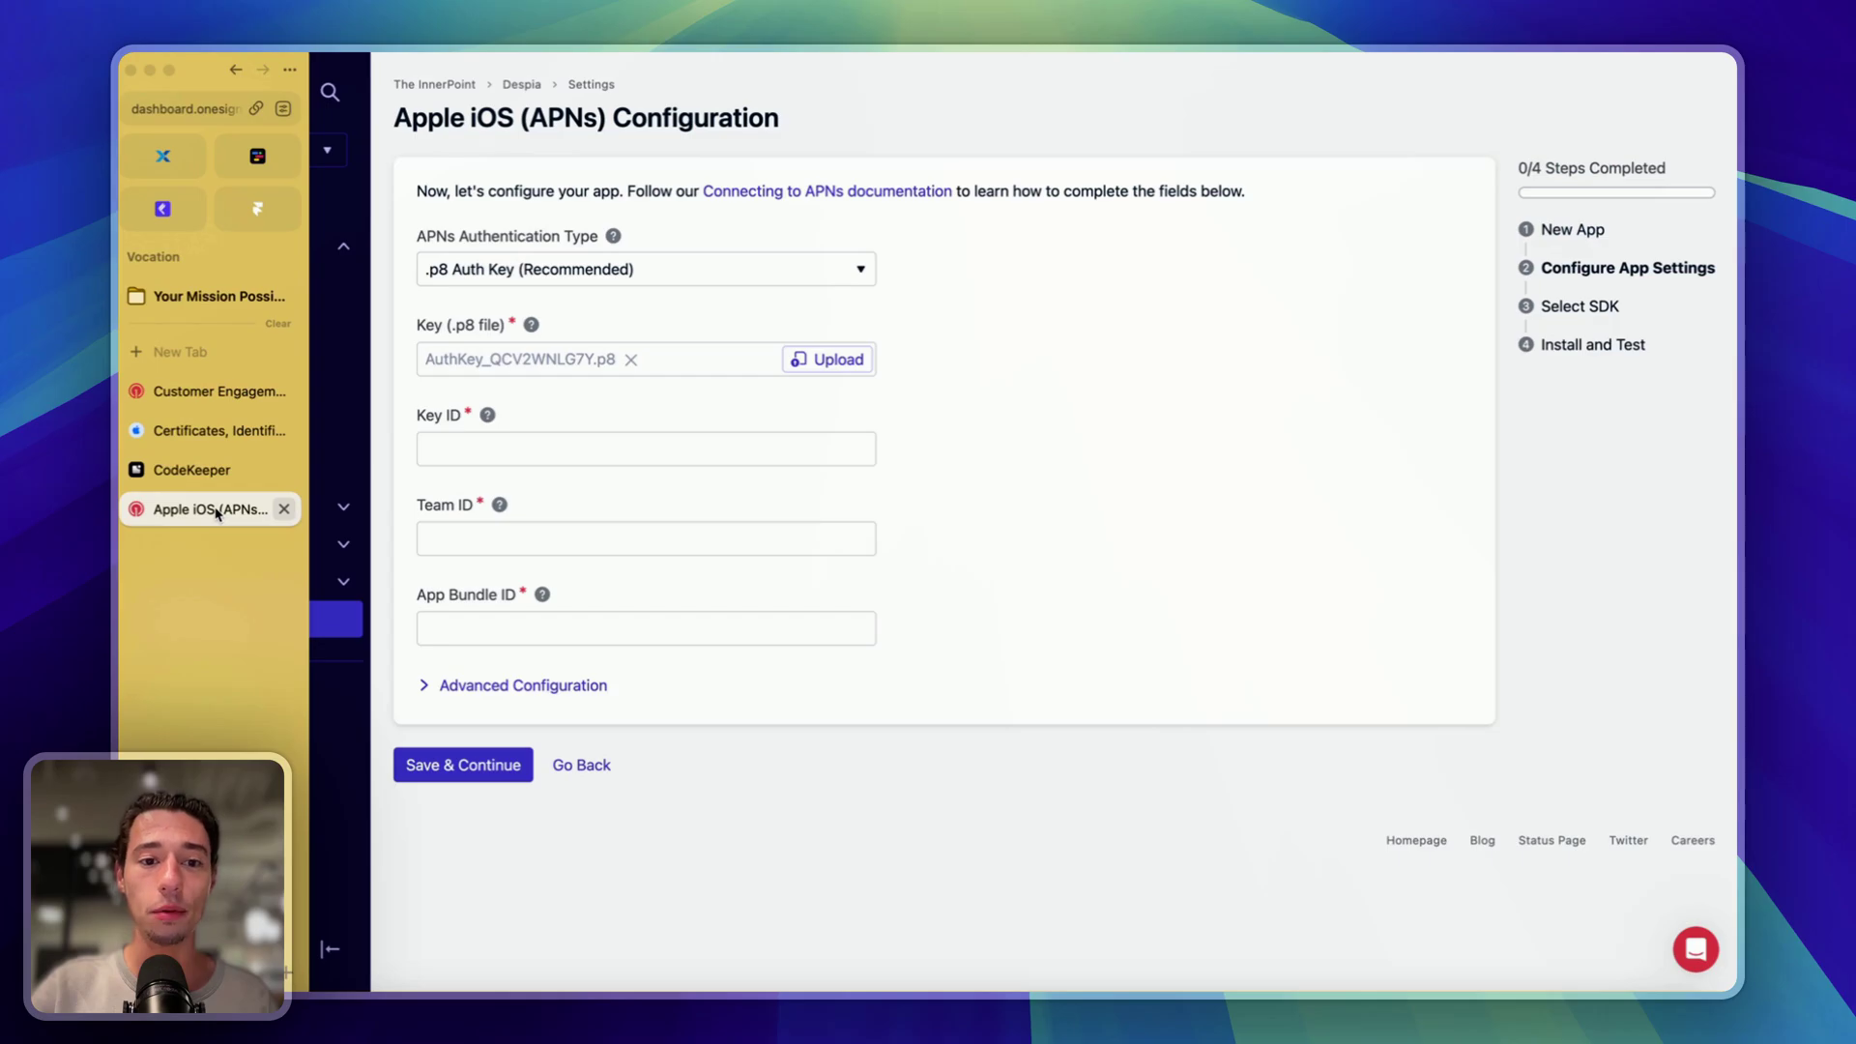
{"action": "left_click", "coordinate": [467, 442]}
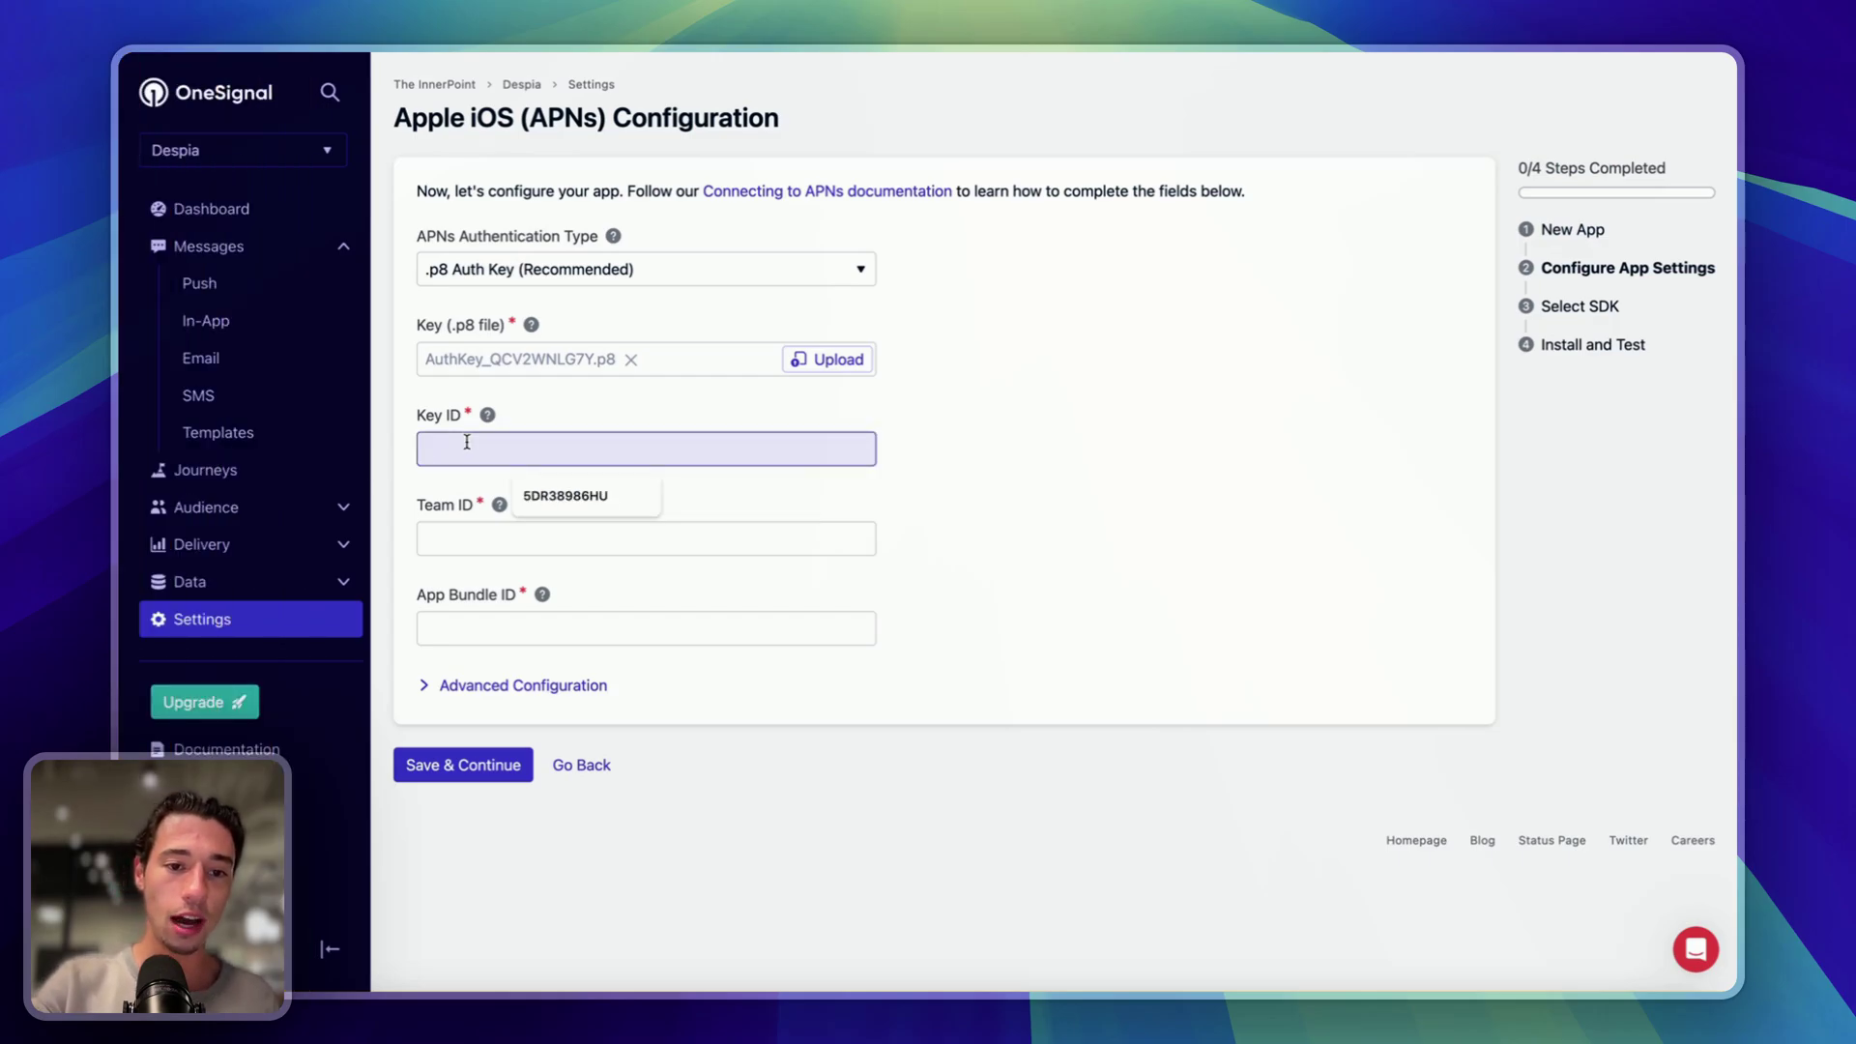
{"action": "key", "text": "super+v"}
Step: Copy the team identifier shown beside The InnerPoint, LLC in Apple Developer and paste it into OneSignal's Team ID field
{"action": "mouse_move", "coordinate": [121, 503]}
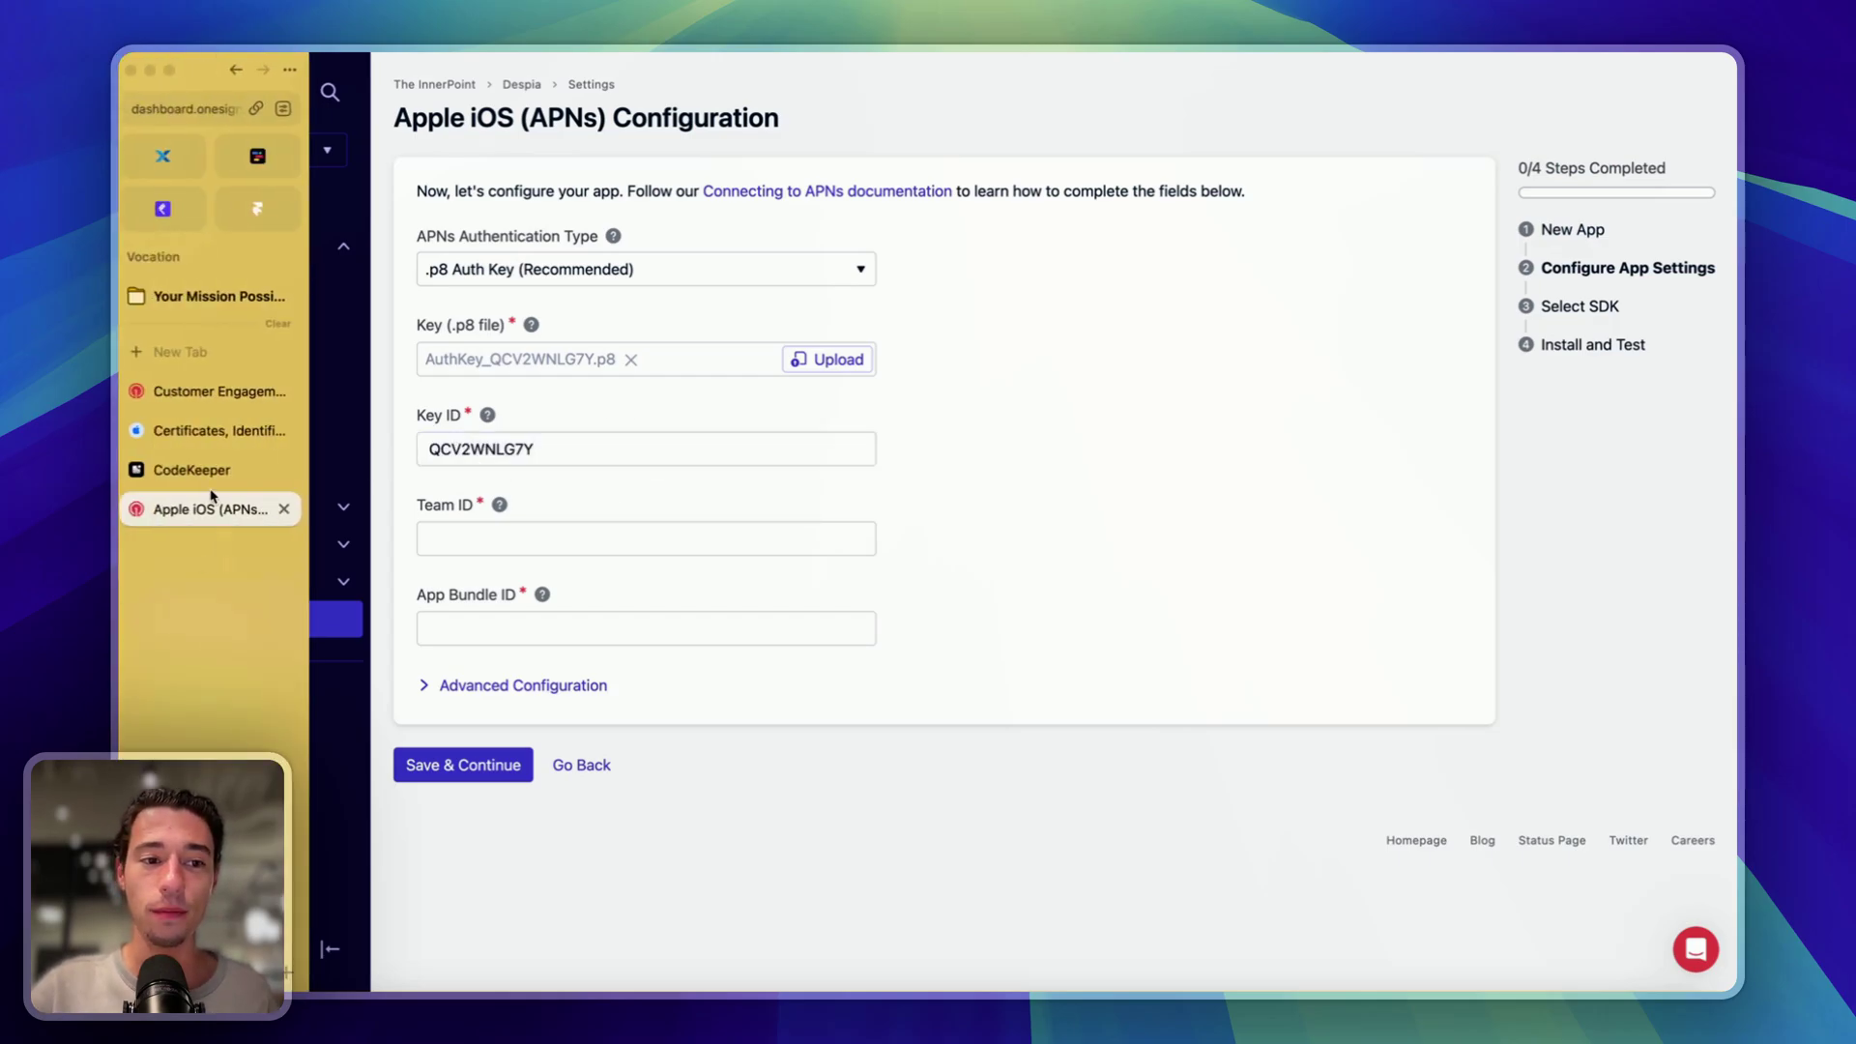
{"action": "left_click", "coordinate": [217, 430]}
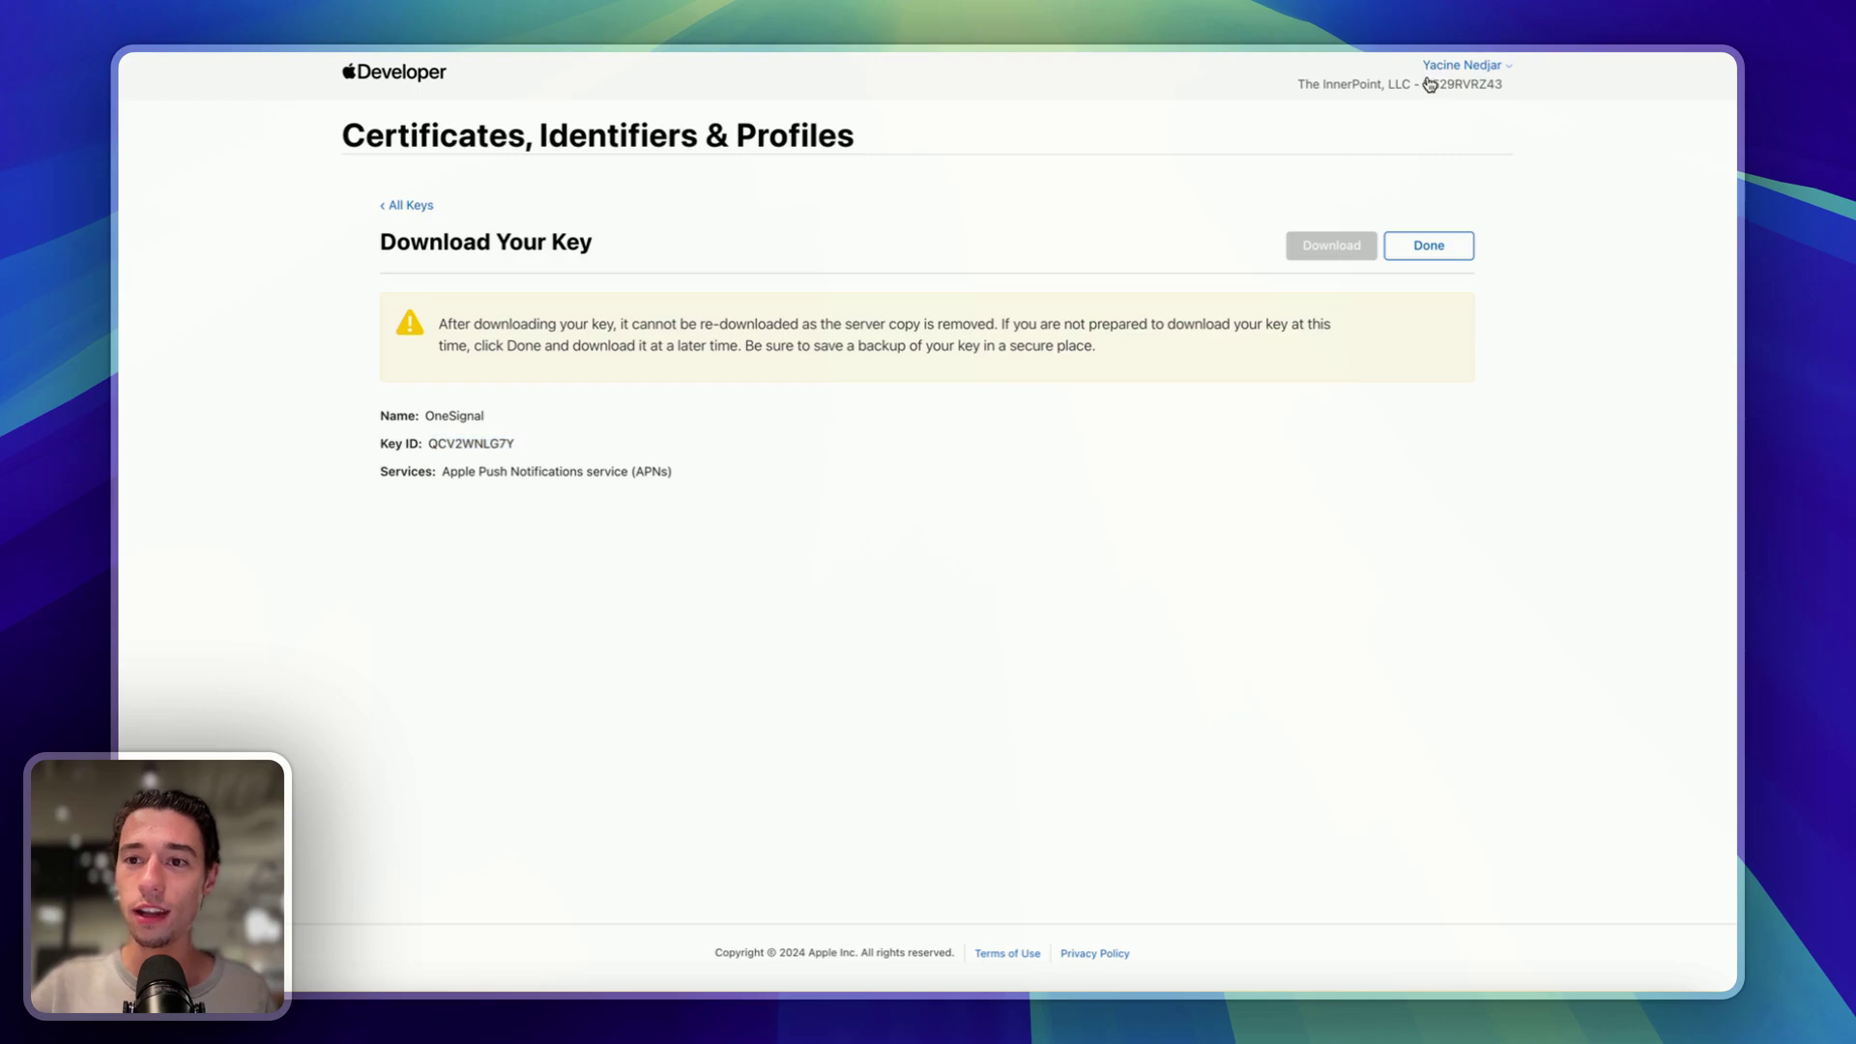
{"action": "left_click_drag", "start_coordinate": [1426, 84], "coordinate": [1504, 93]}
{"action": "key", "text": "super+c"}
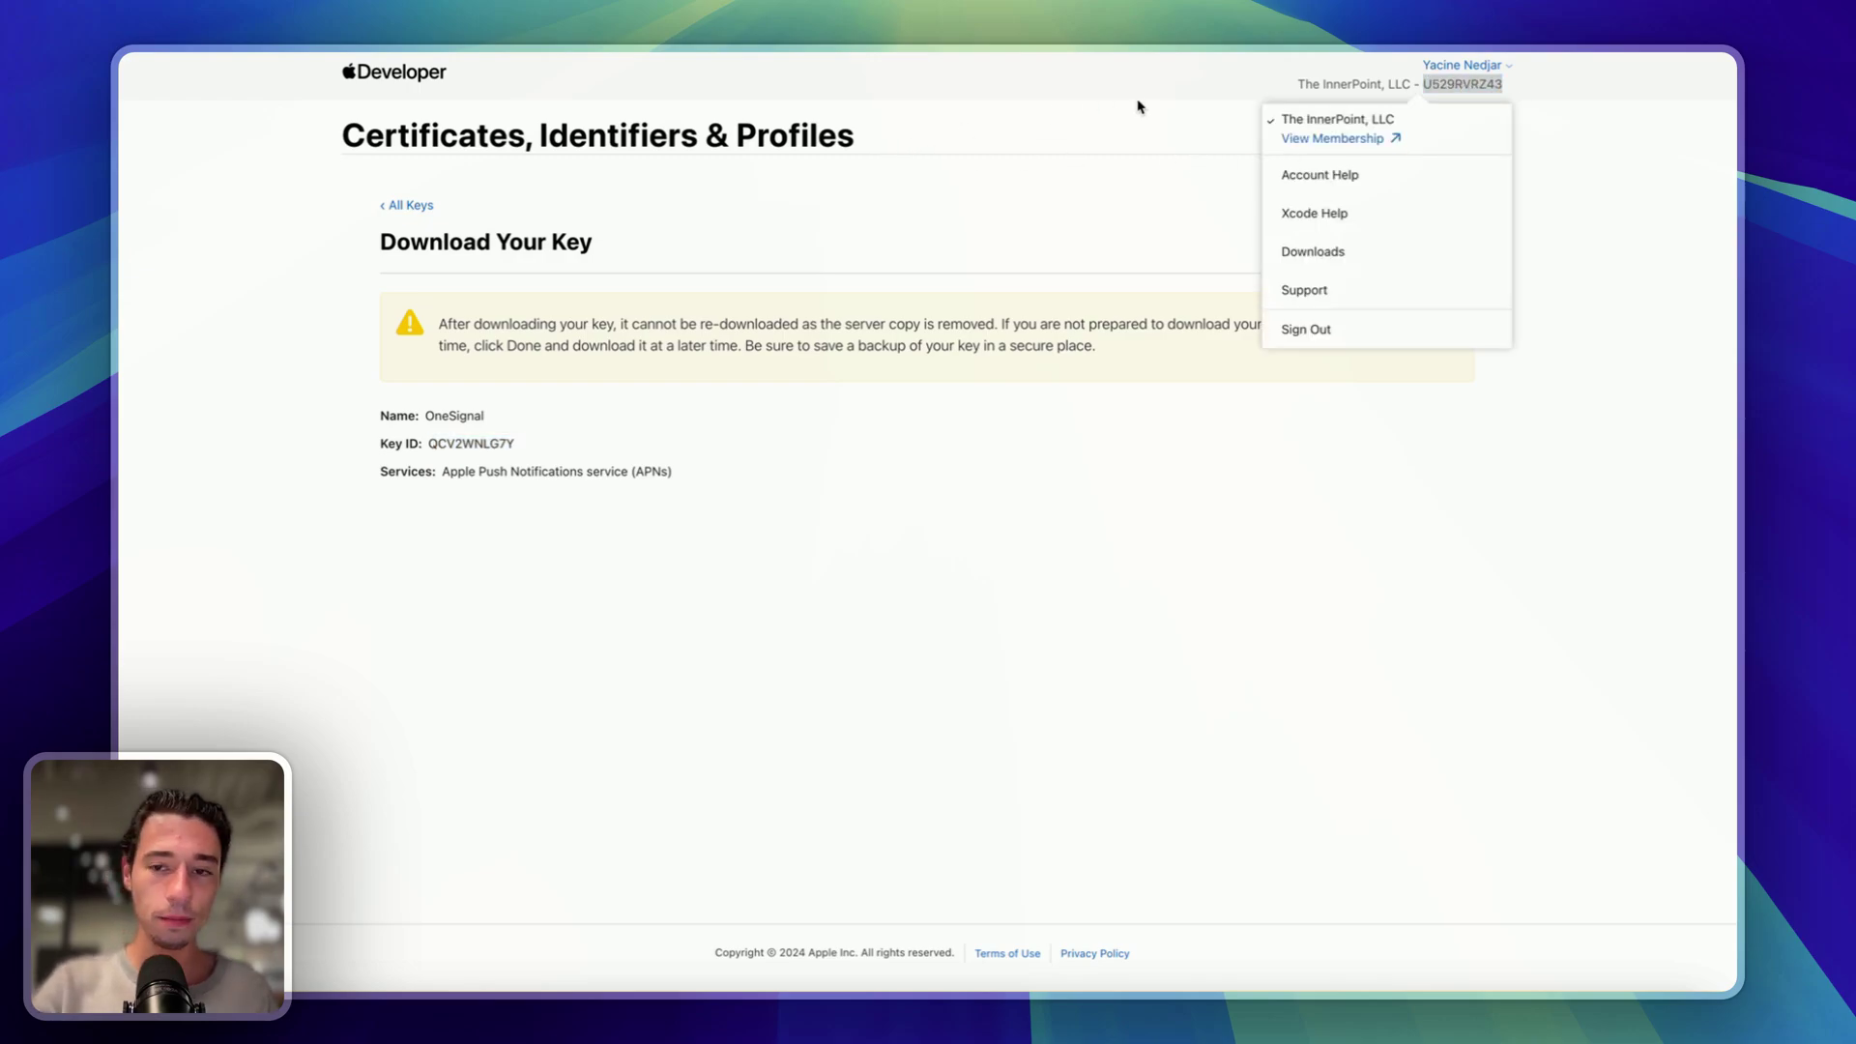
{"action": "left_click", "coordinate": [1614, 321]}
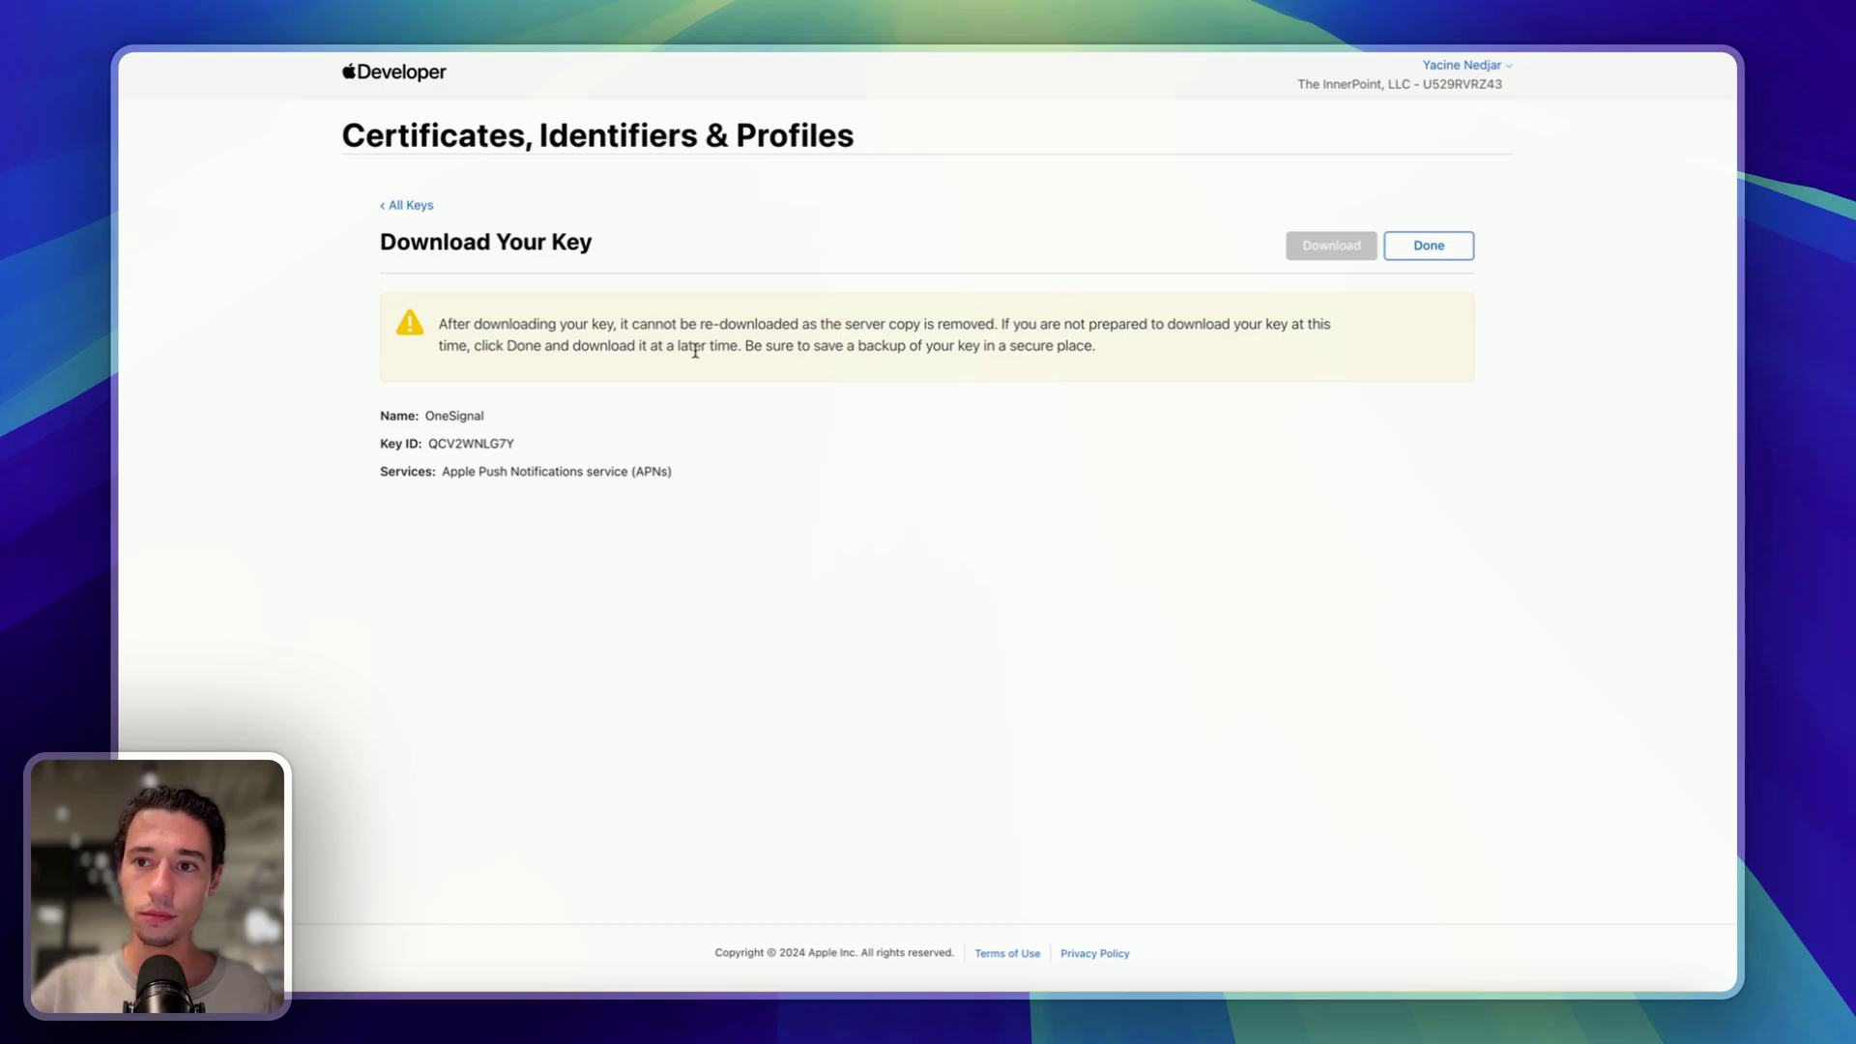
{"action": "mouse_move", "coordinate": [124, 503]}
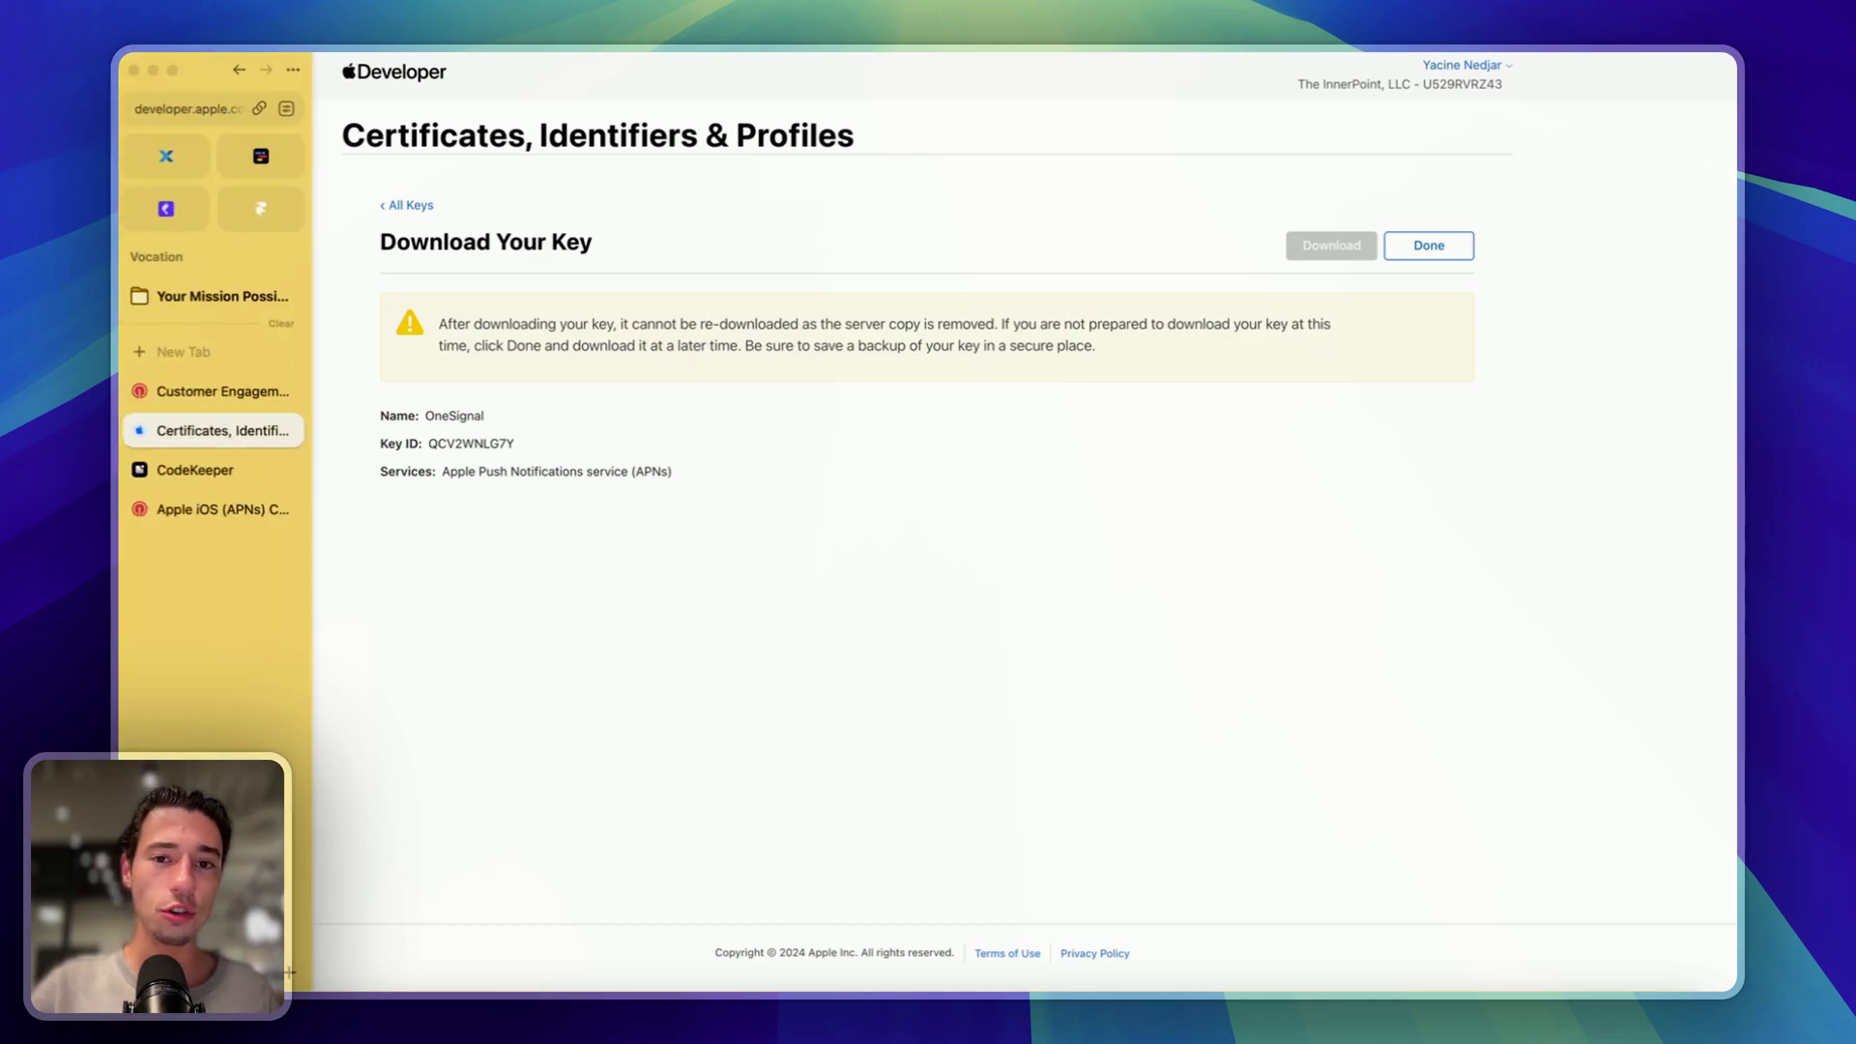
{"action": "left_click", "coordinate": [203, 470]}
{"action": "left_click", "coordinate": [223, 509]}
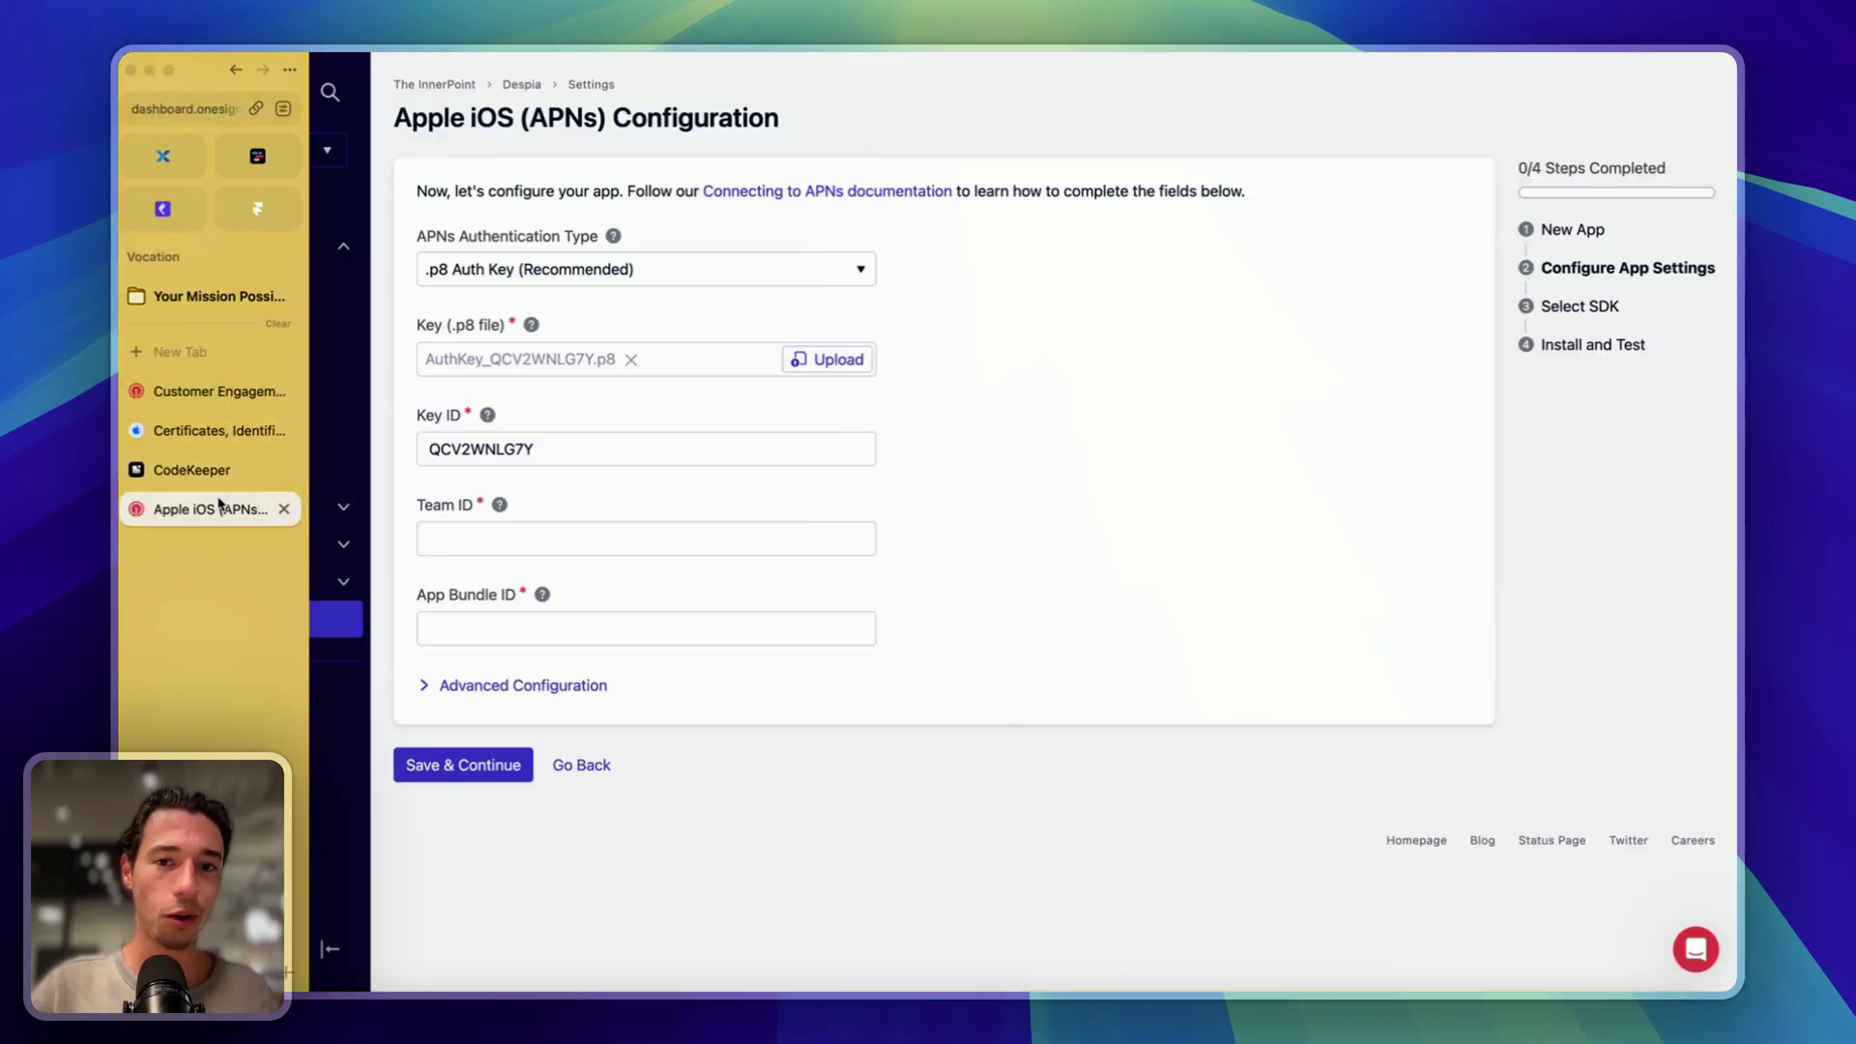
{"action": "left_click", "coordinate": [517, 538]}
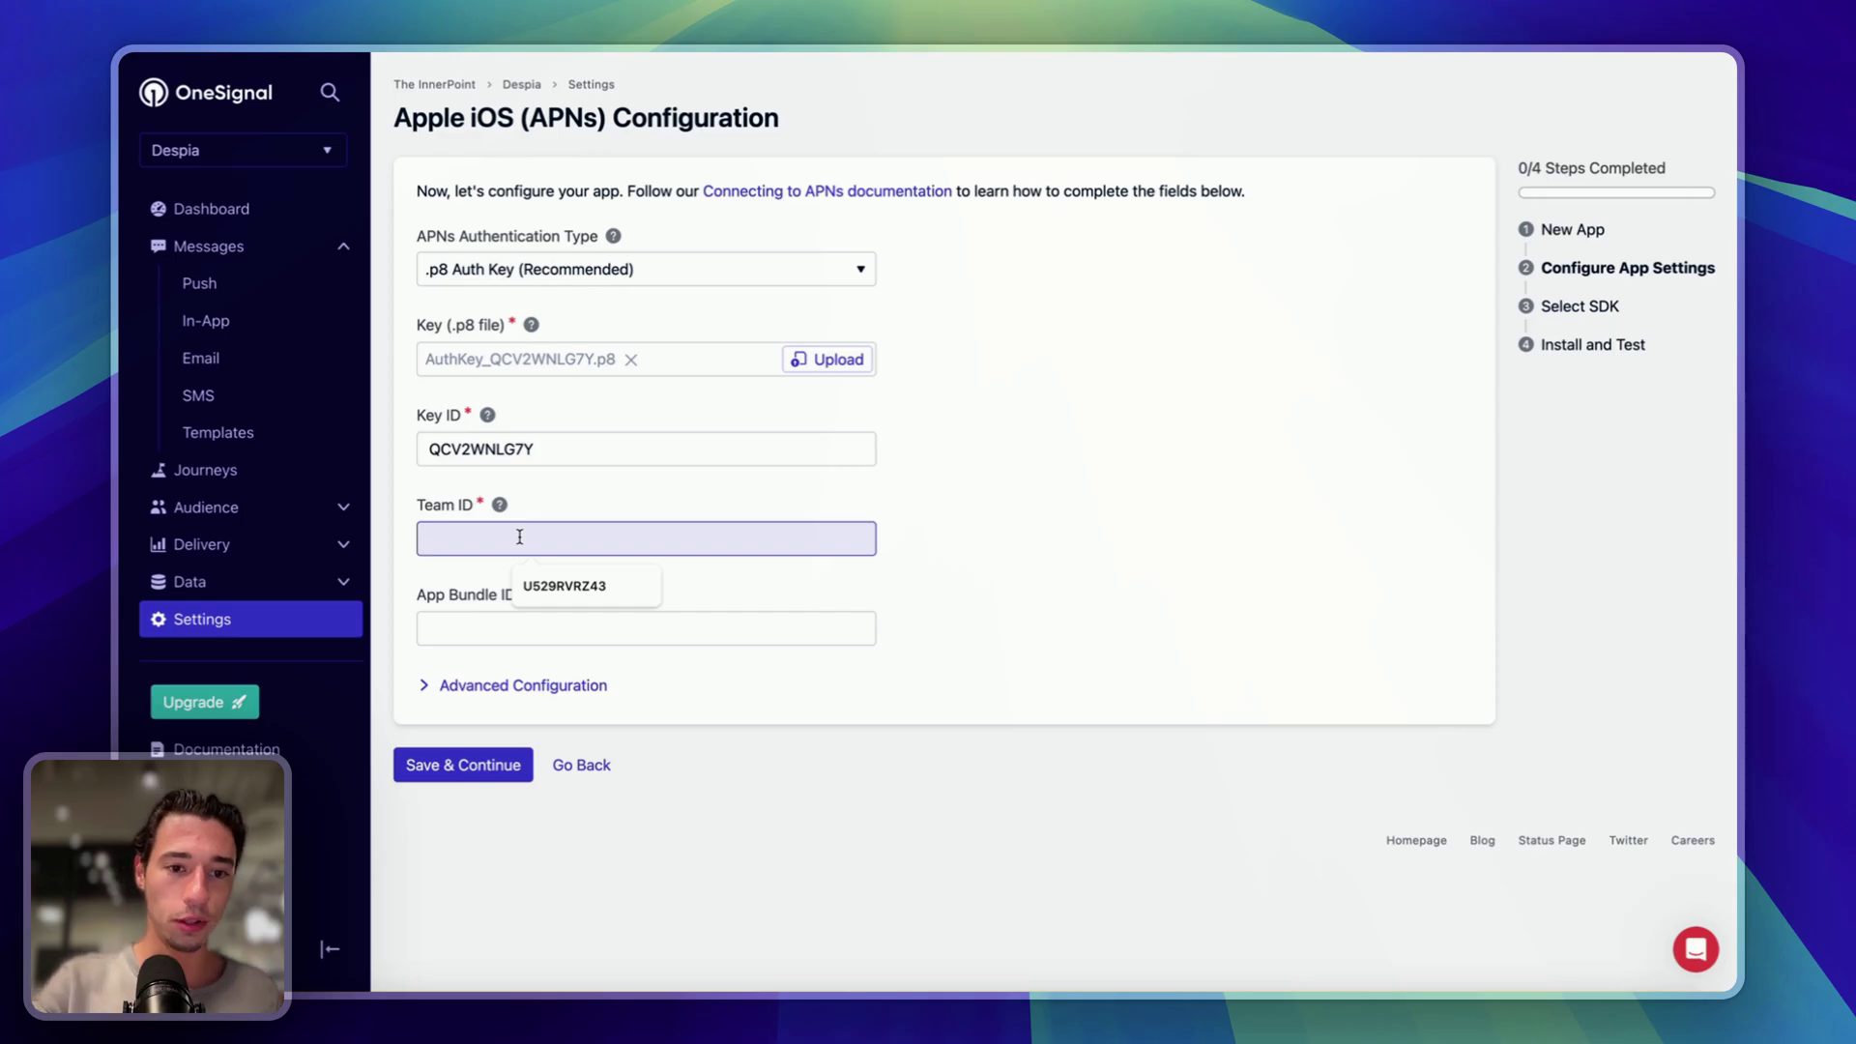
{"action": "key", "text": "super+v"}
Step: Open the CodeKeeper project's iOS export details in Despia Studio and select its Bundle ID for OneSignal's App Bundle ID field
{"action": "left_click", "coordinate": [493, 630]}
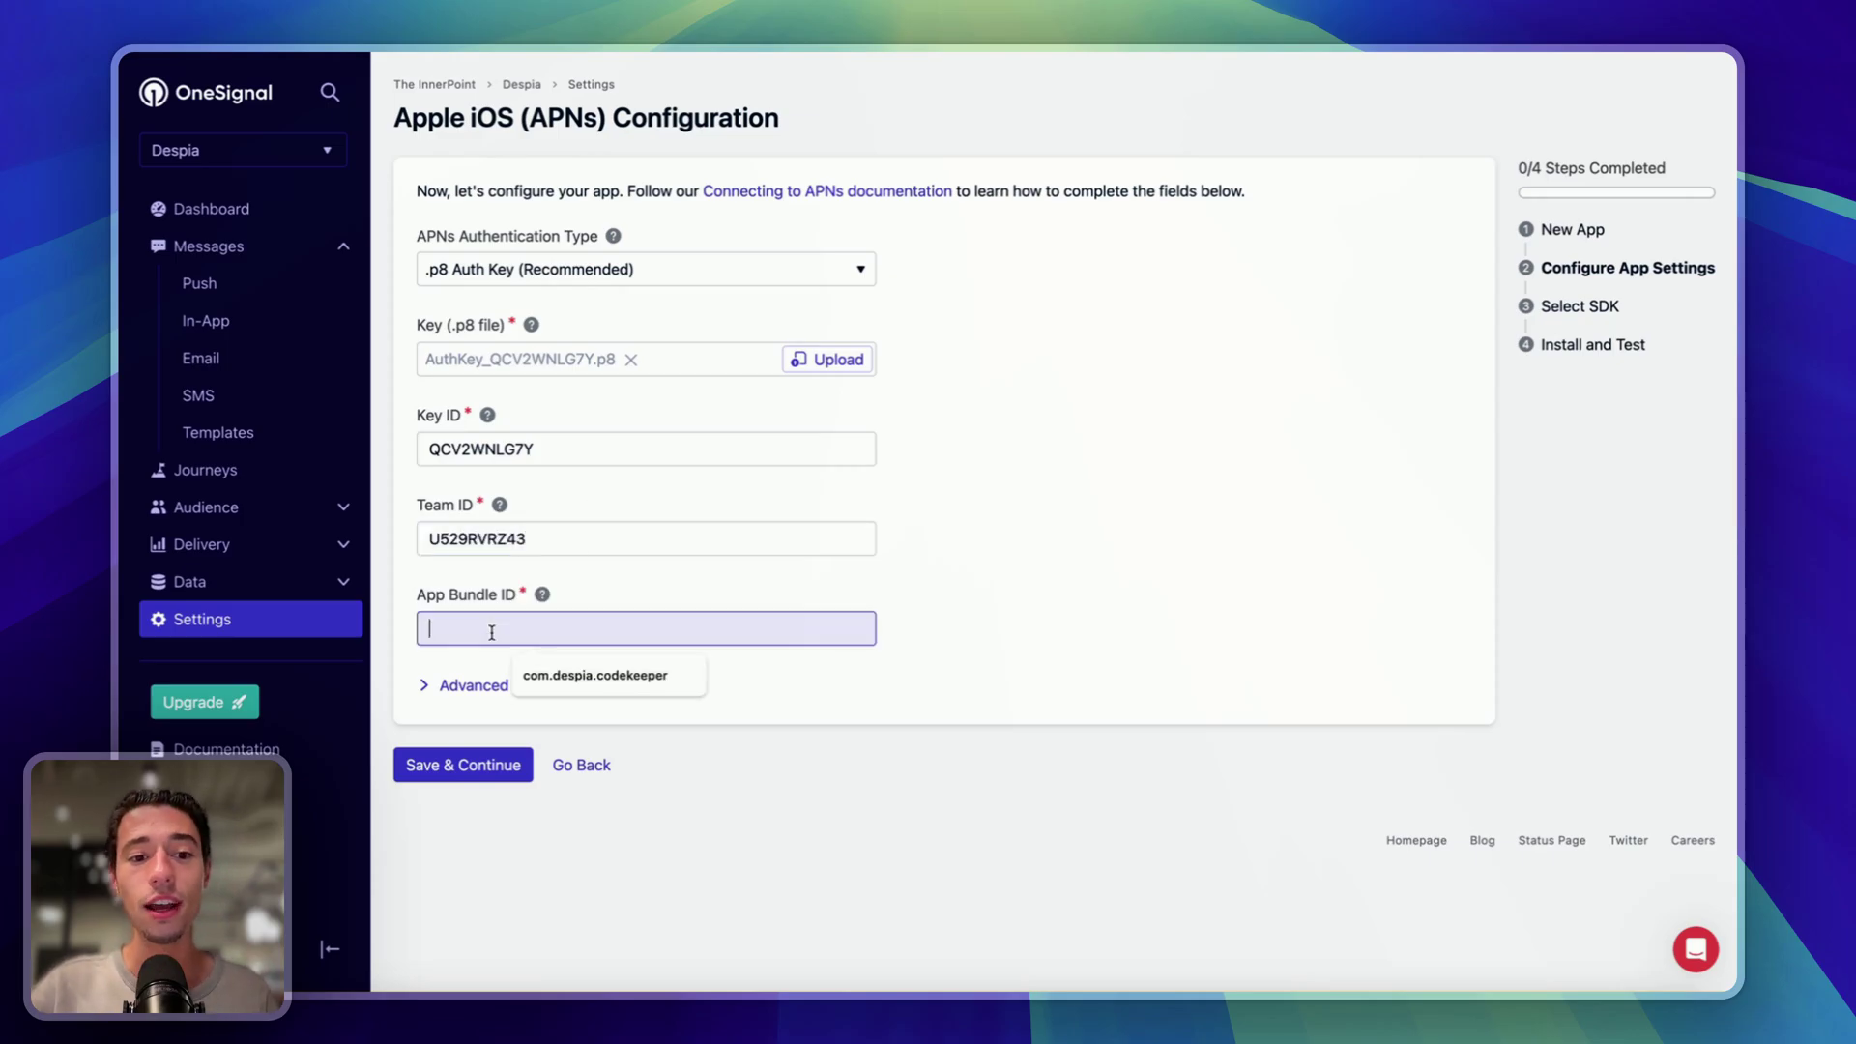
{"action": "mouse_move", "coordinate": [121, 483]}
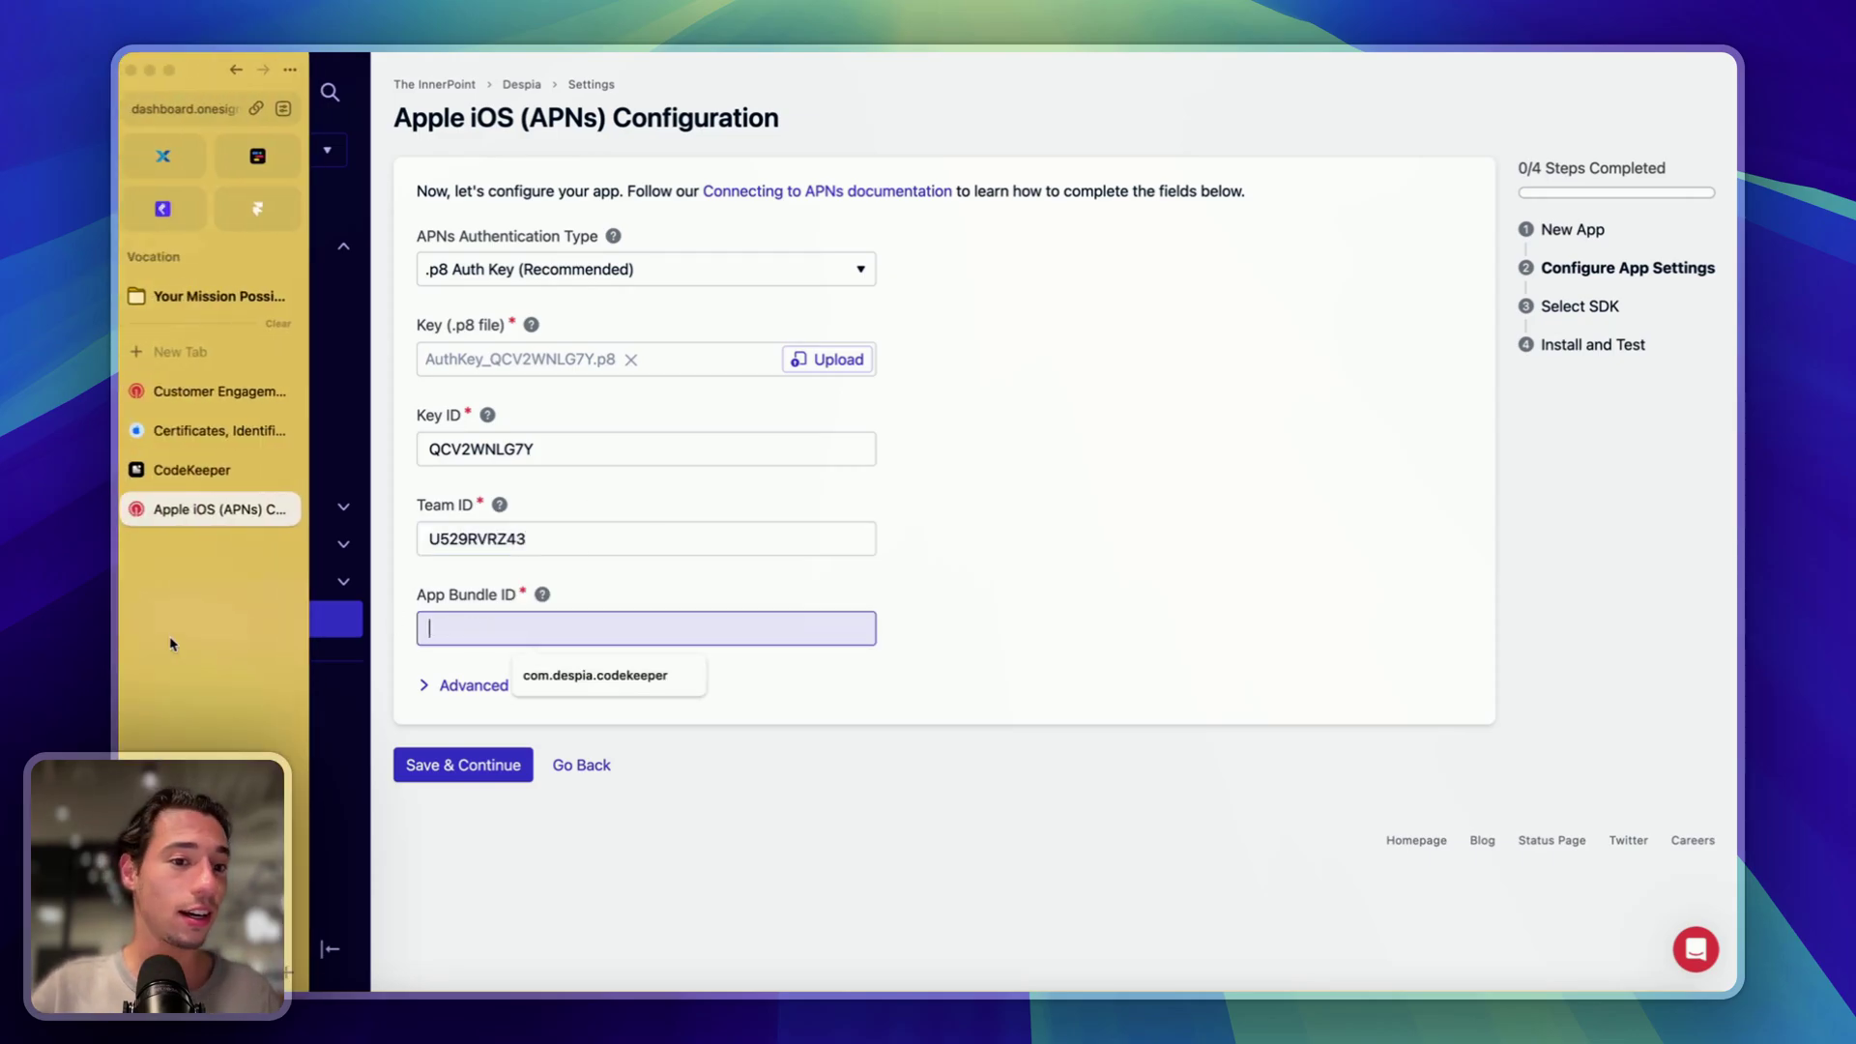
{"action": "left_click", "coordinate": [193, 470]}
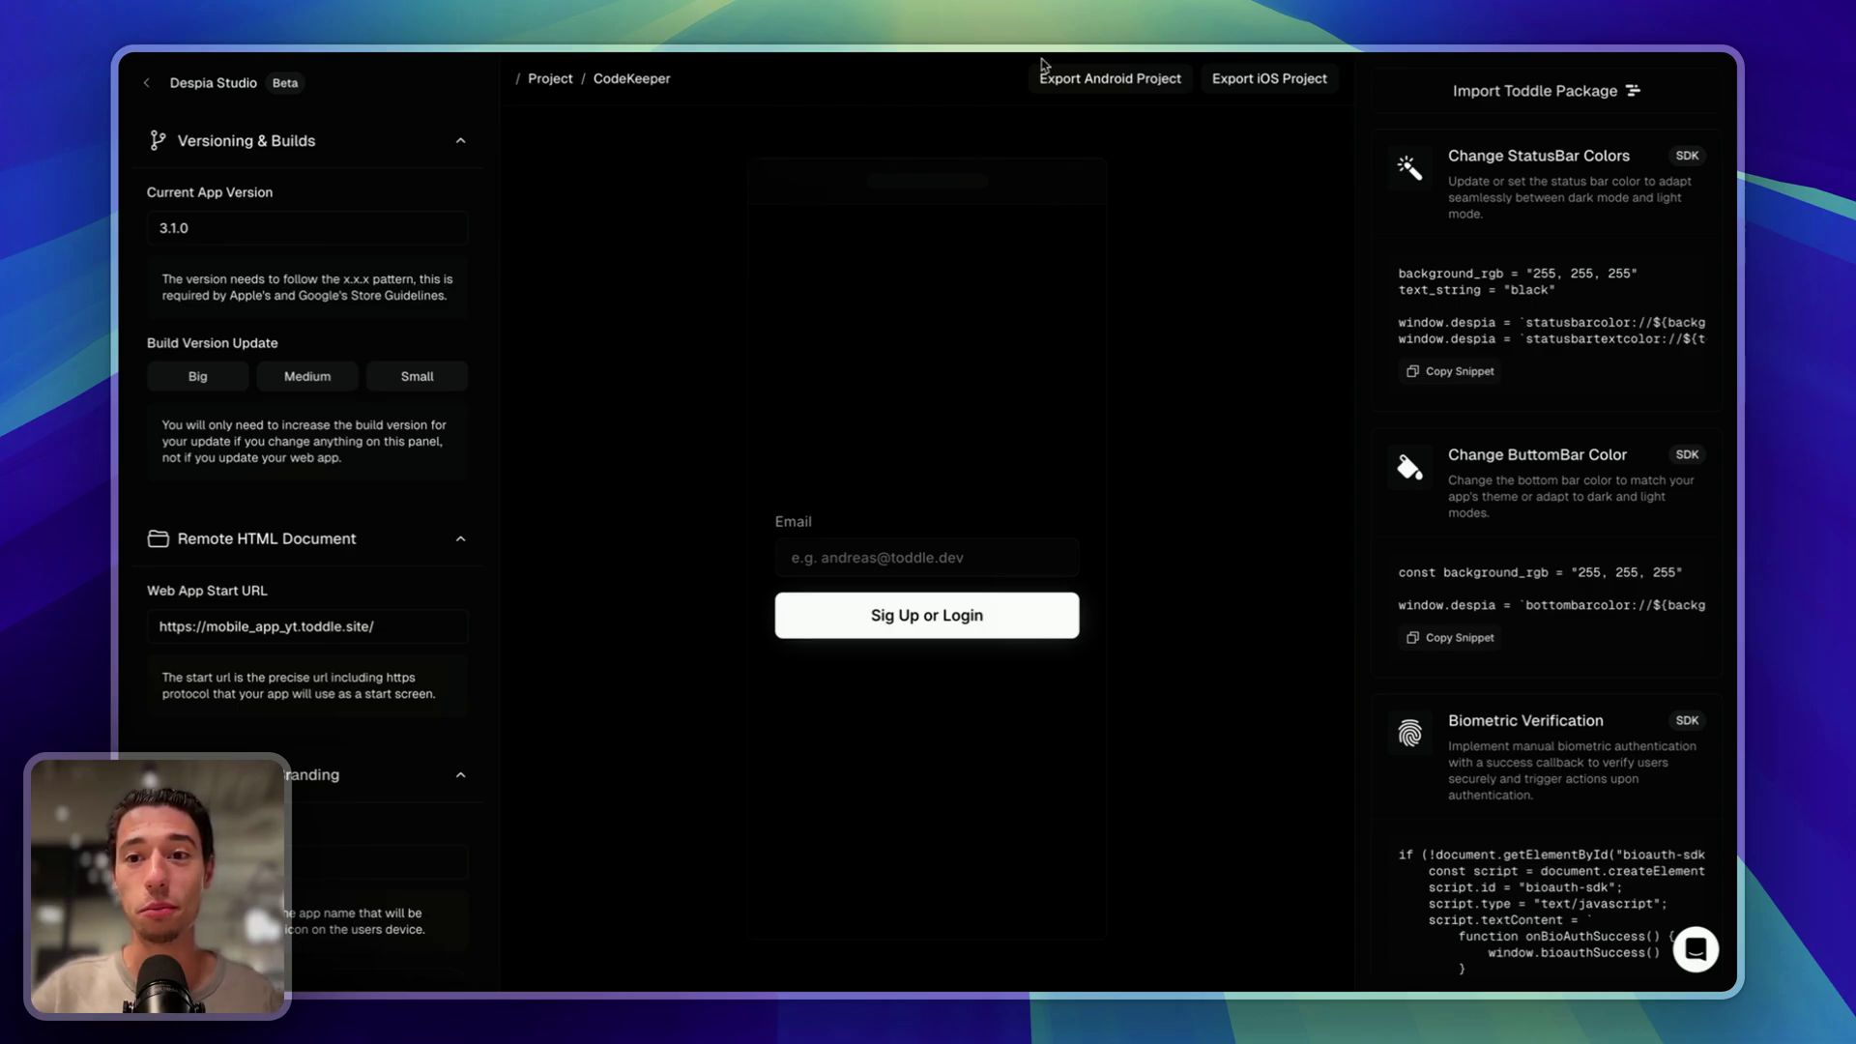
{"action": "left_click", "coordinate": [1287, 84]}
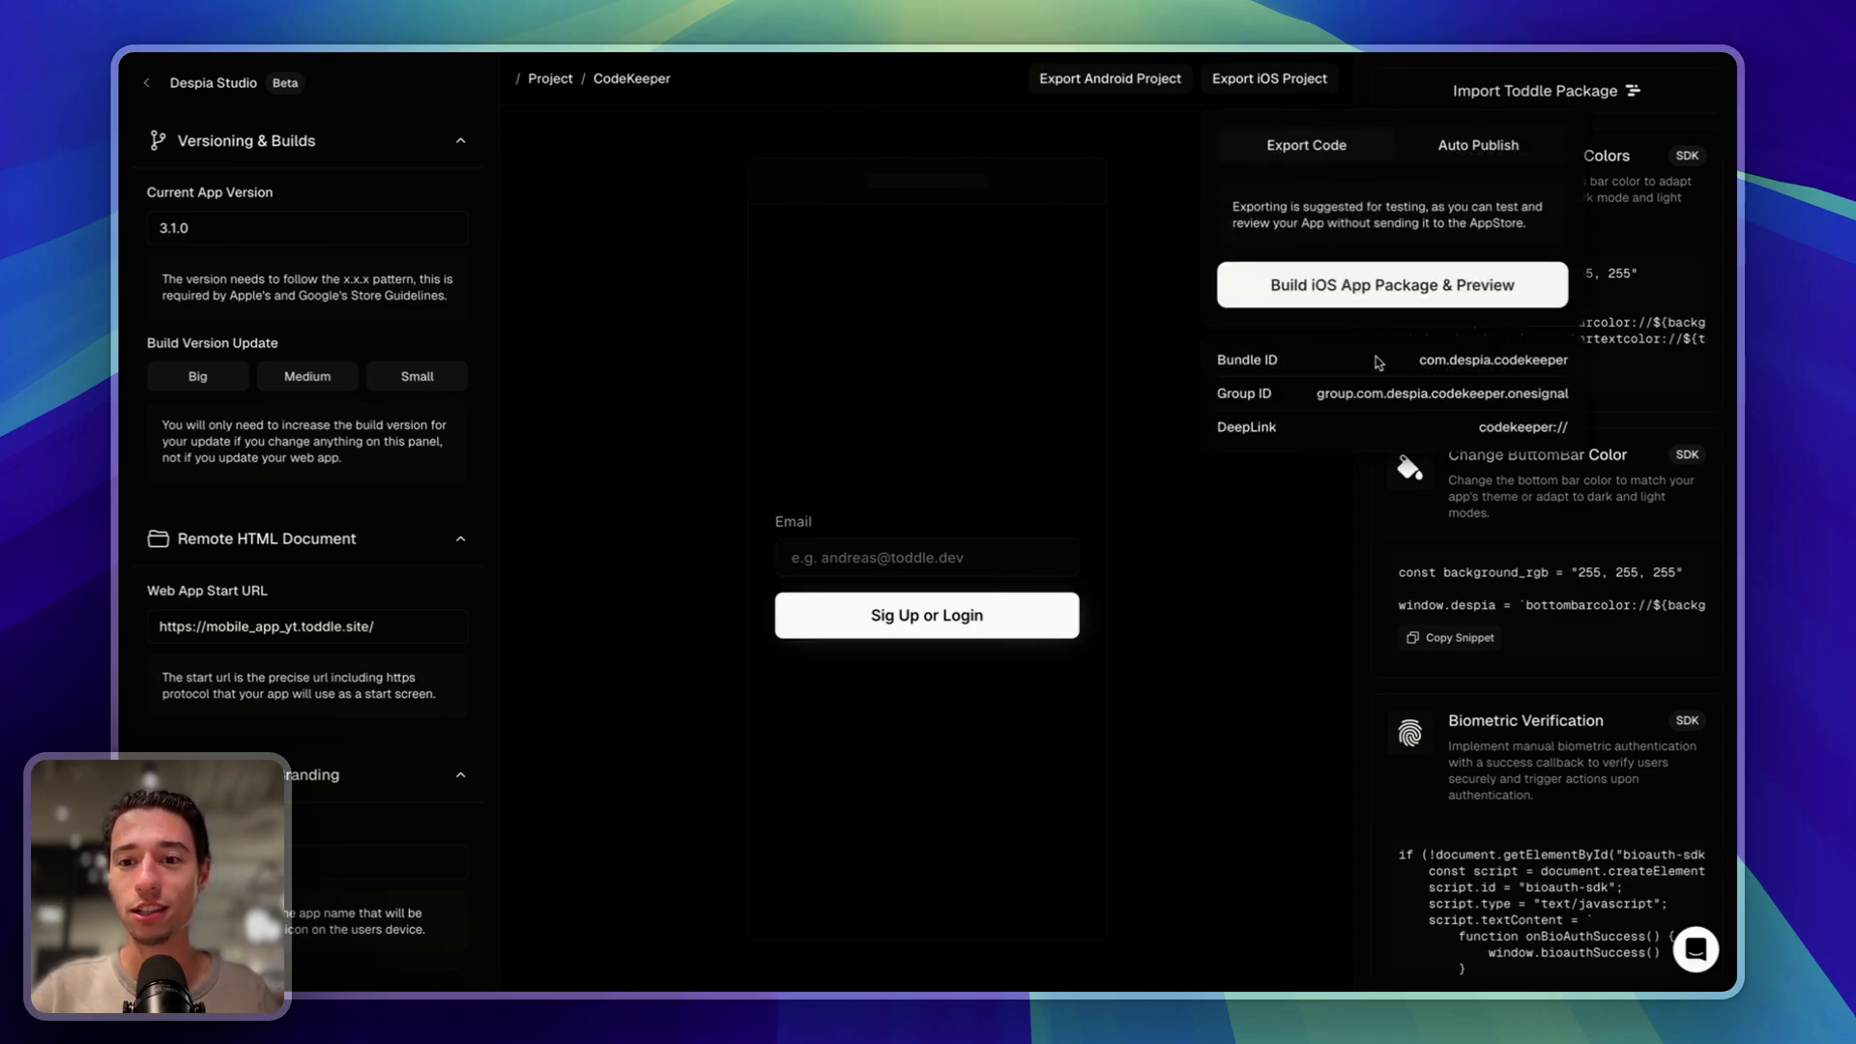
{"action": "left_click_drag", "start_coordinate": [1418, 359], "coordinate": [1565, 356]}
Step: Return to OneSignal, set the App Bundle ID to com.despia.codekeeper, and save the APNs configuration
{"action": "mouse_move", "coordinate": [122, 464]}
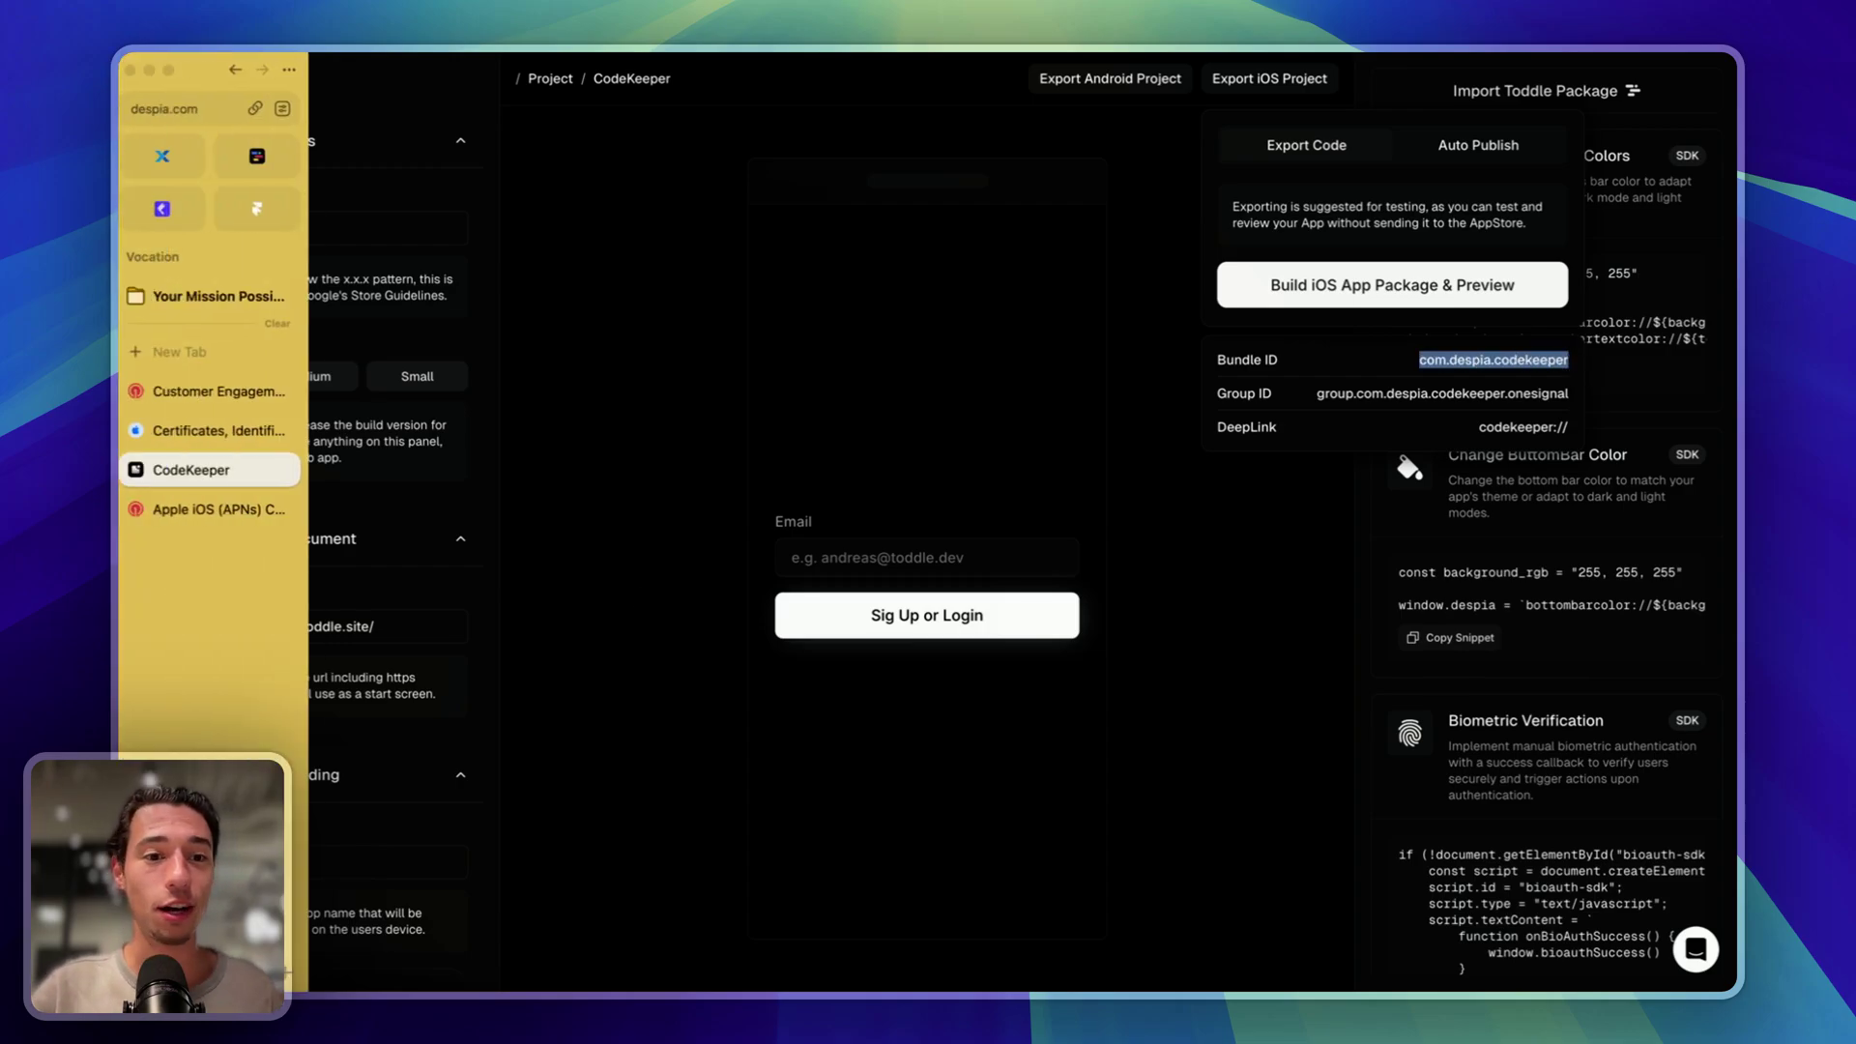
{"action": "left_click", "coordinate": [167, 430]}
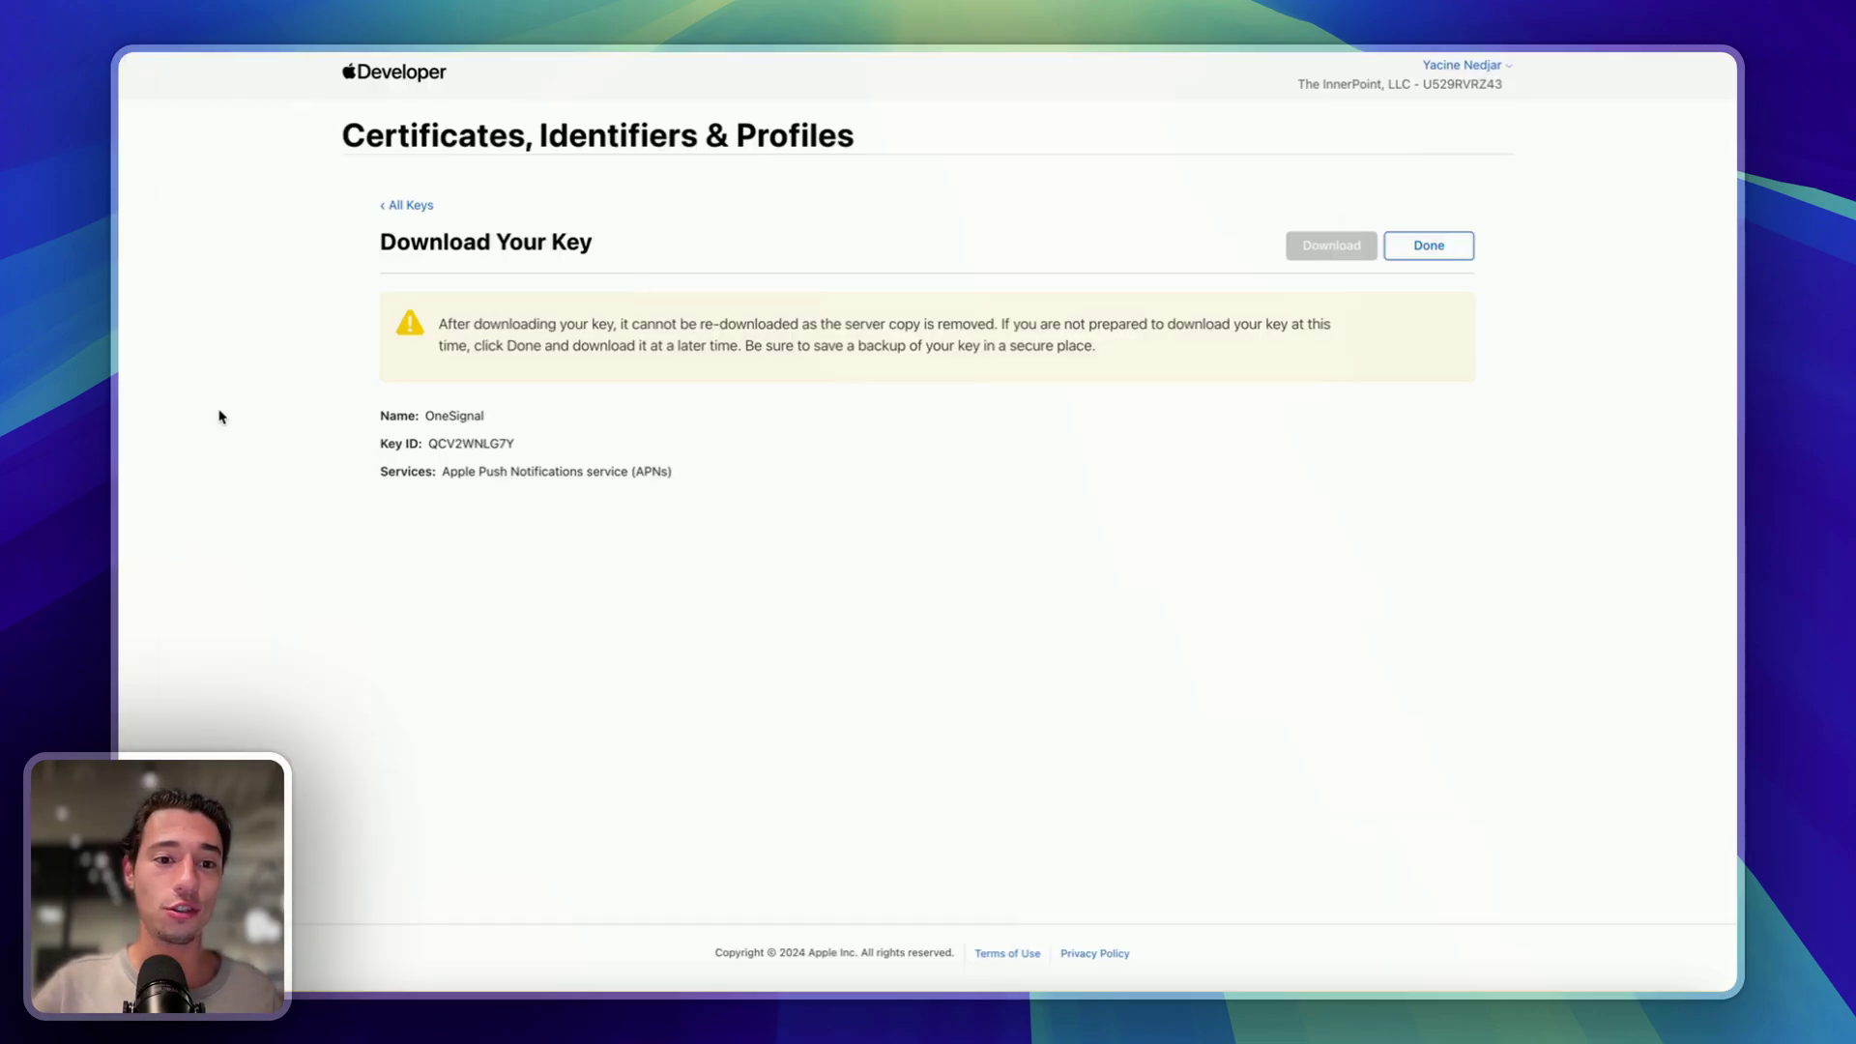
{"action": "left_click", "coordinate": [164, 509]}
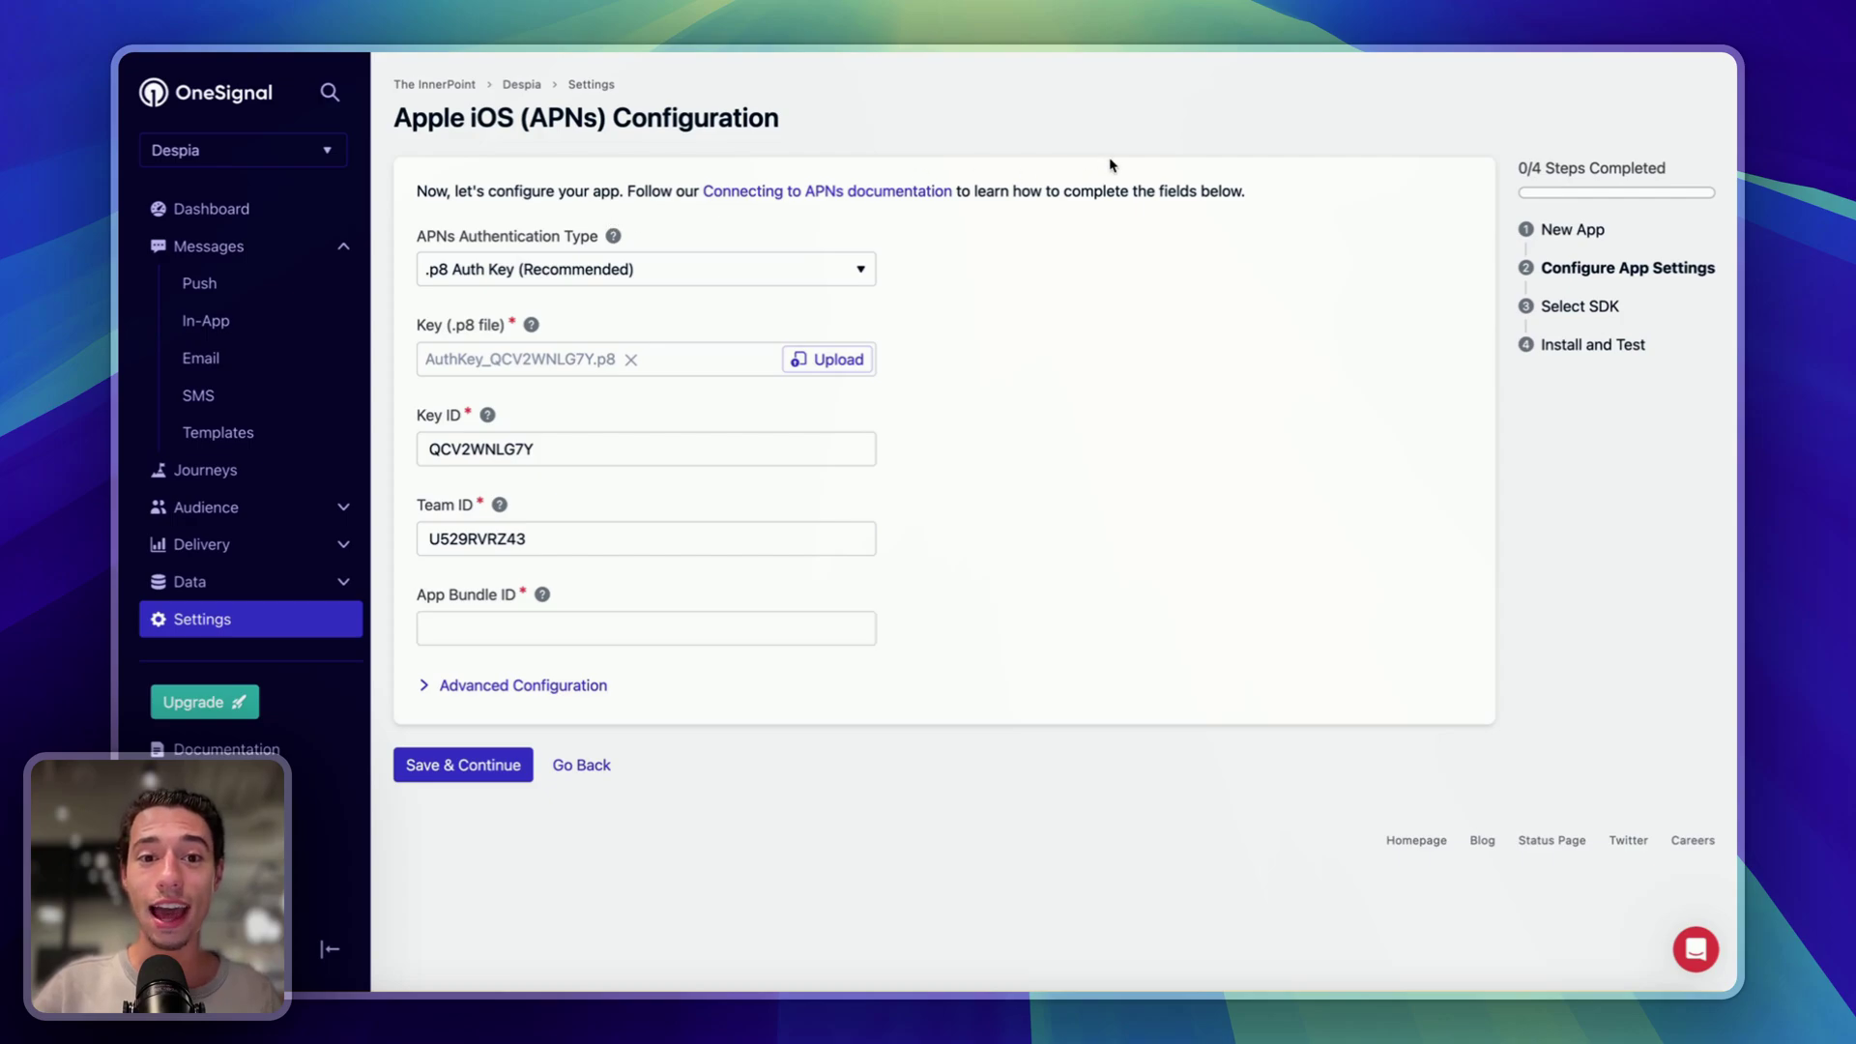
{"action": "left_click", "coordinate": [667, 615]}
{"action": "key", "text": "Down"}
{"action": "key", "text": "Return"}
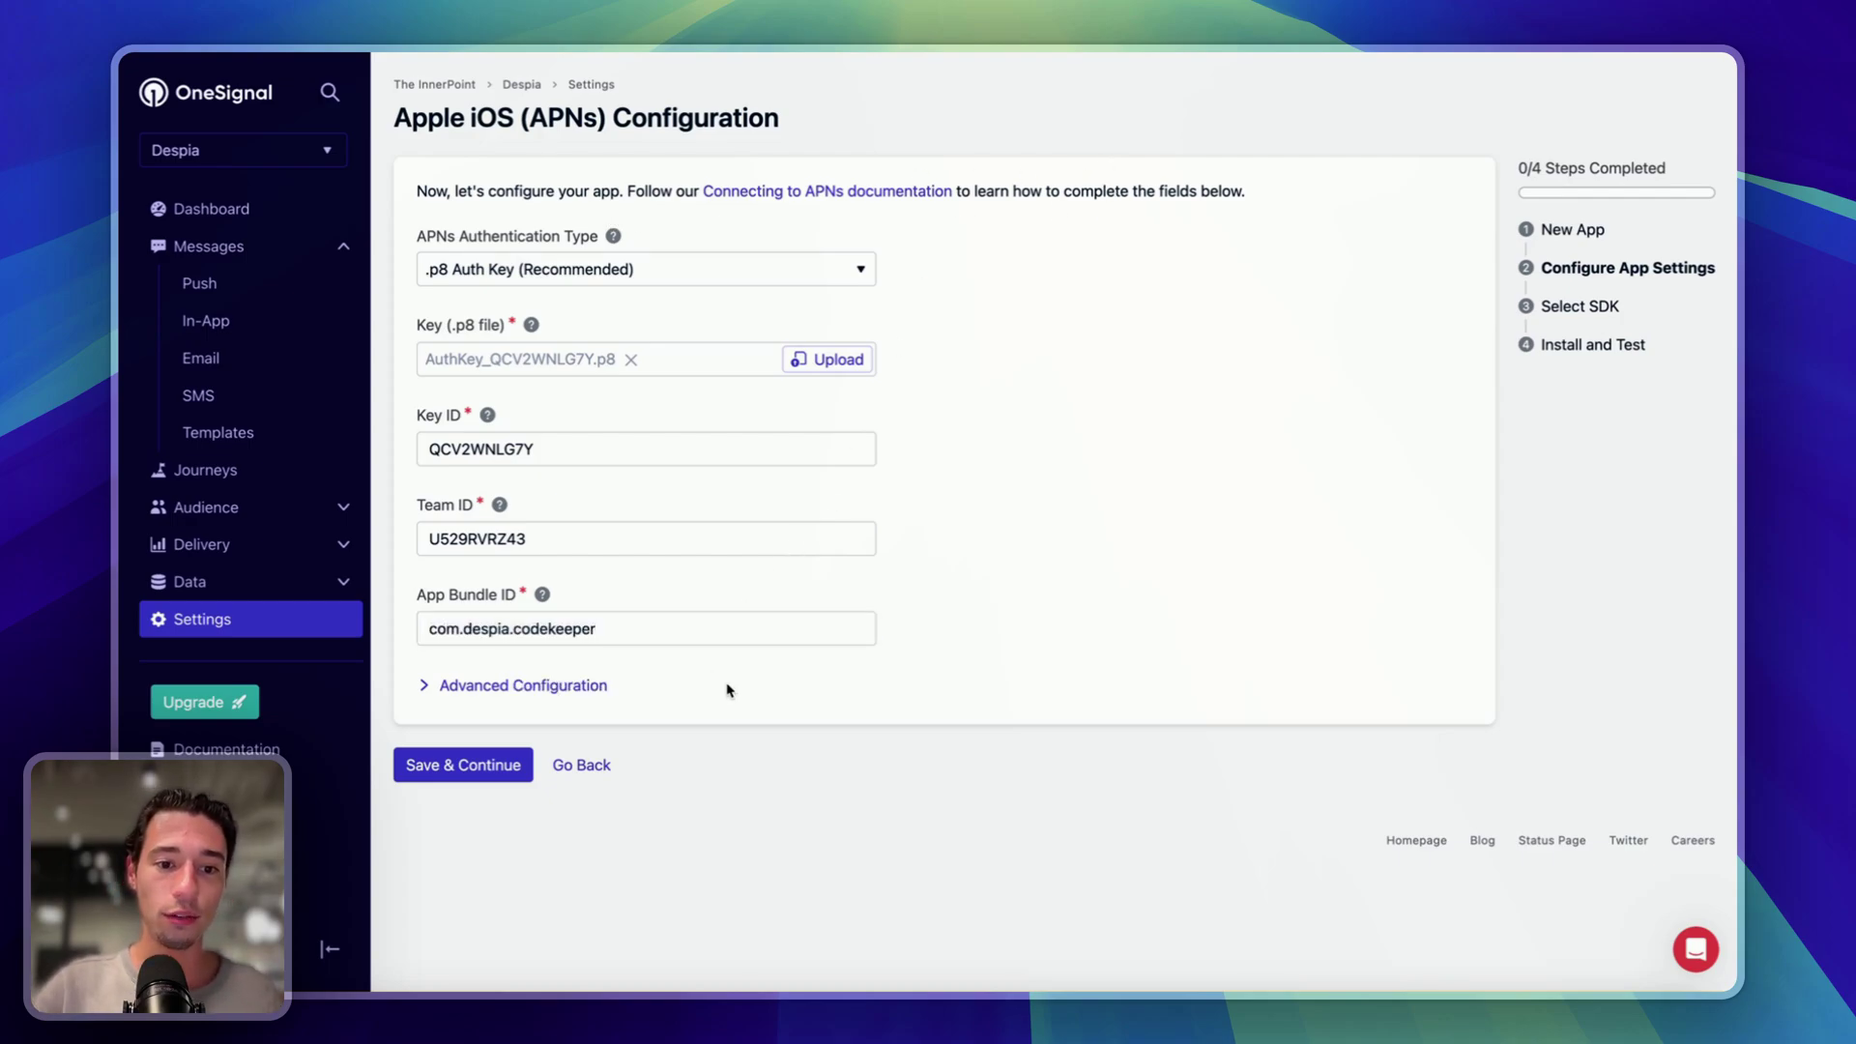
{"action": "left_click", "coordinate": [482, 764]}
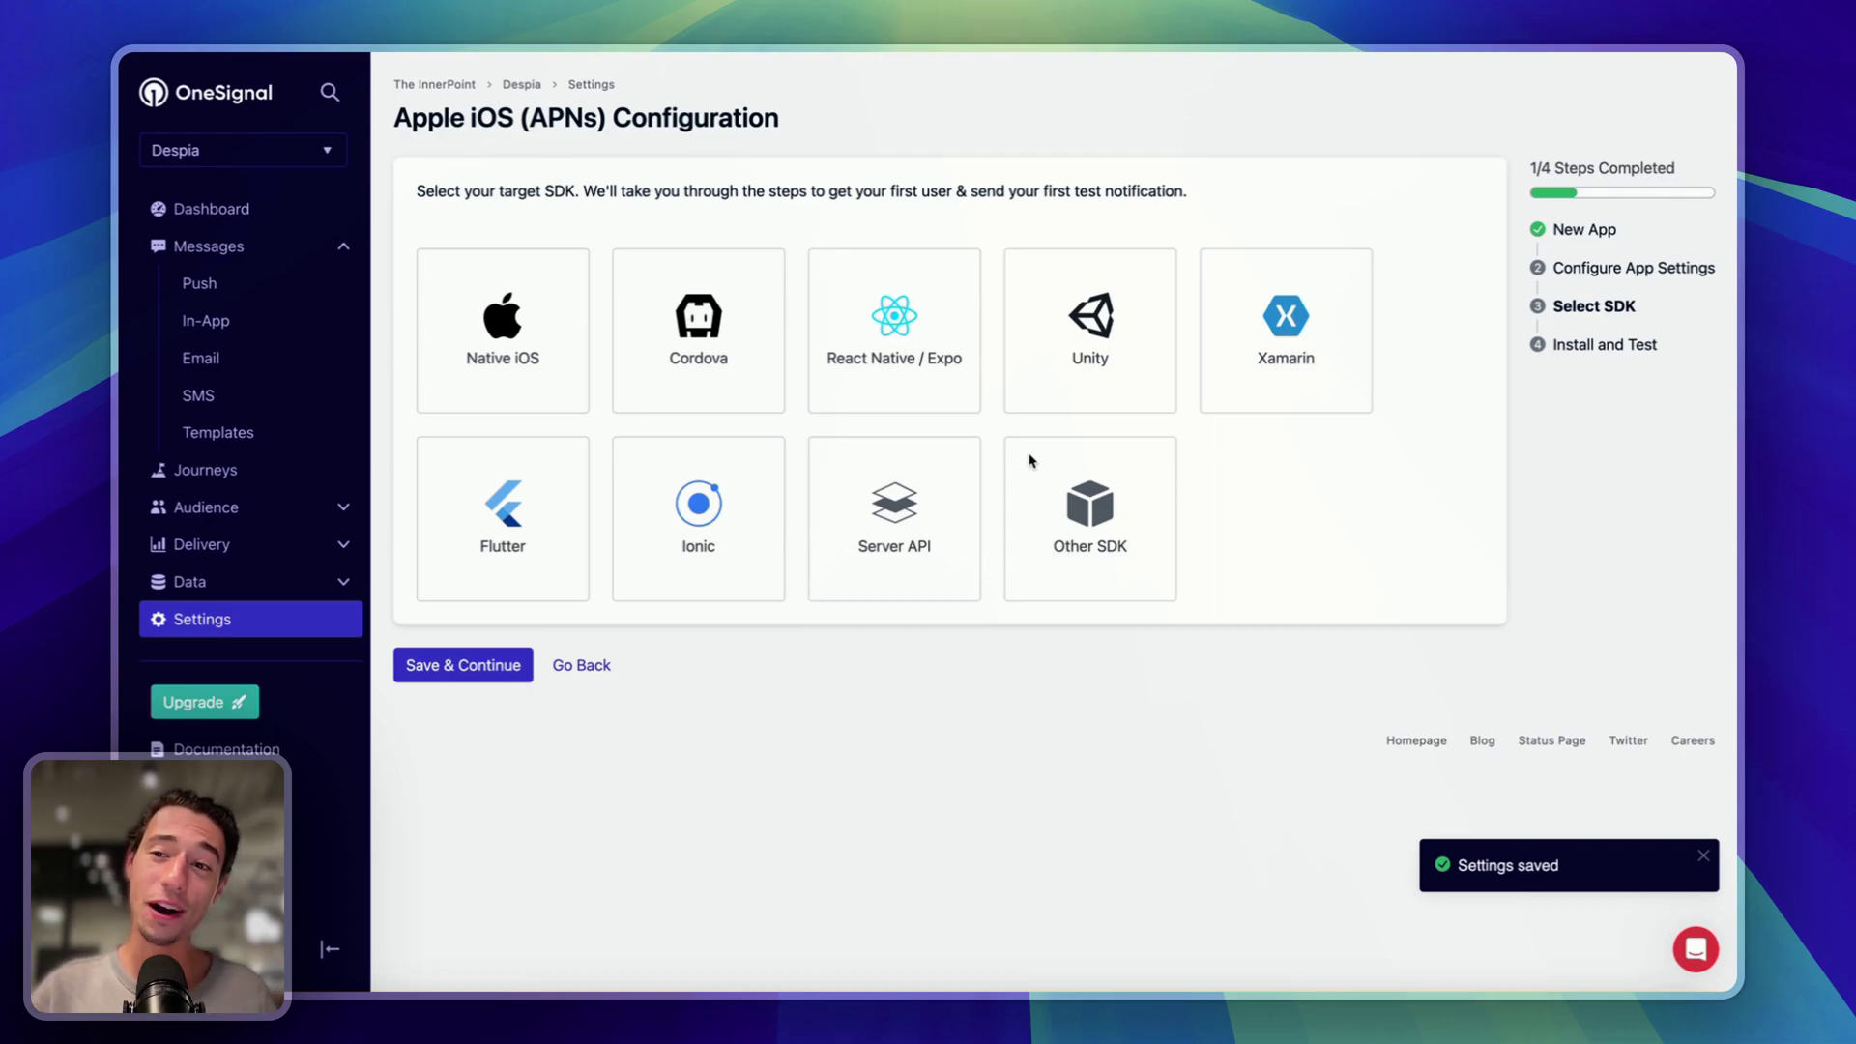
Step: Choose Native iOS as the target SDK and save the selection
{"action": "left_click", "coordinate": [519, 326]}
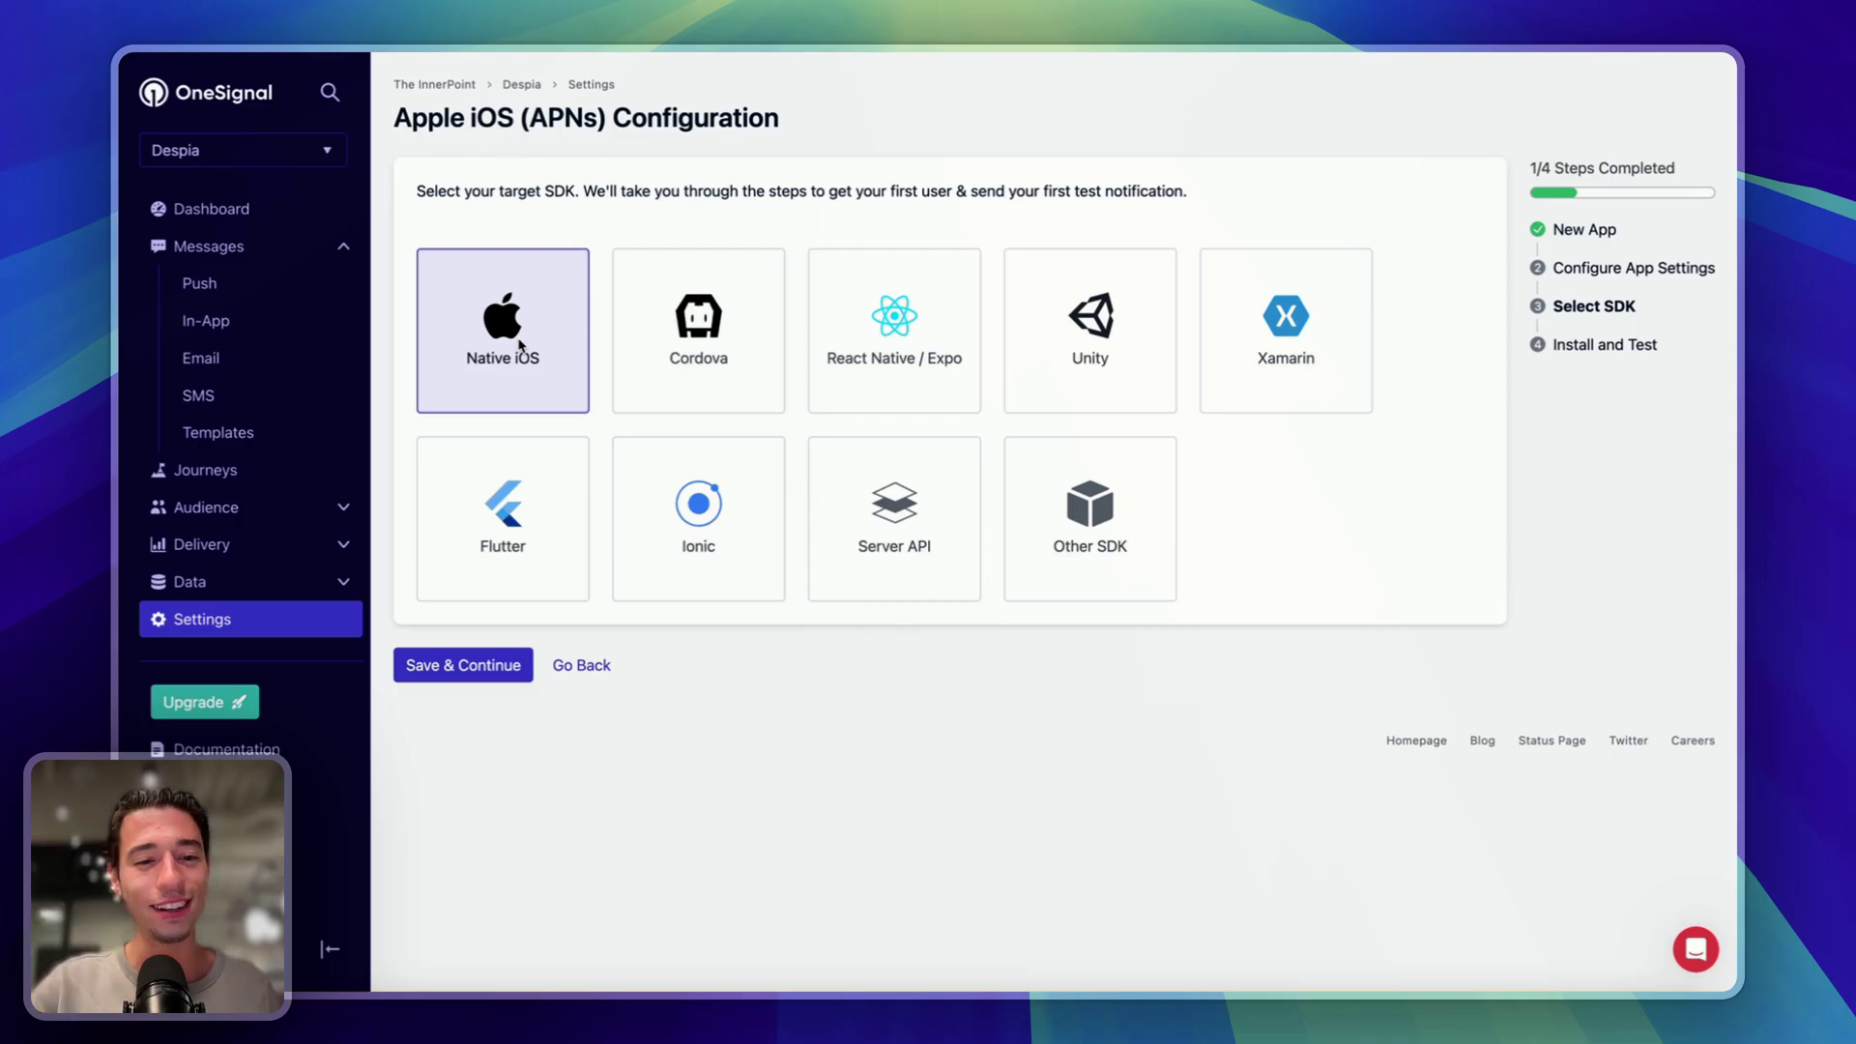
{"action": "left_click", "coordinate": [437, 671]}
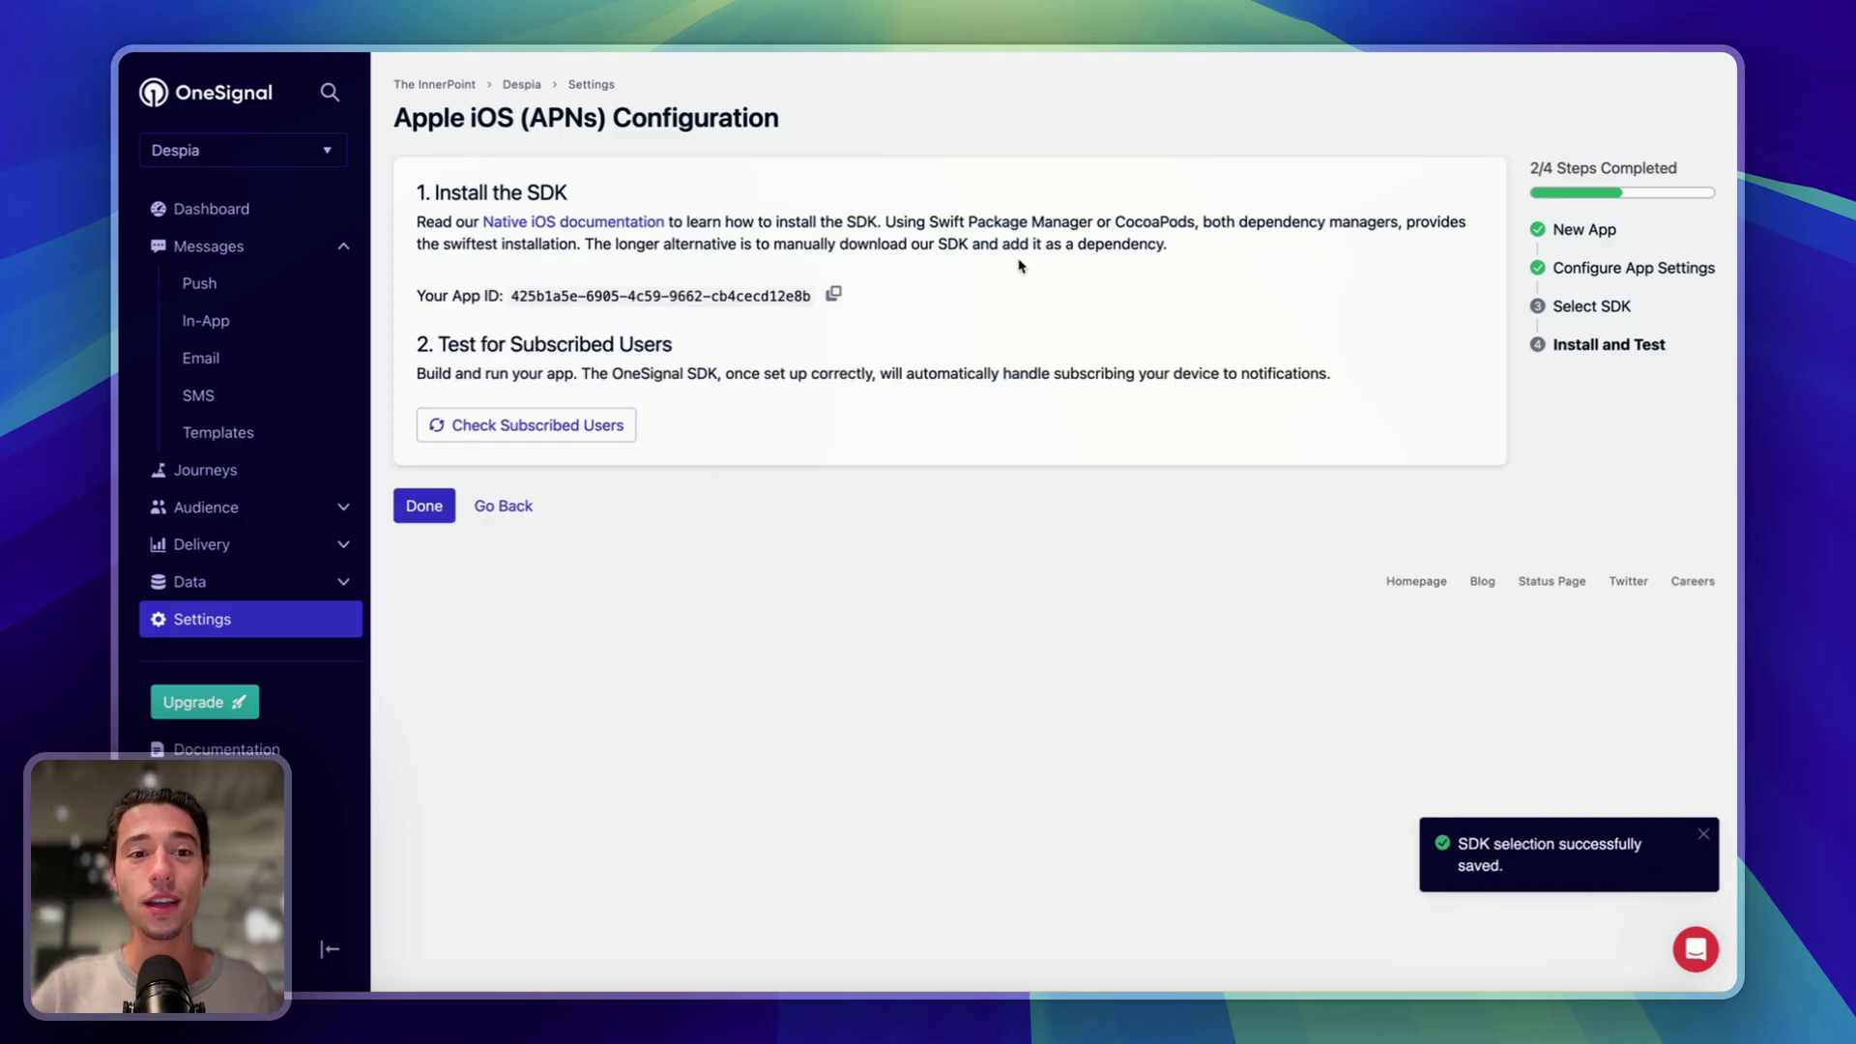
Step: Copy the App ID from OneSignal and paste it into the CodeKeeper project's iOS Application ID field in Despia Studio
{"action": "left_click", "coordinate": [834, 295]}
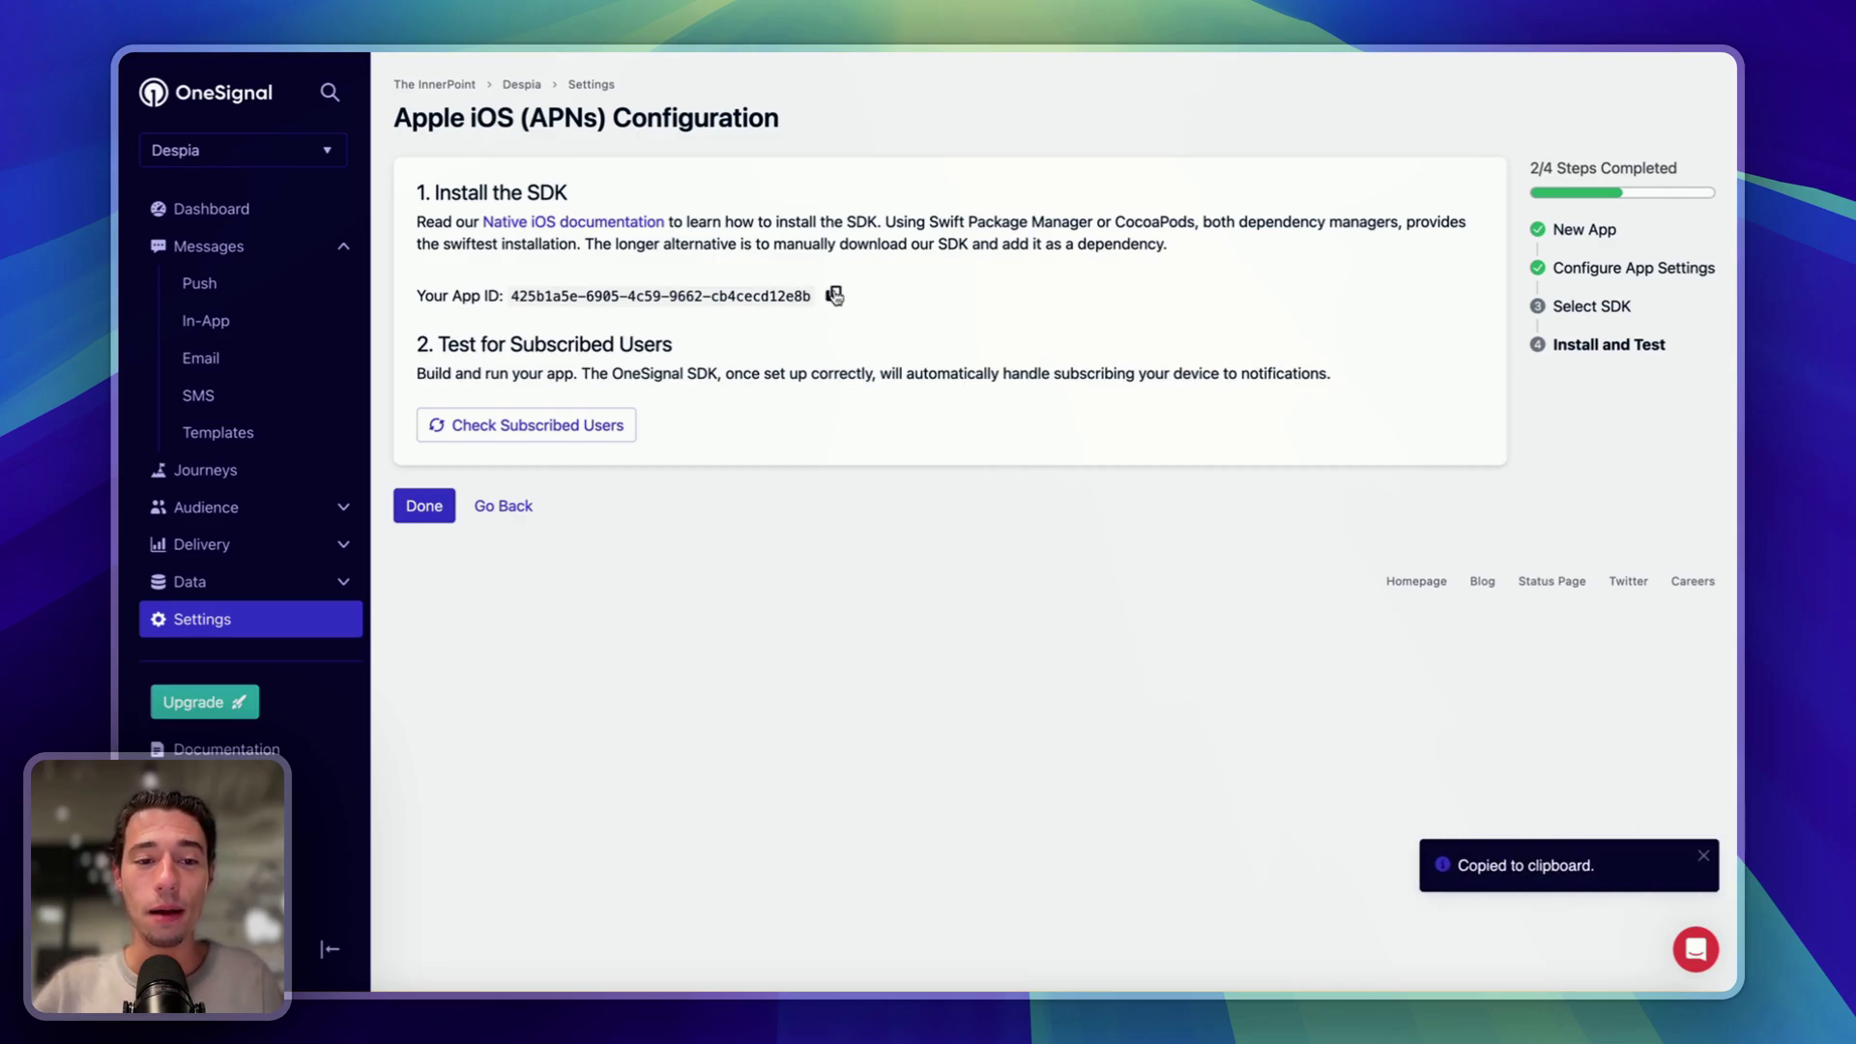
{"action": "mouse_move", "coordinate": [145, 473]}
{"action": "left_click", "coordinate": [203, 474]}
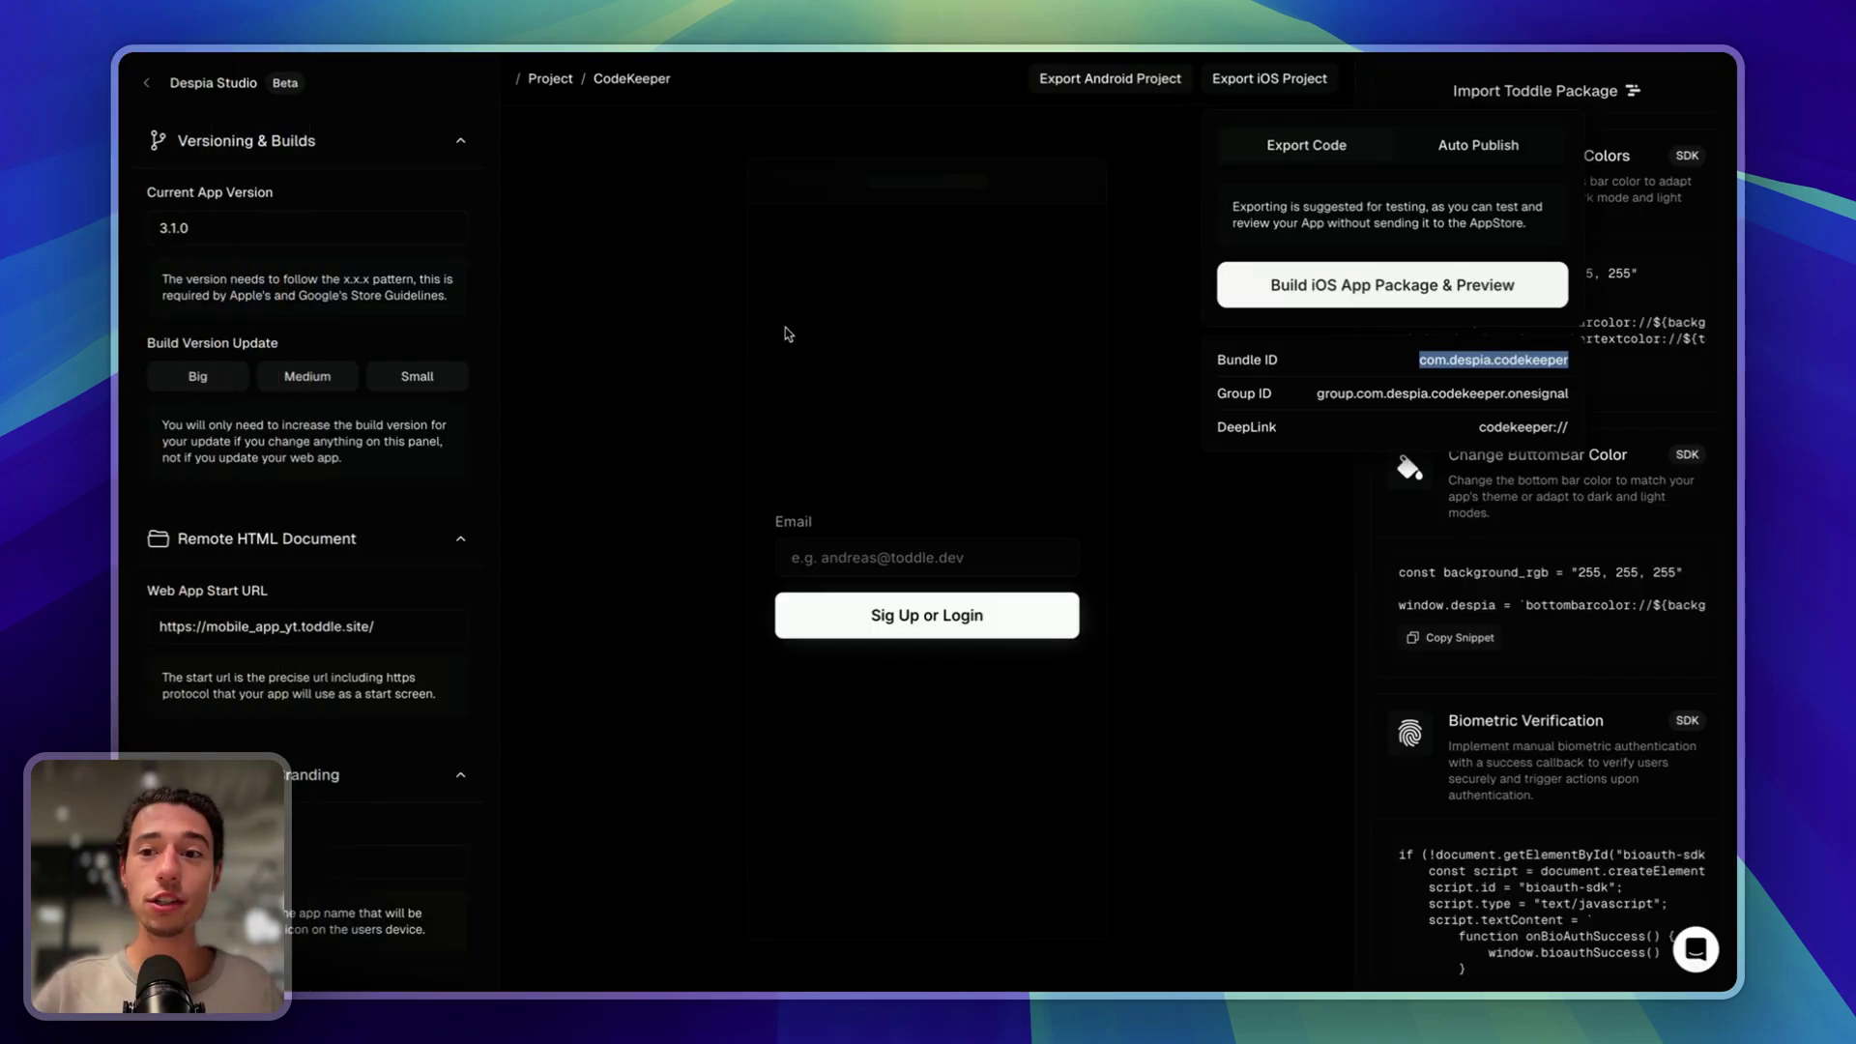
{"action": "scroll", "coordinate": [336, 487], "scroll_direction": "down", "scroll_amount": 15}
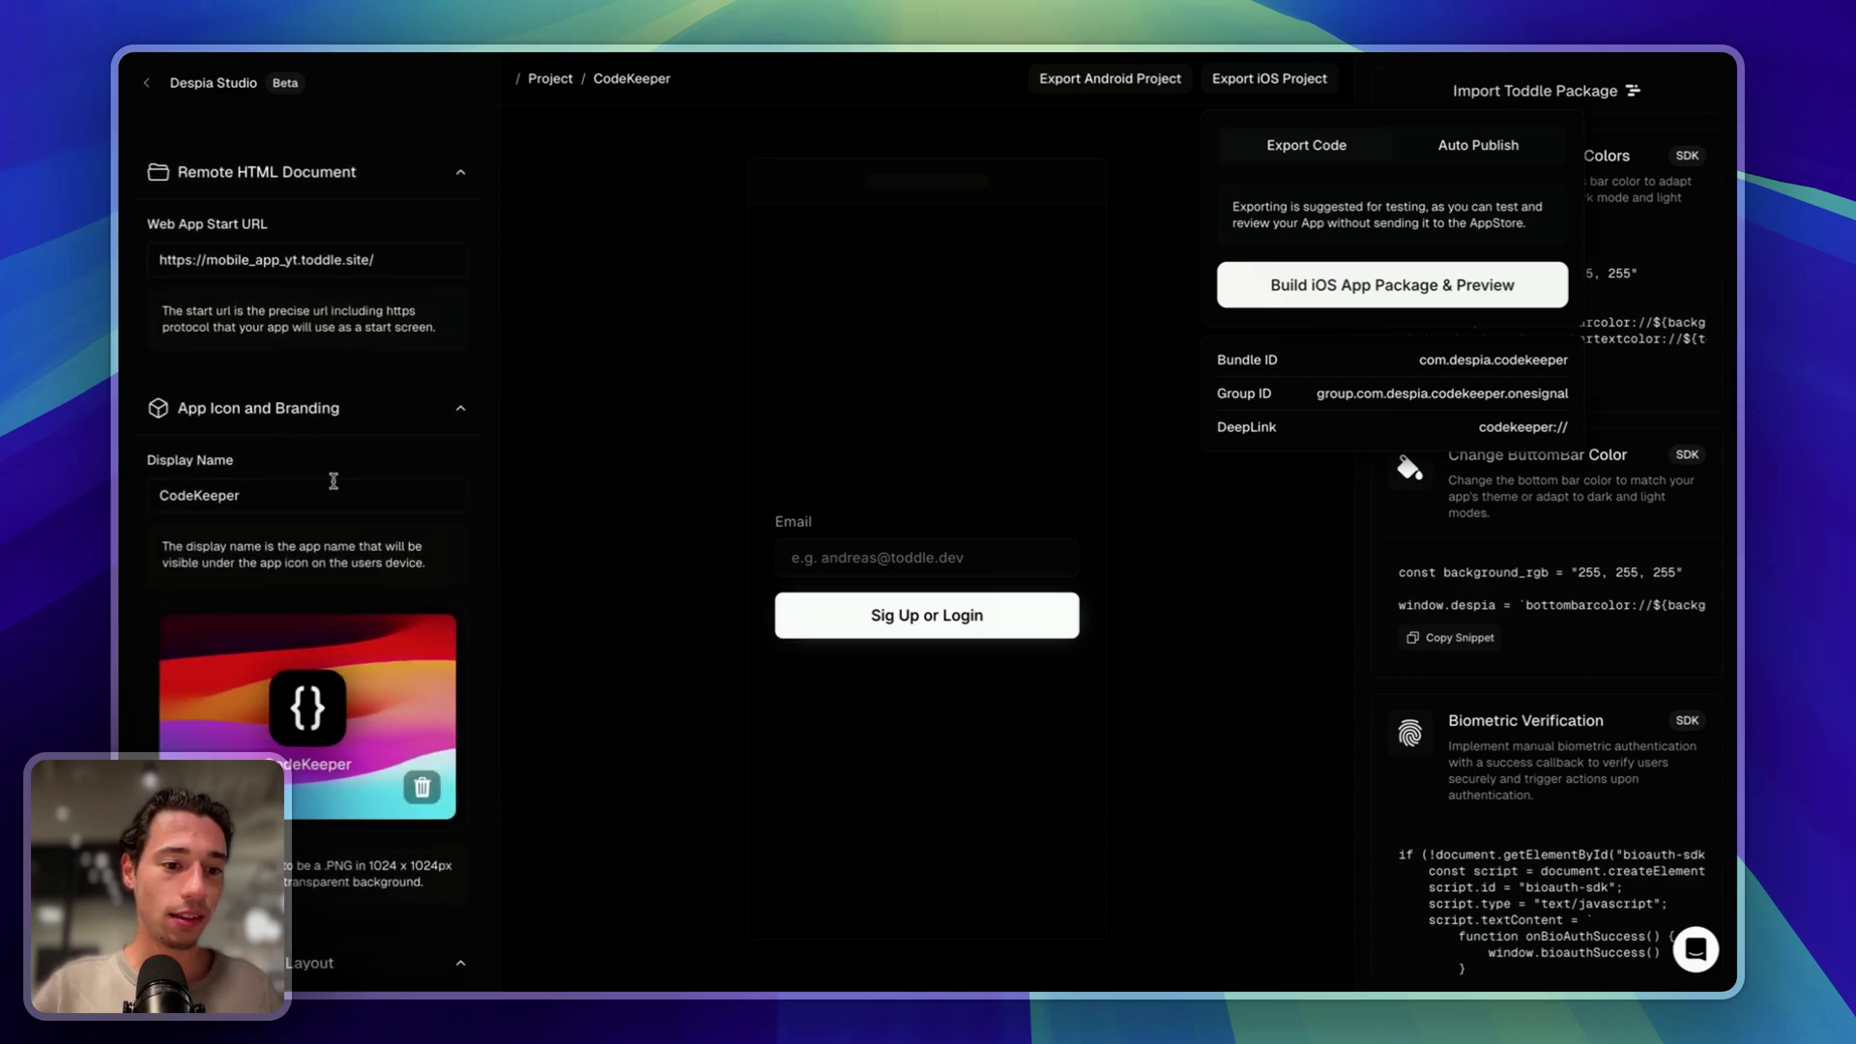
{"action": "scroll", "coordinate": [337, 488], "scroll_direction": "down", "scroll_amount": 5}
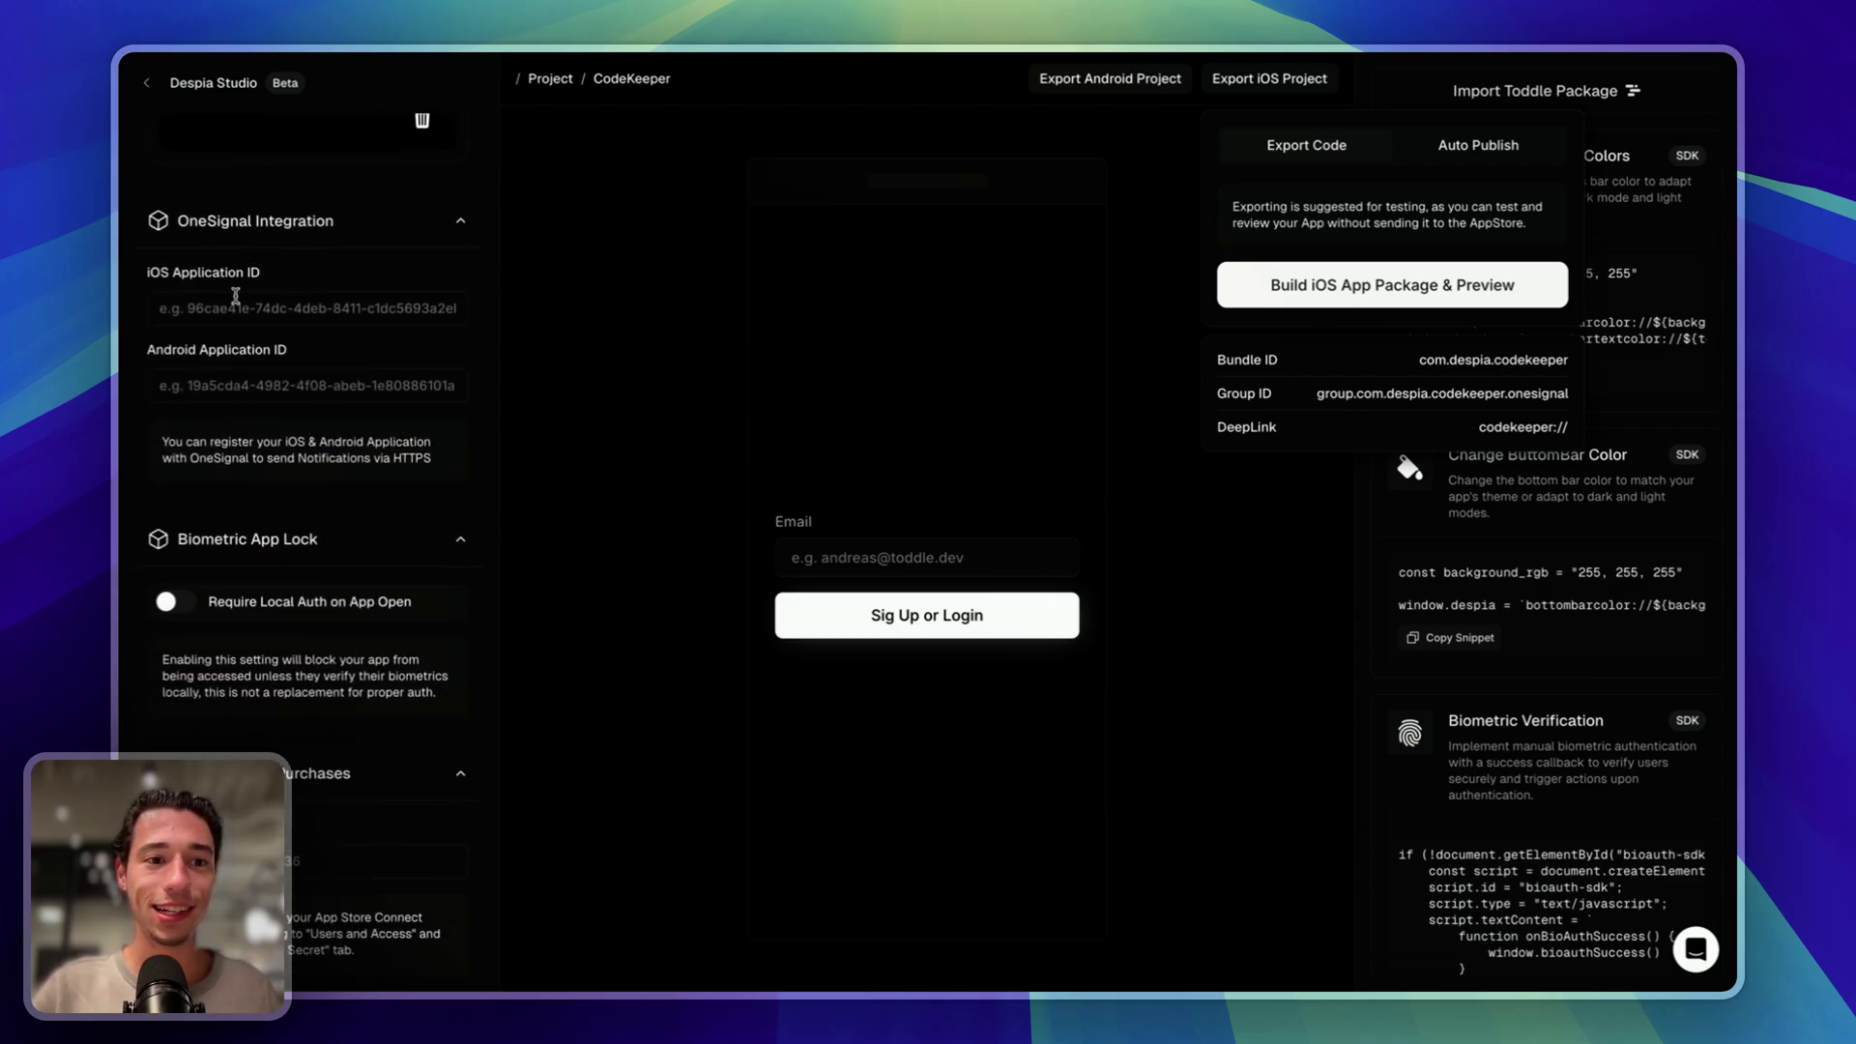
{"action": "left_click", "coordinate": [209, 308]}
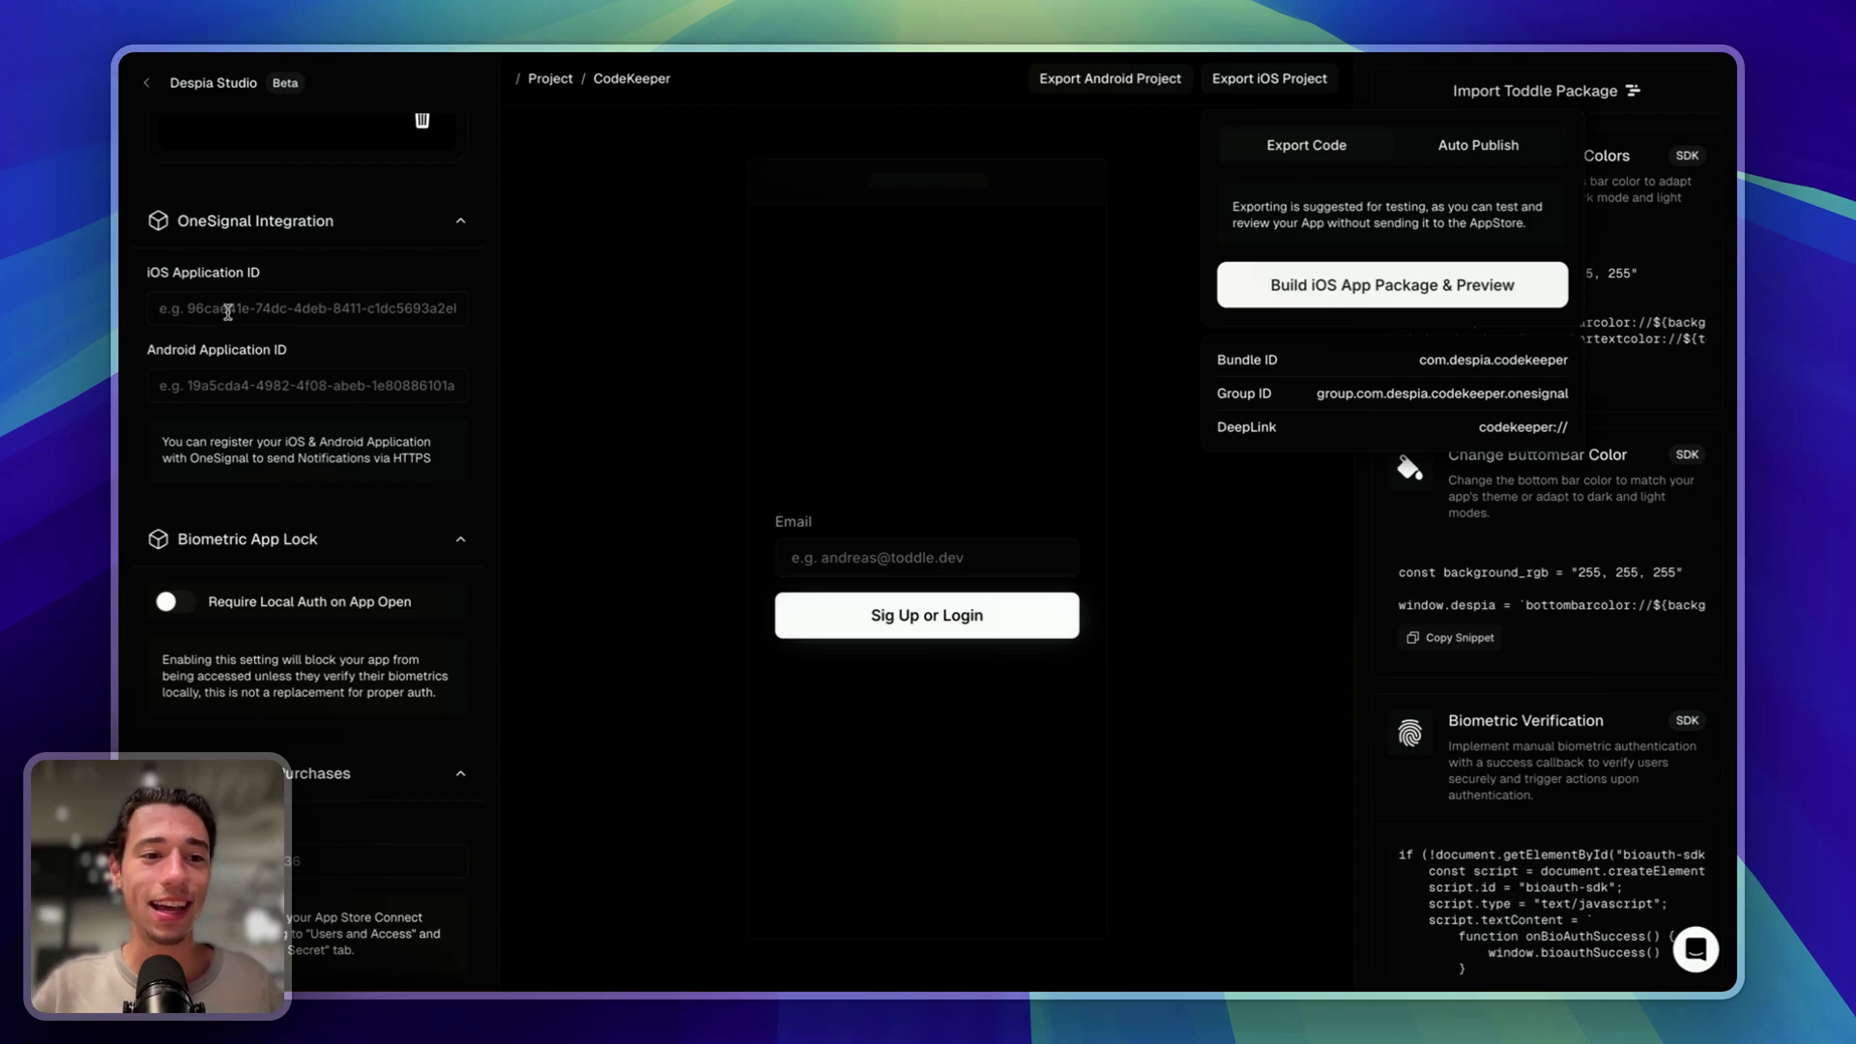
{"action": "key", "text": "super+v"}
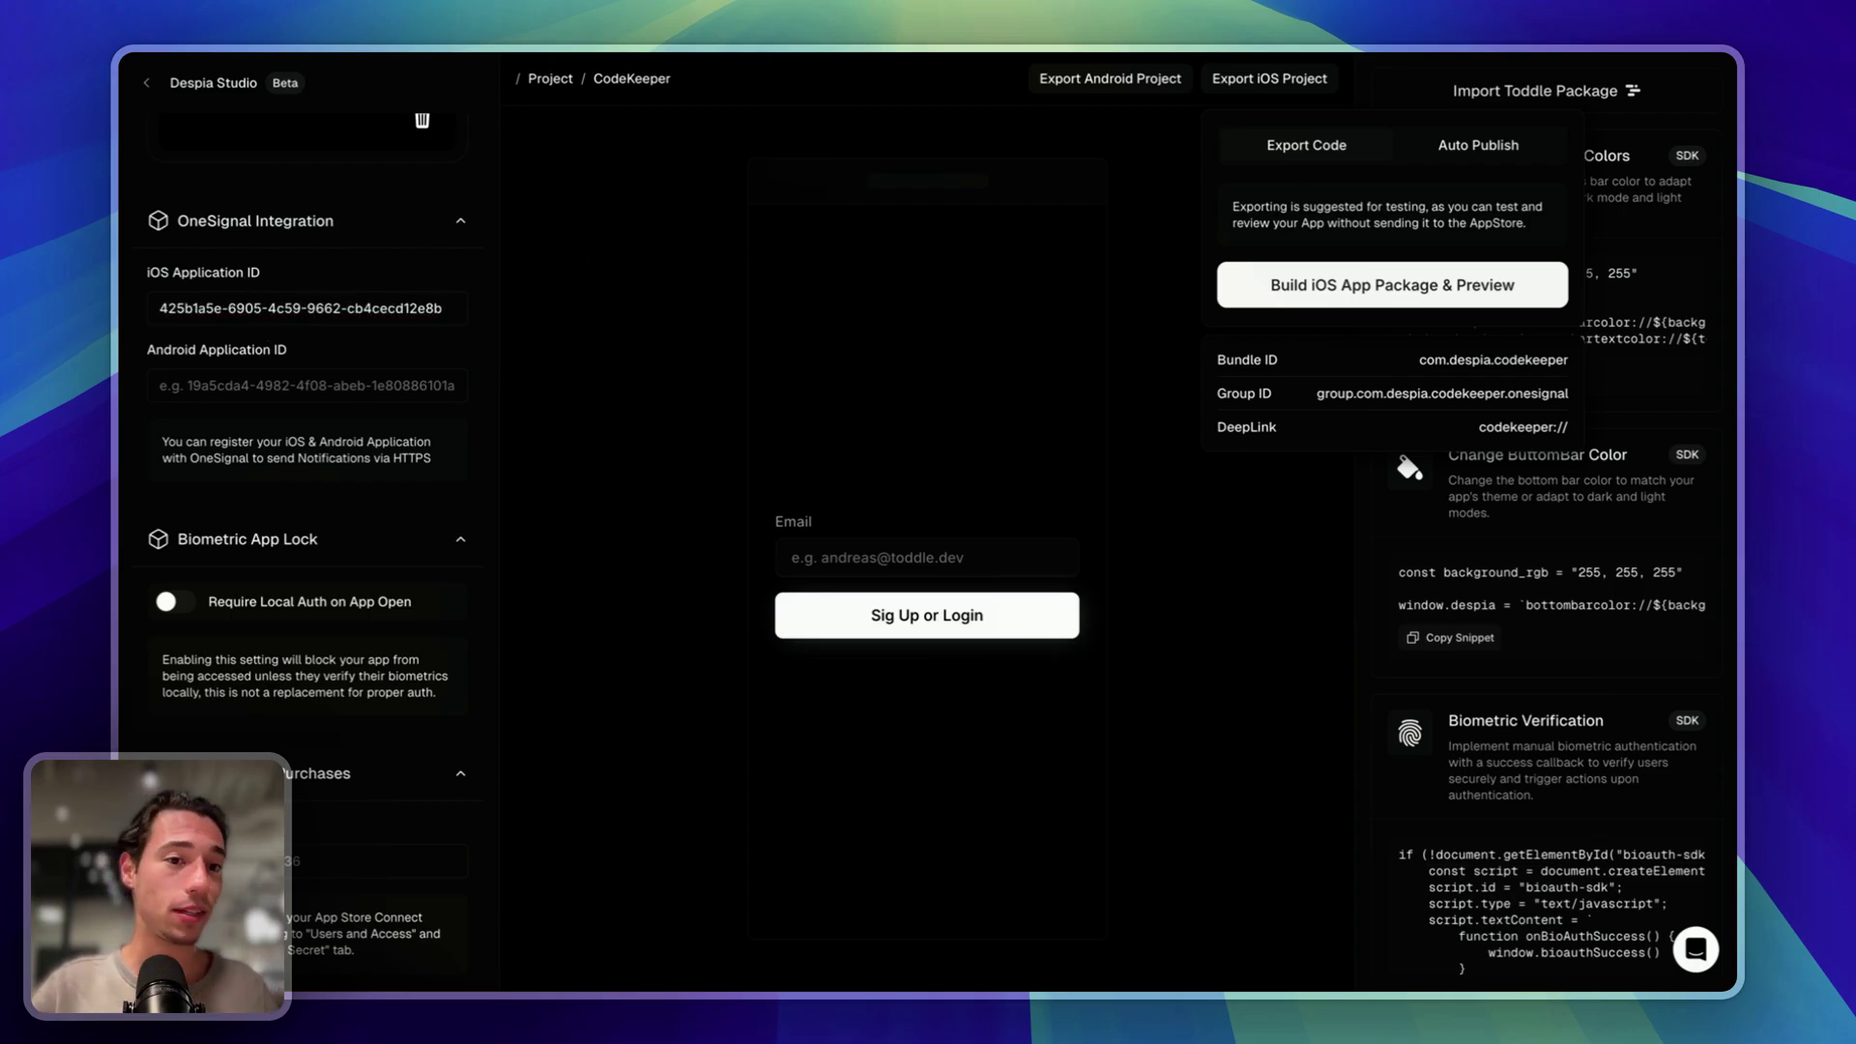
Step: Send the CodeKeeper iOS build to the App Store using Auto Publish
{"action": "mouse_move", "coordinate": [123, 435]}
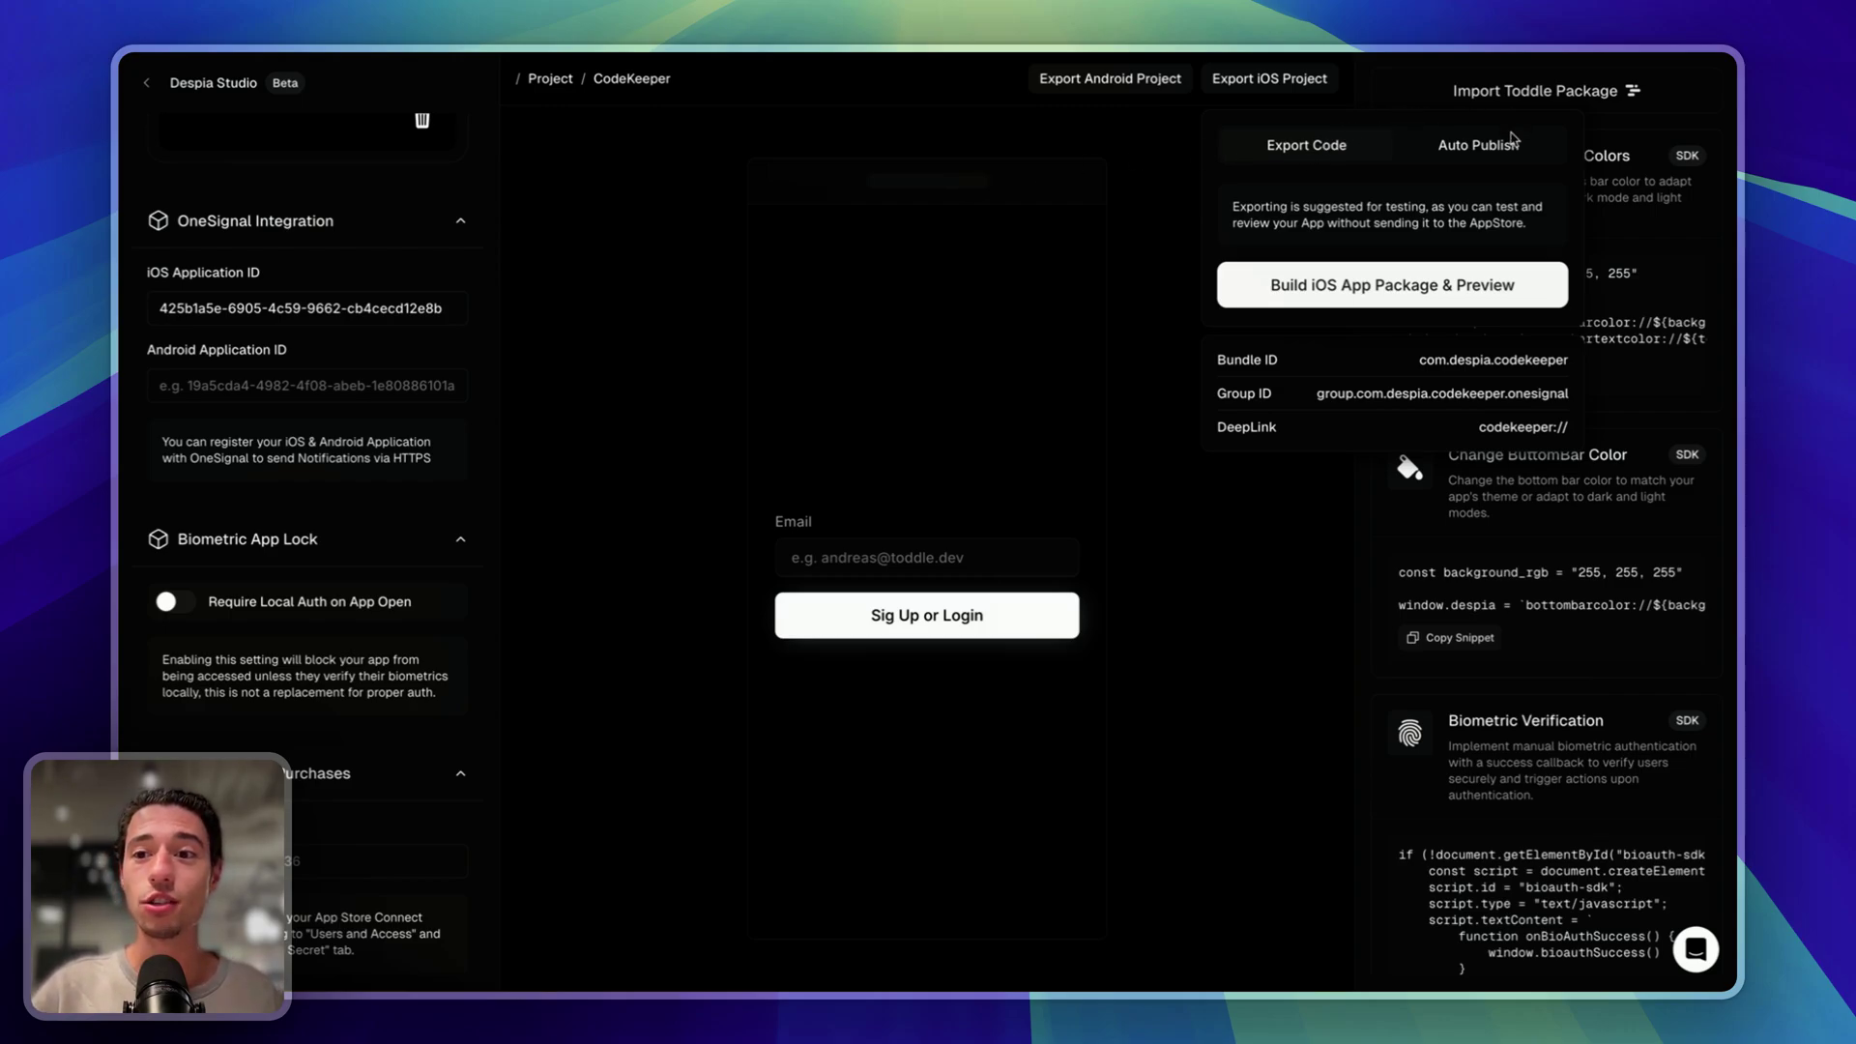
{"action": "left_click", "coordinate": [1478, 145]}
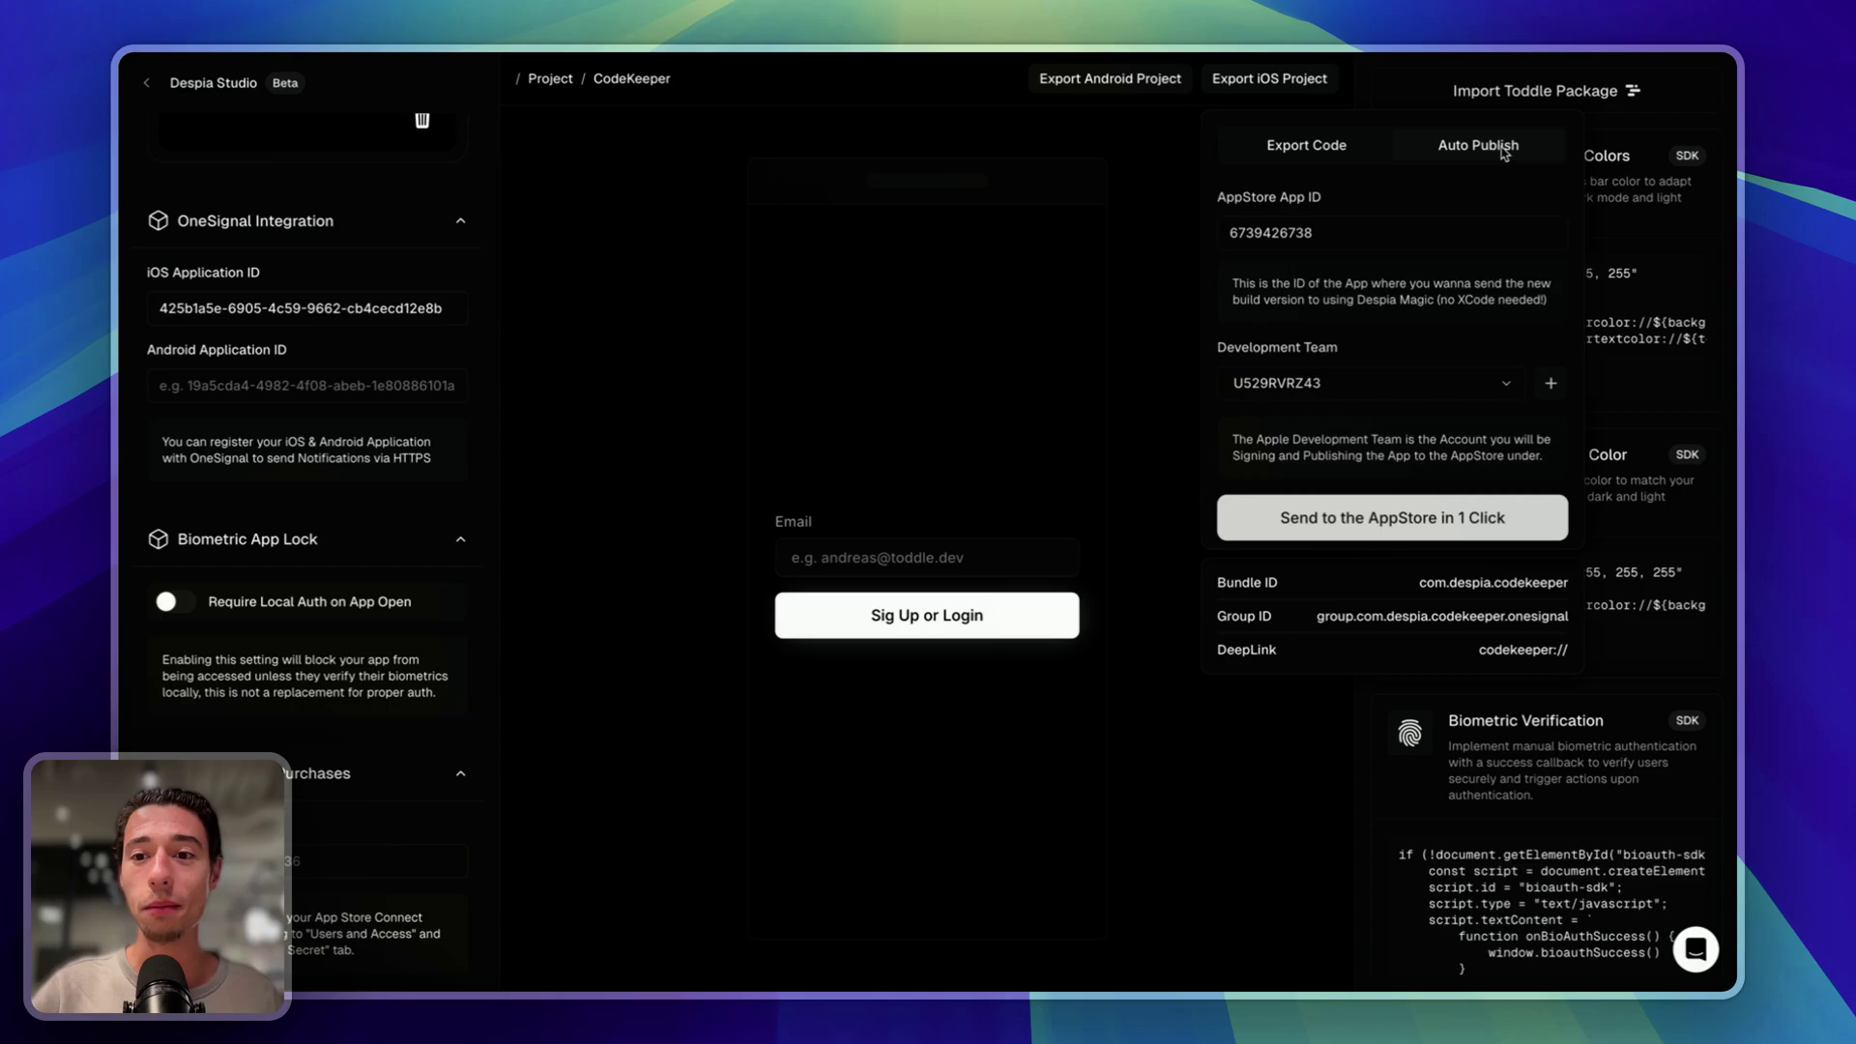
{"action": "double_click", "coordinate": [1327, 227]}
{"action": "left_click", "coordinate": [1349, 205]}
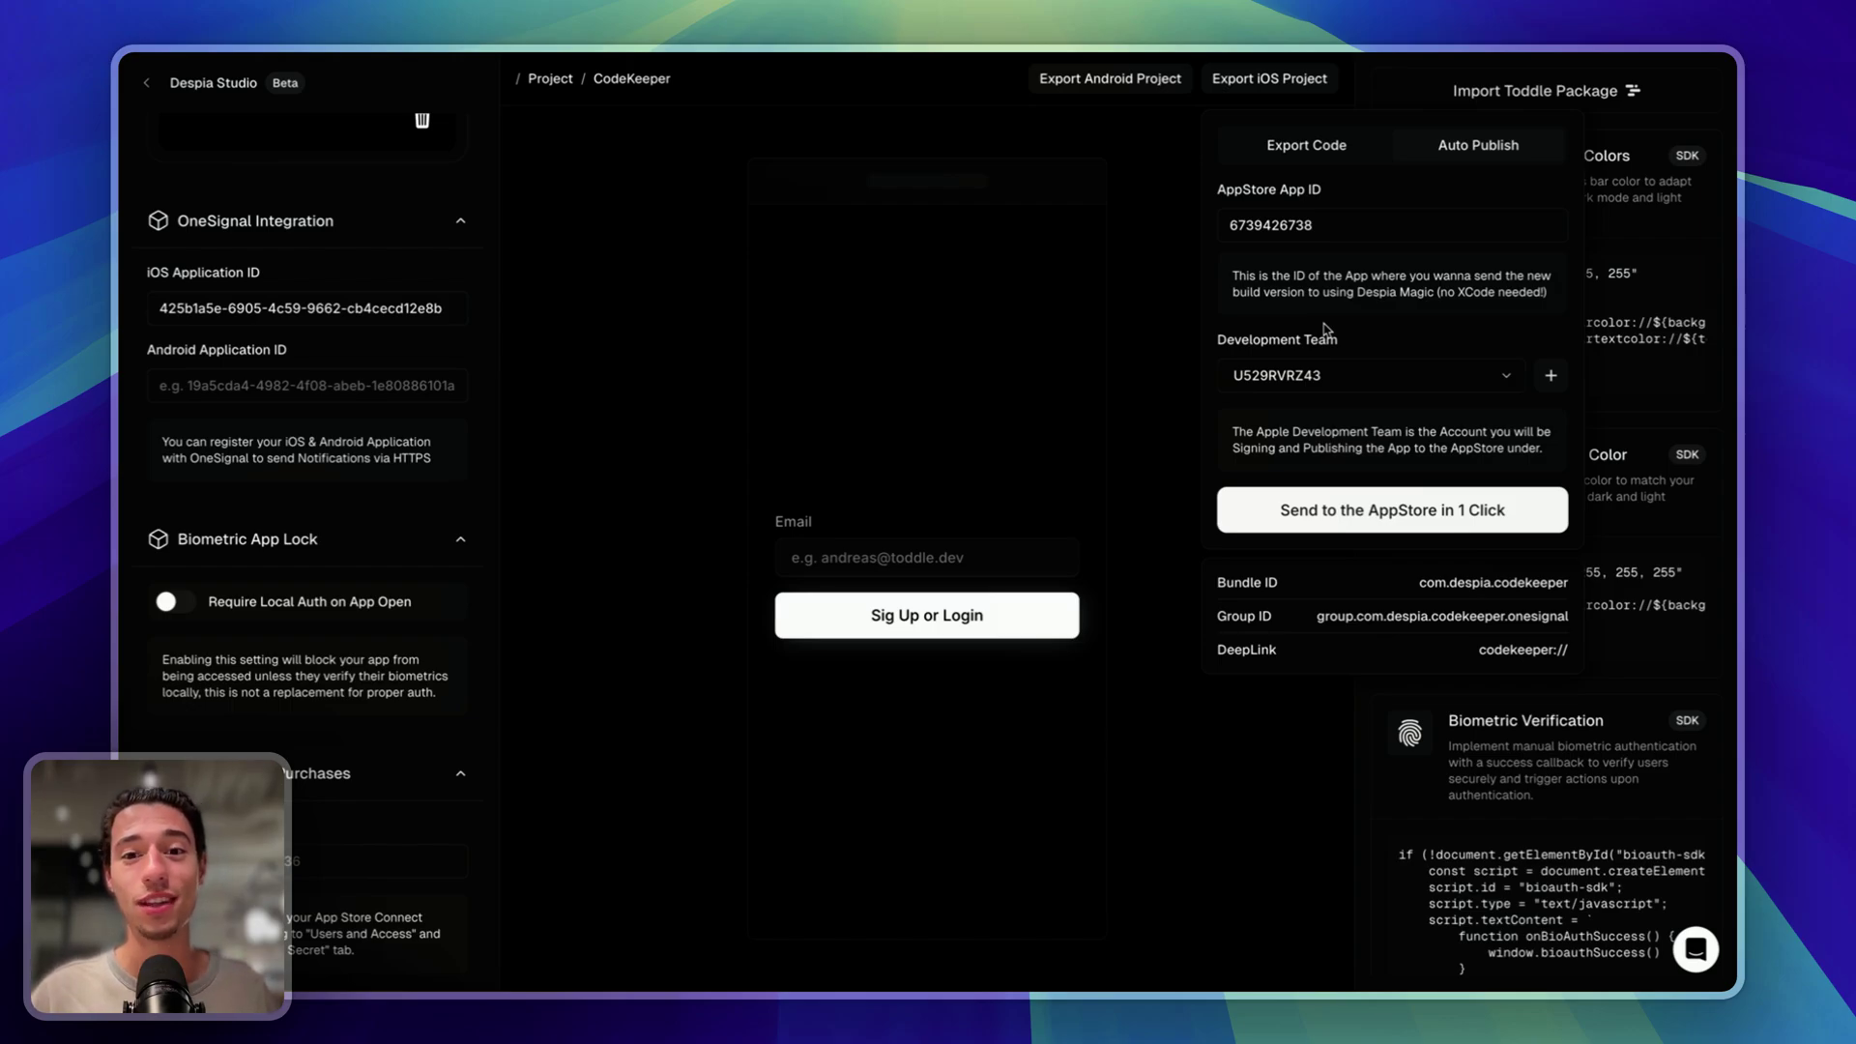
{"action": "left_click", "coordinate": [1329, 515]}
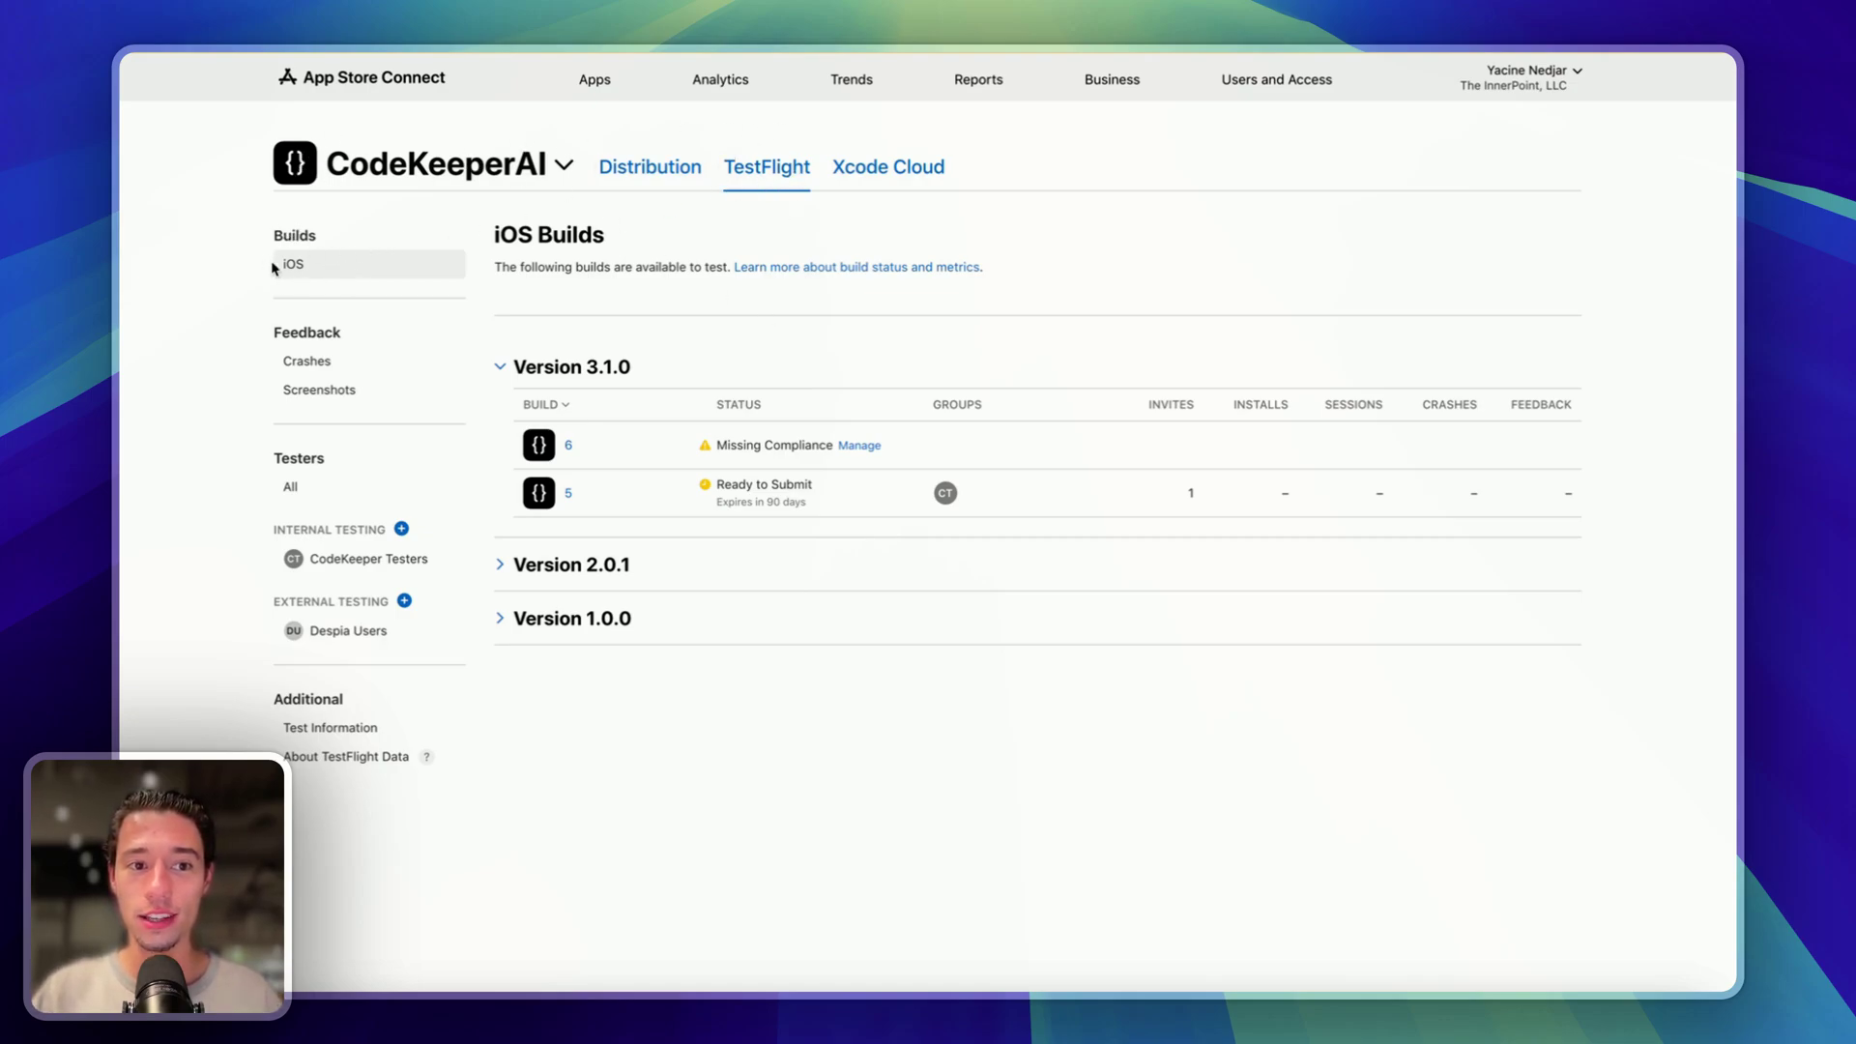
Step: Resolve the missing compliance of build 6 in App Store Connect by declaring "None of the algorithms mentioned above" and saving
{"action": "left_click", "coordinate": [871, 447]}
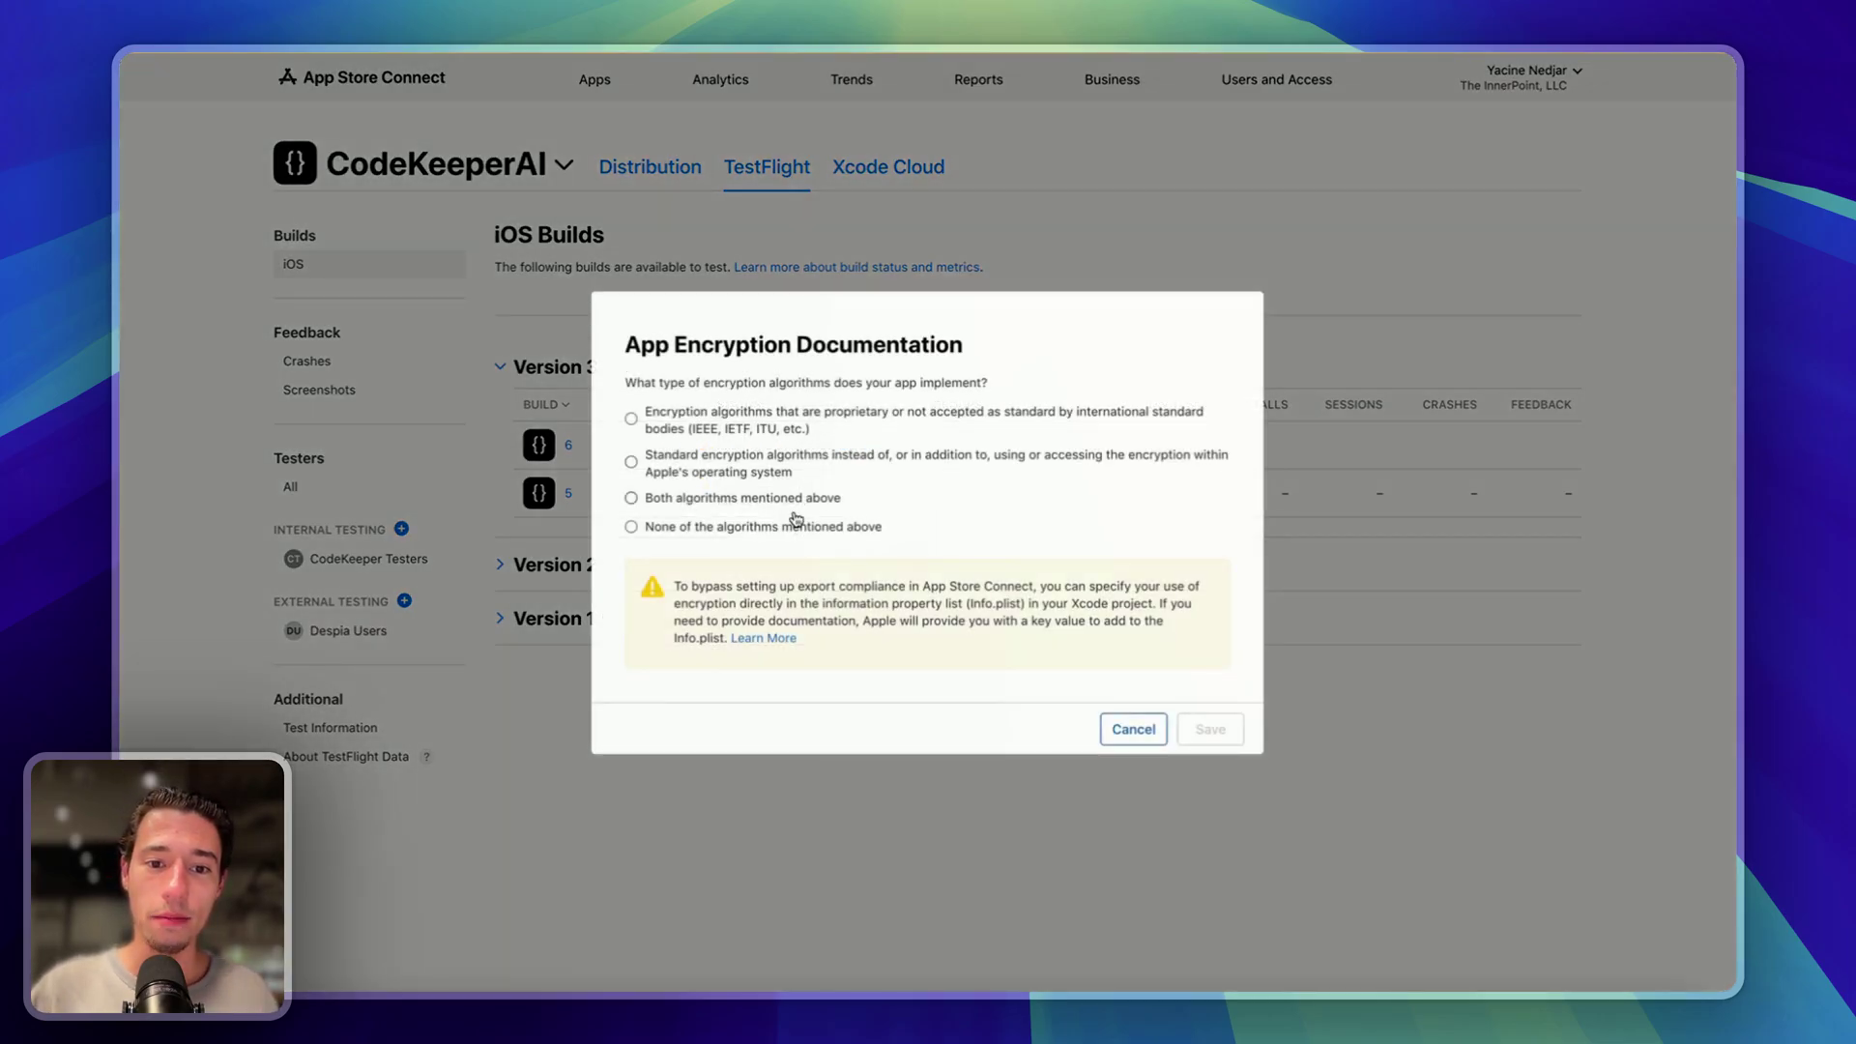
{"action": "left_click", "coordinate": [701, 529]}
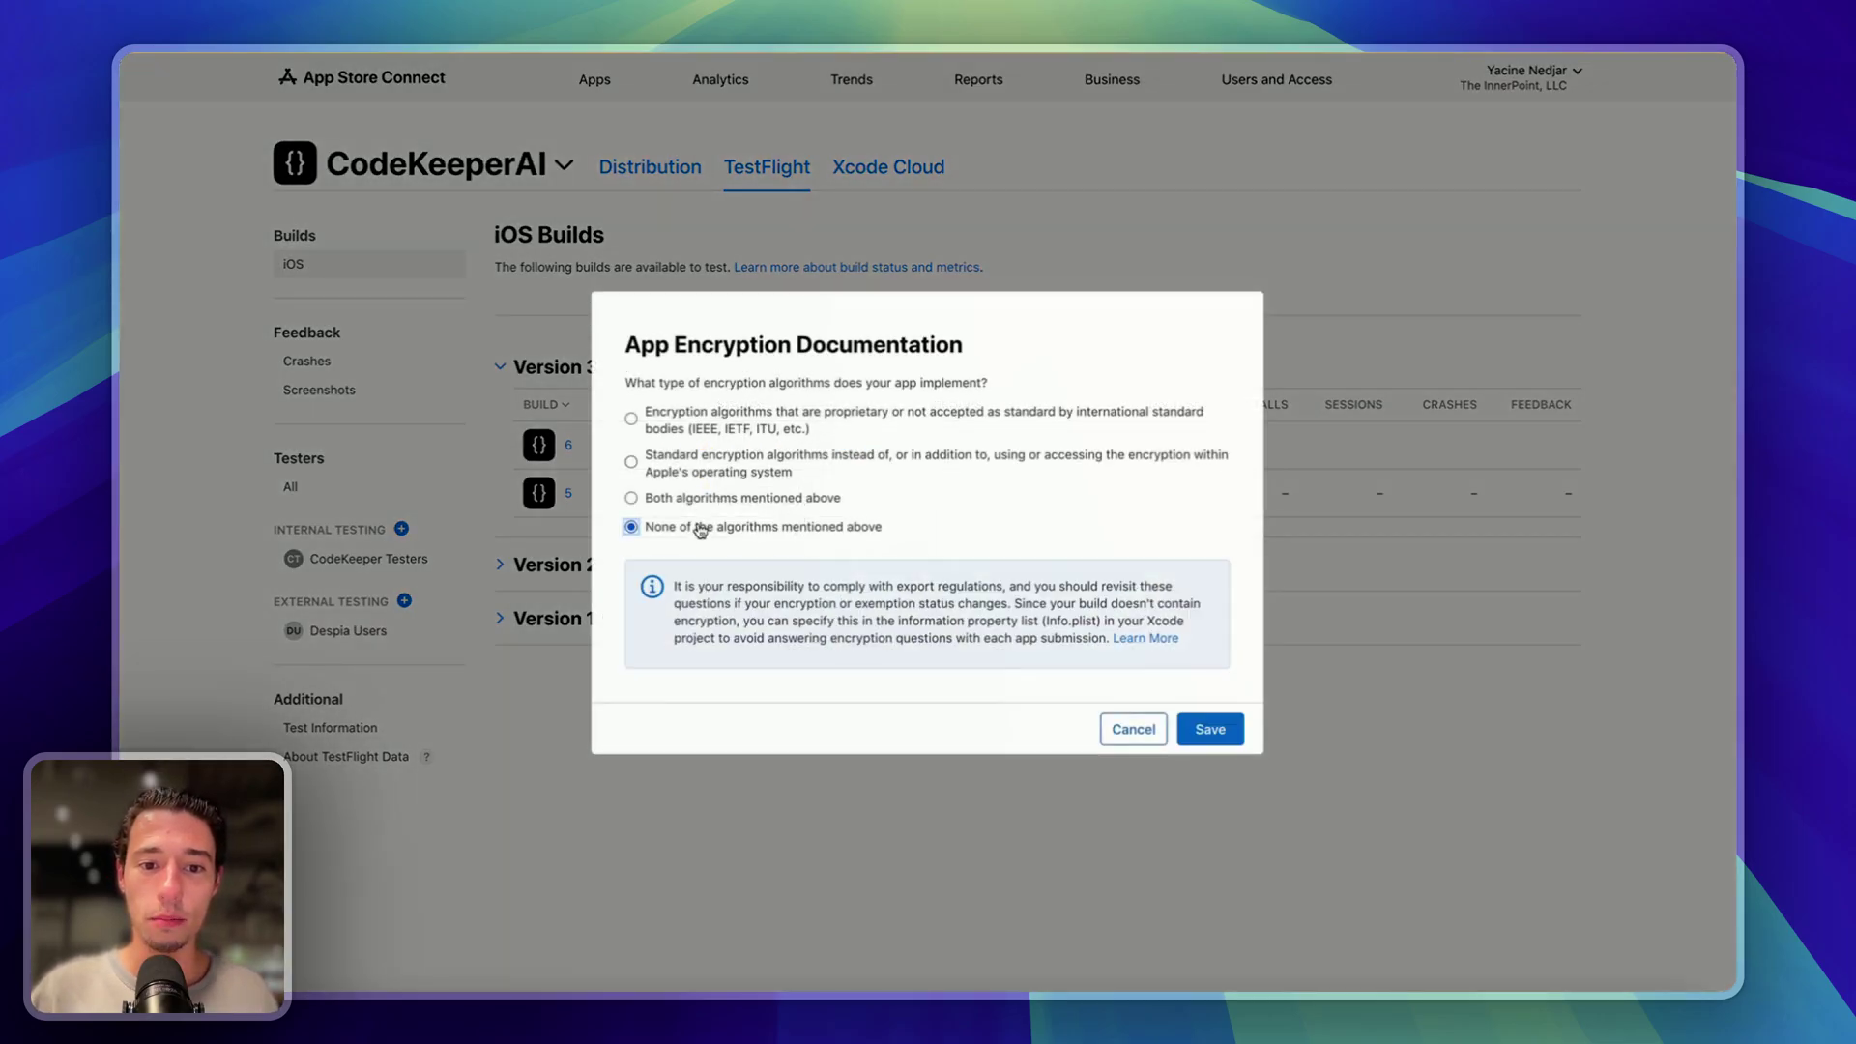
{"action": "left_click", "coordinate": [1211, 732]}
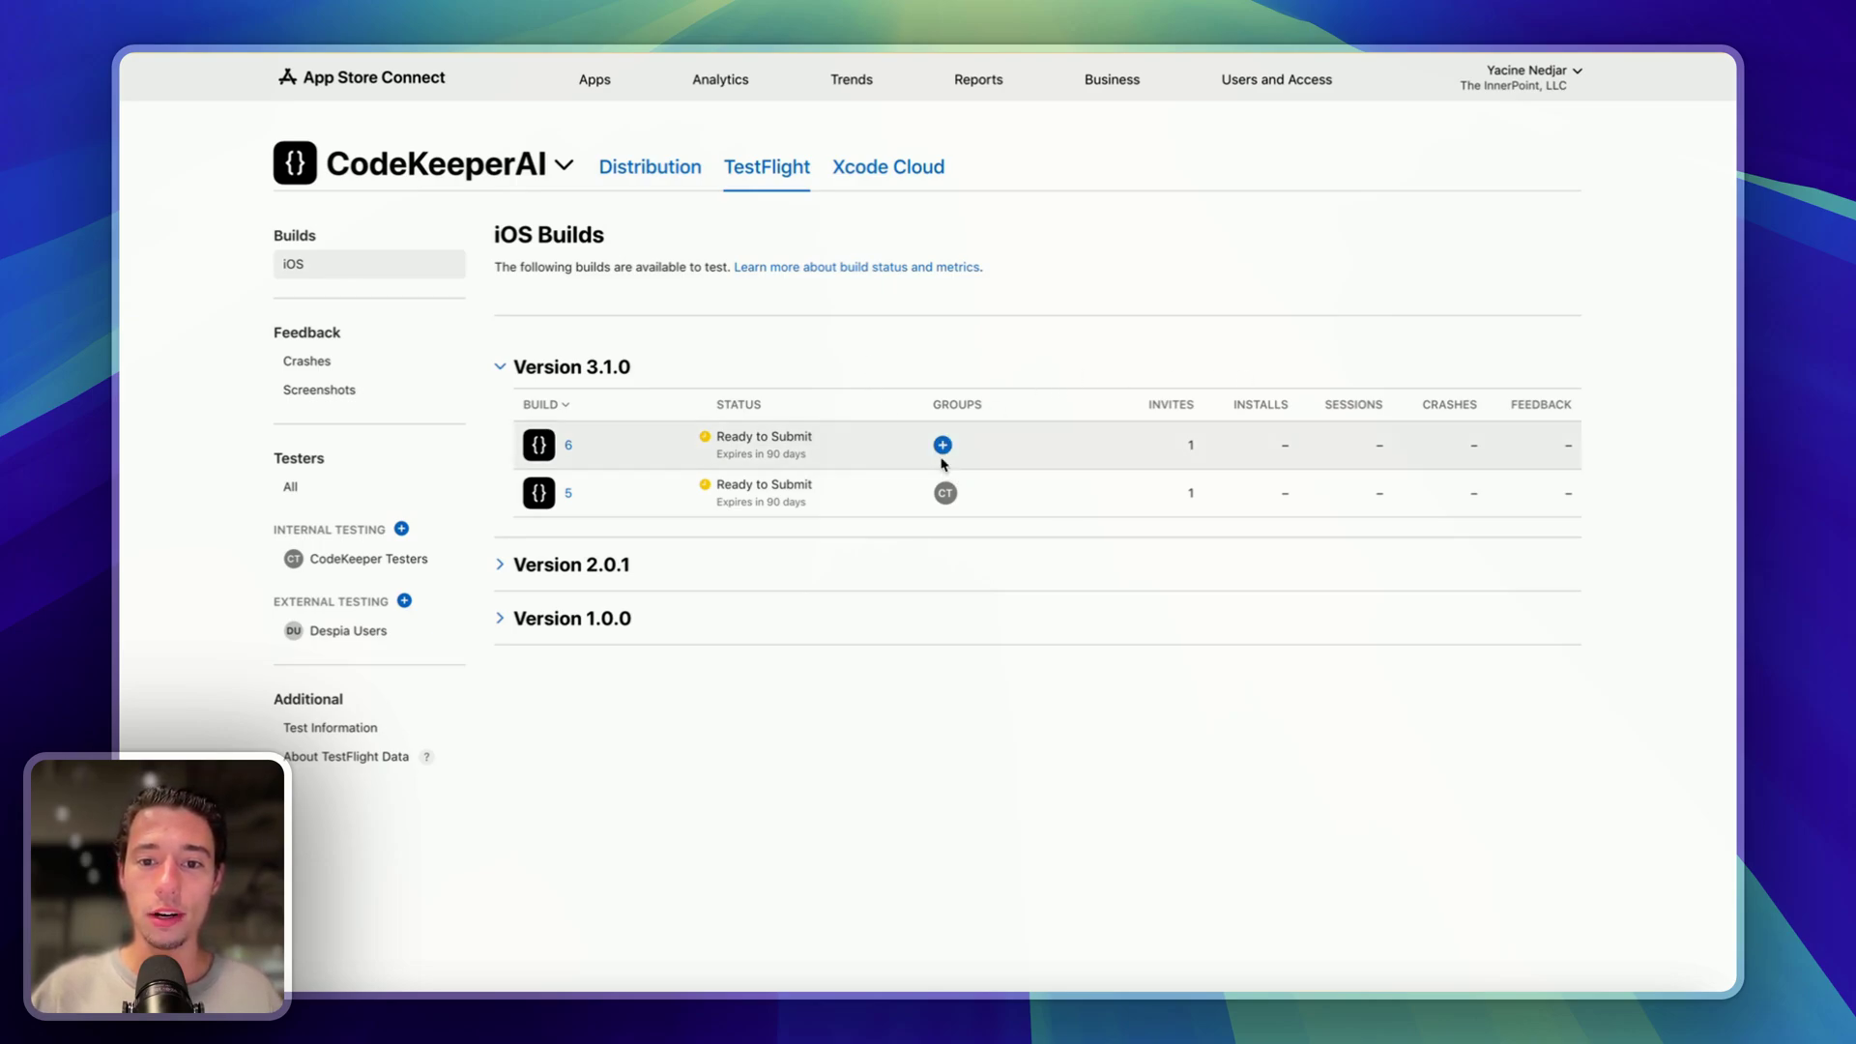
Step: Assign build 6 to the internal group CodeKeeper Testers and reload the builds page
{"action": "left_click", "coordinate": [942, 446]}
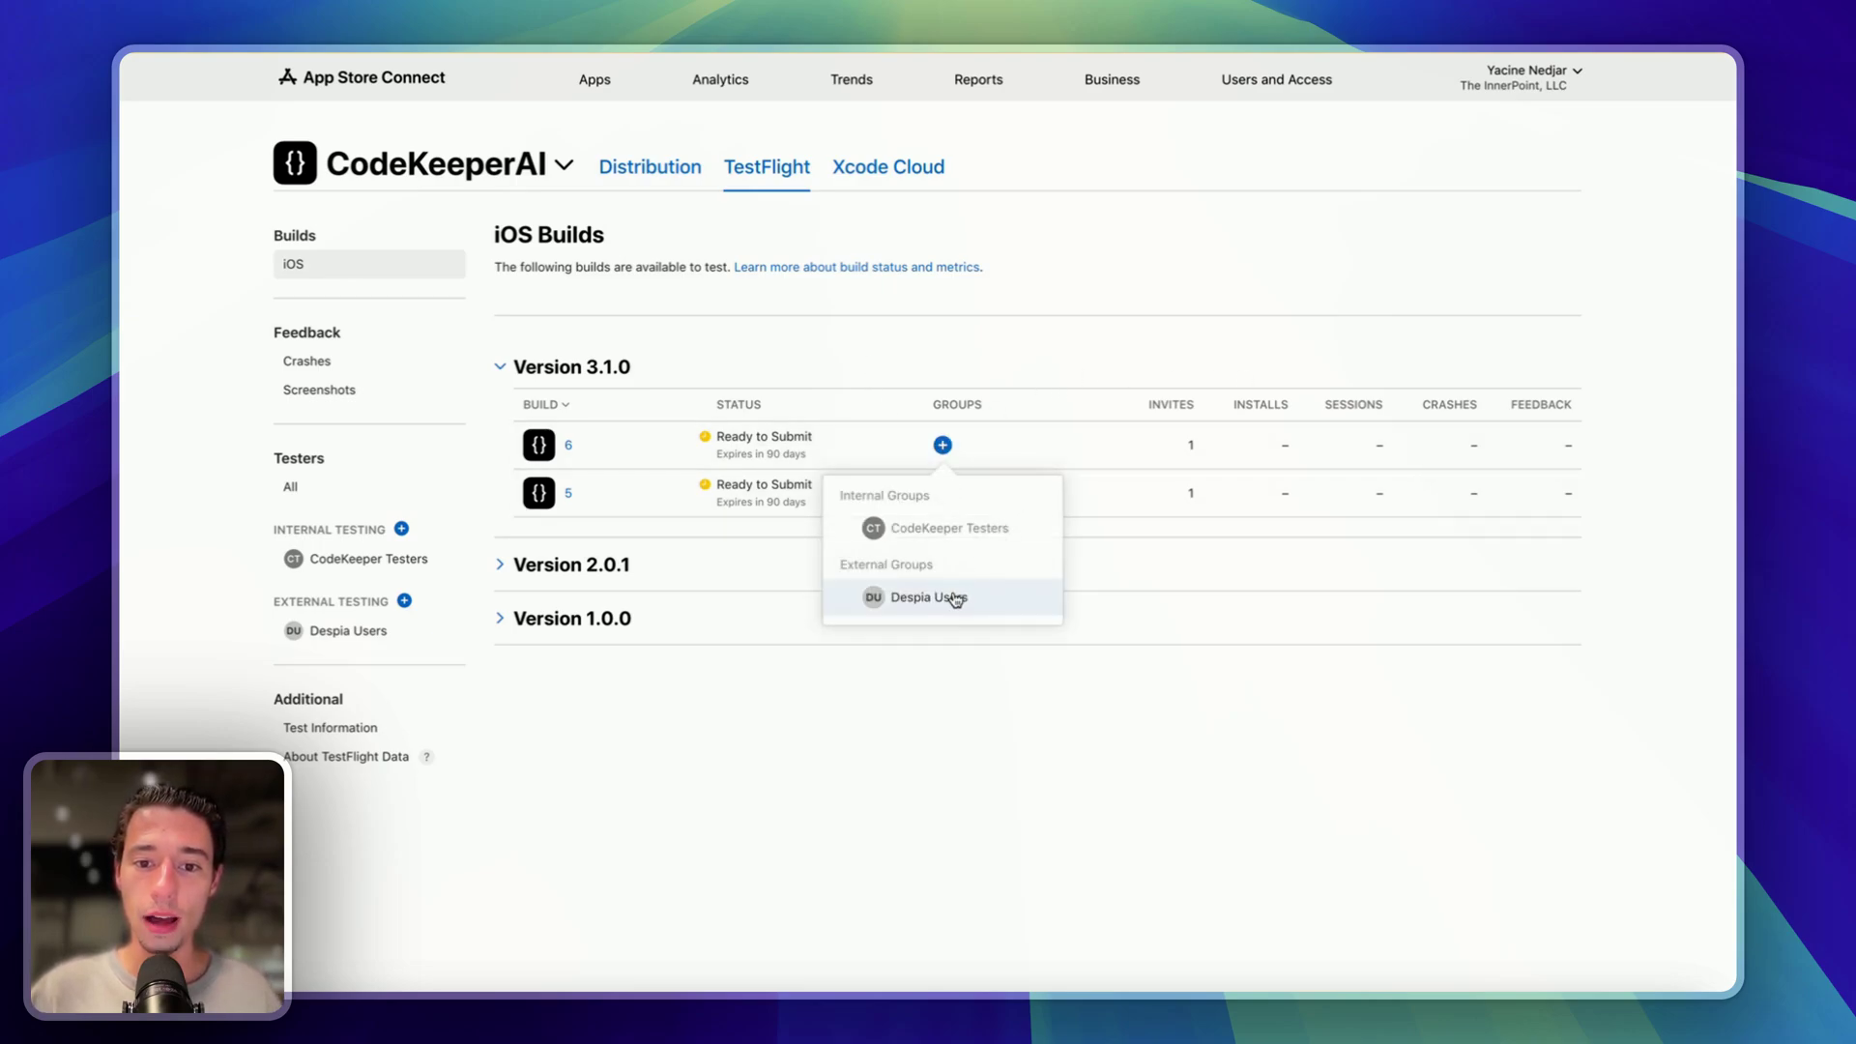
{"action": "left_click", "coordinate": [945, 530]}
{"action": "mouse_move", "coordinate": [130, 116]}
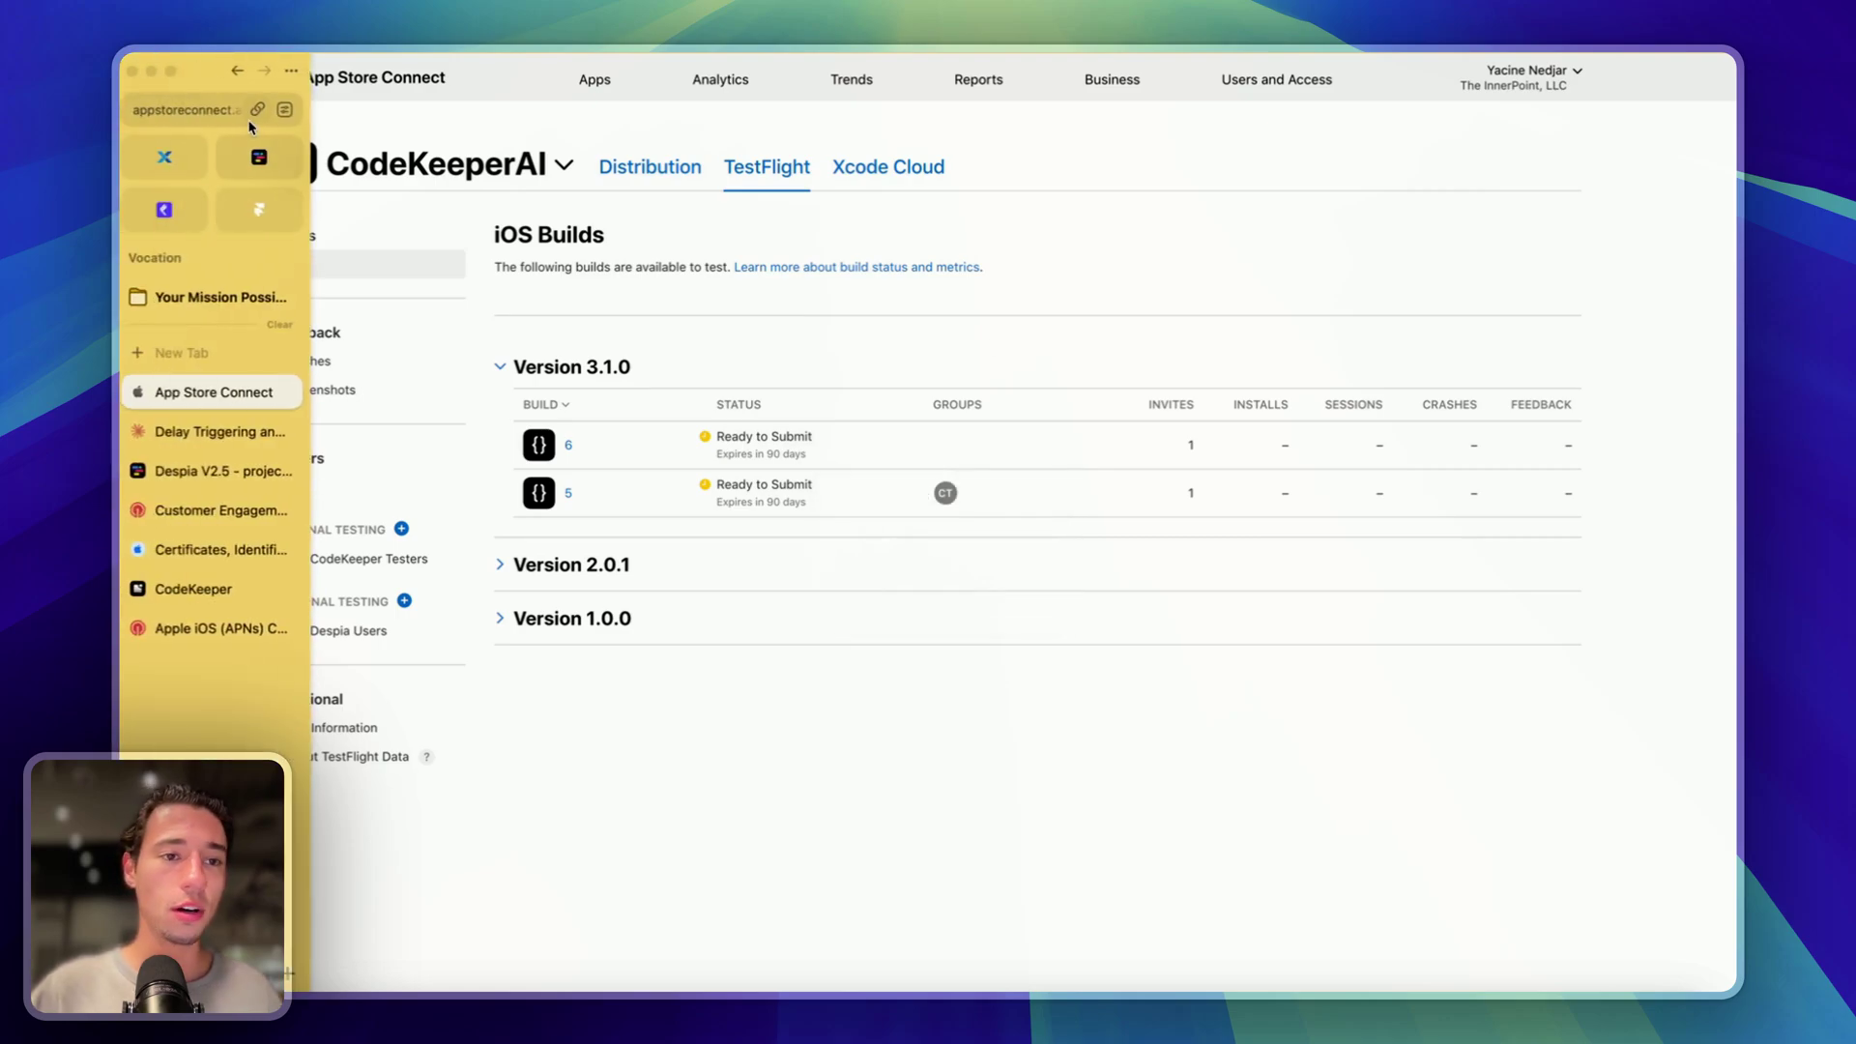
{"action": "left_click", "coordinate": [190, 114]}
{"action": "key", "text": "Return"}
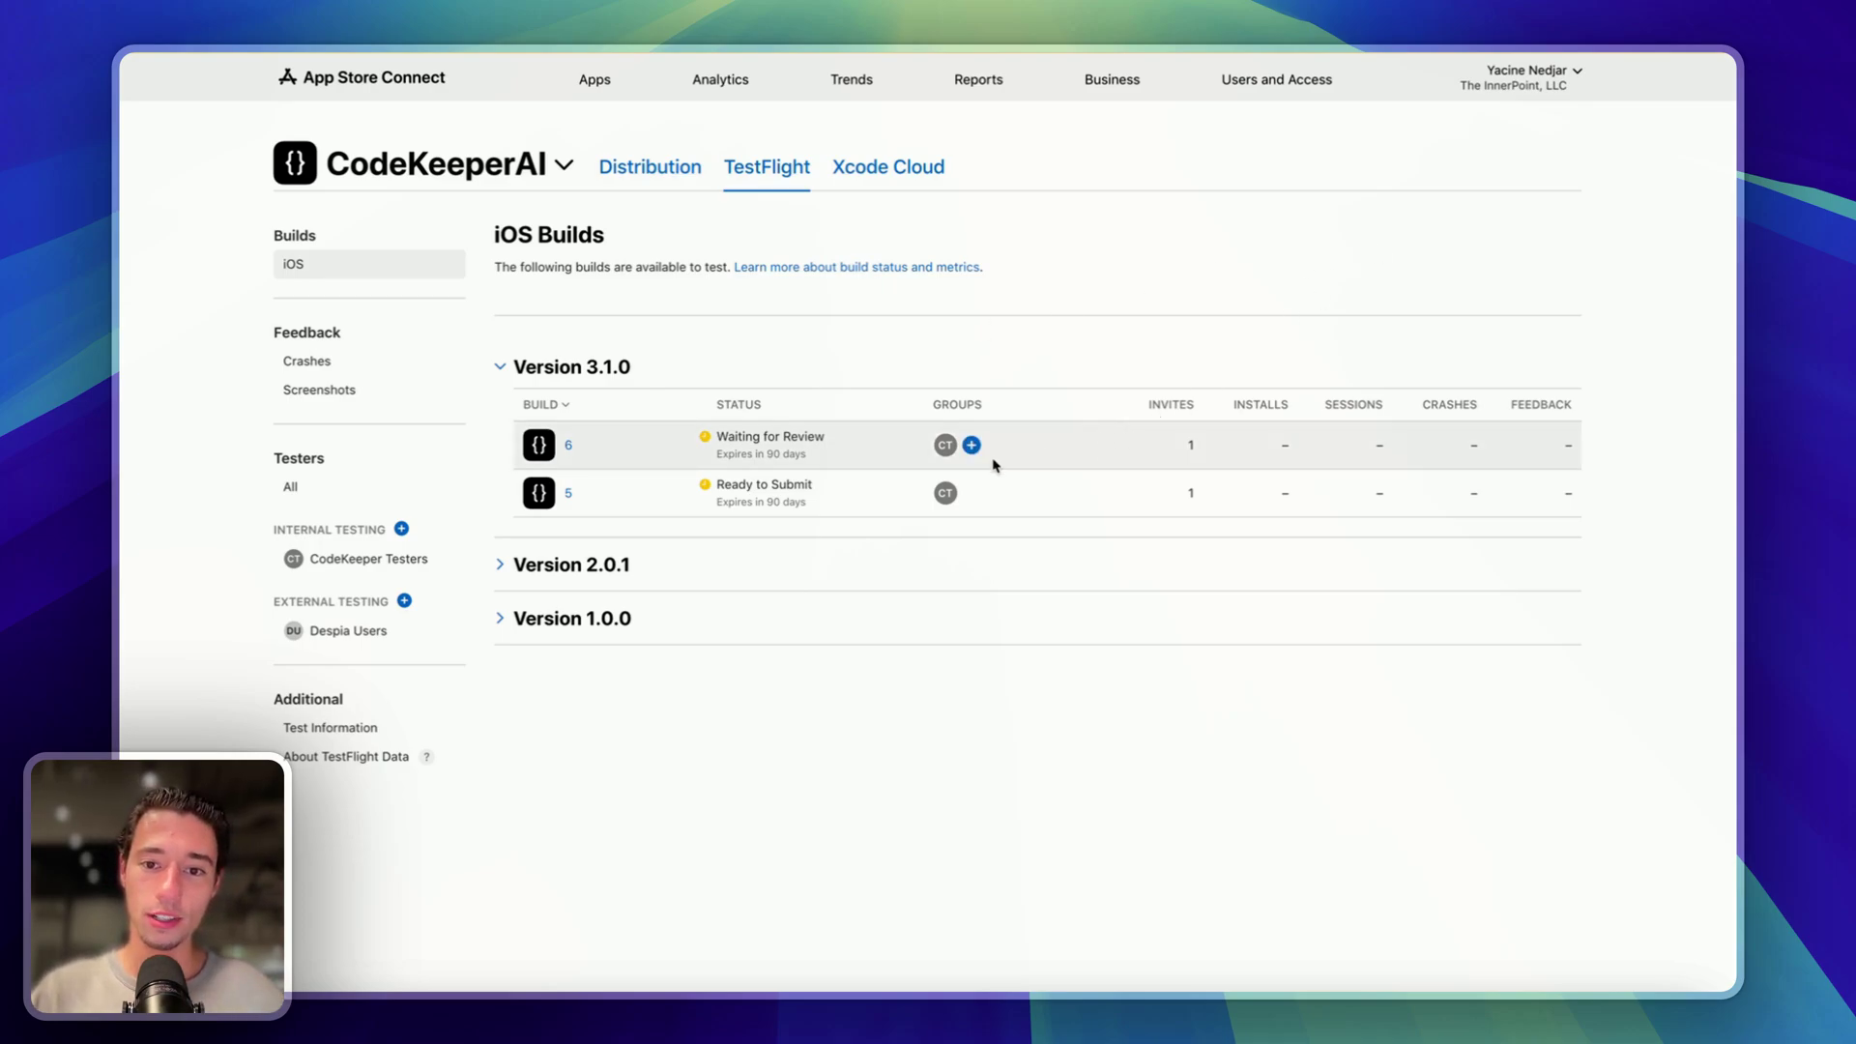
Step: Add the external group Despia Users to build 6 and reload the builds page
{"action": "left_click", "coordinate": [971, 444]}
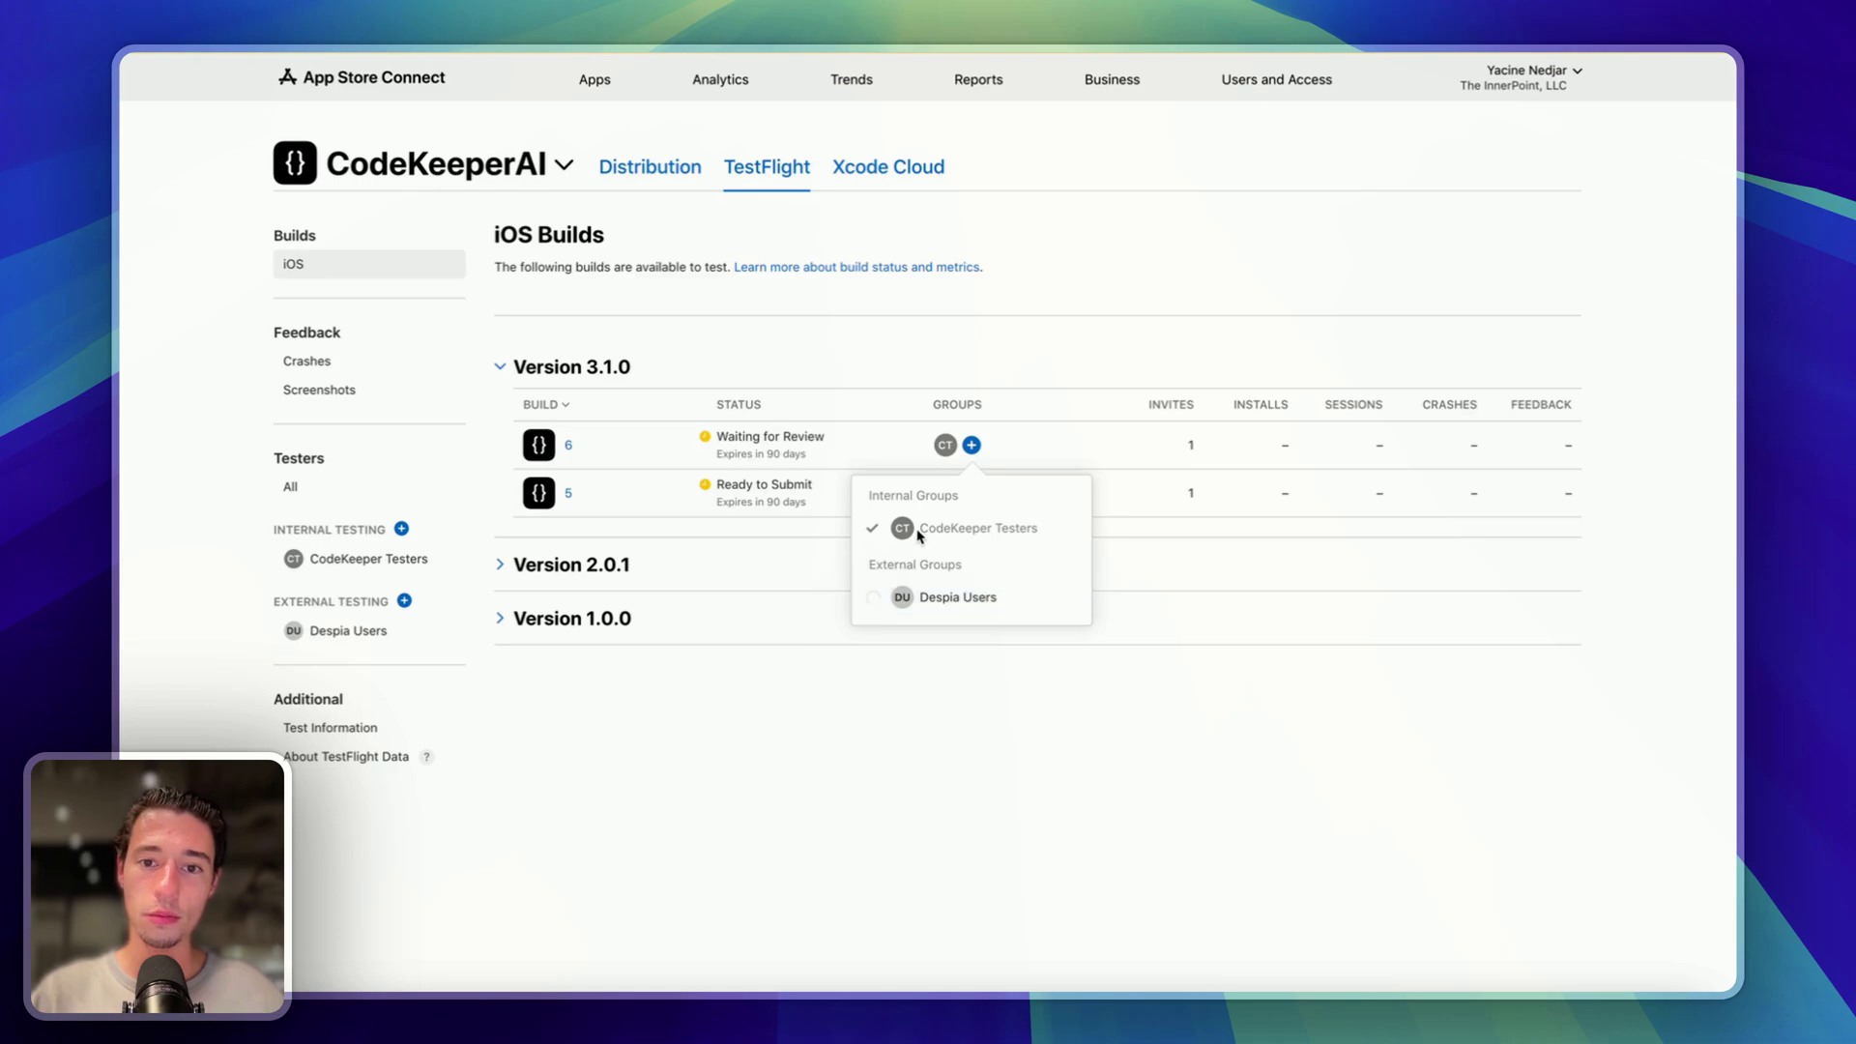
{"action": "left_click", "coordinate": [882, 597]}
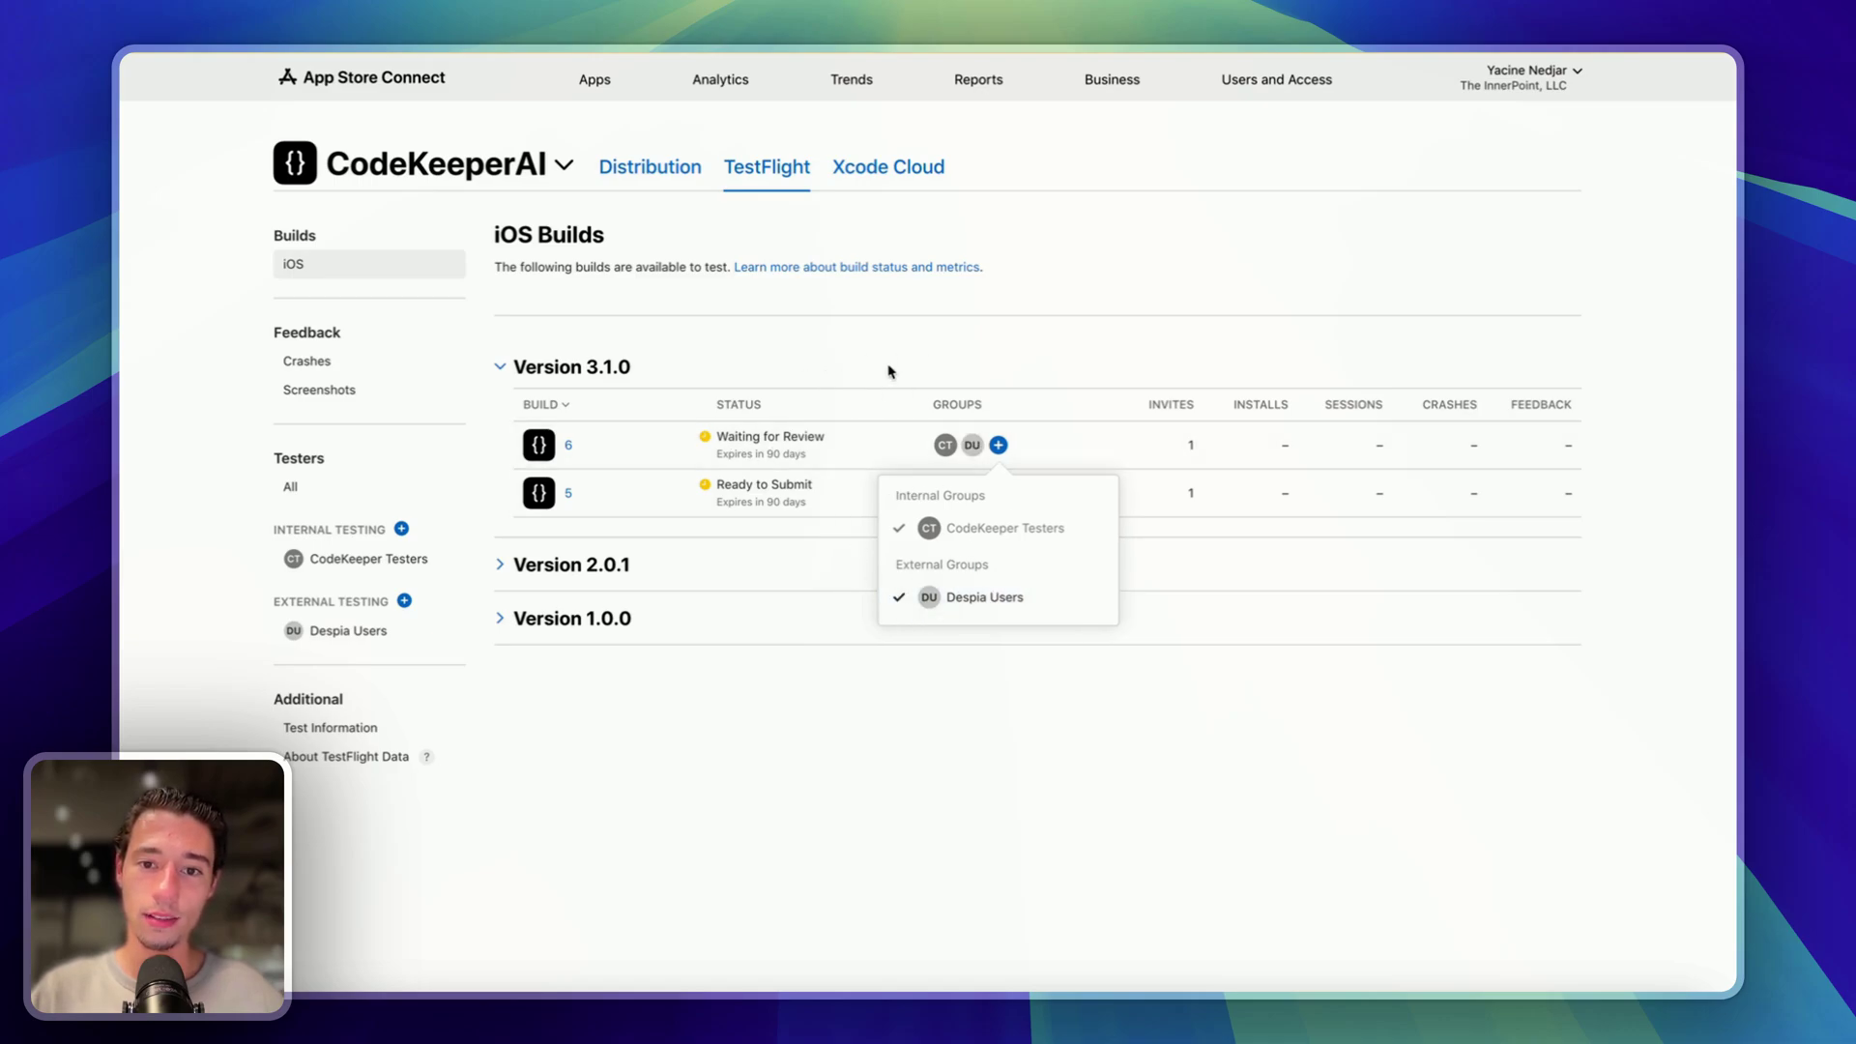
{"action": "left_click", "coordinate": [910, 328]}
{"action": "mouse_move", "coordinate": [123, 145]}
{"action": "left_click", "coordinate": [206, 108]}
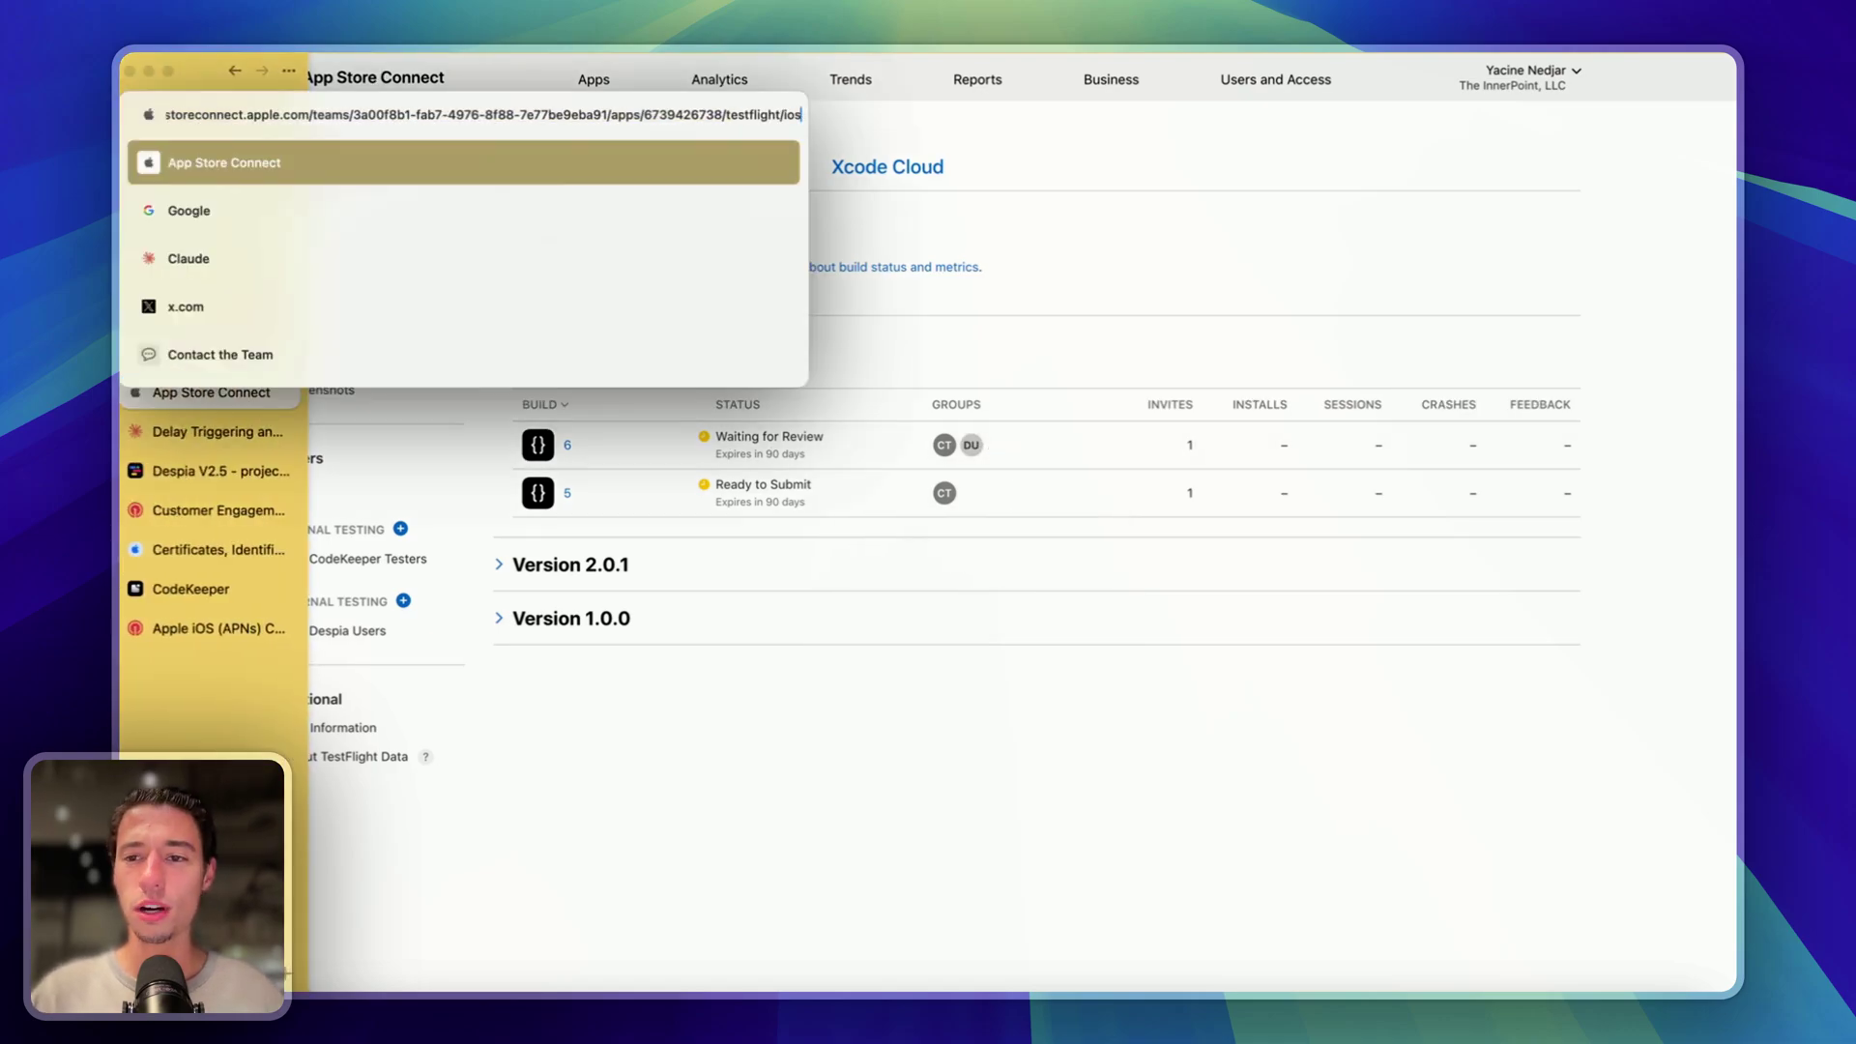
{"action": "key", "text": "Return"}
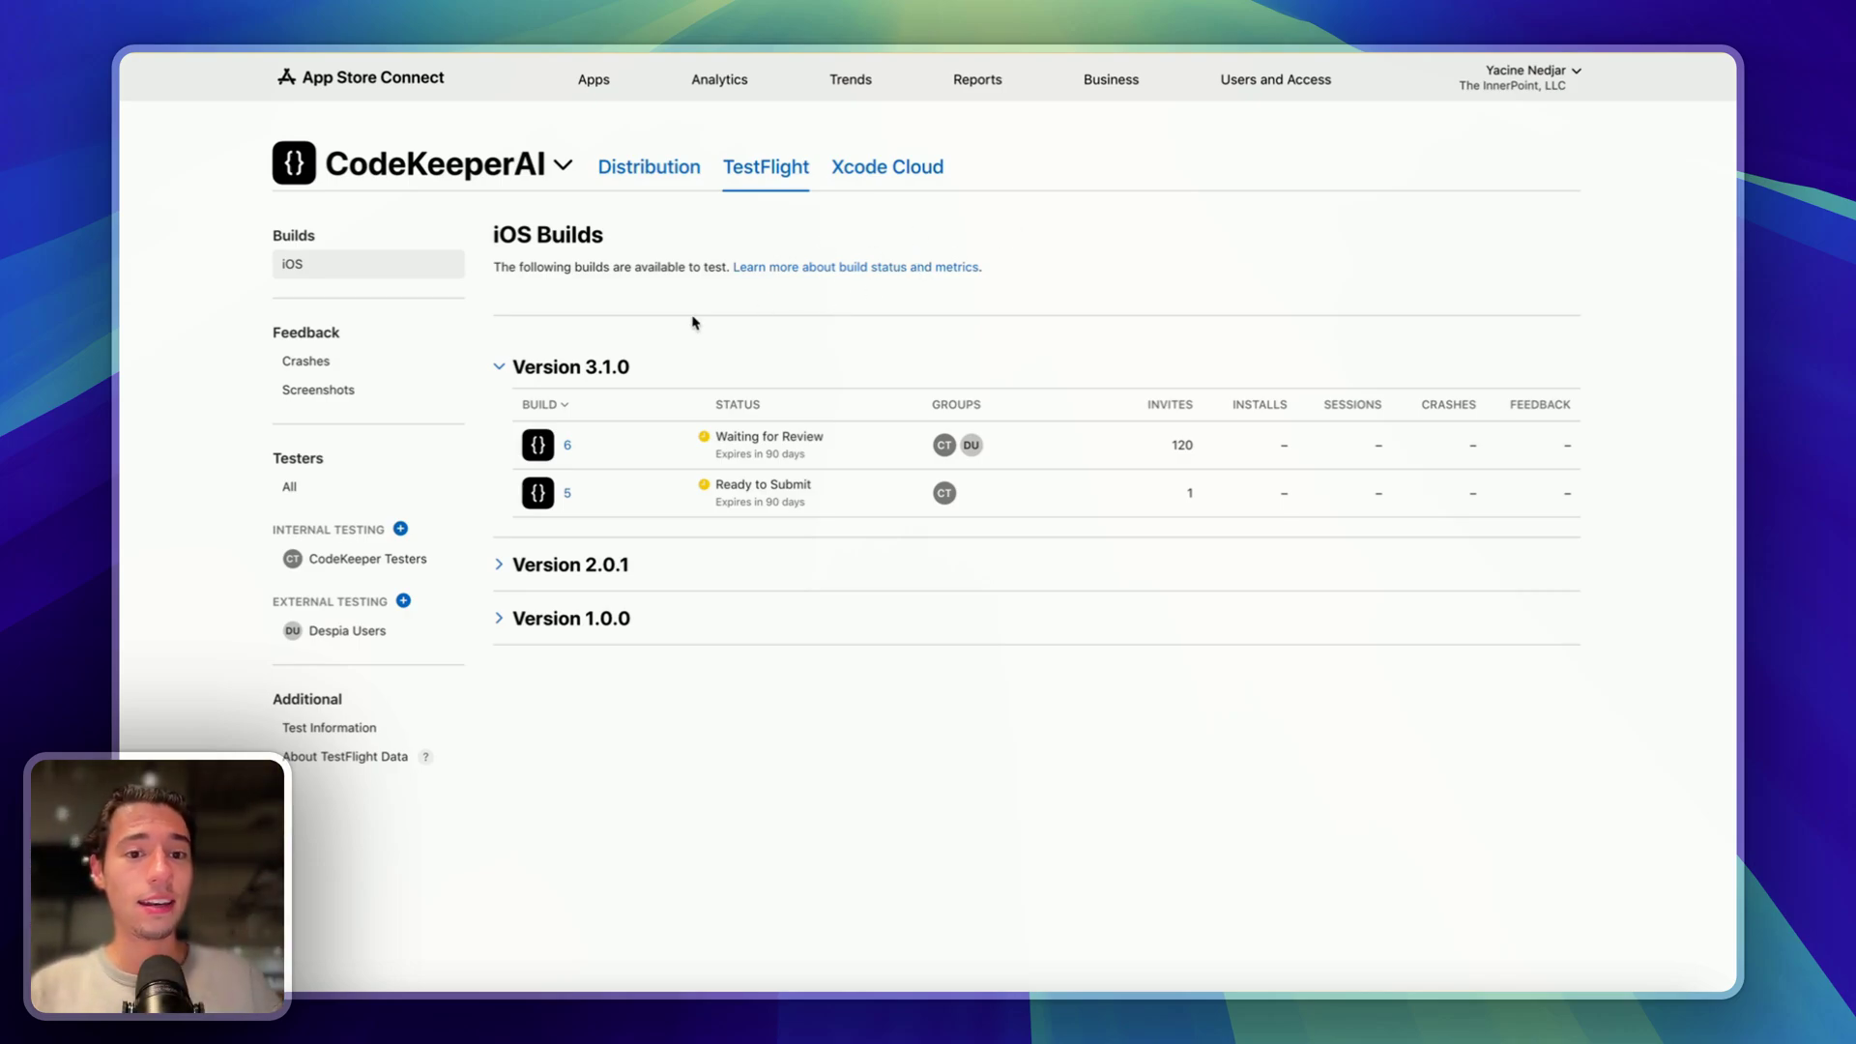
Step: Return to OneSignal's APNs configuration, check for subscribed users, and start a new push message
{"action": "mouse_move", "coordinate": [126, 546]}
{"action": "left_click", "coordinate": [190, 627]}
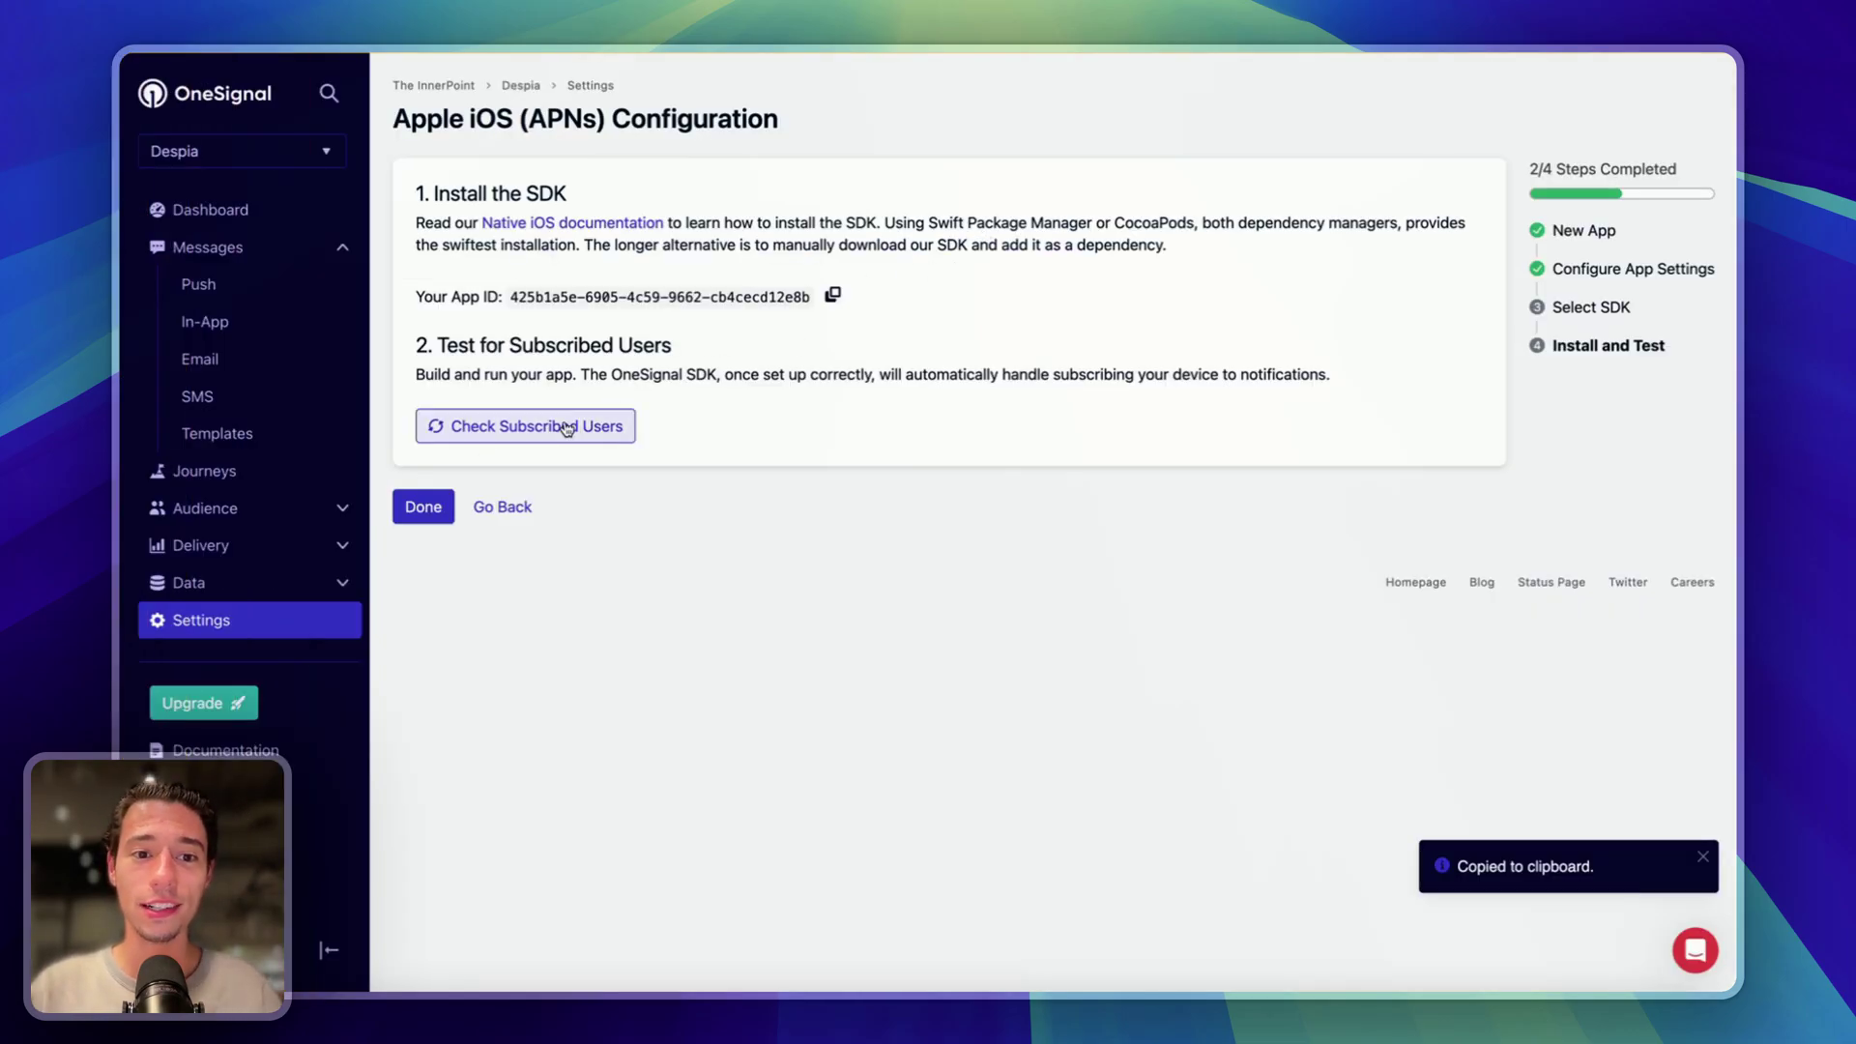
{"action": "left_click", "coordinate": [474, 433]}
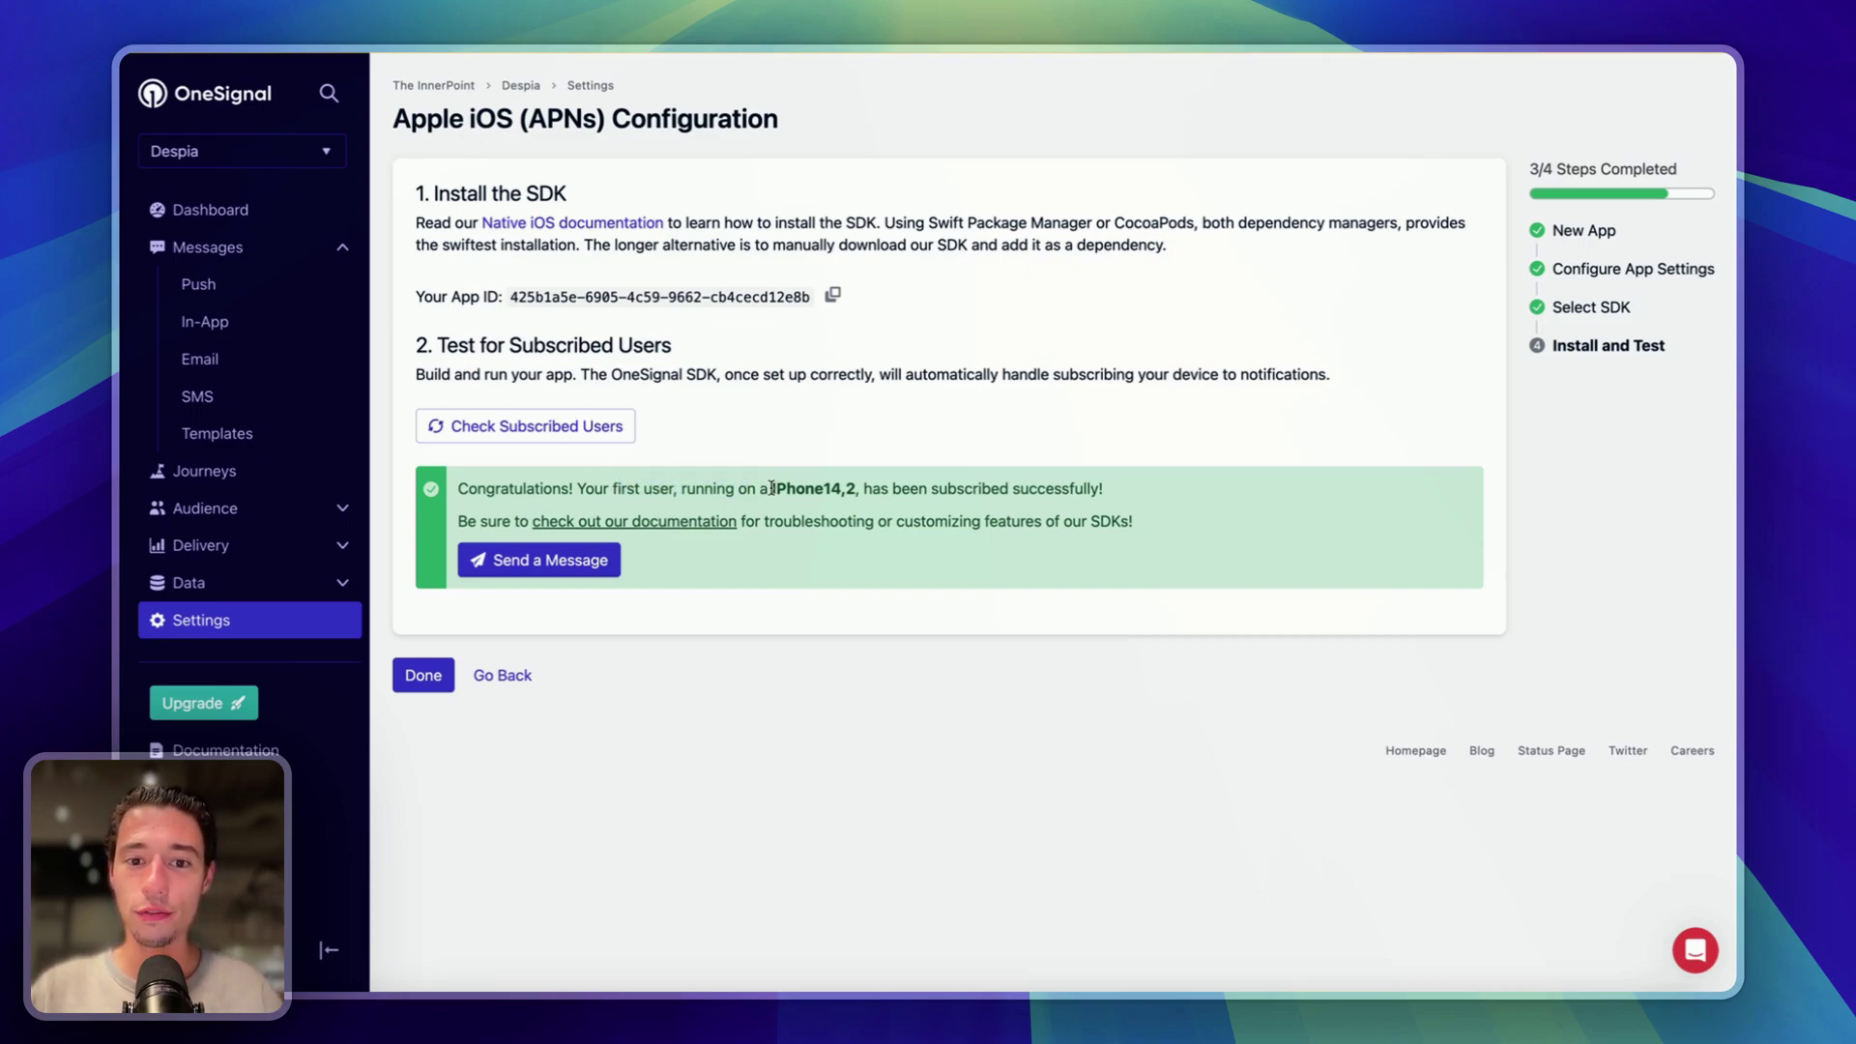
{"action": "left_click_drag", "start_coordinate": [771, 488], "coordinate": [864, 488]}
{"action": "left_click", "coordinate": [952, 506]}
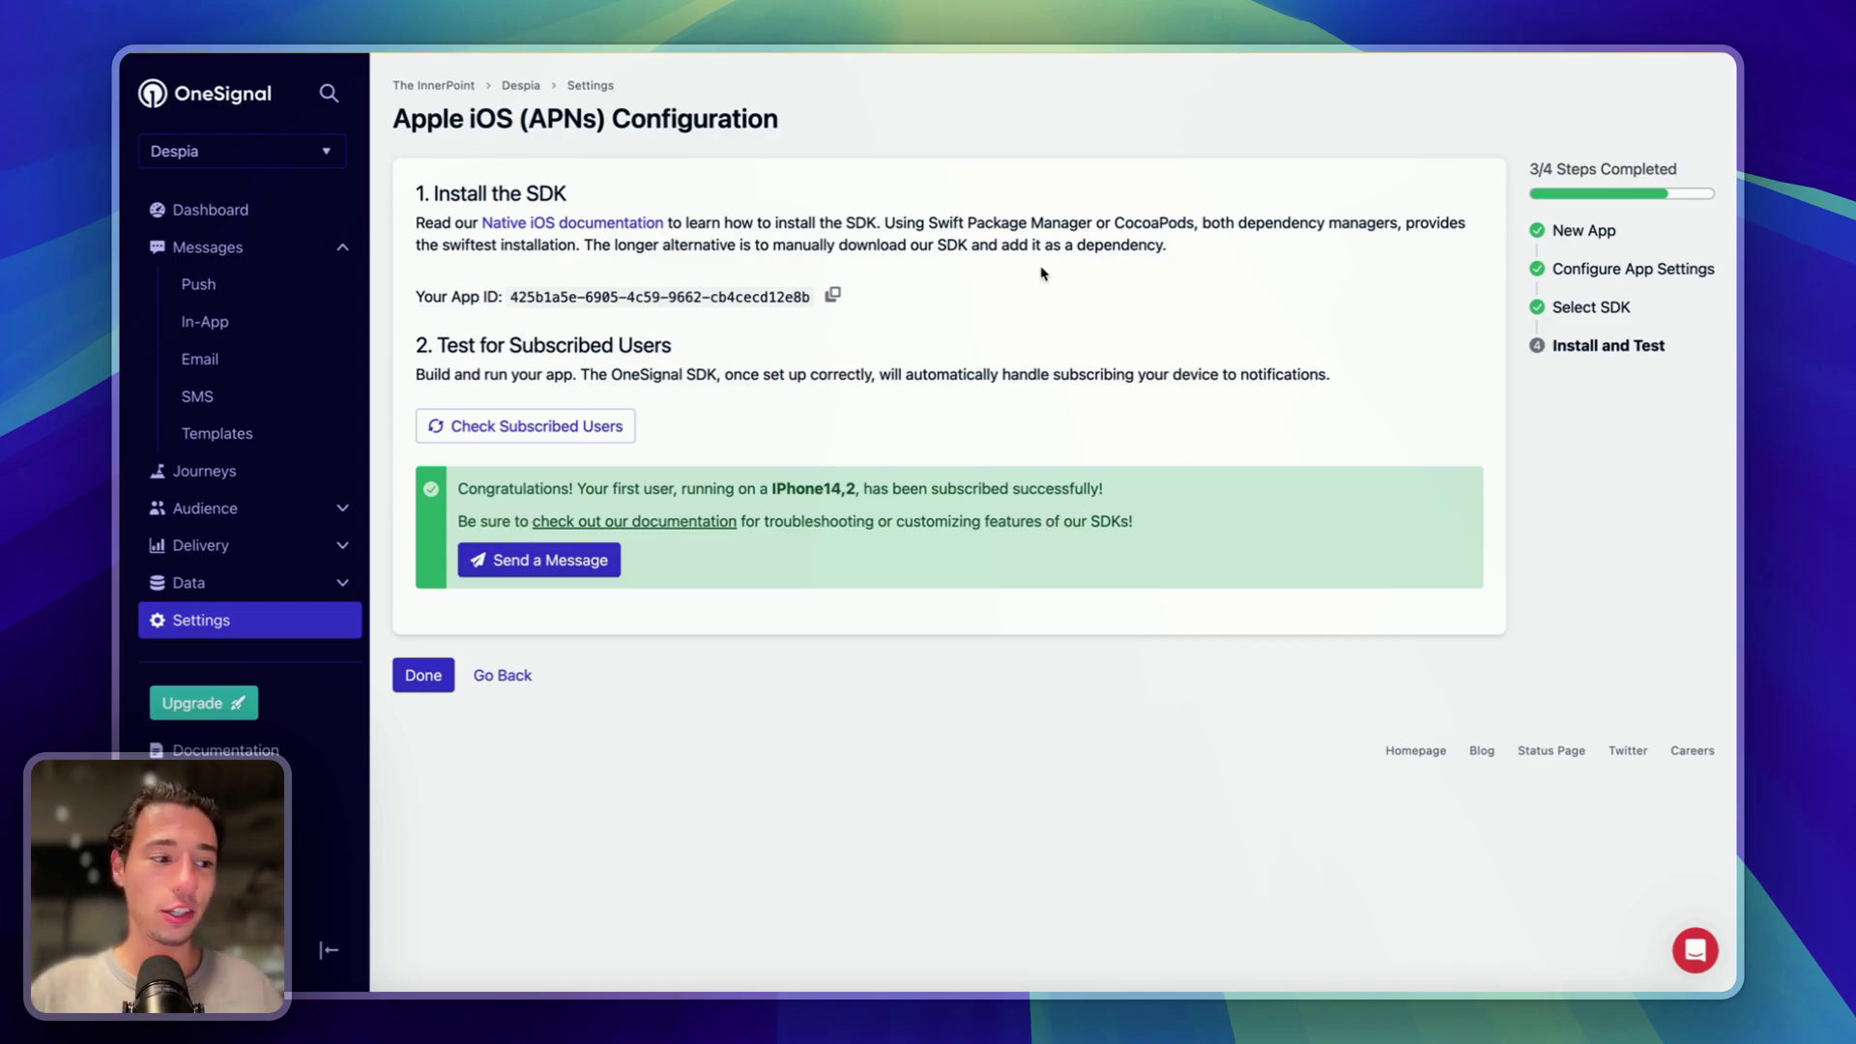
{"action": "left_click", "coordinate": [599, 562]}
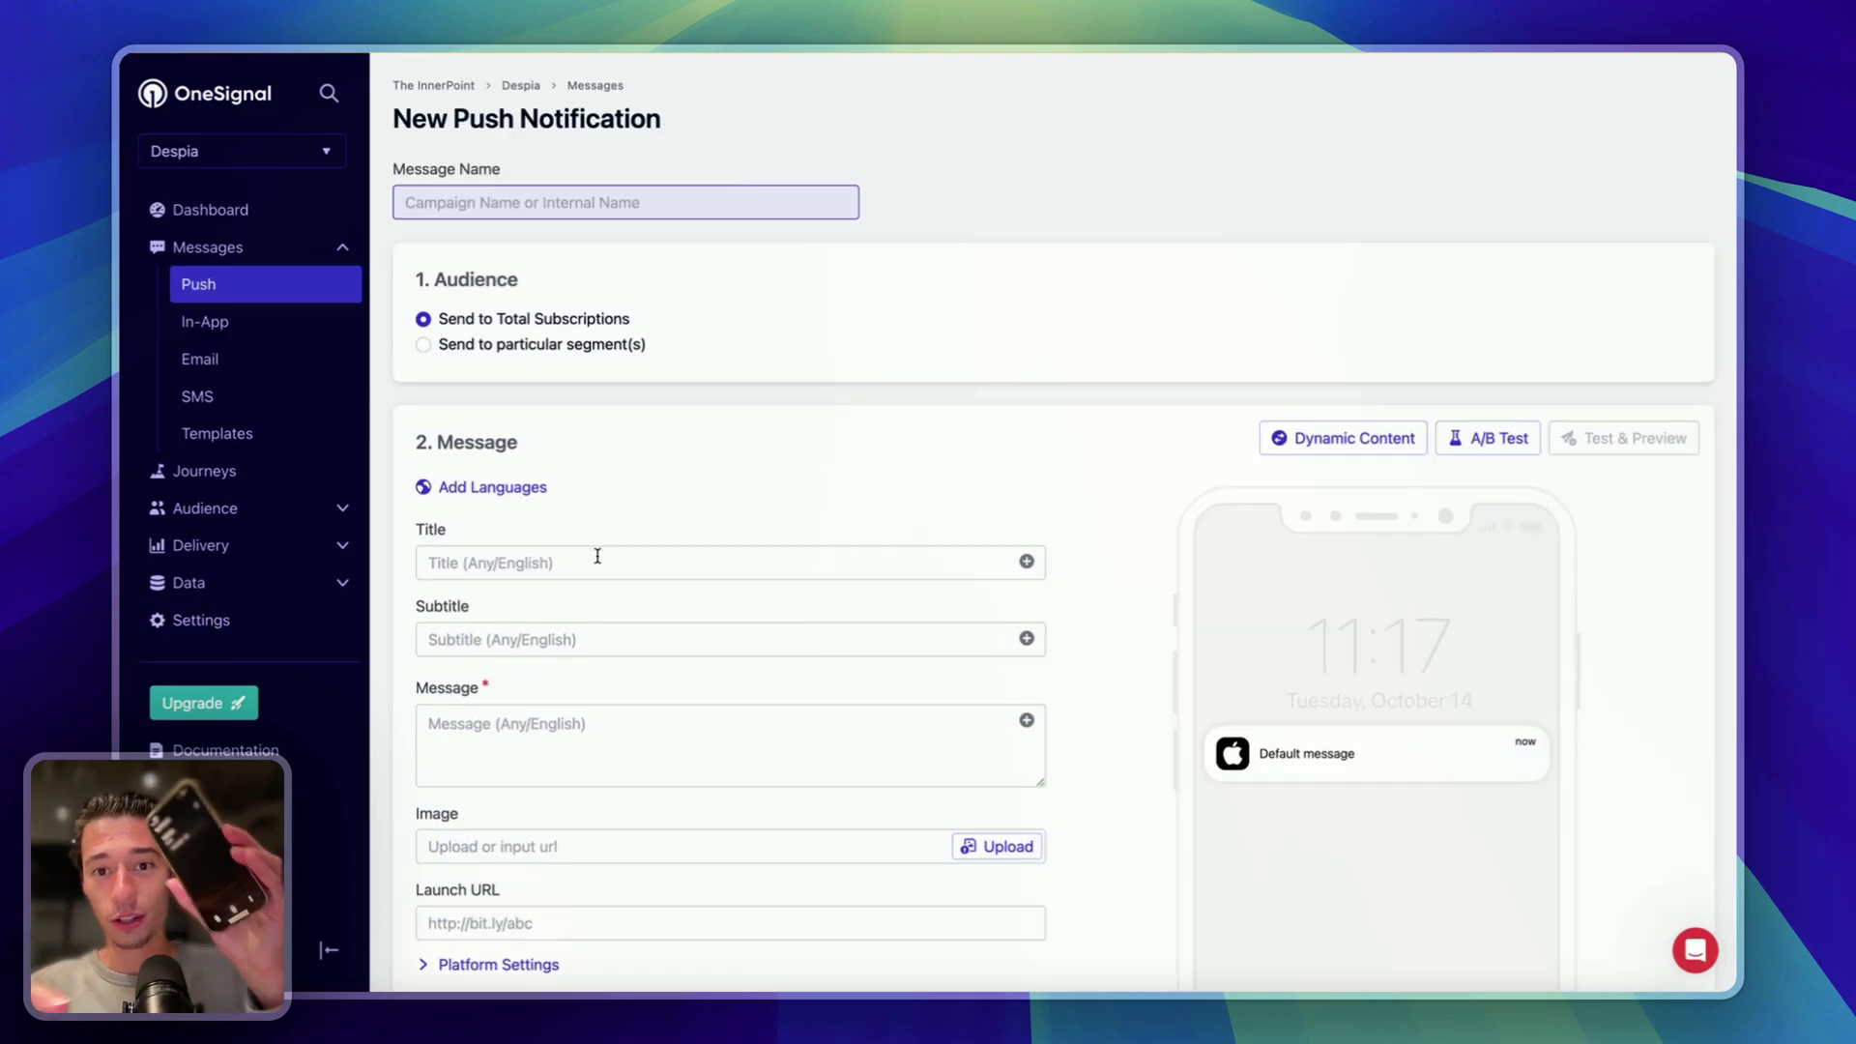
Step: Title the new push notification "Test Message for Despia User #1"
{"action": "left_click", "coordinate": [532, 559]}
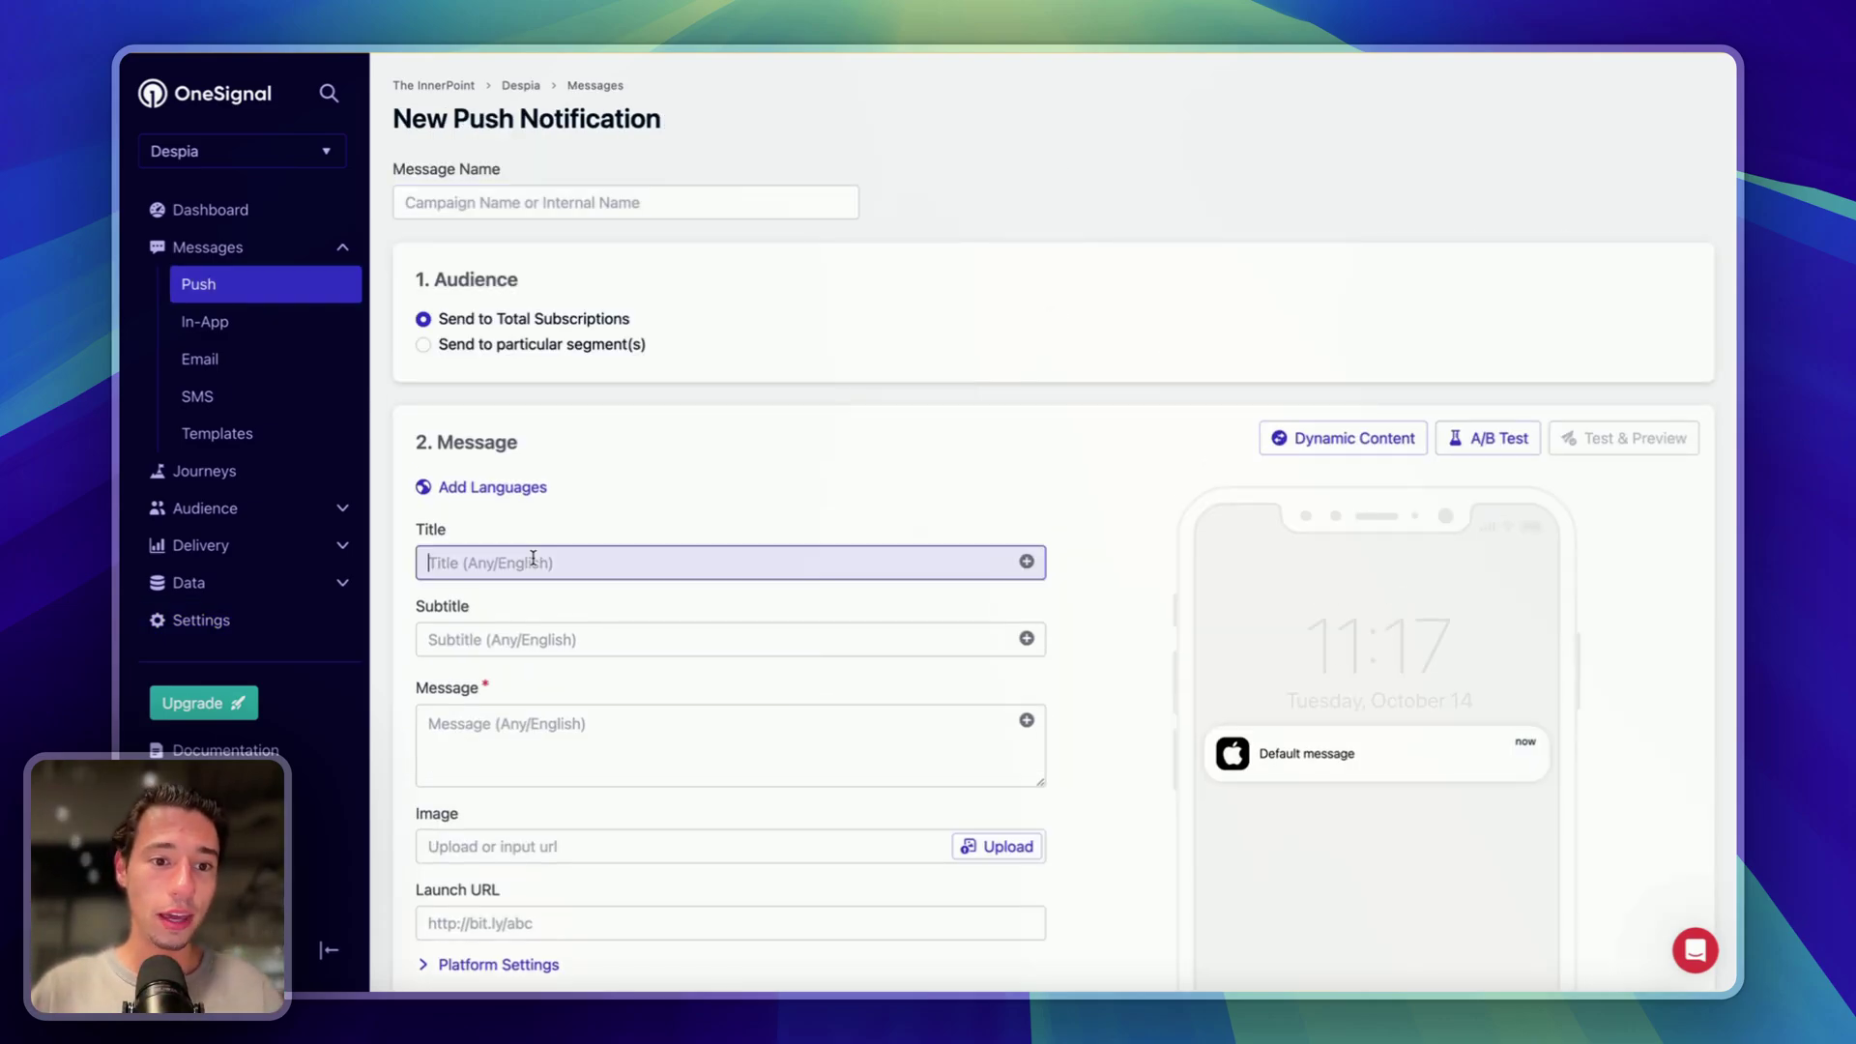
{"action": "type", "text": "Twst"}
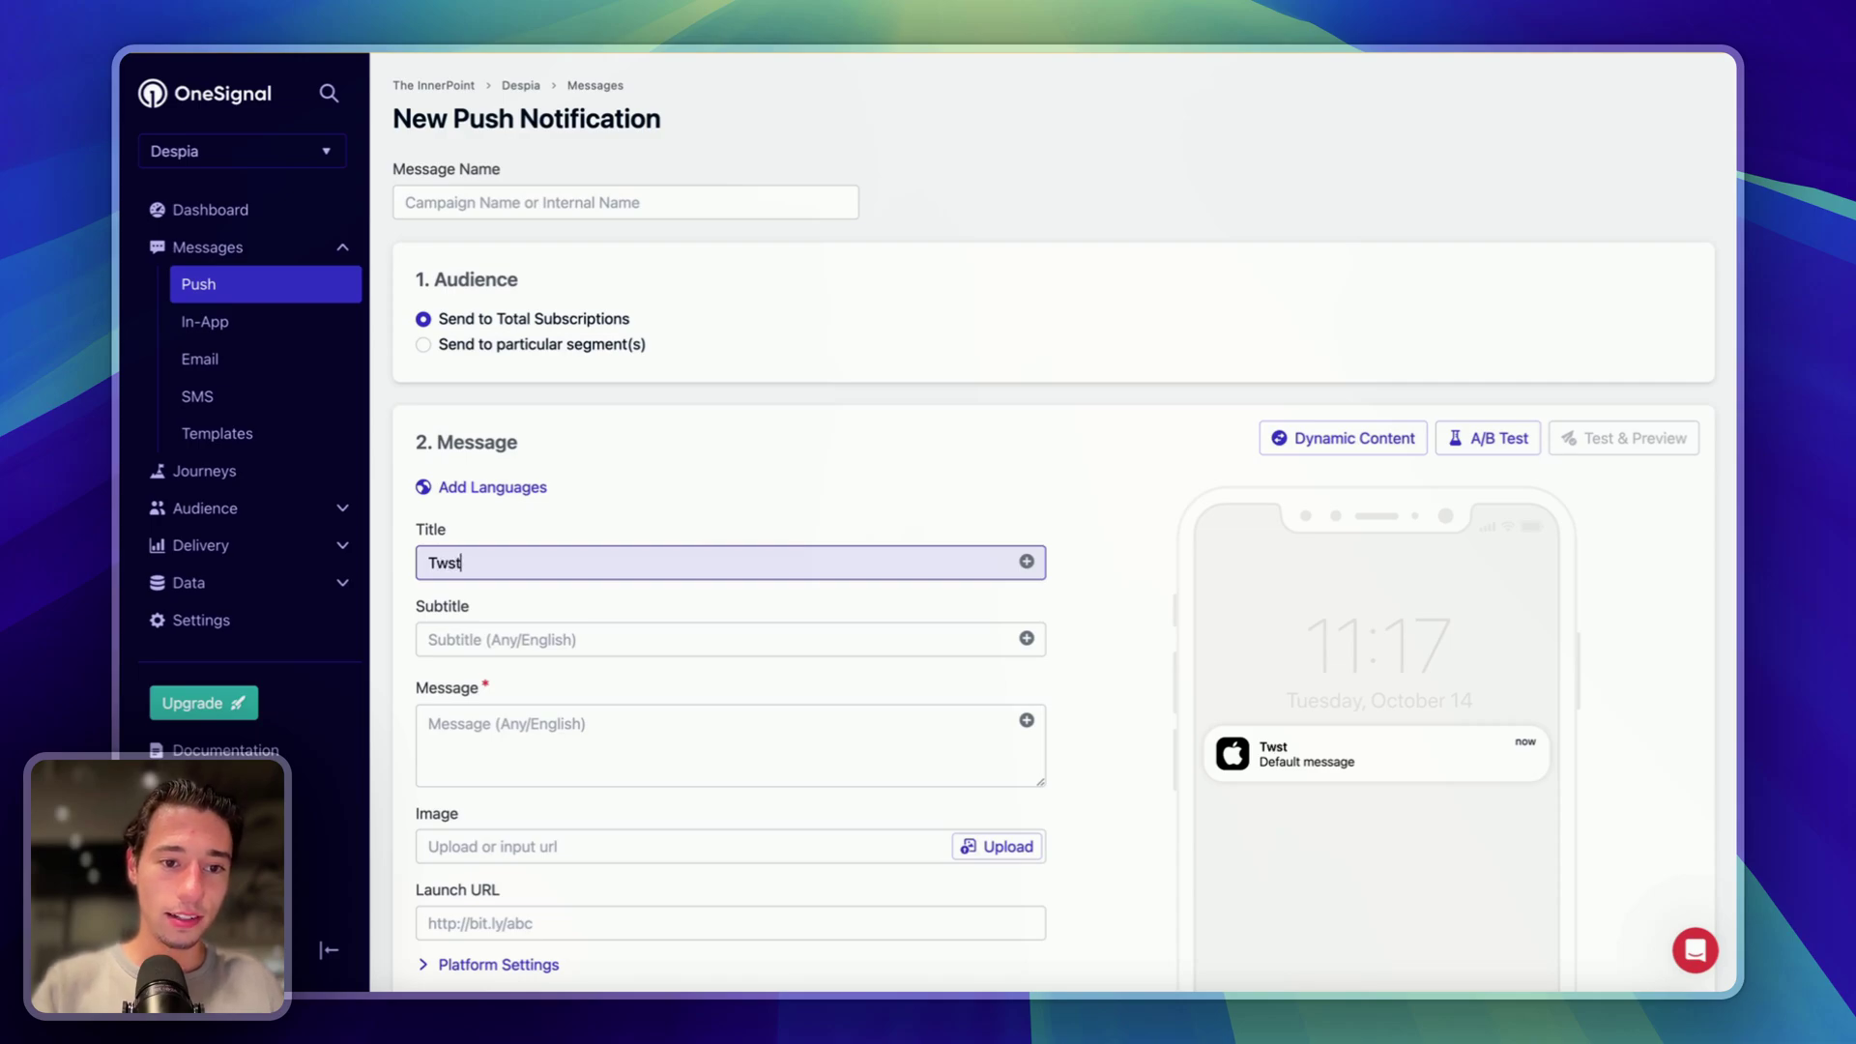
{"action": "key", "text": "BackSpace"}
{"action": "key", "text": "BackSpace"}
{"action": "key", "text": "BackSpace"}
{"action": "type", "text": "ea"}
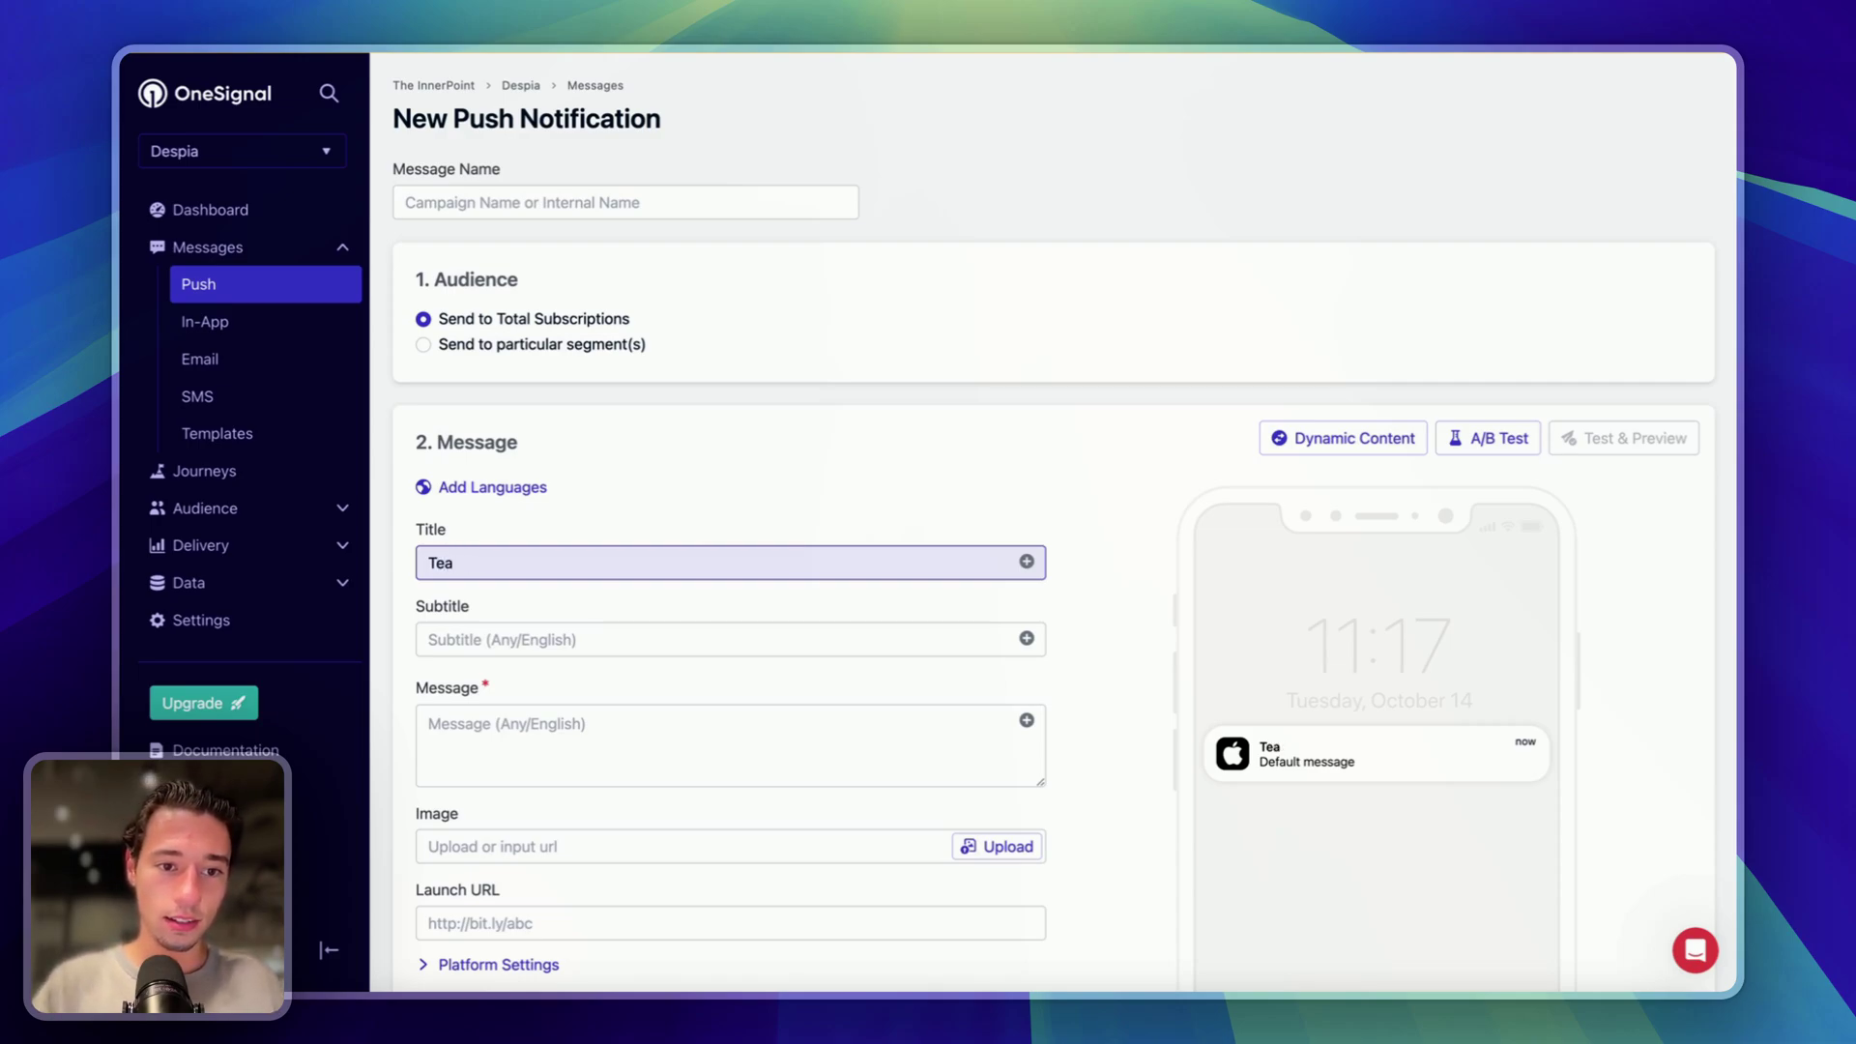
{"action": "type", "text": "t Mesasge"}
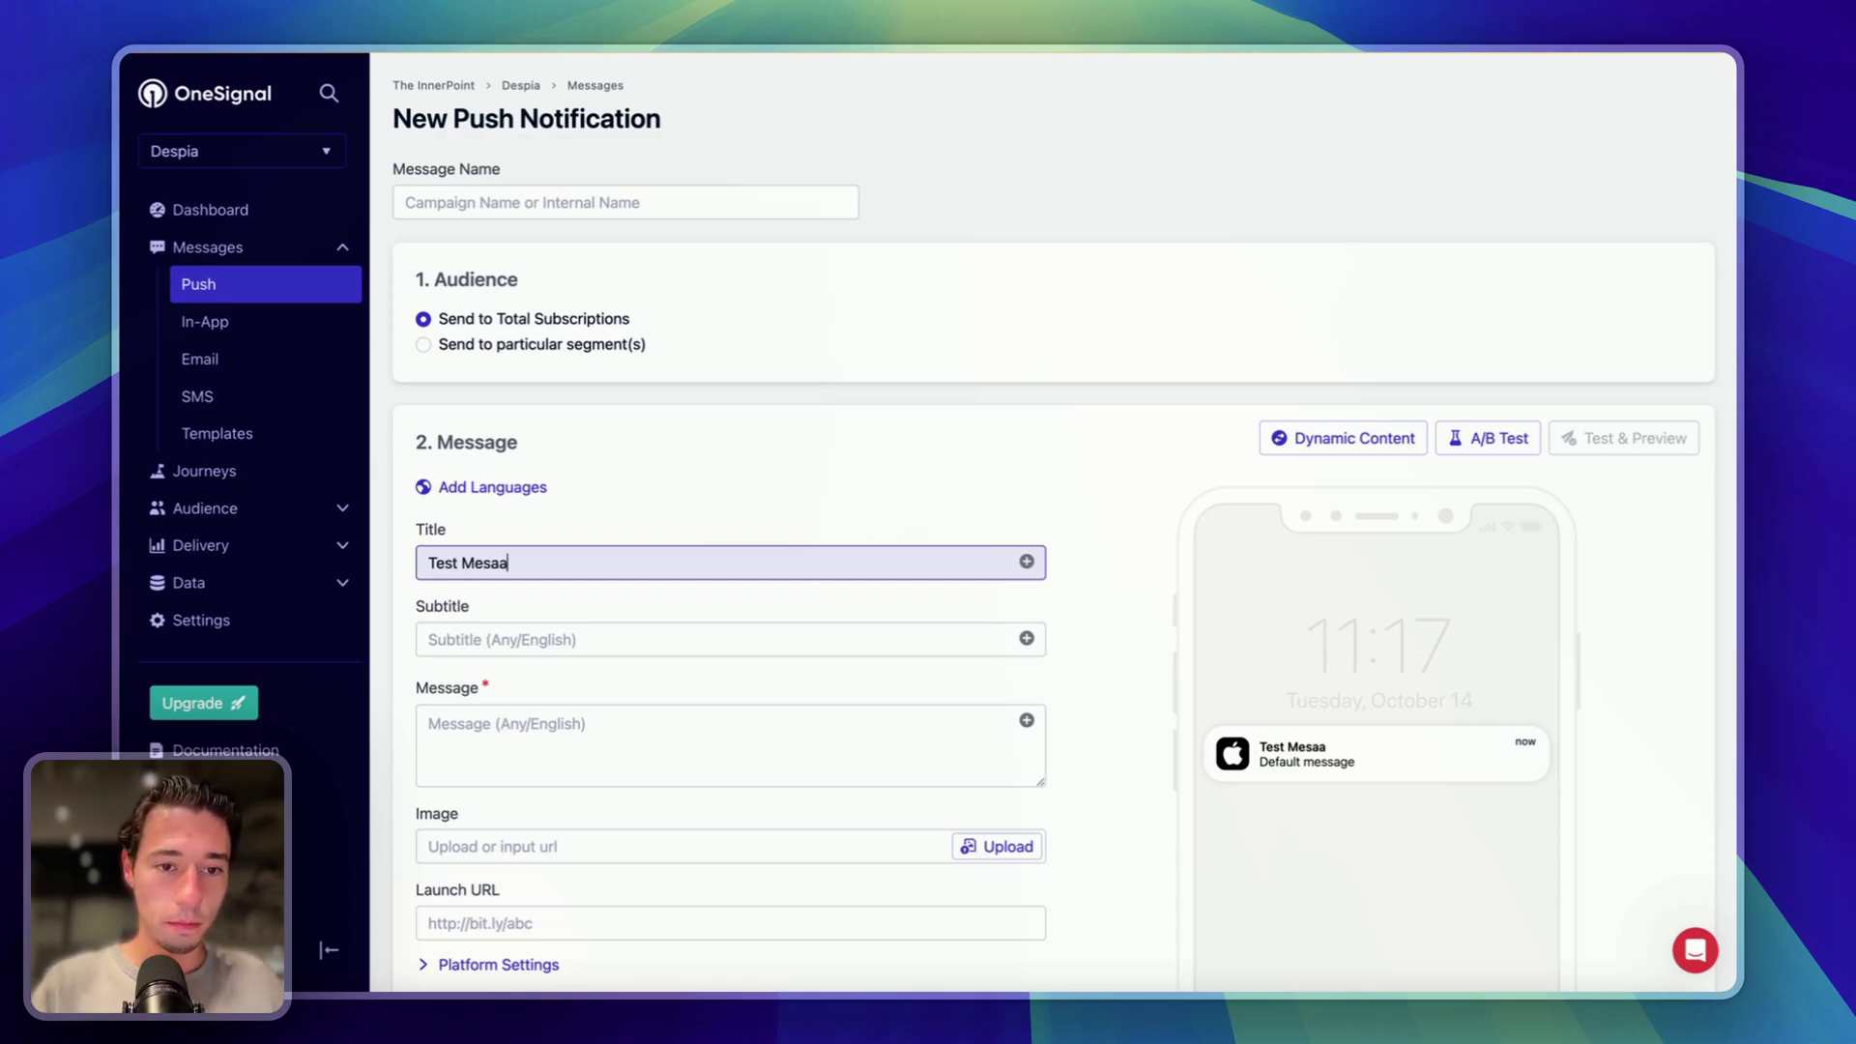
{"action": "key", "text": "BackSpace"}
{"action": "key", "text": "BackSpace"}
{"action": "key", "text": "BackSpace"}
{"action": "type", "text": "sa"}
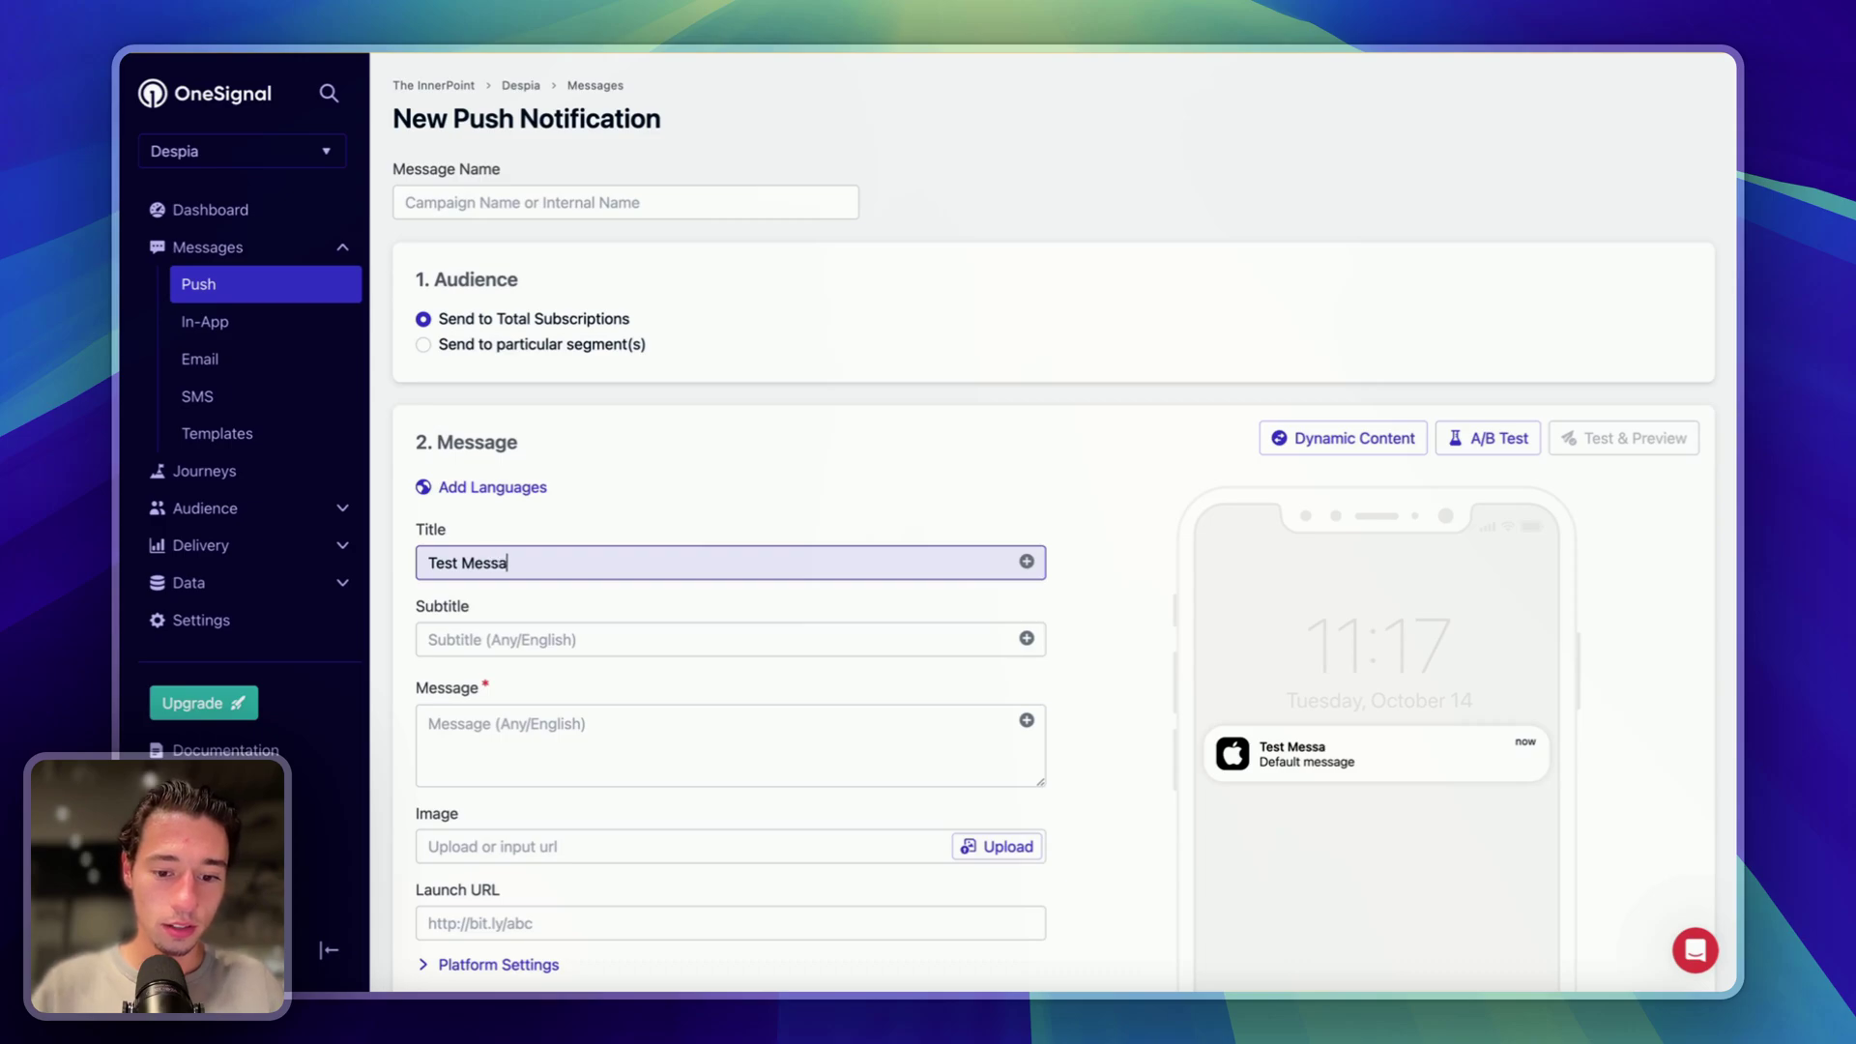
{"action": "type", "text": "ge for Des"}
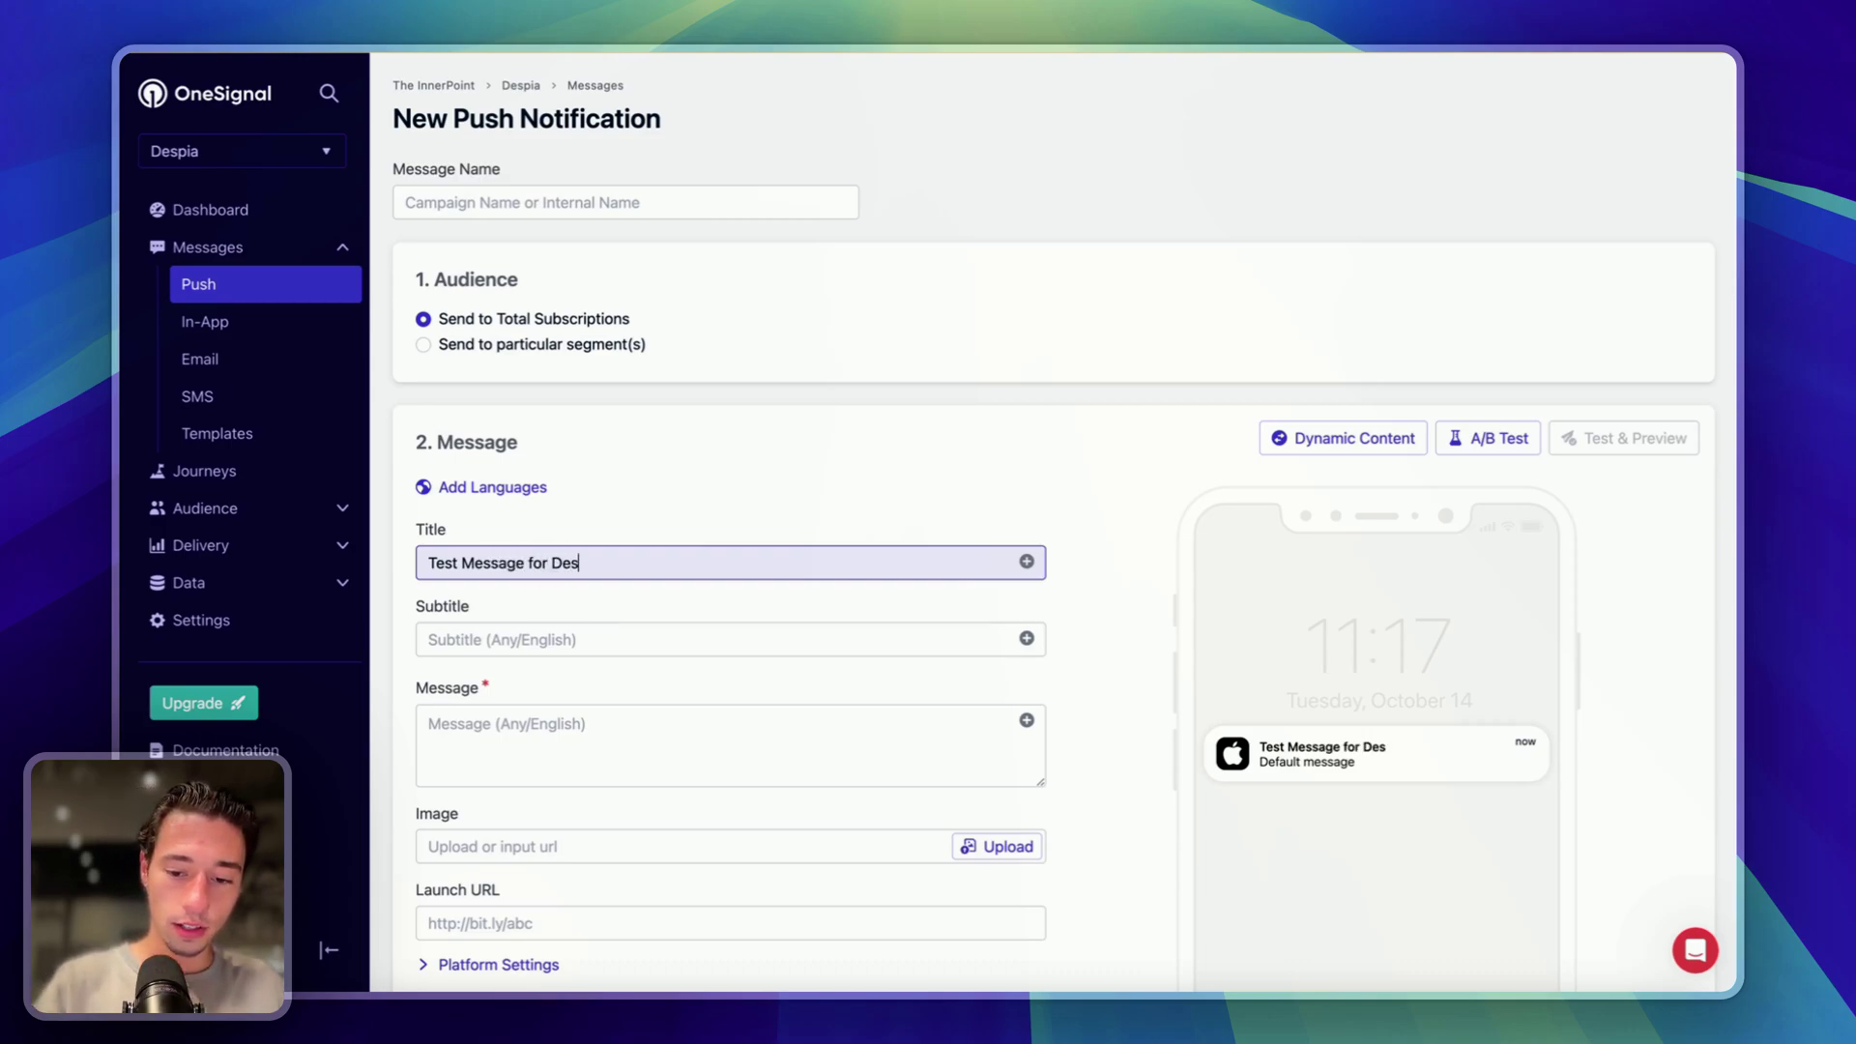
{"action": "type", "text": "pia U"}
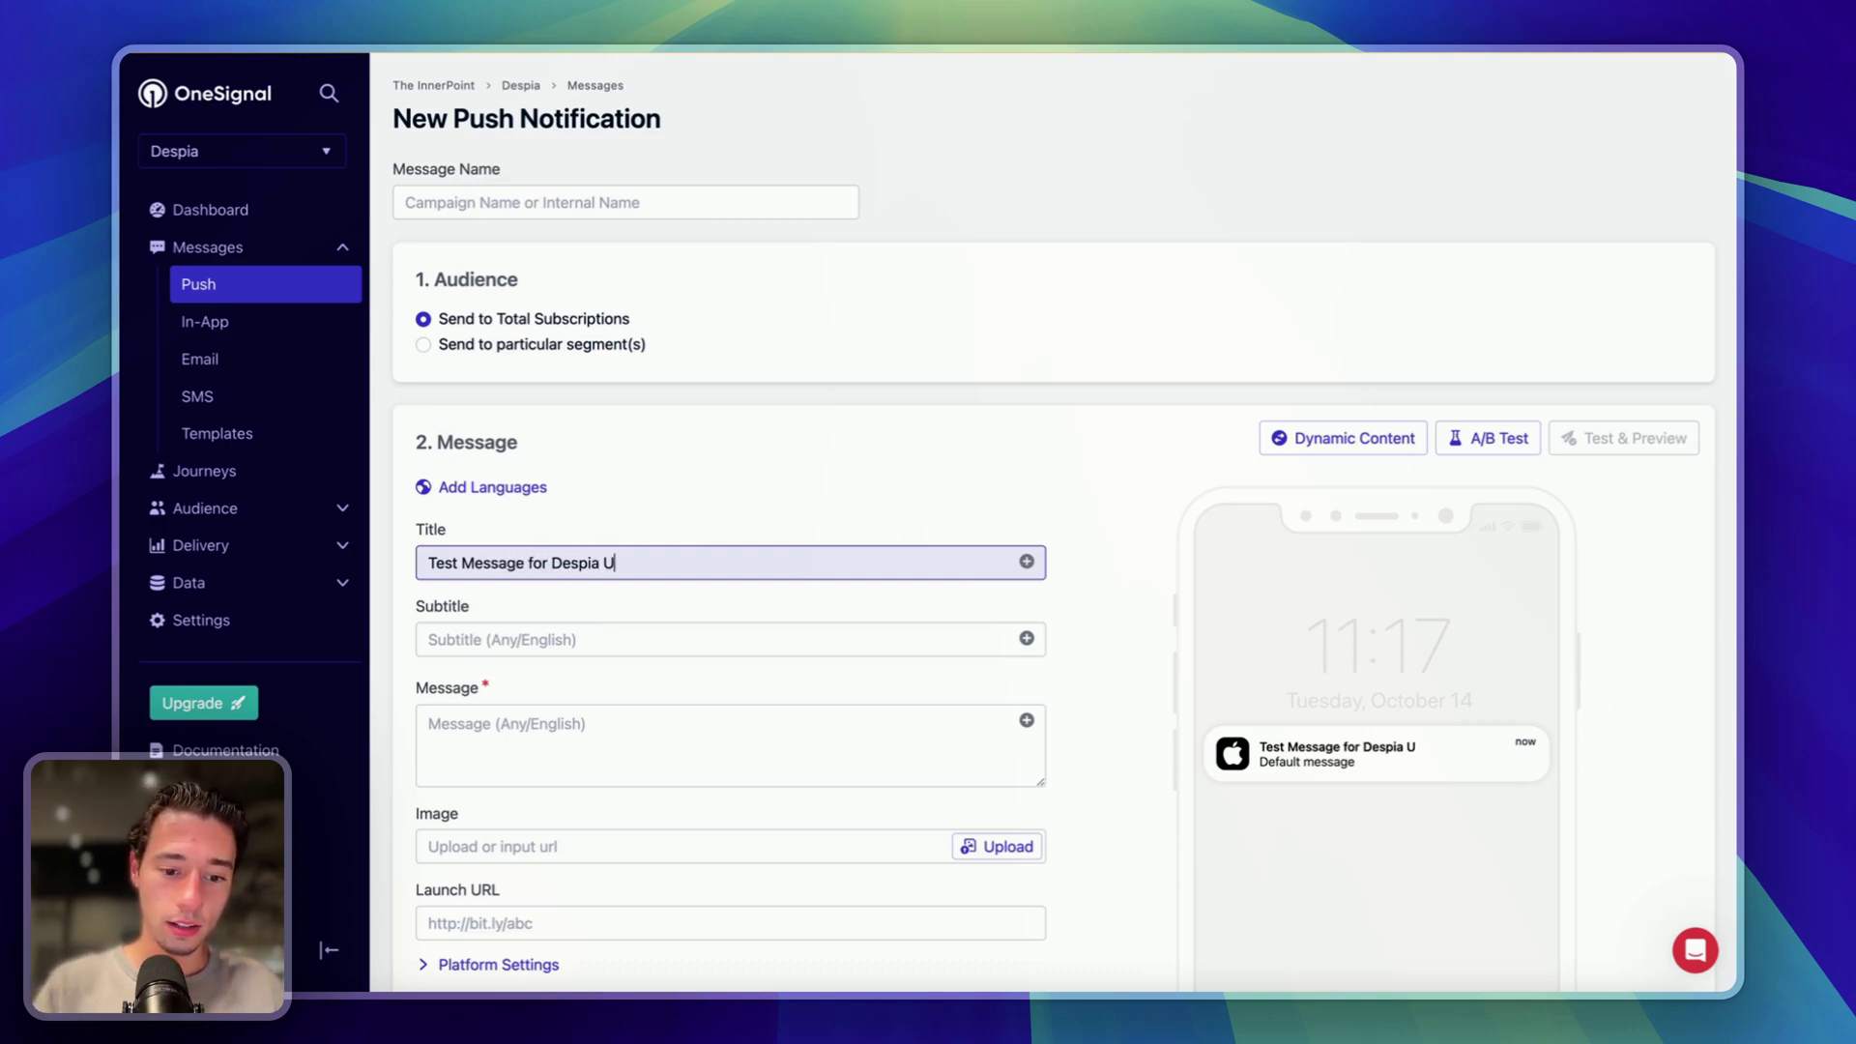
{"action": "type", "text": "ser #1"}
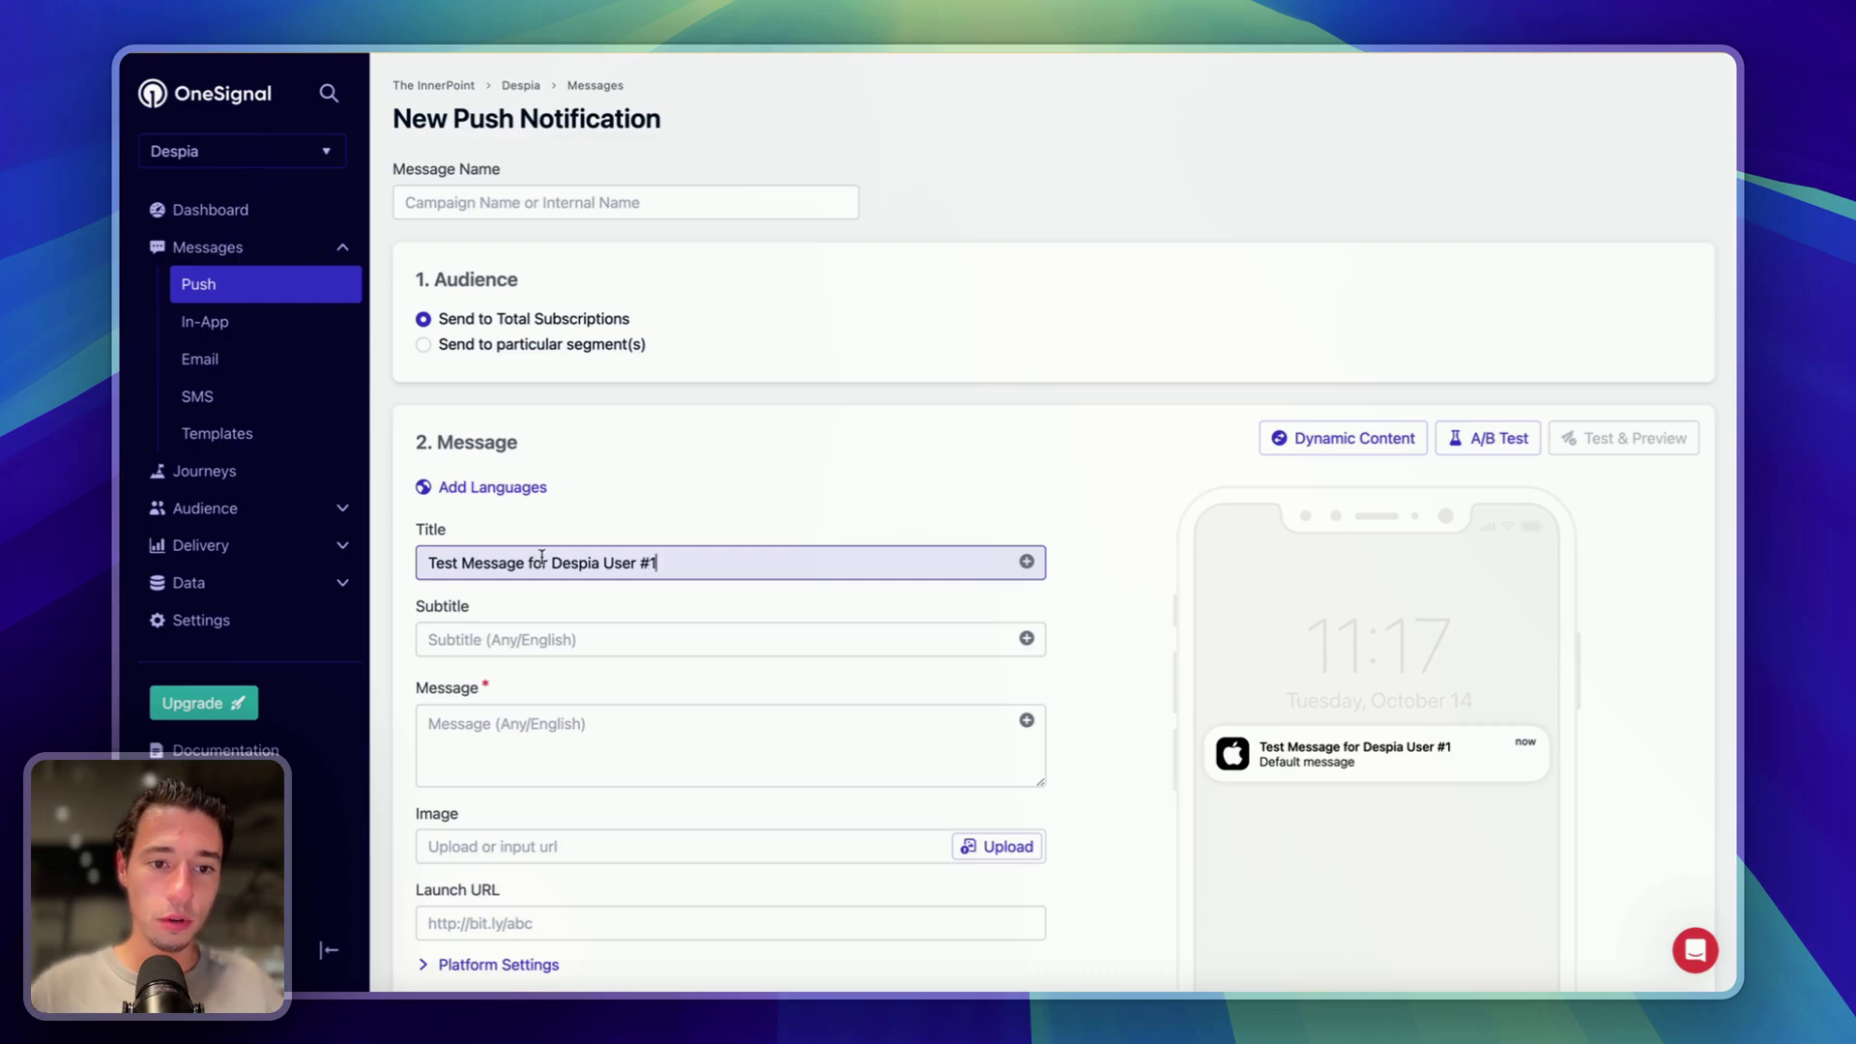
{"action": "left_click", "coordinate": [525, 644]}
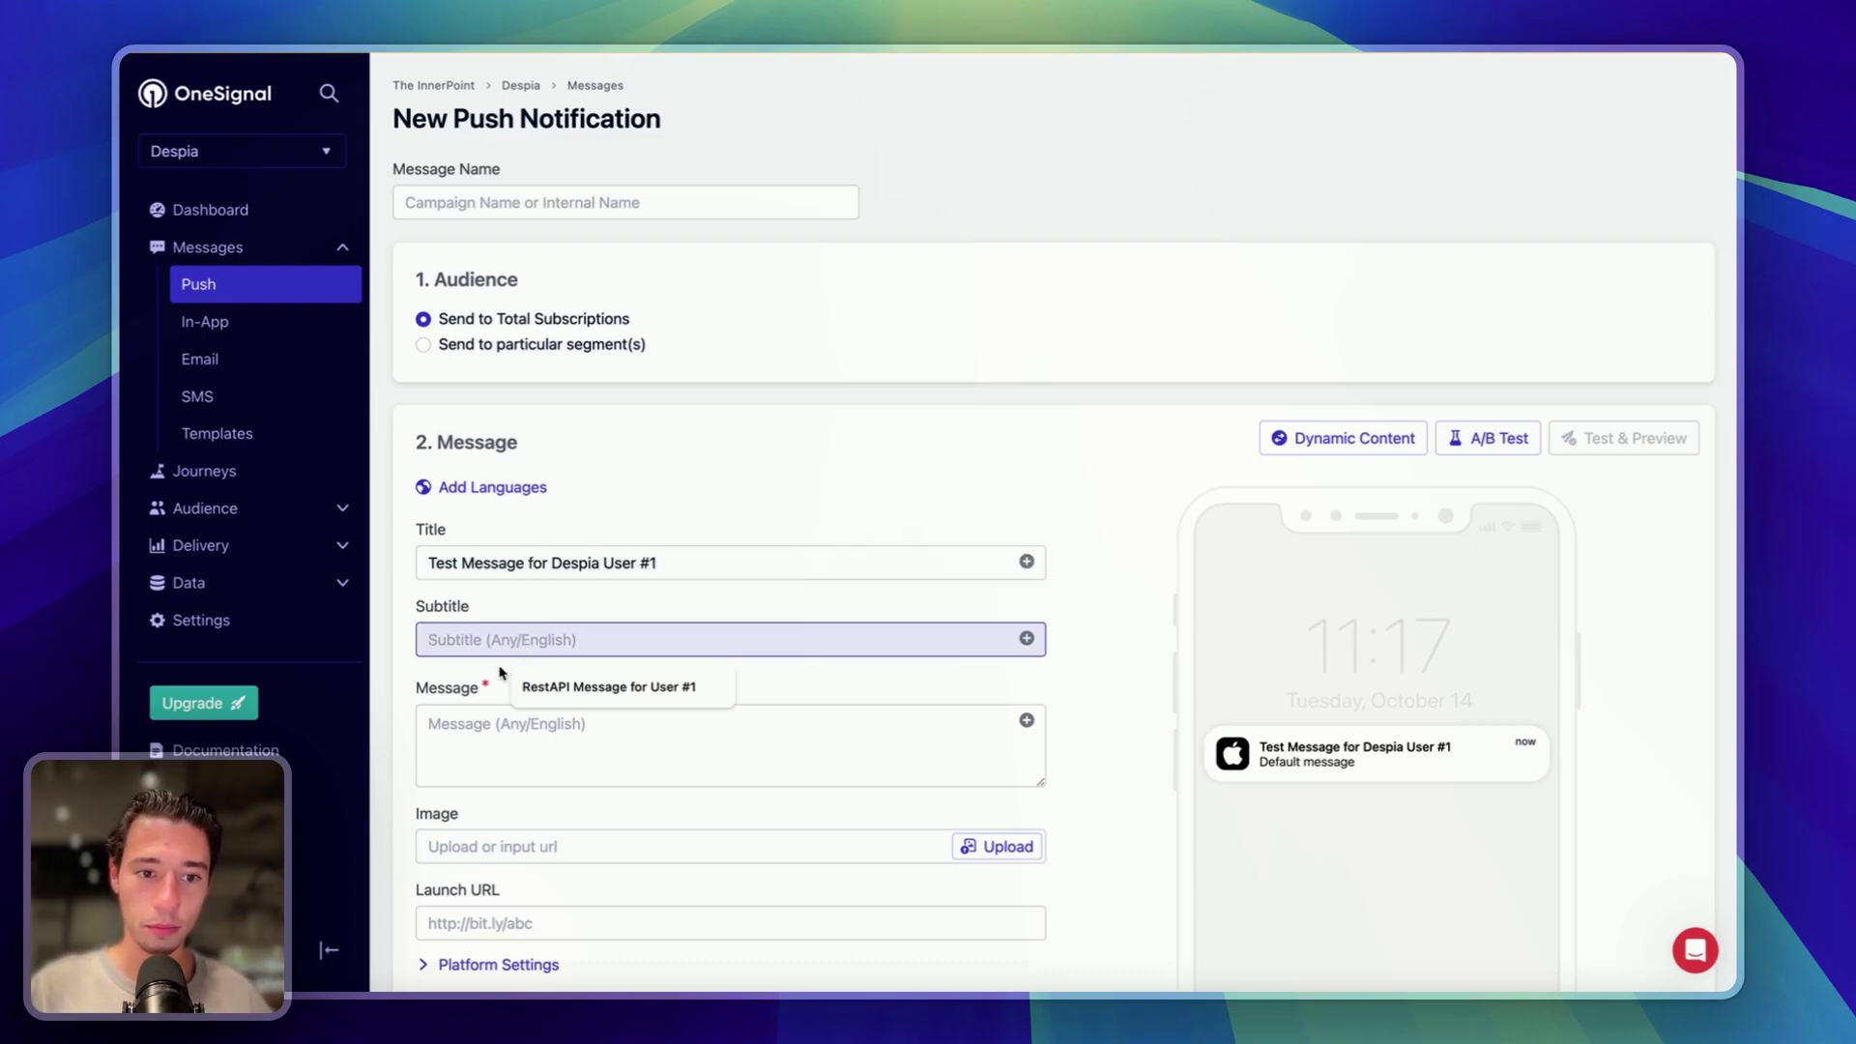
Step: Replace the push notification's title with "Test Message"
{"action": "left_click", "coordinate": [556, 563]}
{"action": "key", "text": "super+a"}
{"action": "key", "text": "BackSpace"}
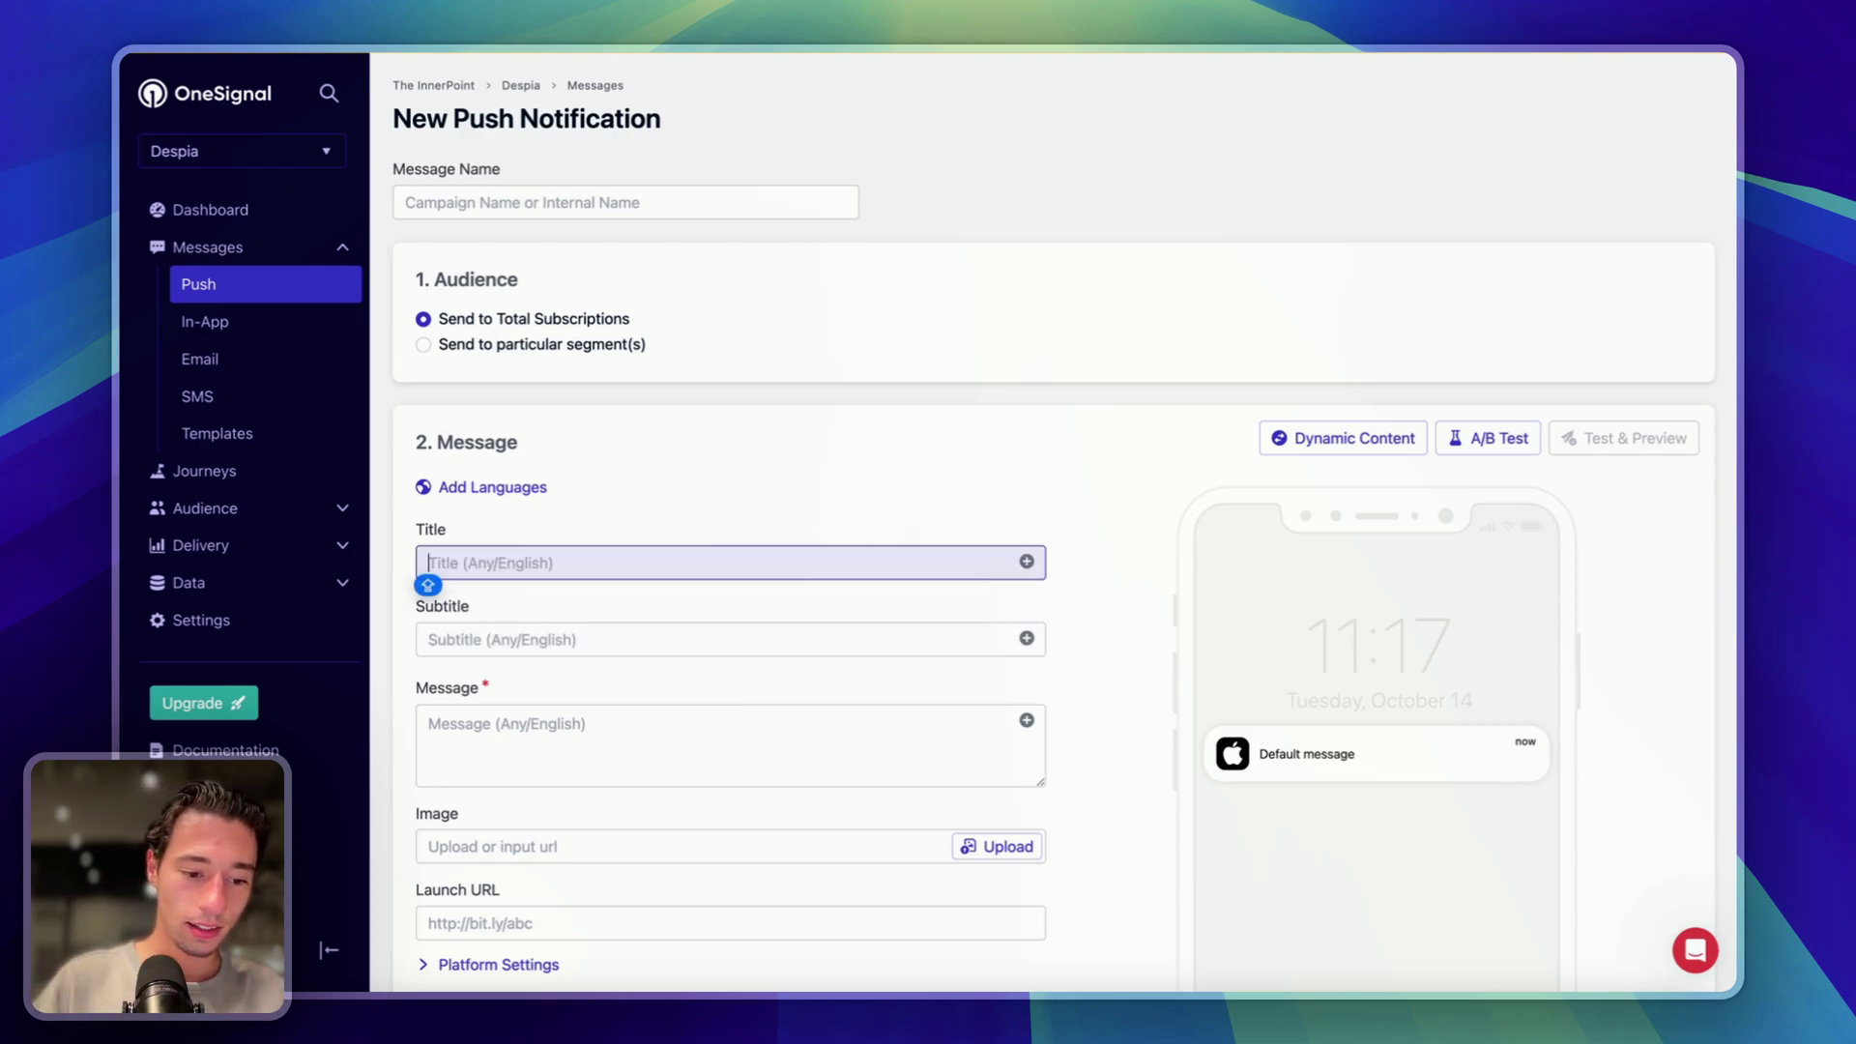
{"action": "type", "text": "Tes"}
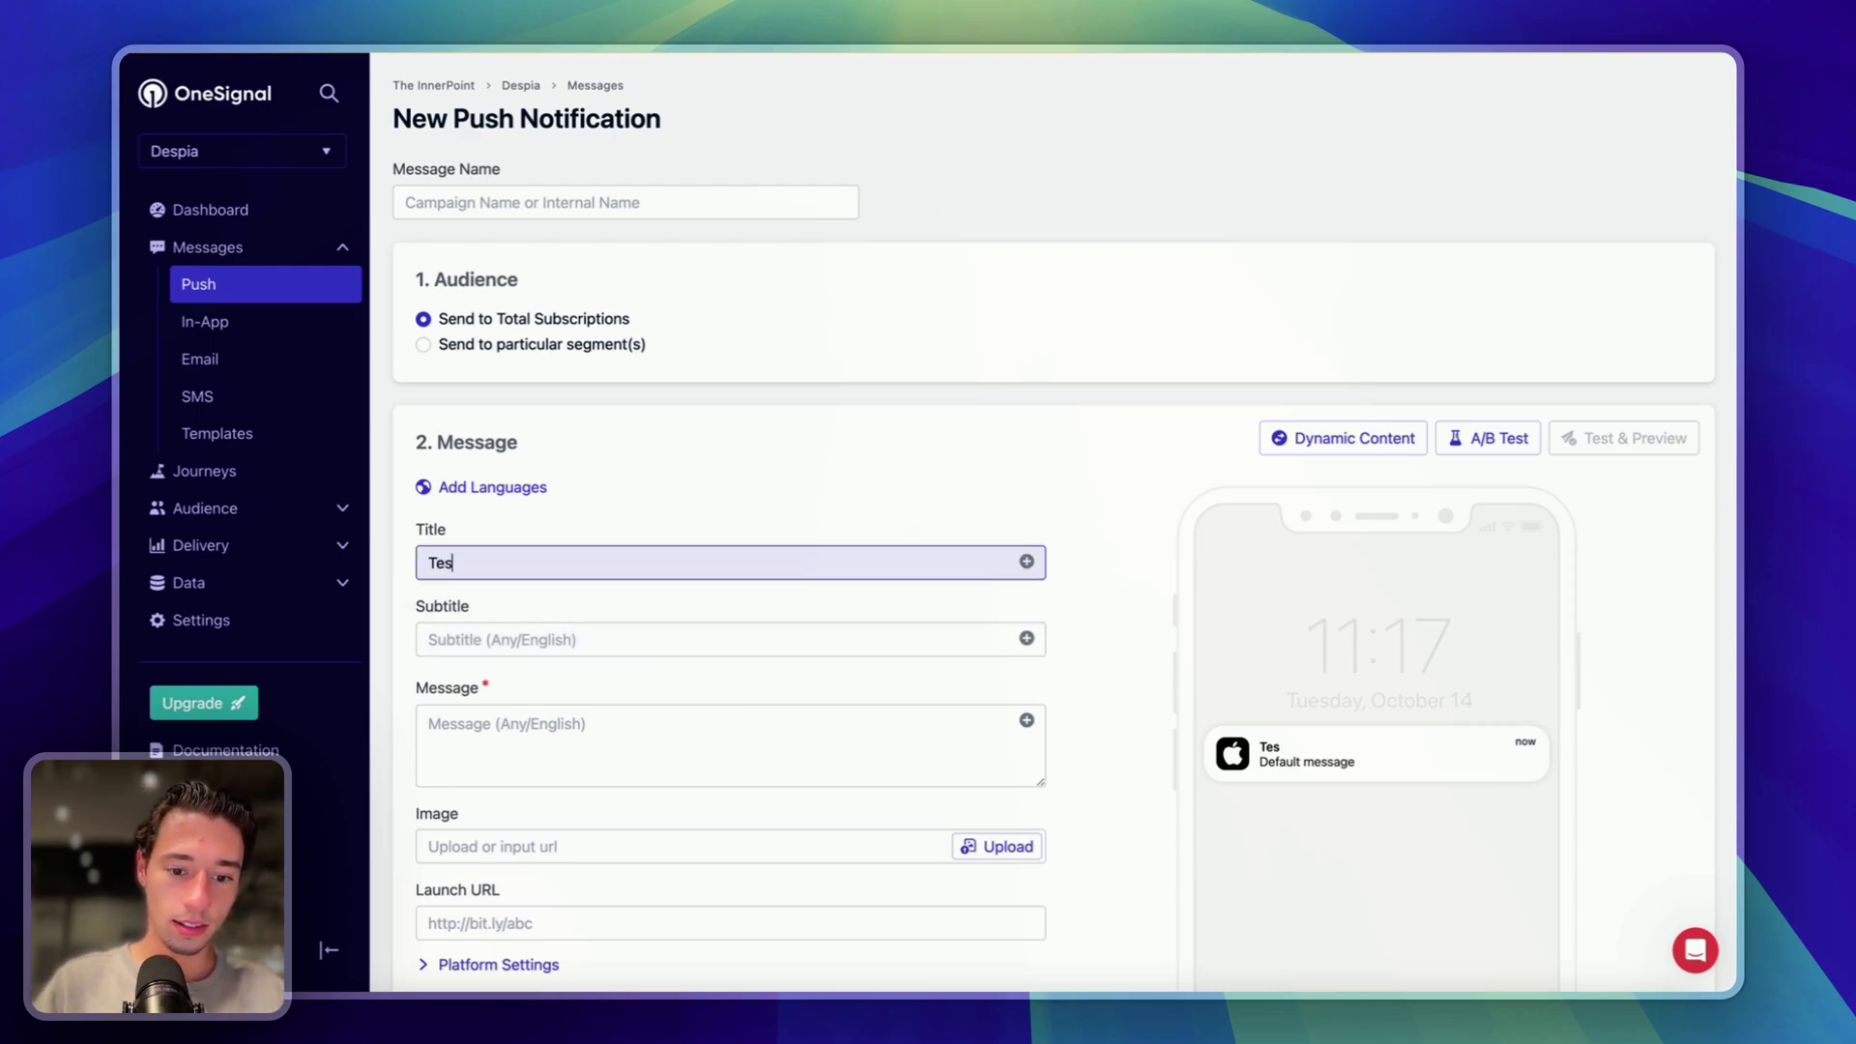
{"action": "type", "text": "rtmes"}
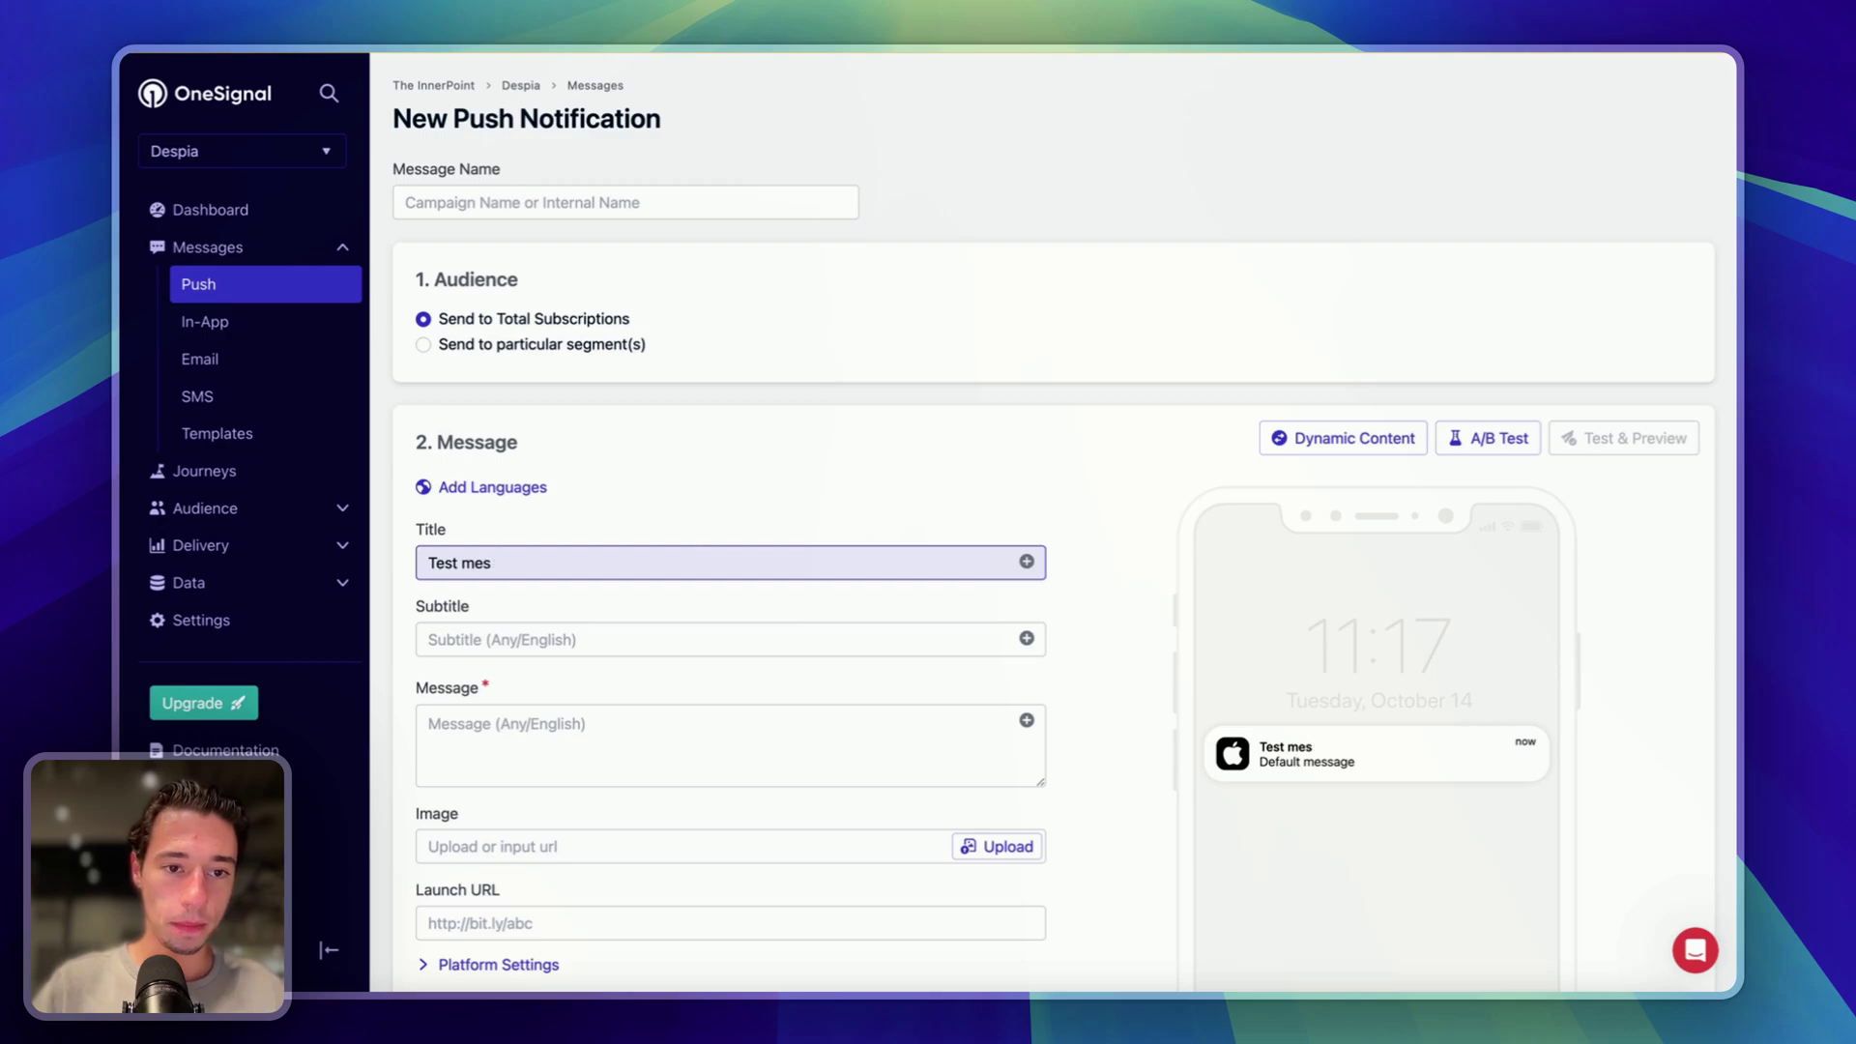
{"action": "key", "text": "BackSpace"}
{"action": "key", "text": "BackSpace"}
{"action": "key", "text": "BackSpace"}
{"action": "type", "text": "Messag"}
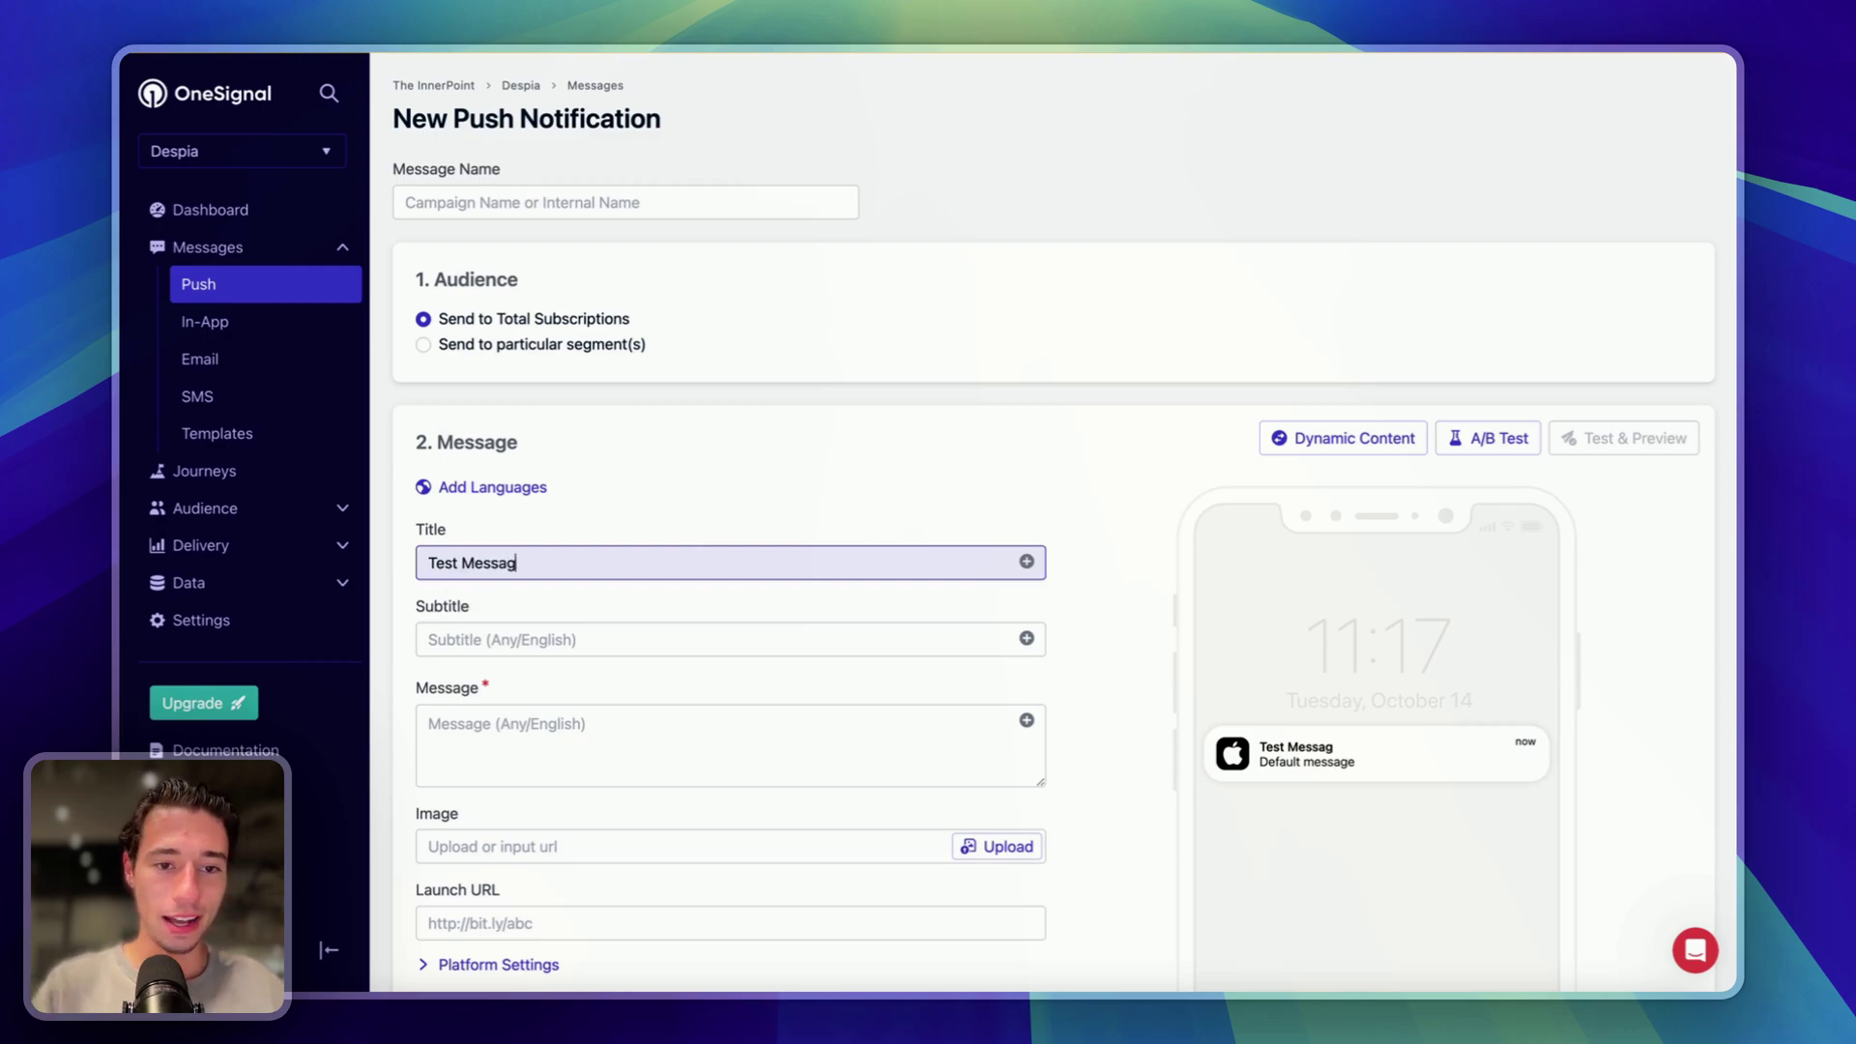
{"action": "type", "text": "e"}
Step: Set the notification's subtitle to "You are the chosen one" followed by the pointing-up finger emoji
{"action": "left_click", "coordinate": [519, 638]}
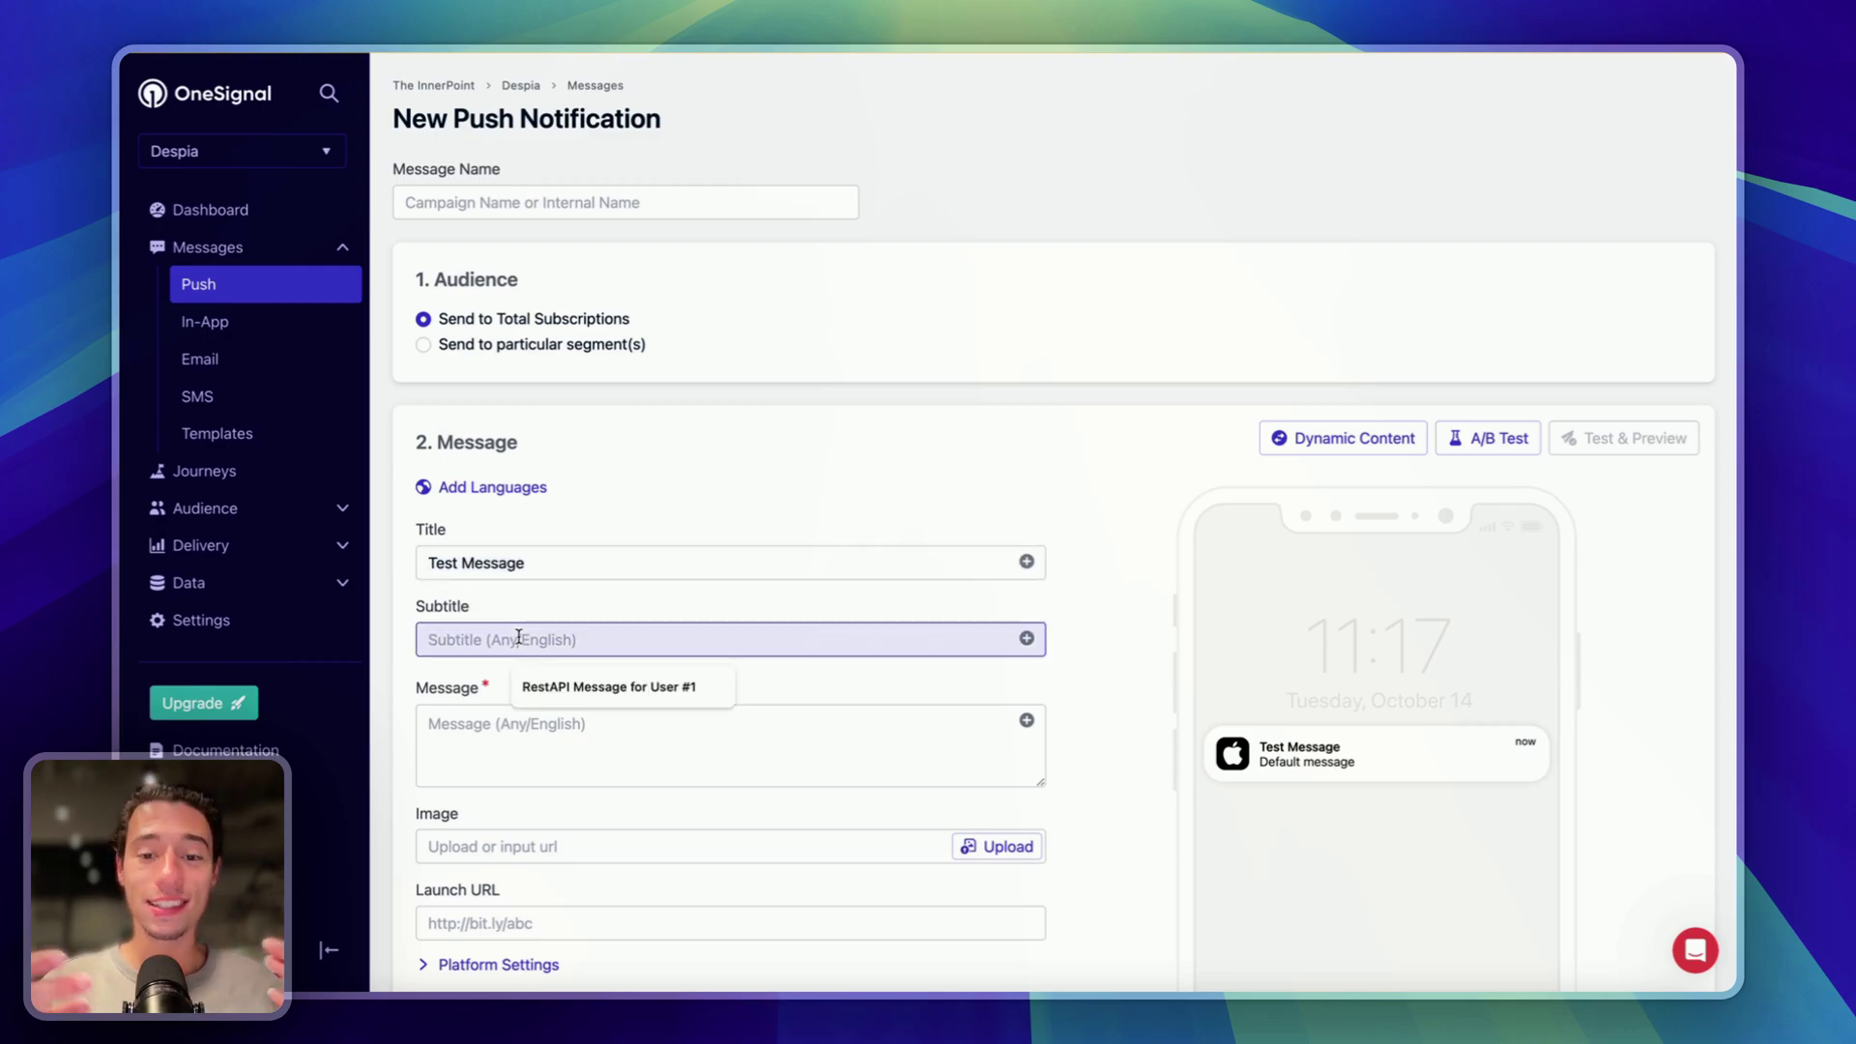
{"action": "type", "text": "You a"}
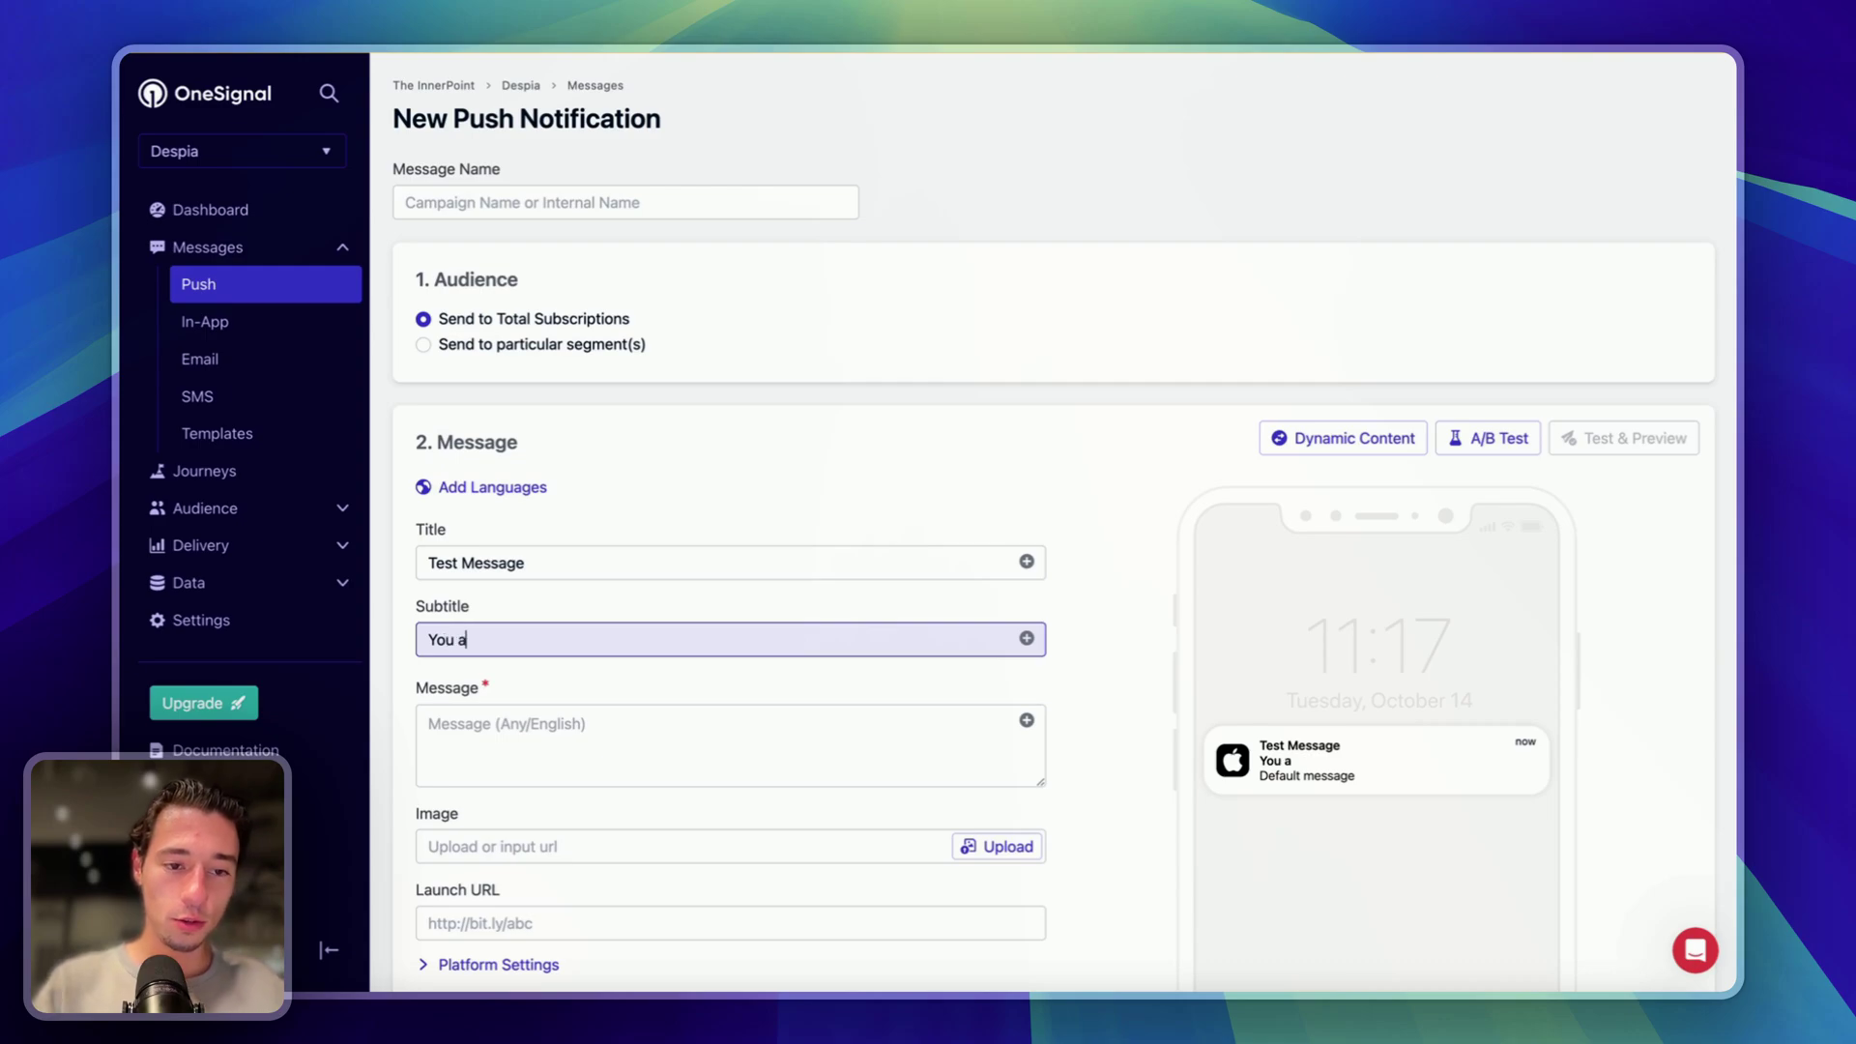
{"action": "type", "text": "re the"}
{"action": "key", "text": "BackSpace"}
{"action": "key", "text": "BackSpace"}
{"action": "key", "text": "BackSpace"}
{"action": "key", "text": "BackSpace"}
{"action": "key", "text": "BackSpace"}
{"action": "key", "text": "BackSpace"}
{"action": "key", "text": "BackSpace"}
{"action": "key", "text": "BackSpace"}
{"action": "key", "text": "BackSpace"}
{"action": "key", "text": "BackSpace"}
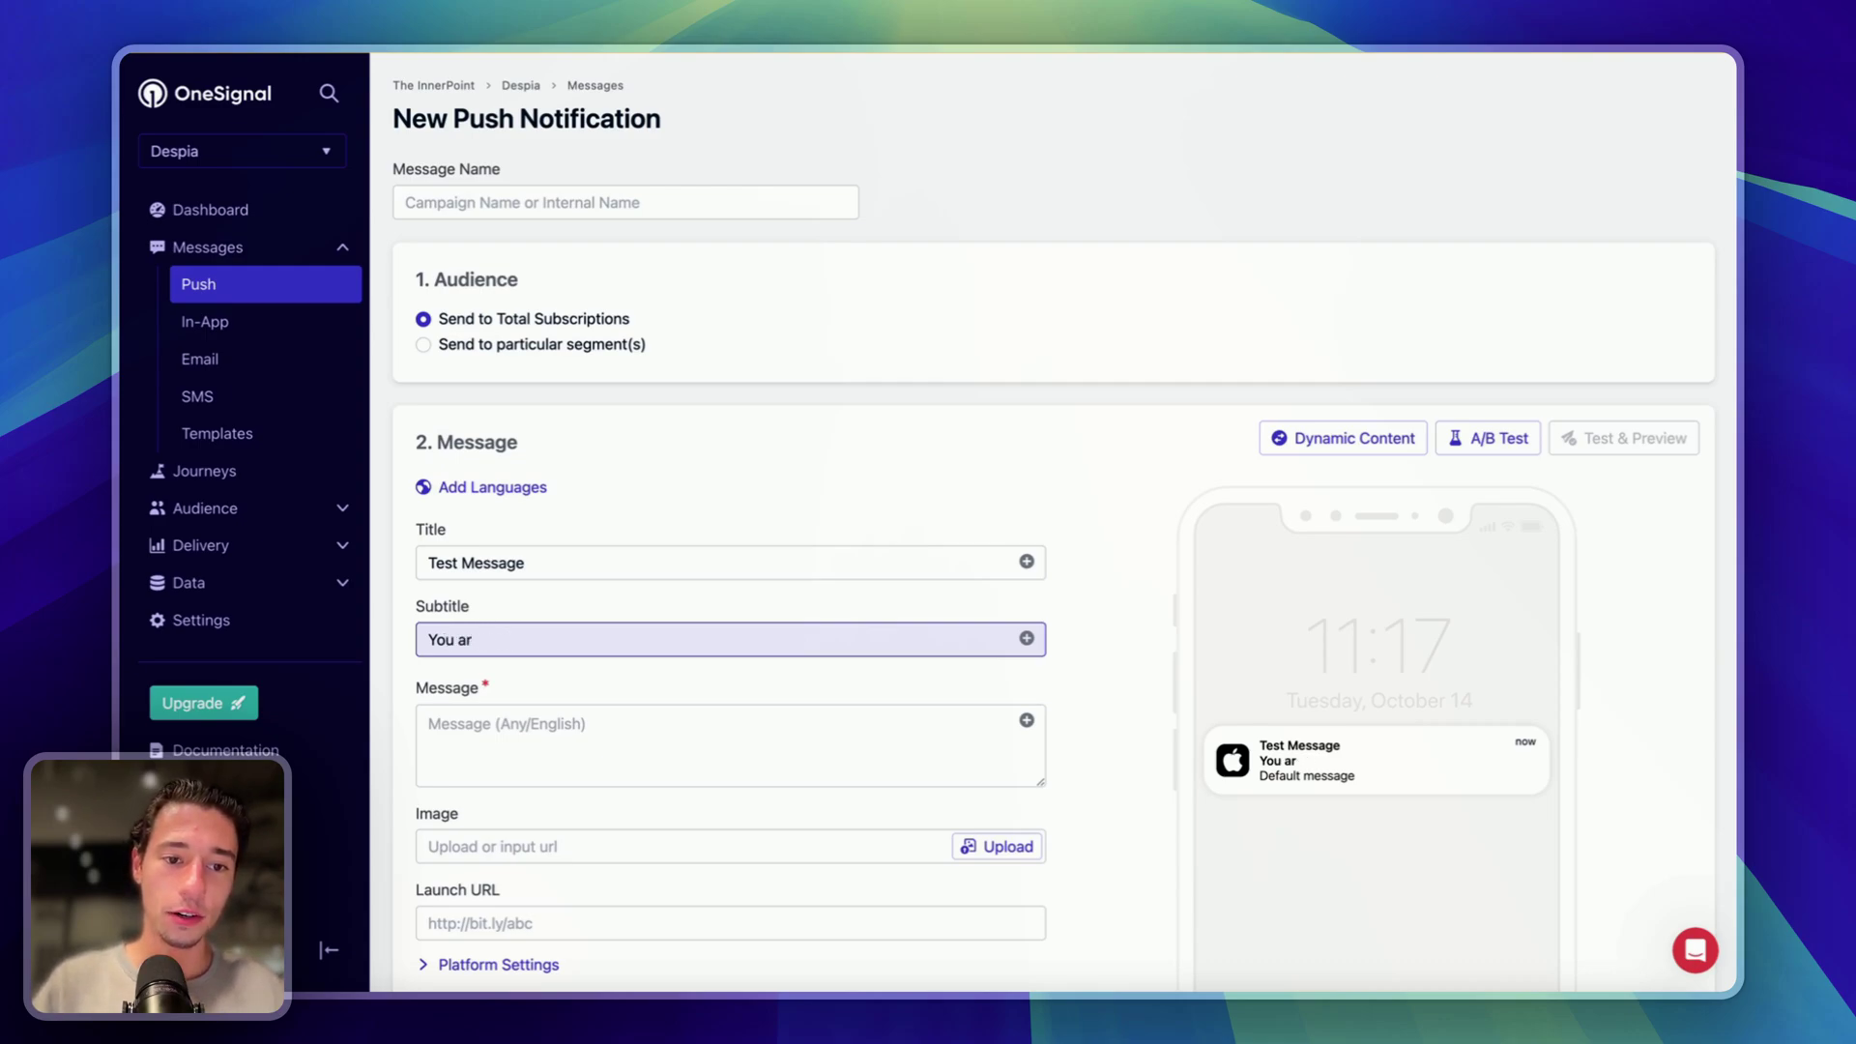
{"action": "type", "text": "u are "}
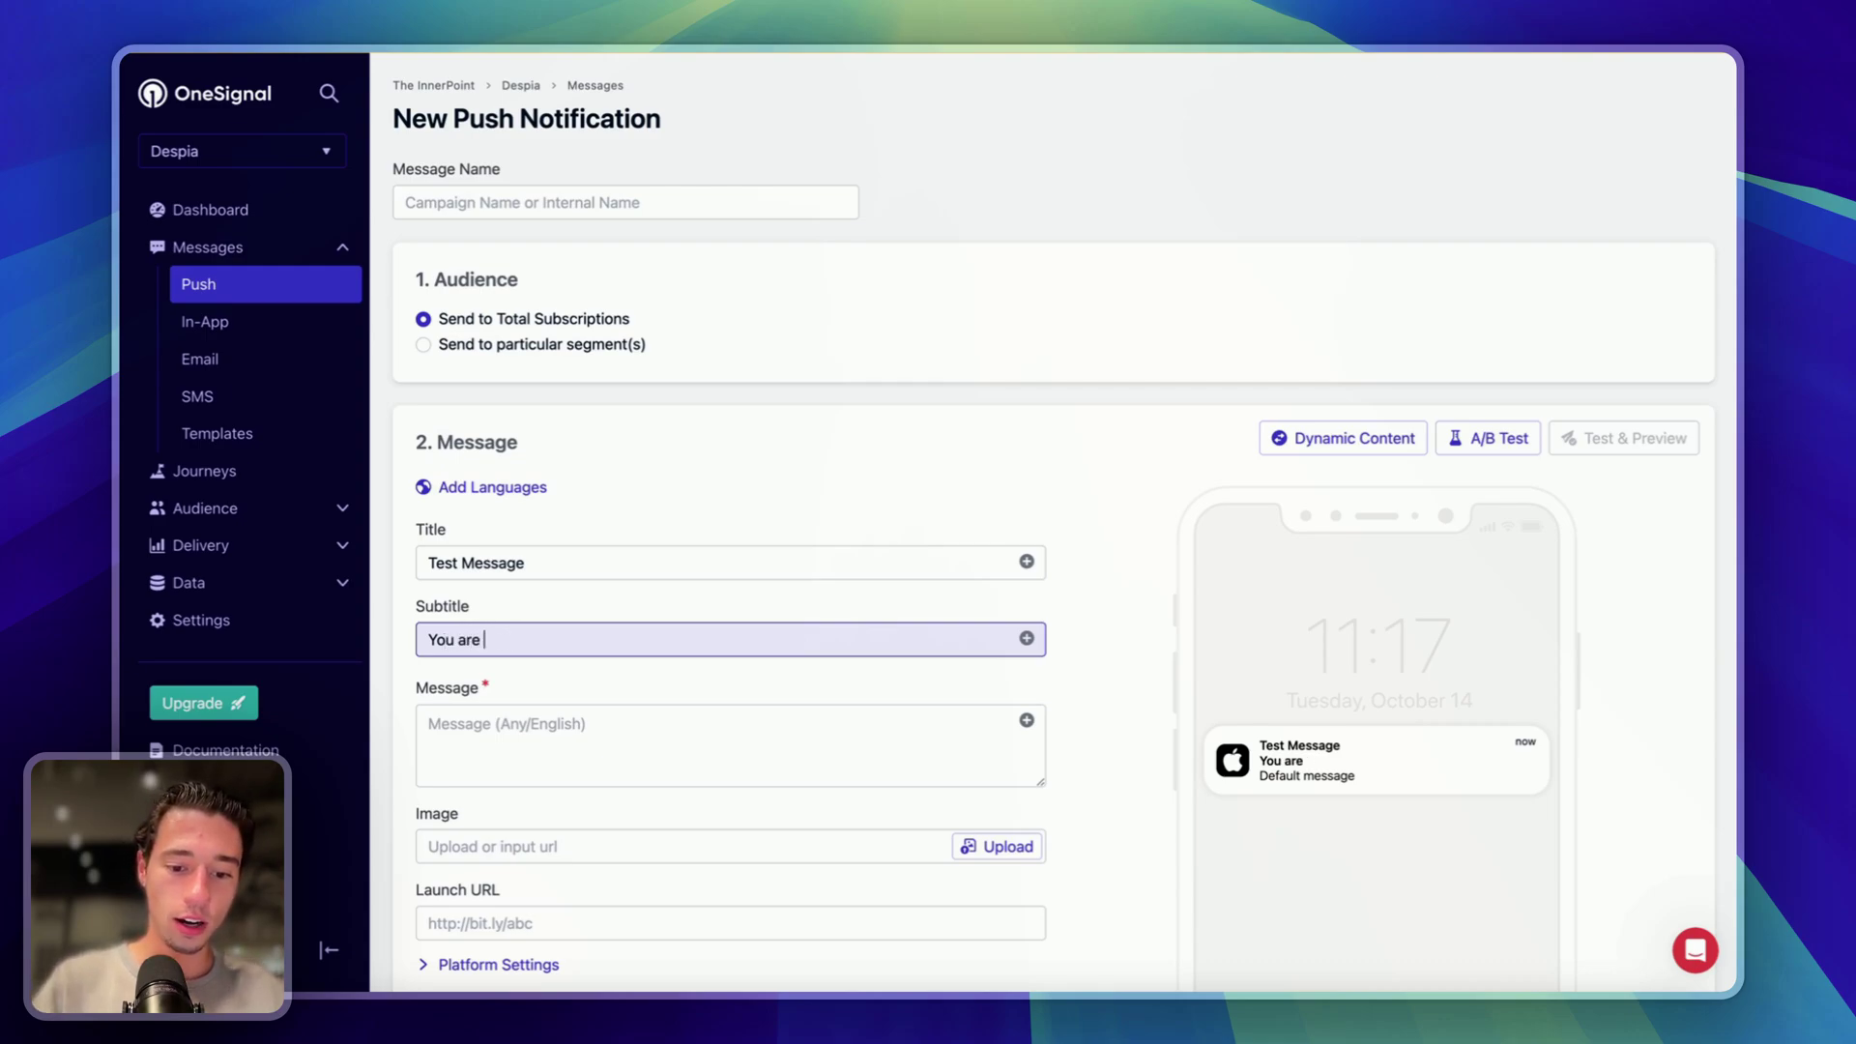
{"action": "type", "text": "the chosen one"}
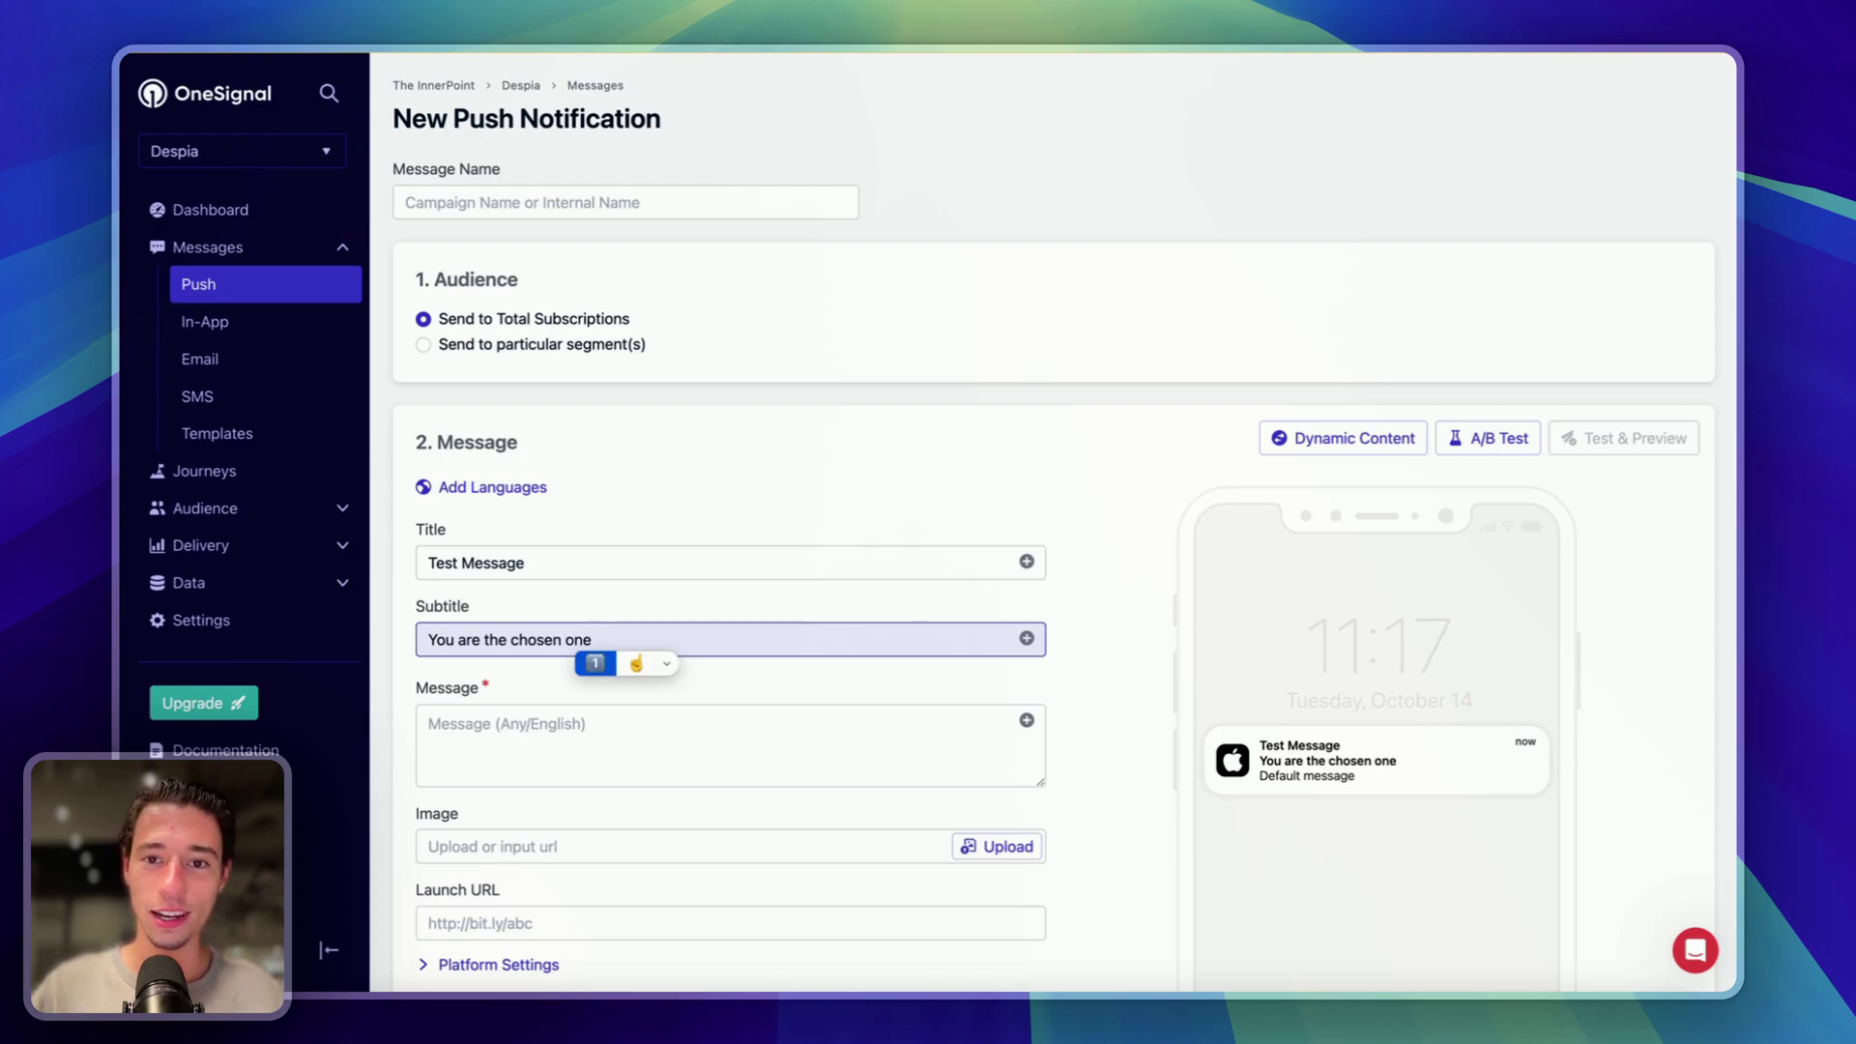
{"action": "left_click", "coordinate": [641, 666]}
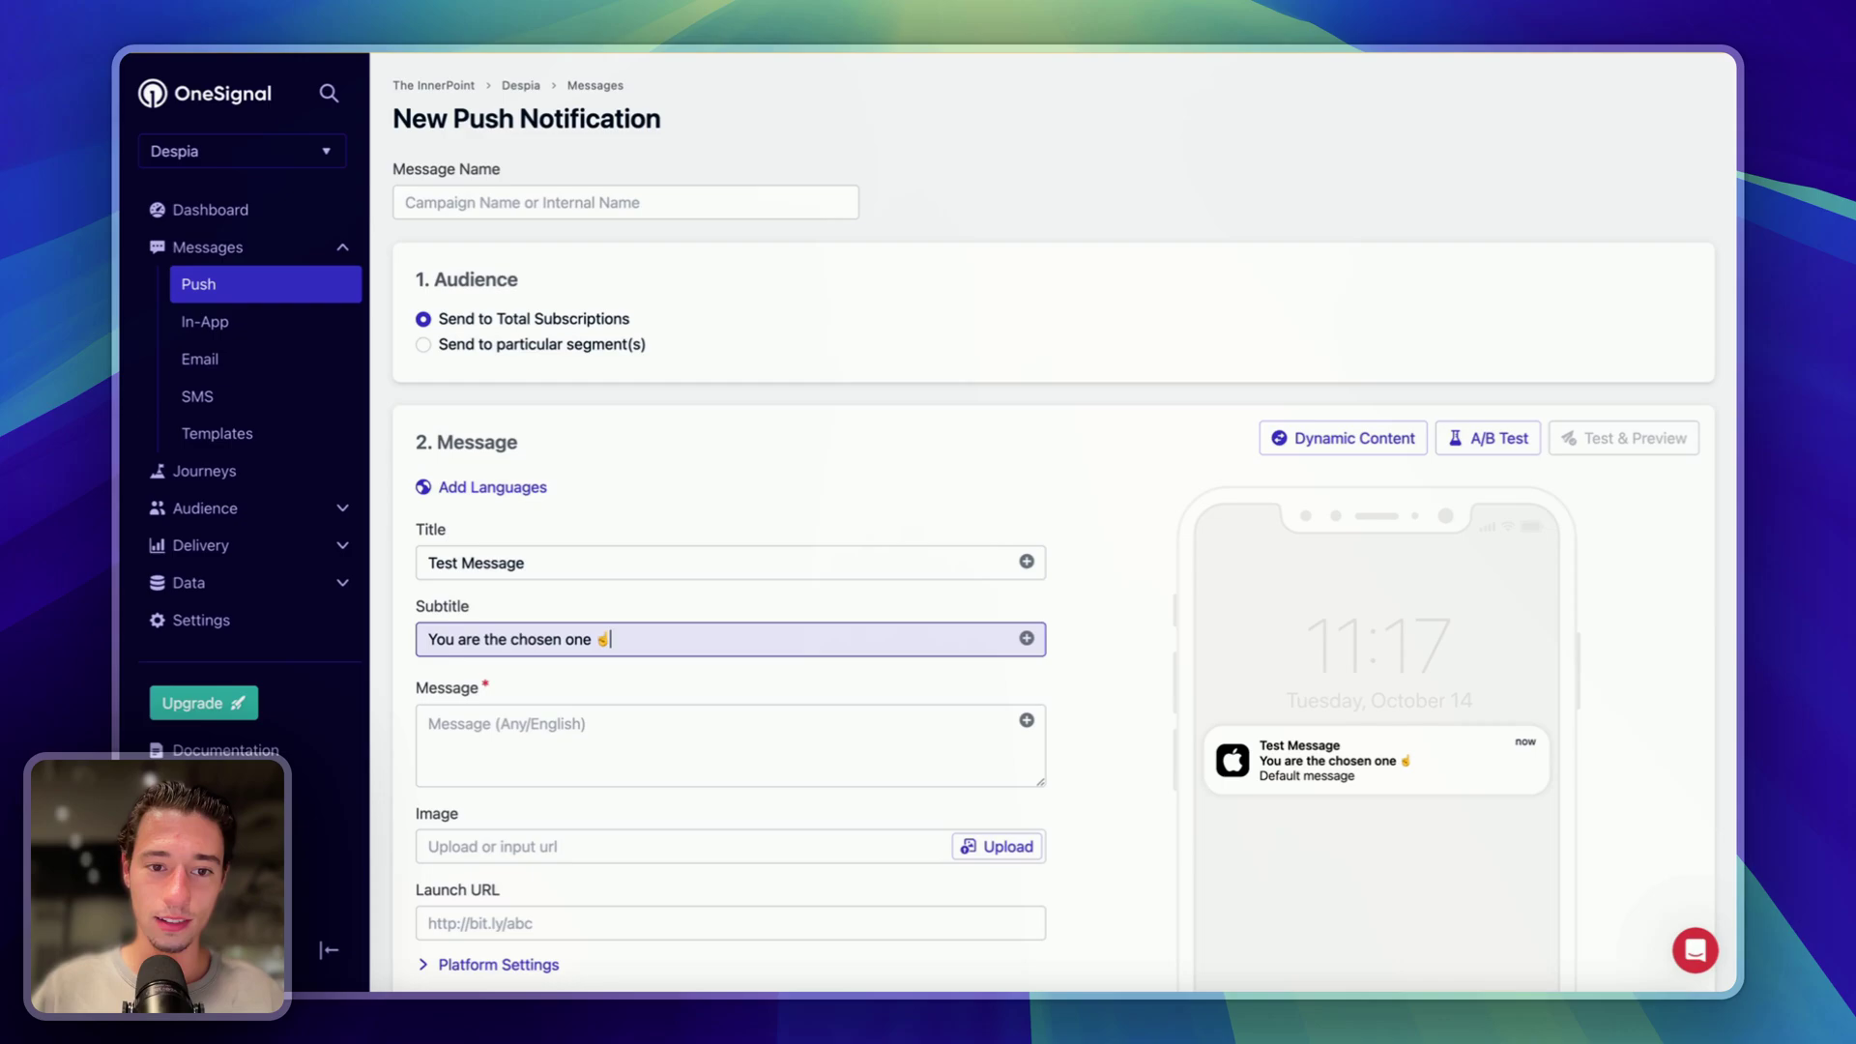
Step: Enter the message text "We send you this message because we are testing stuff for a YouTube video."
{"action": "left_click", "coordinate": [550, 748]}
{"action": "type", "text": "We send"}
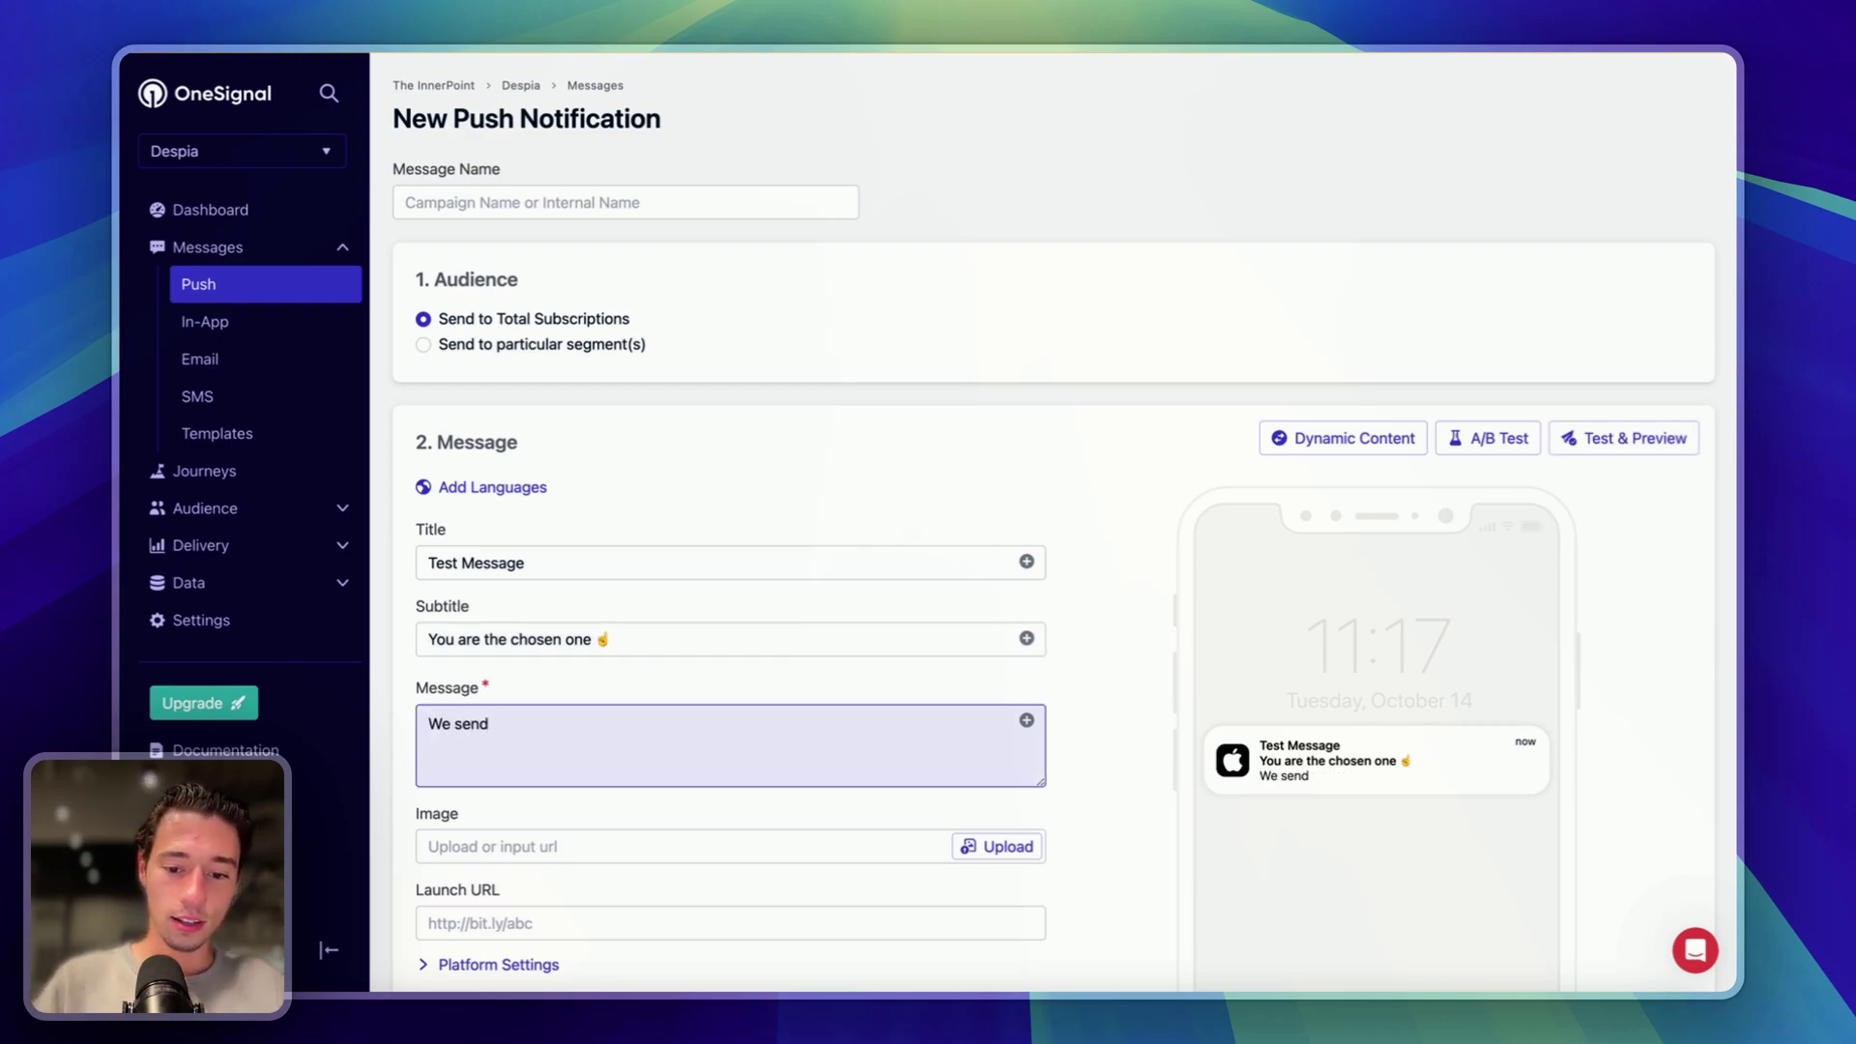
{"action": "type", "text": " you this m"}
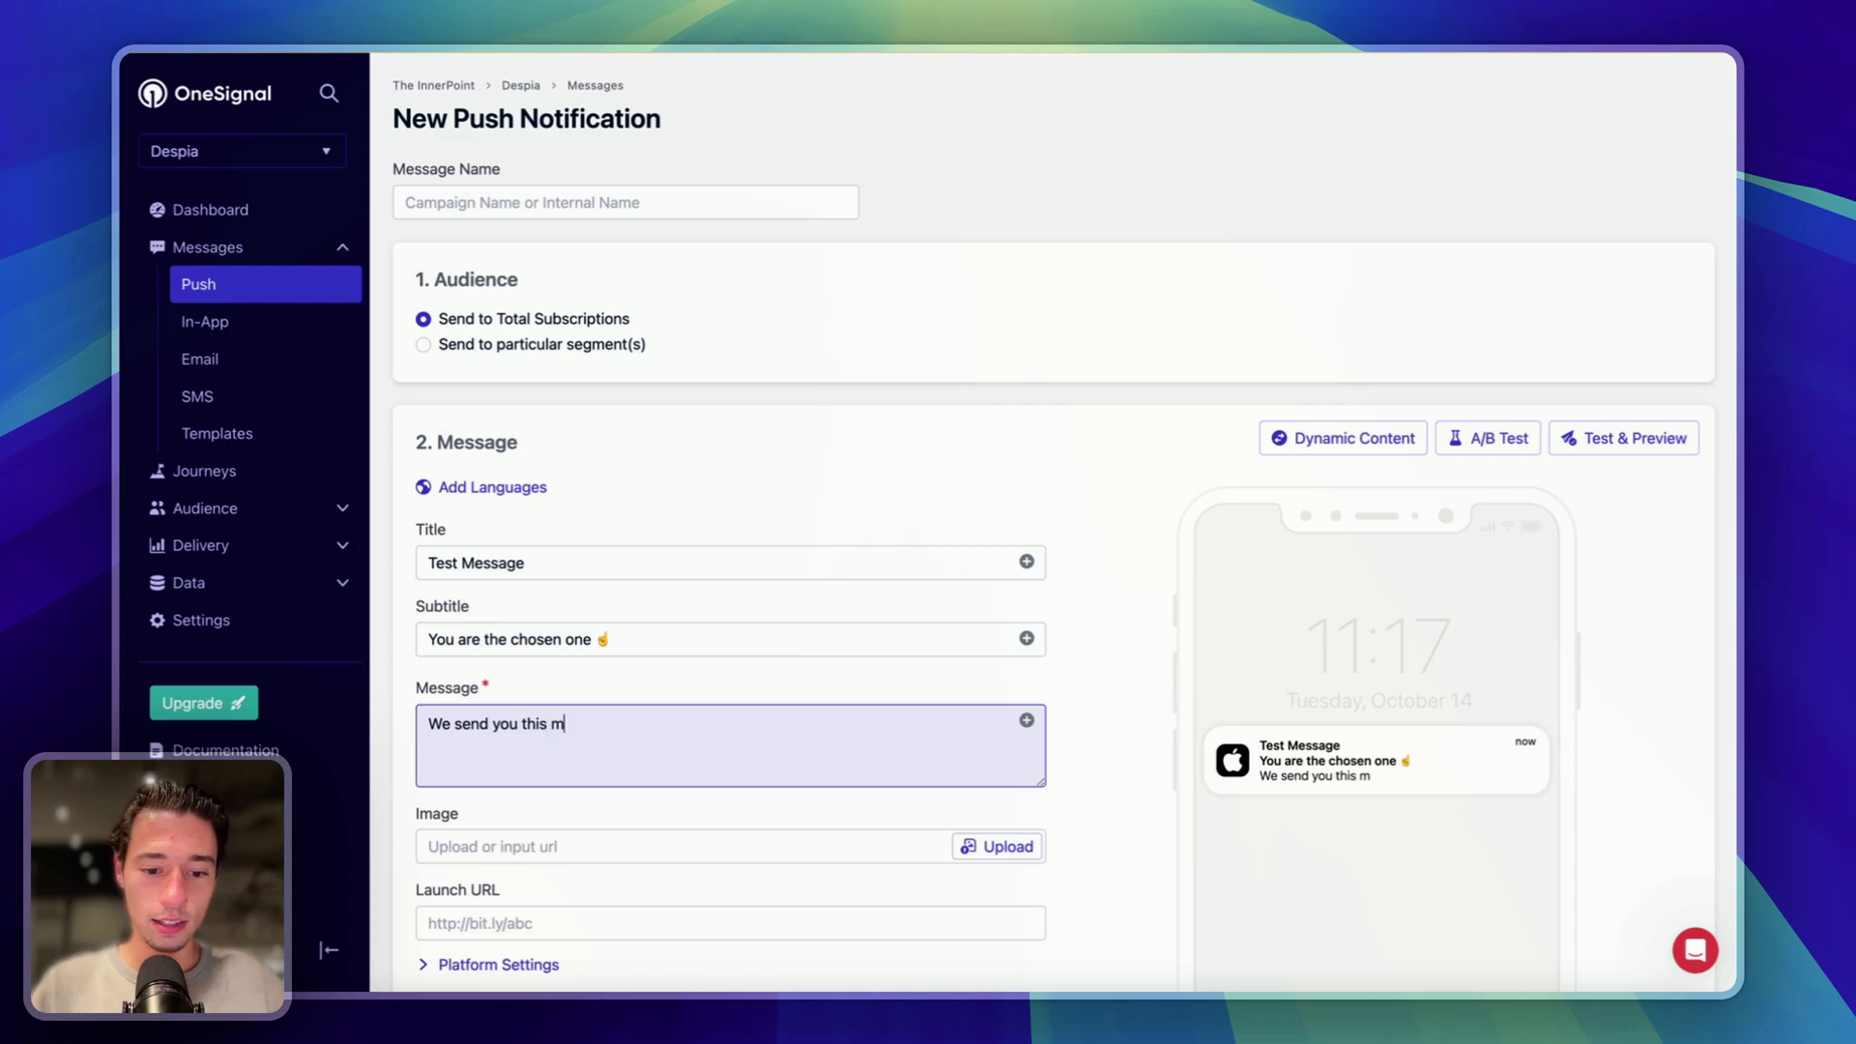
{"action": "type", "text": "essage v"}
{"action": "key", "text": "BackSpace"}
{"action": "type", "text": "beacsuse"}
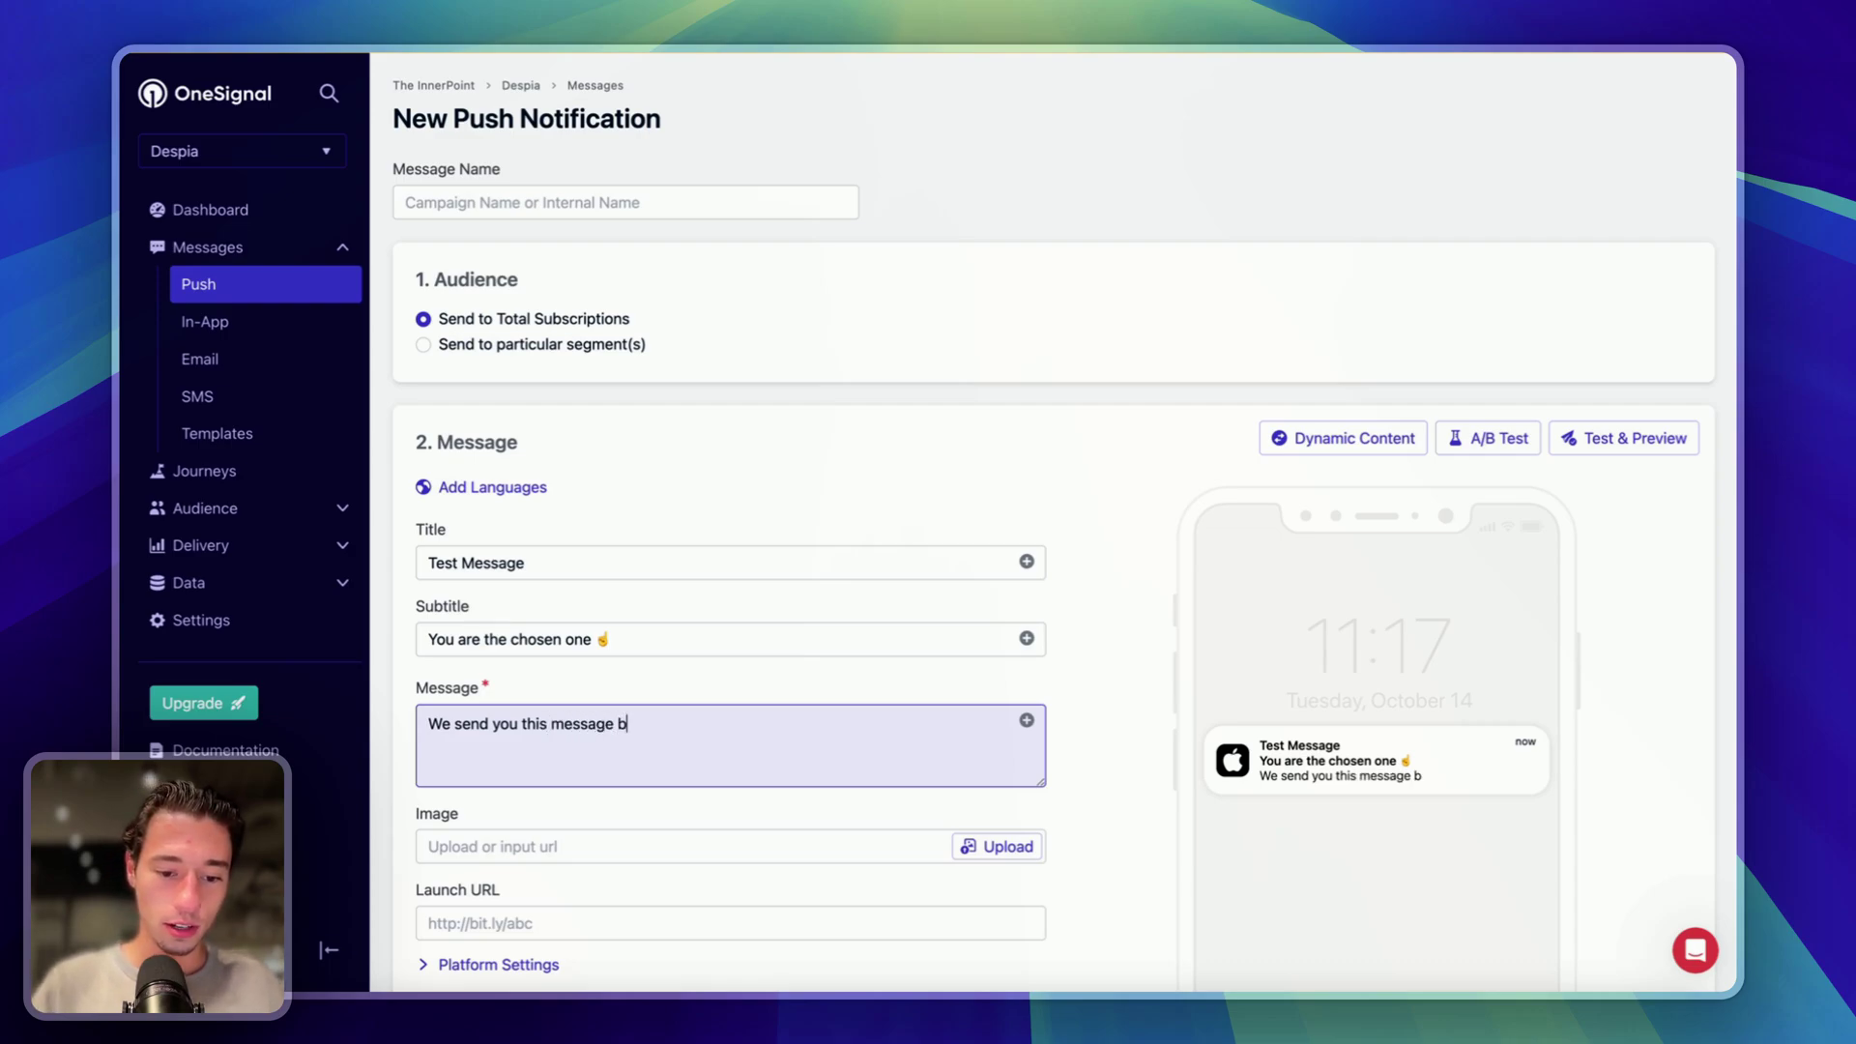
{"action": "key", "text": "BackSpace"}
{"action": "key", "text": "BackSpace"}
{"action": "key", "text": "BackSpace"}
{"action": "key", "text": "BackSpace"}
{"action": "key", "text": "BackSpace"}
{"action": "key", "text": "BackSpace"}
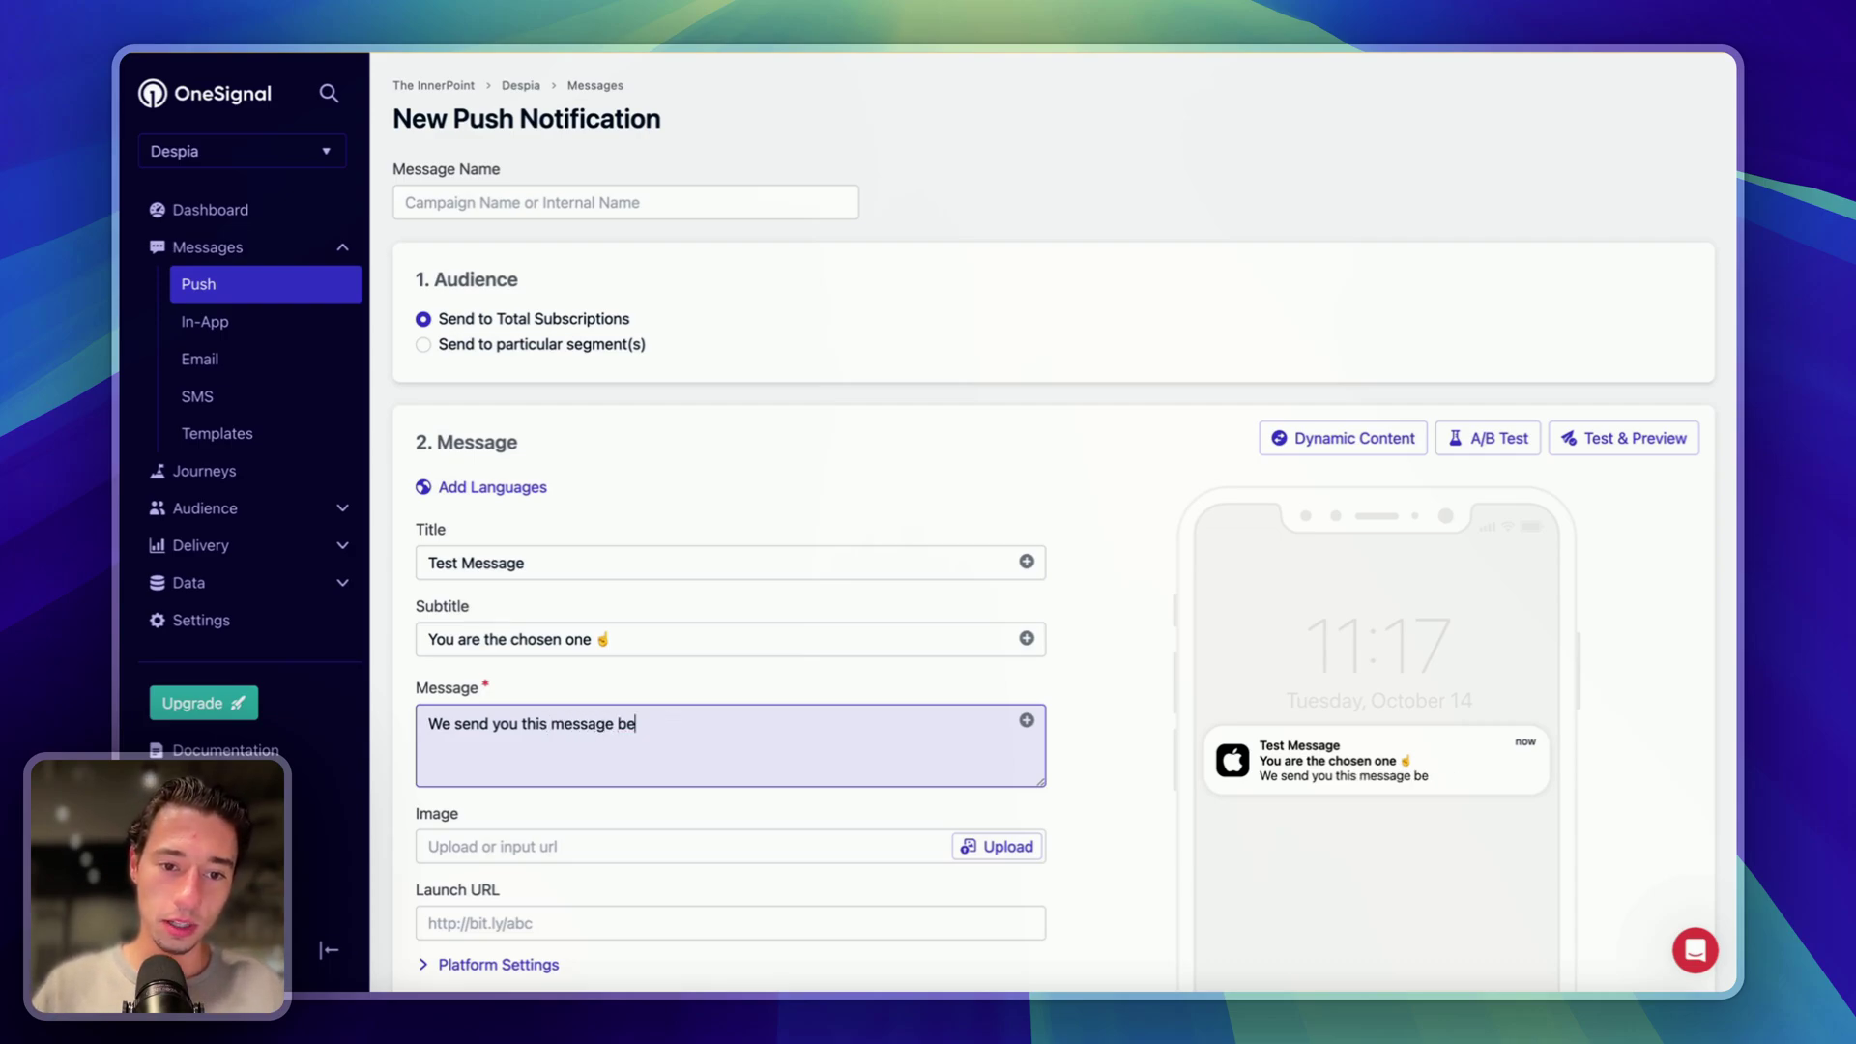
{"action": "type", "text": "cause we"}
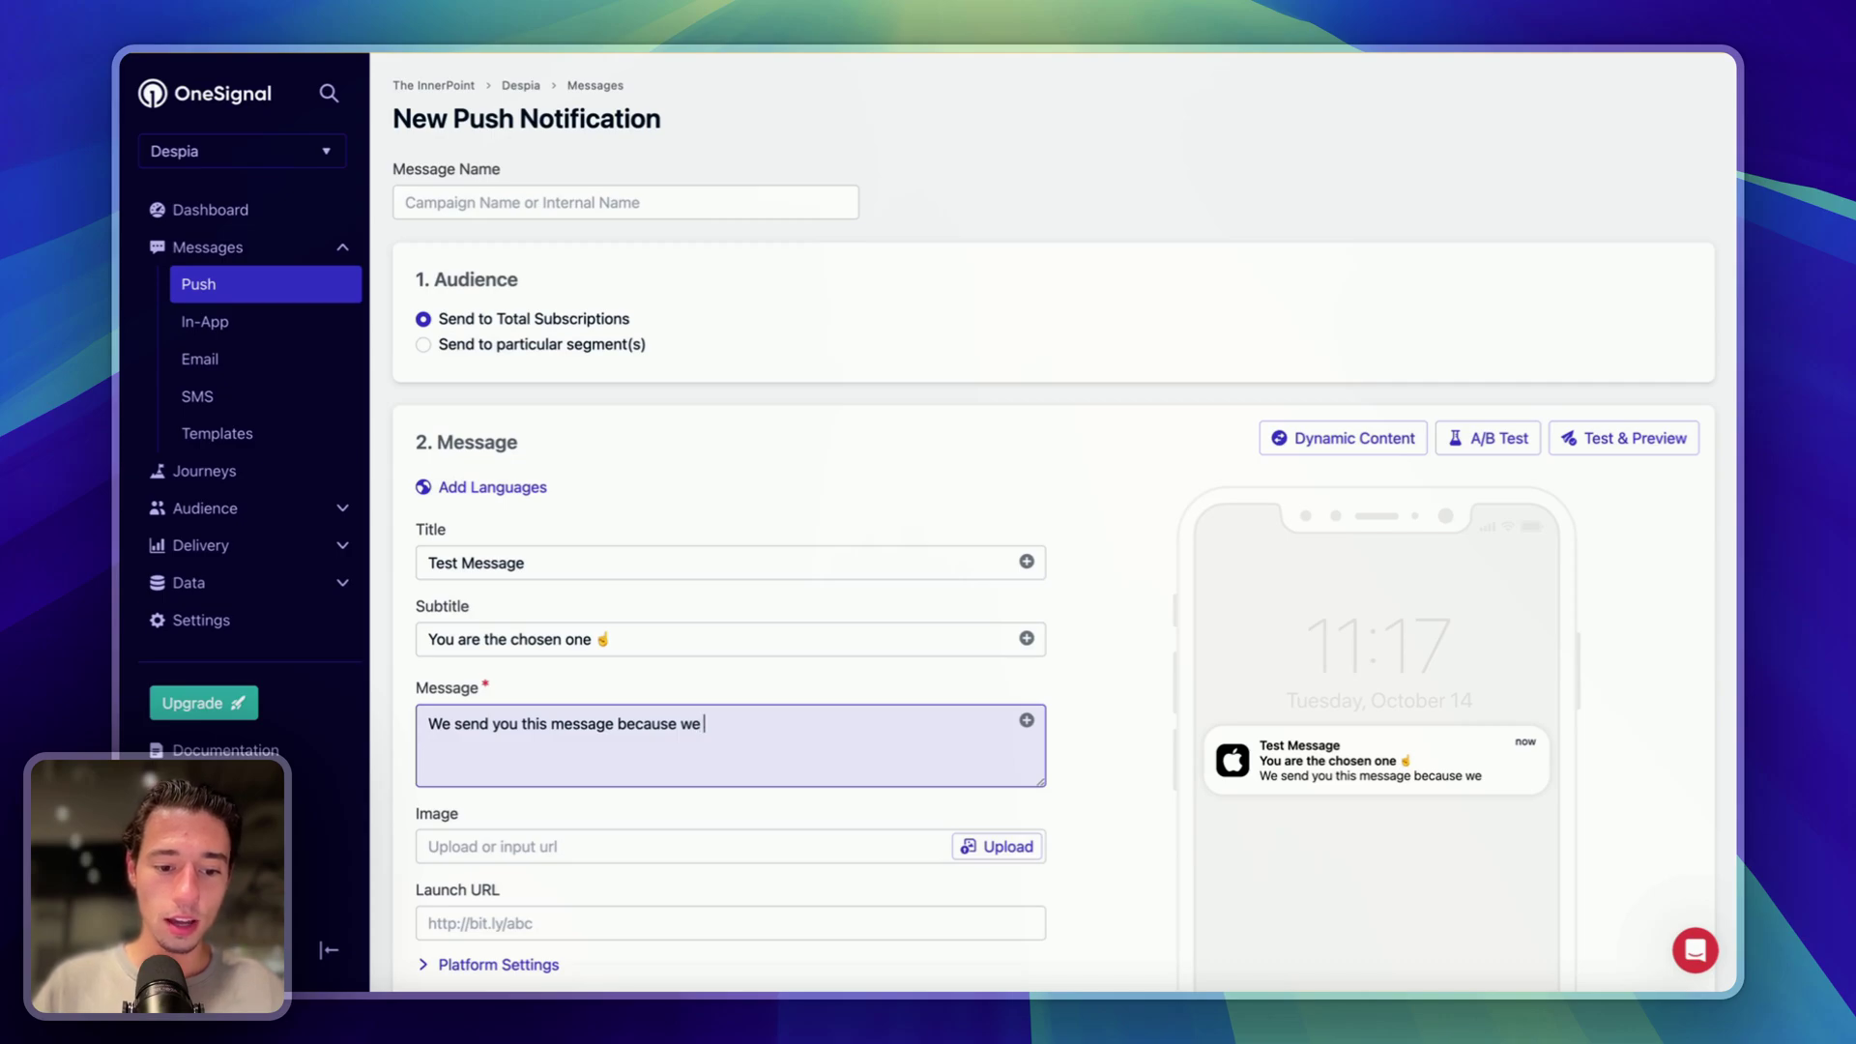
{"action": "type", "text": " are testibng"}
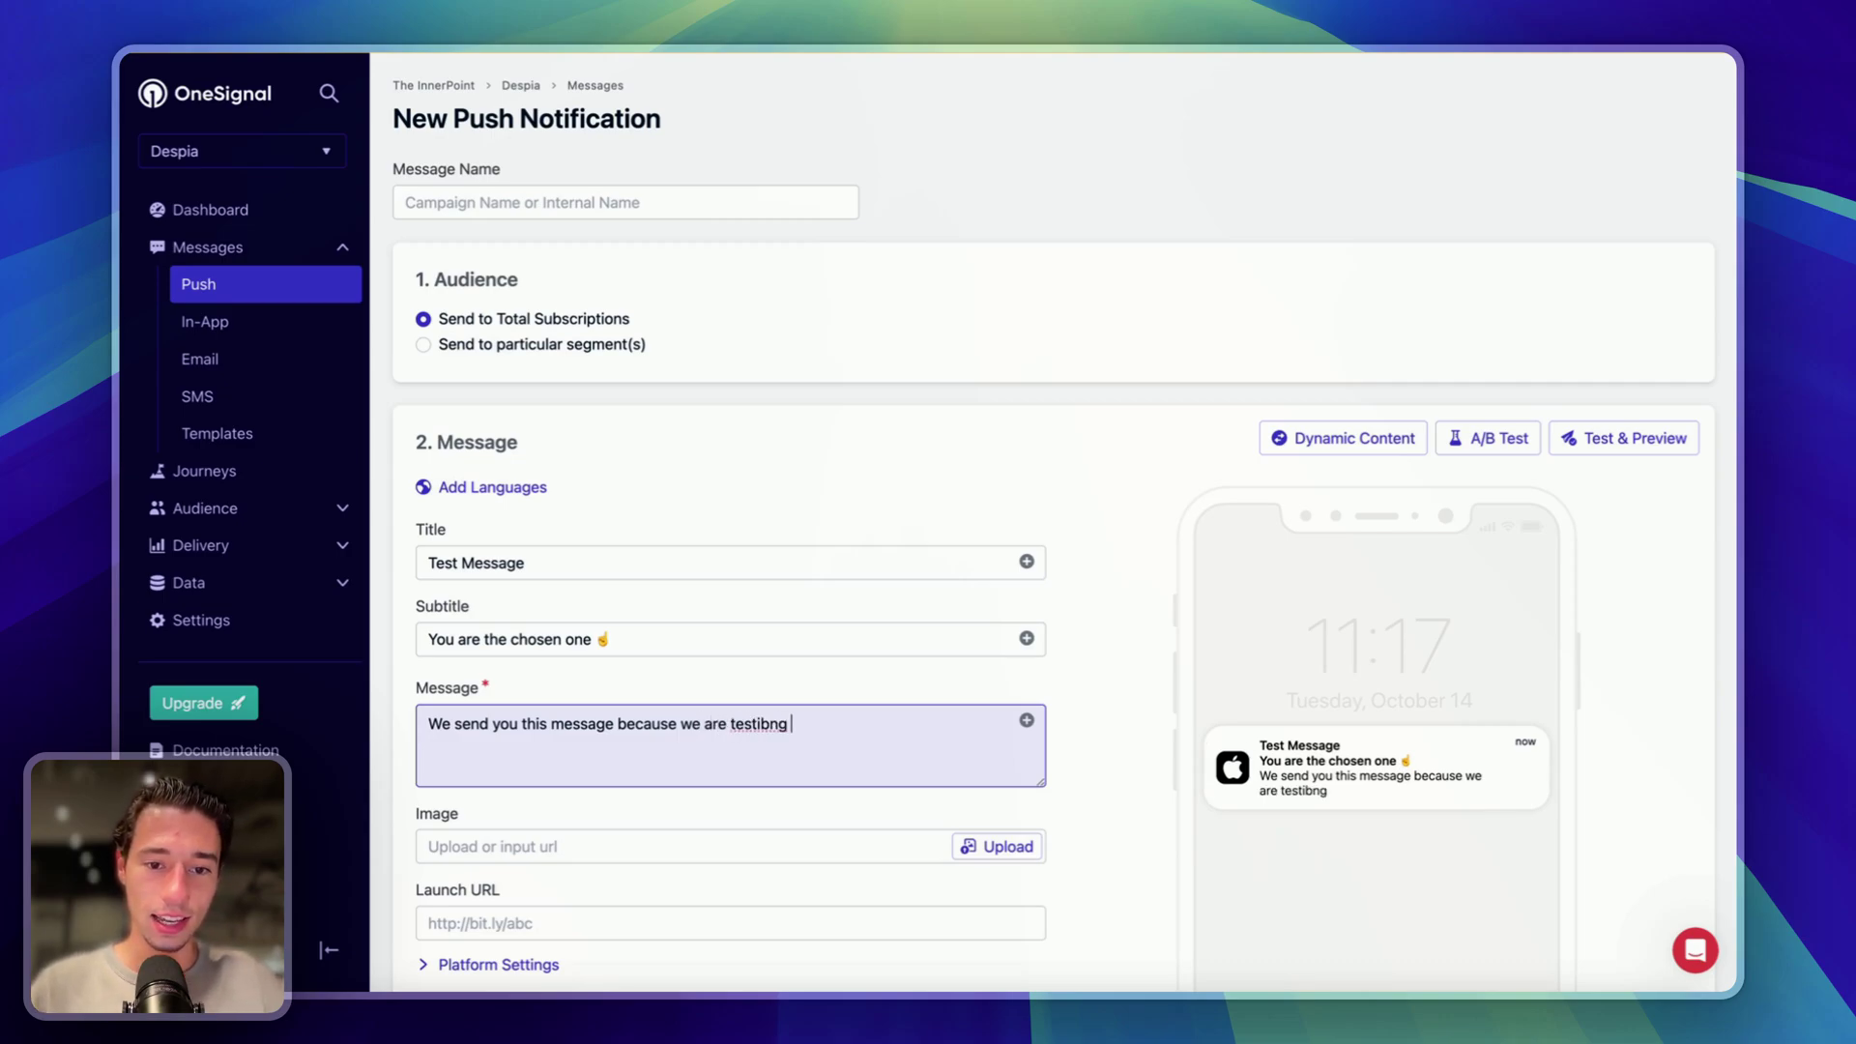
{"action": "key", "text": "BackSpace"}
{"action": "key", "text": "BackSpace"}
{"action": "key", "text": "BackSpace"}
{"action": "key", "text": "BackSpace"}
{"action": "type", "text": "ng st"}
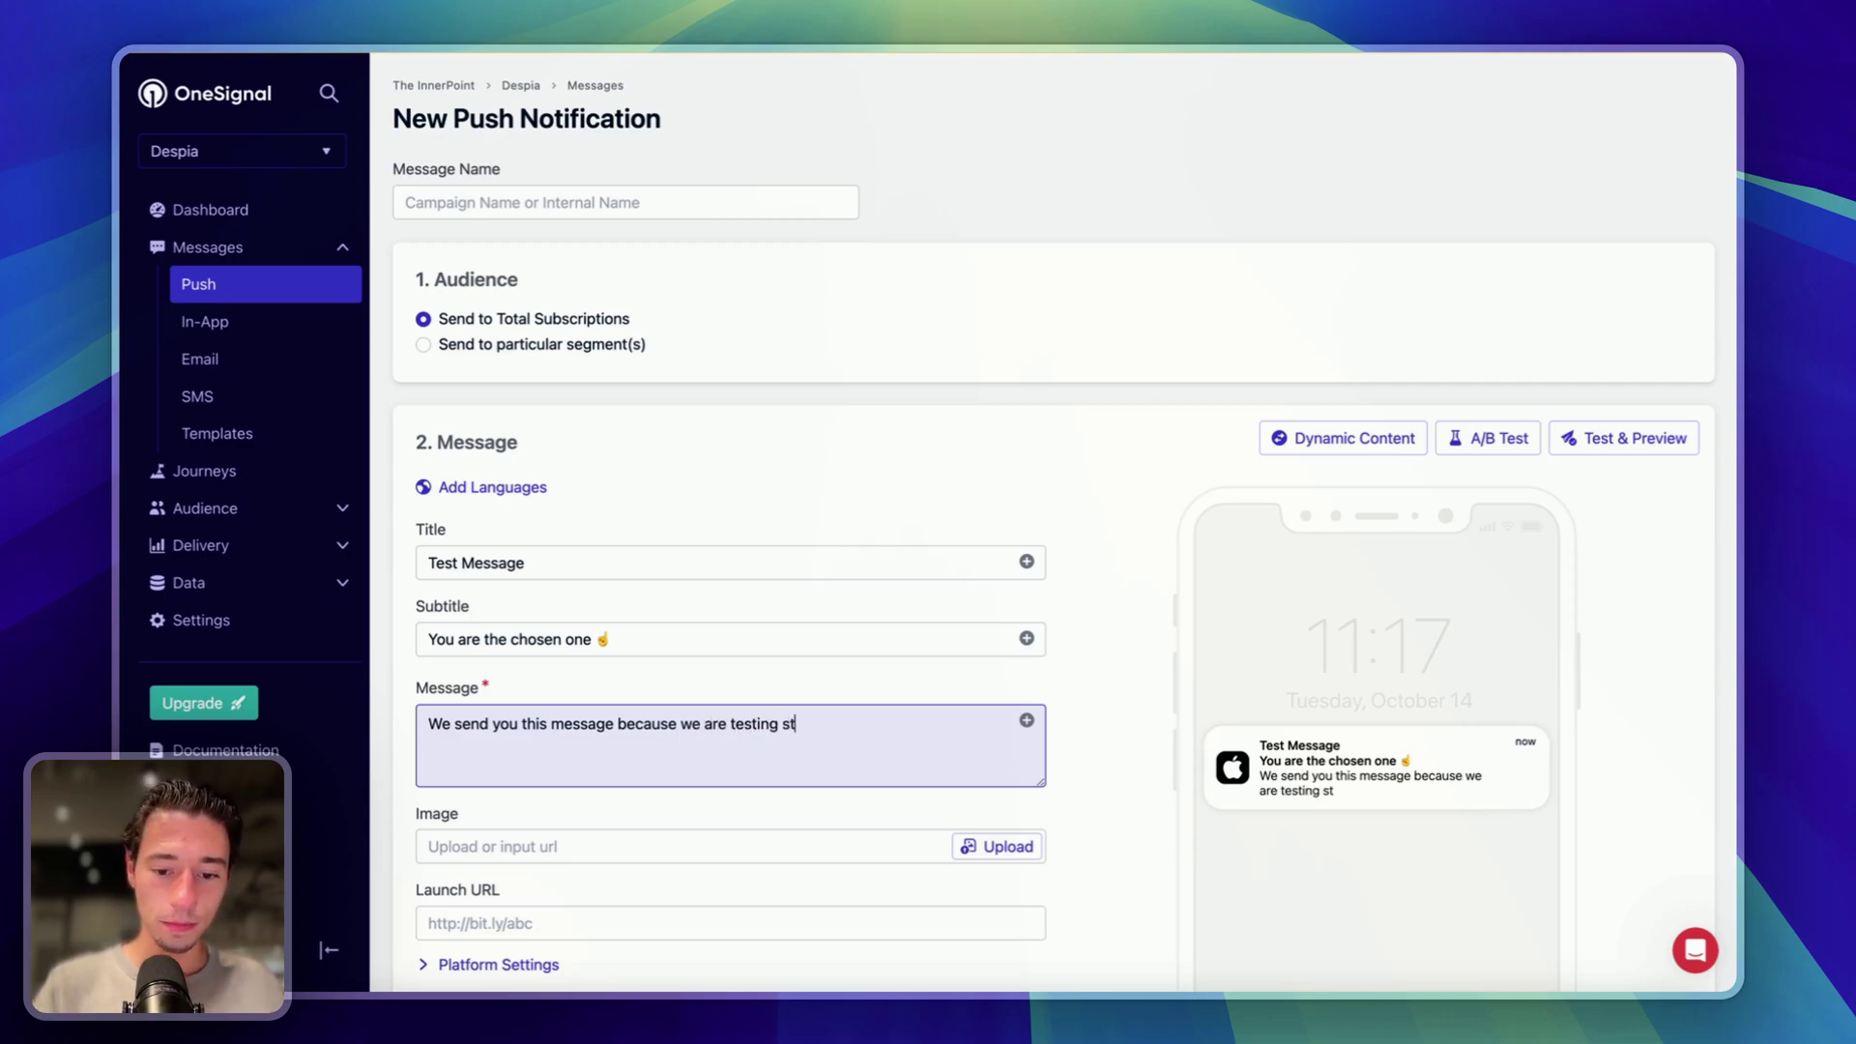
{"action": "type", "text": "uff for a"}
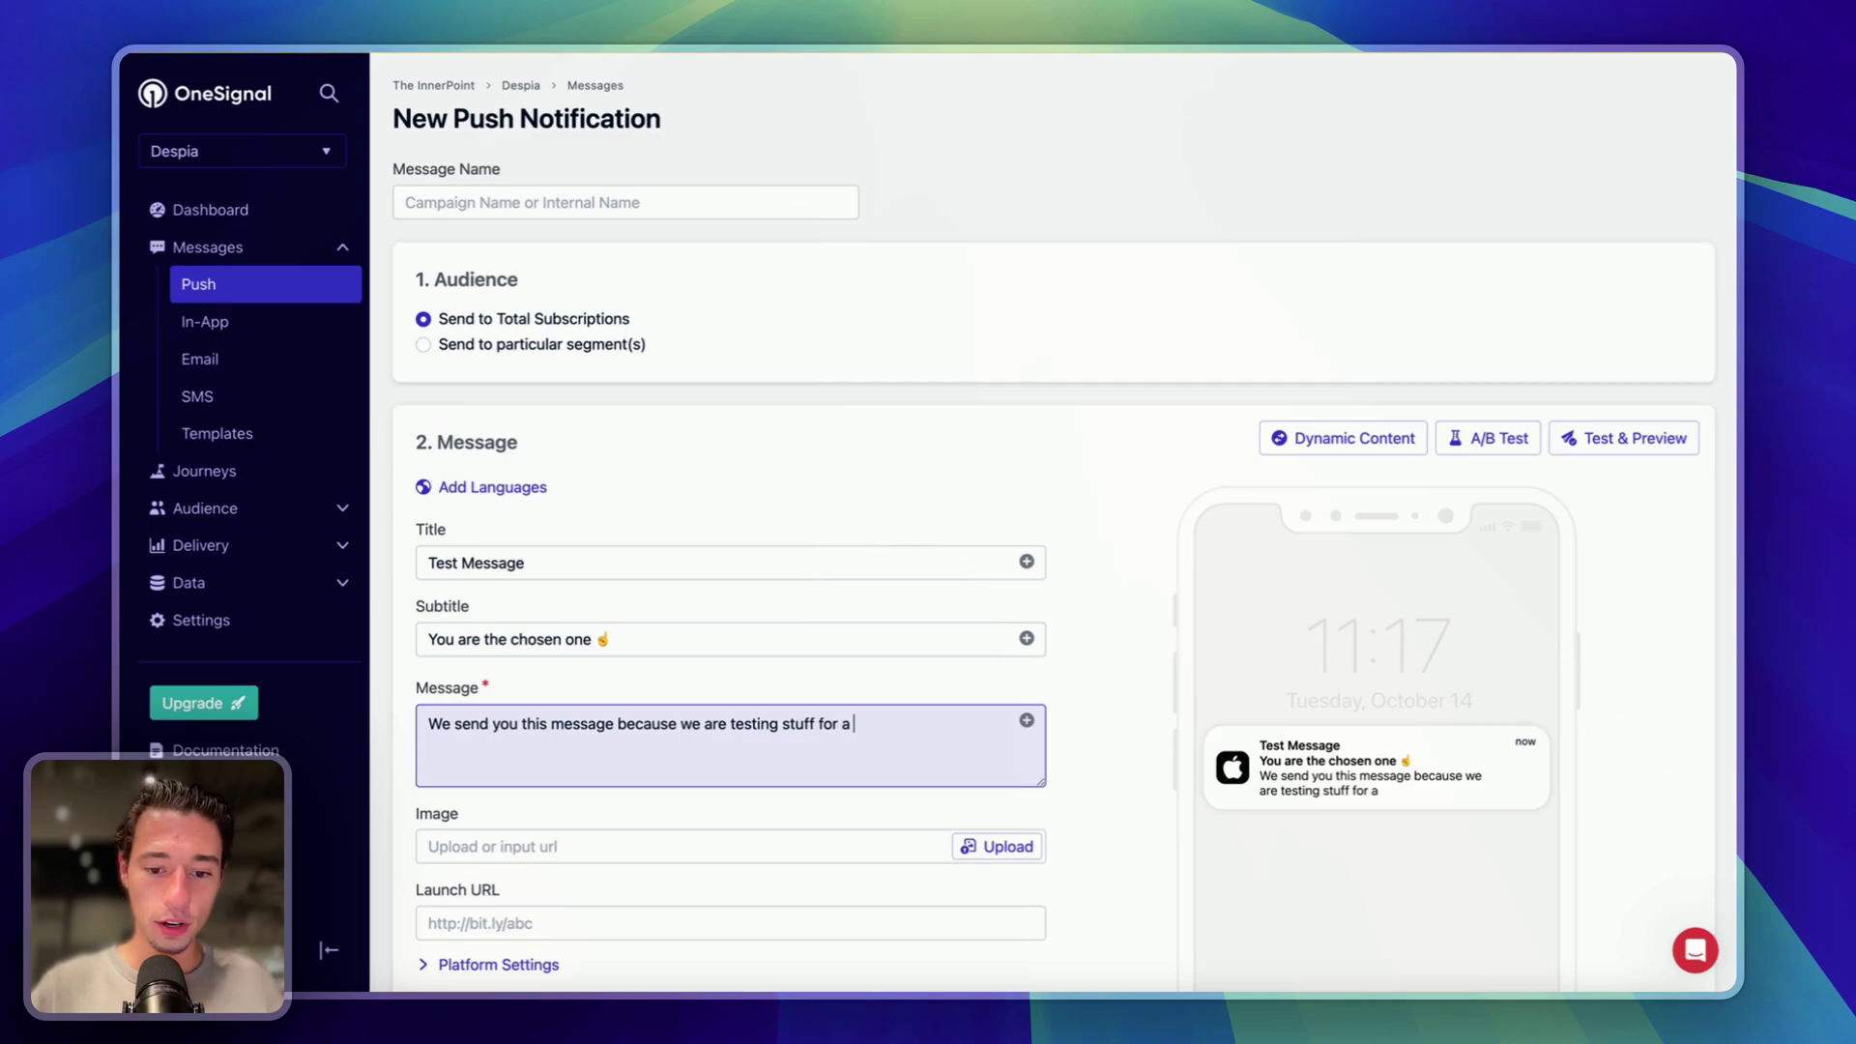
{"action": "type", "text": " Yo"}
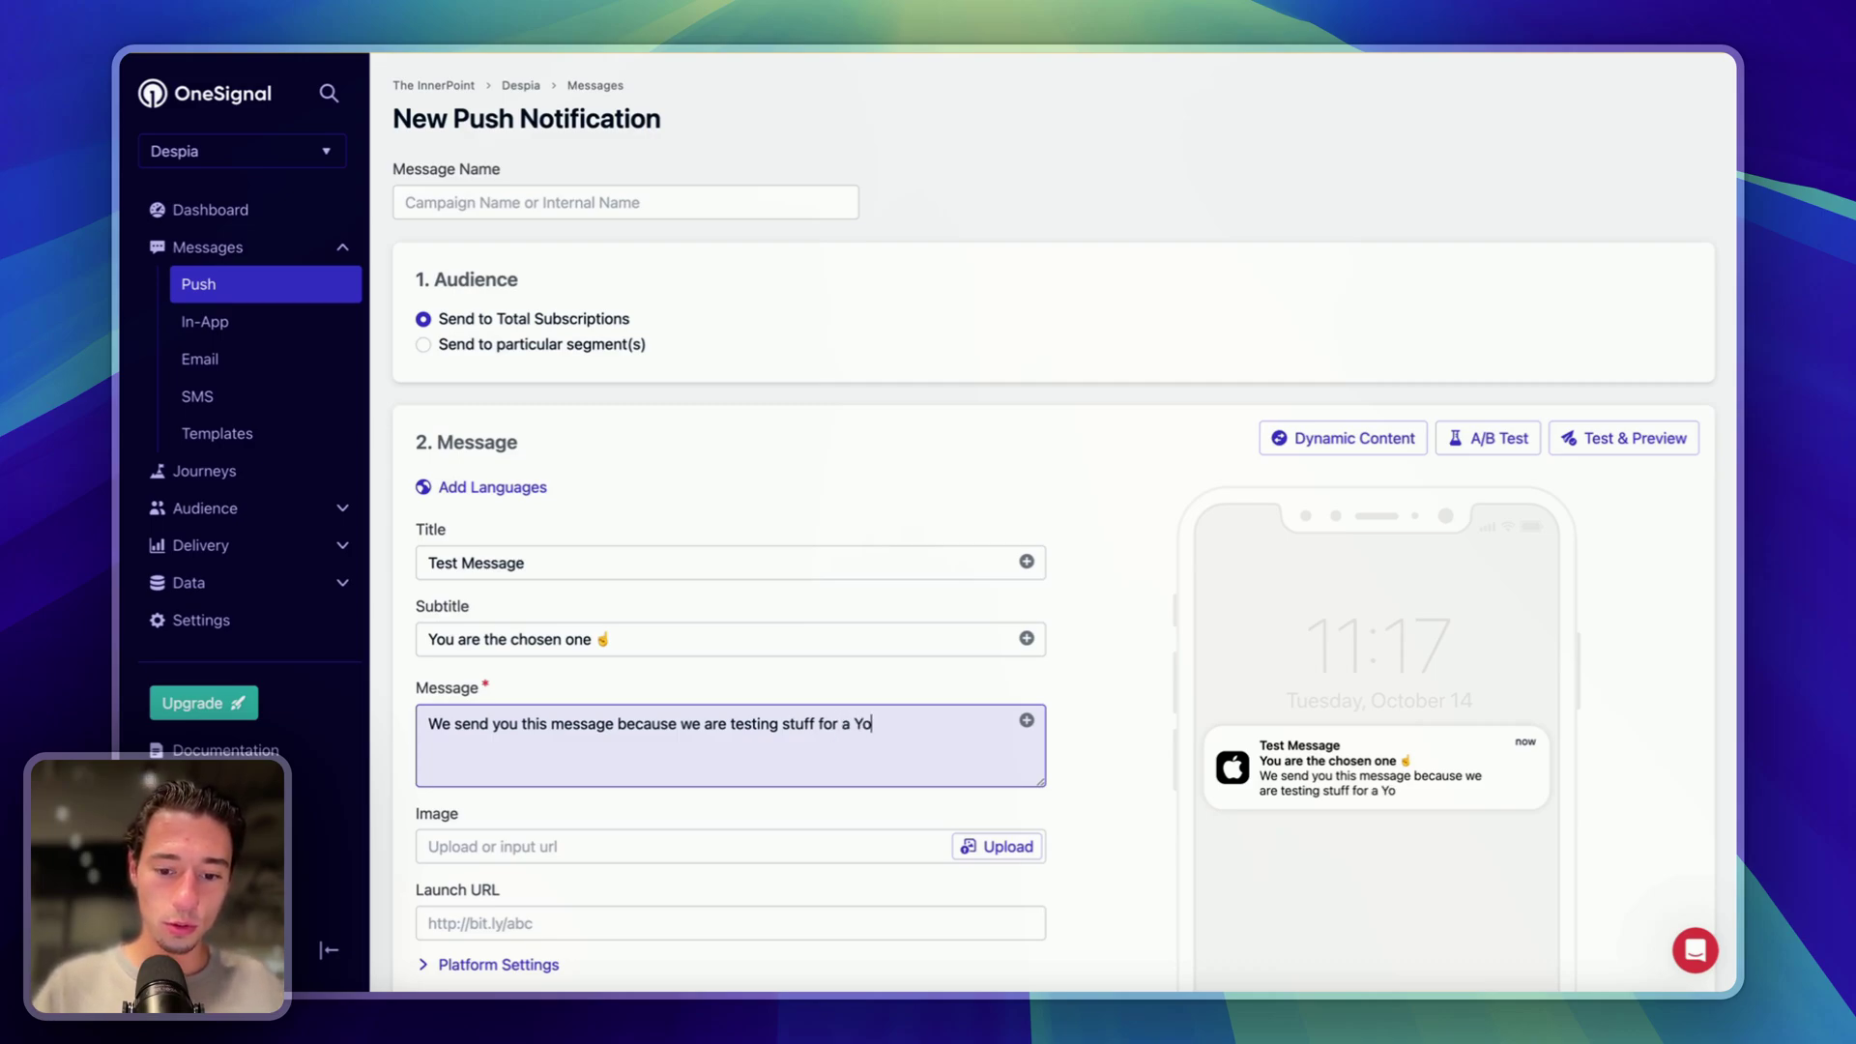
{"action": "type", "text": "uTube Video"}
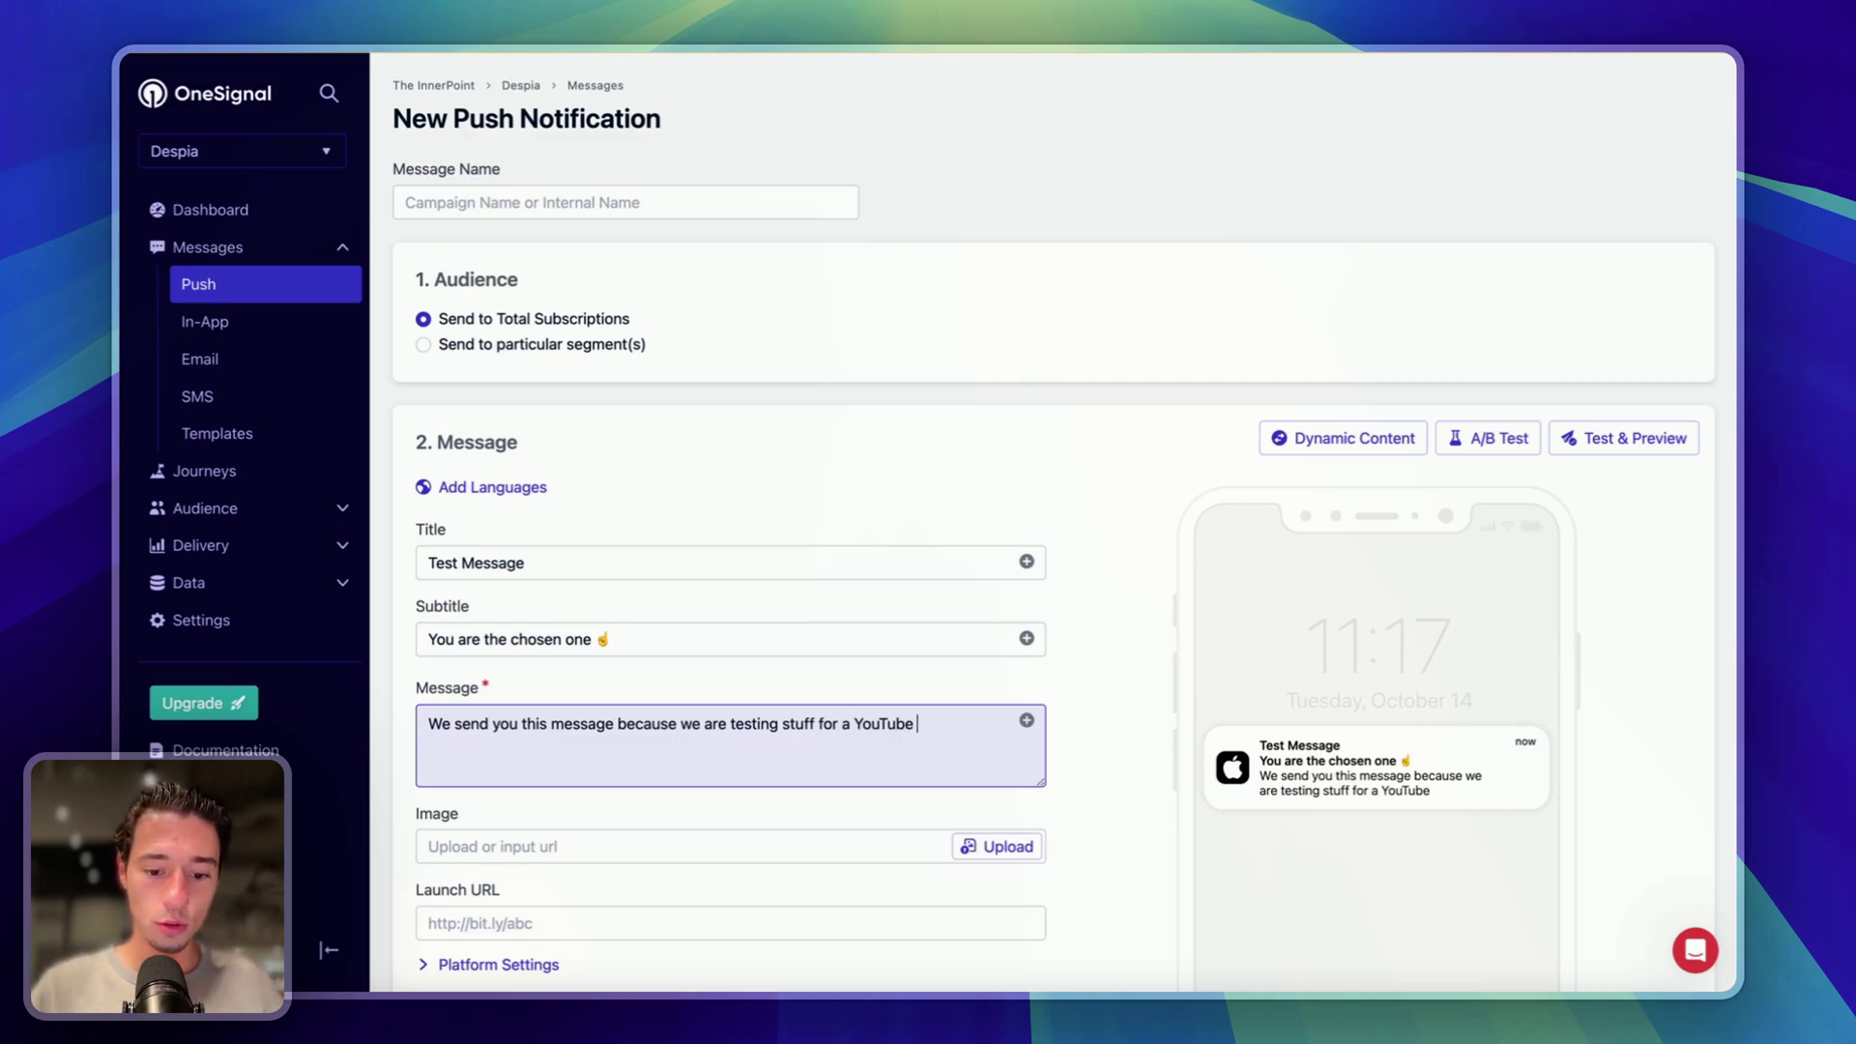
{"action": "key", "text": "BackSpace"}
{"action": "key", "text": "BackSpace"}
{"action": "key", "text": "BackSpace"}
{"action": "key", "text": "BackSpace"}
{"action": "key", "text": "BackSpace"}
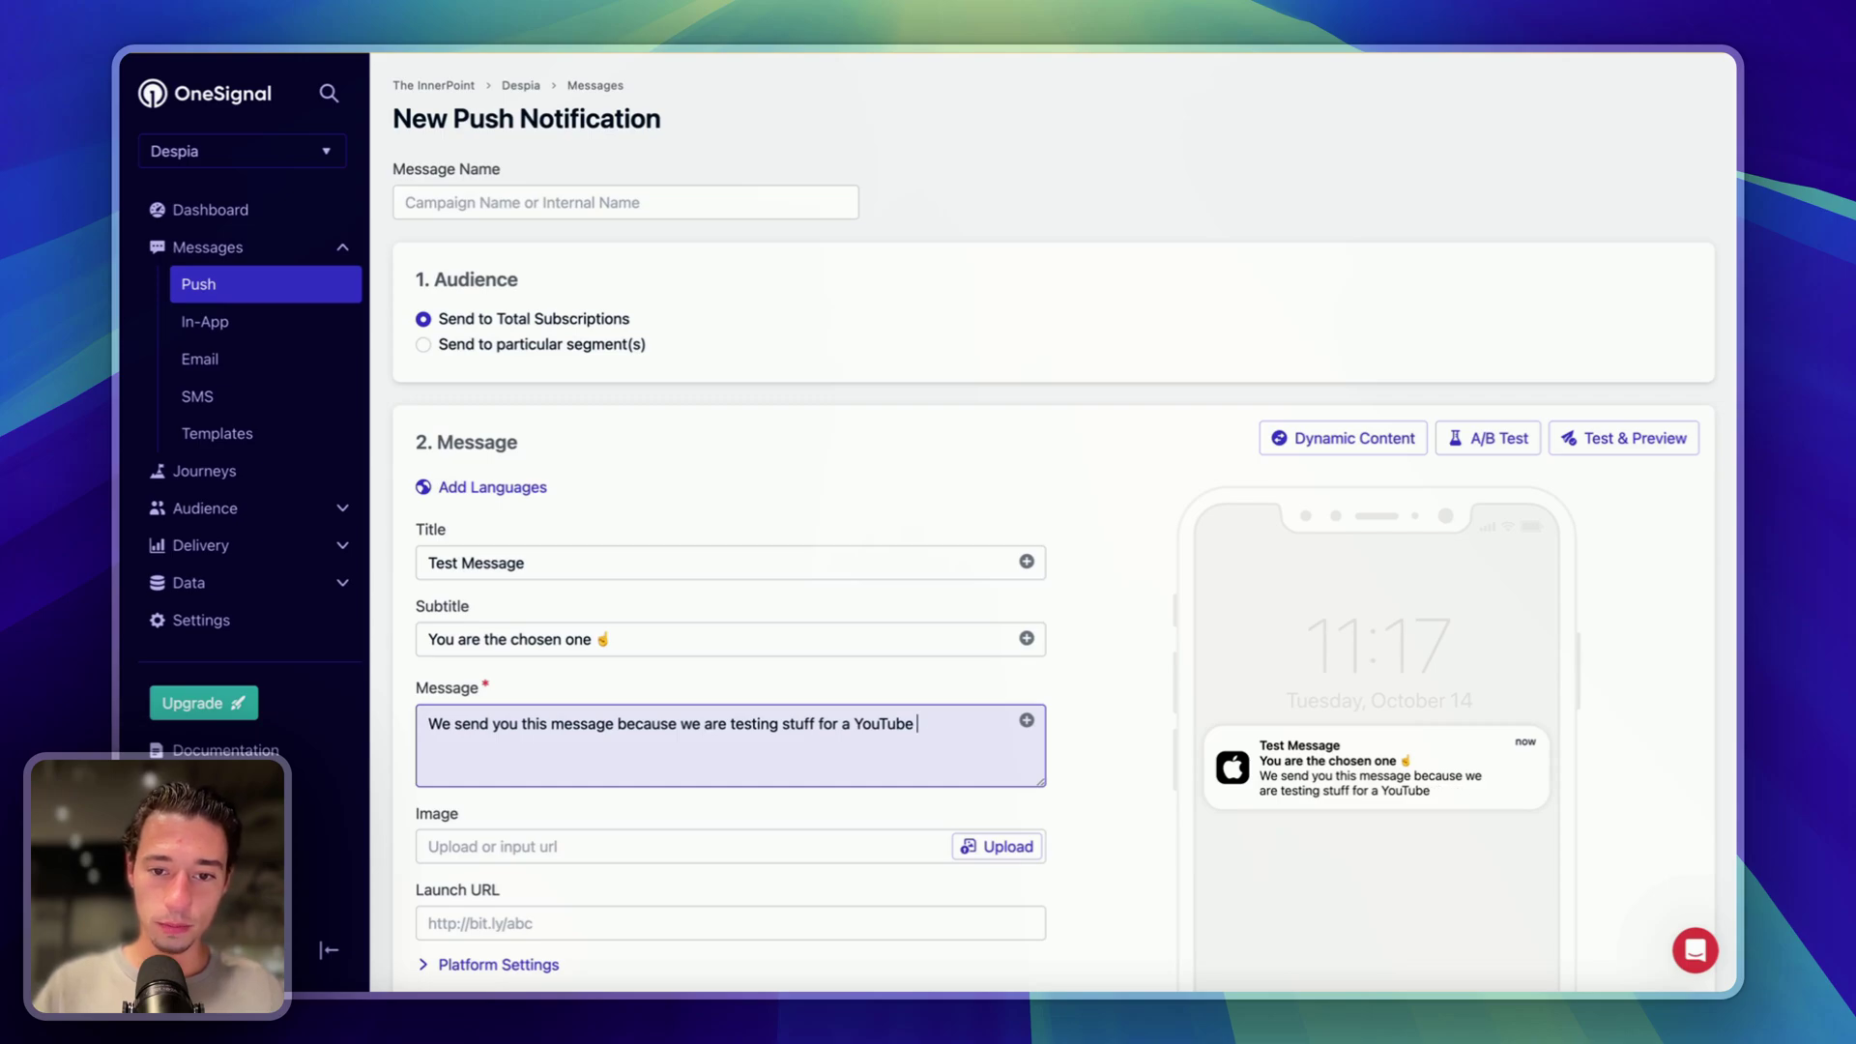
{"action": "type", "text": "video."}
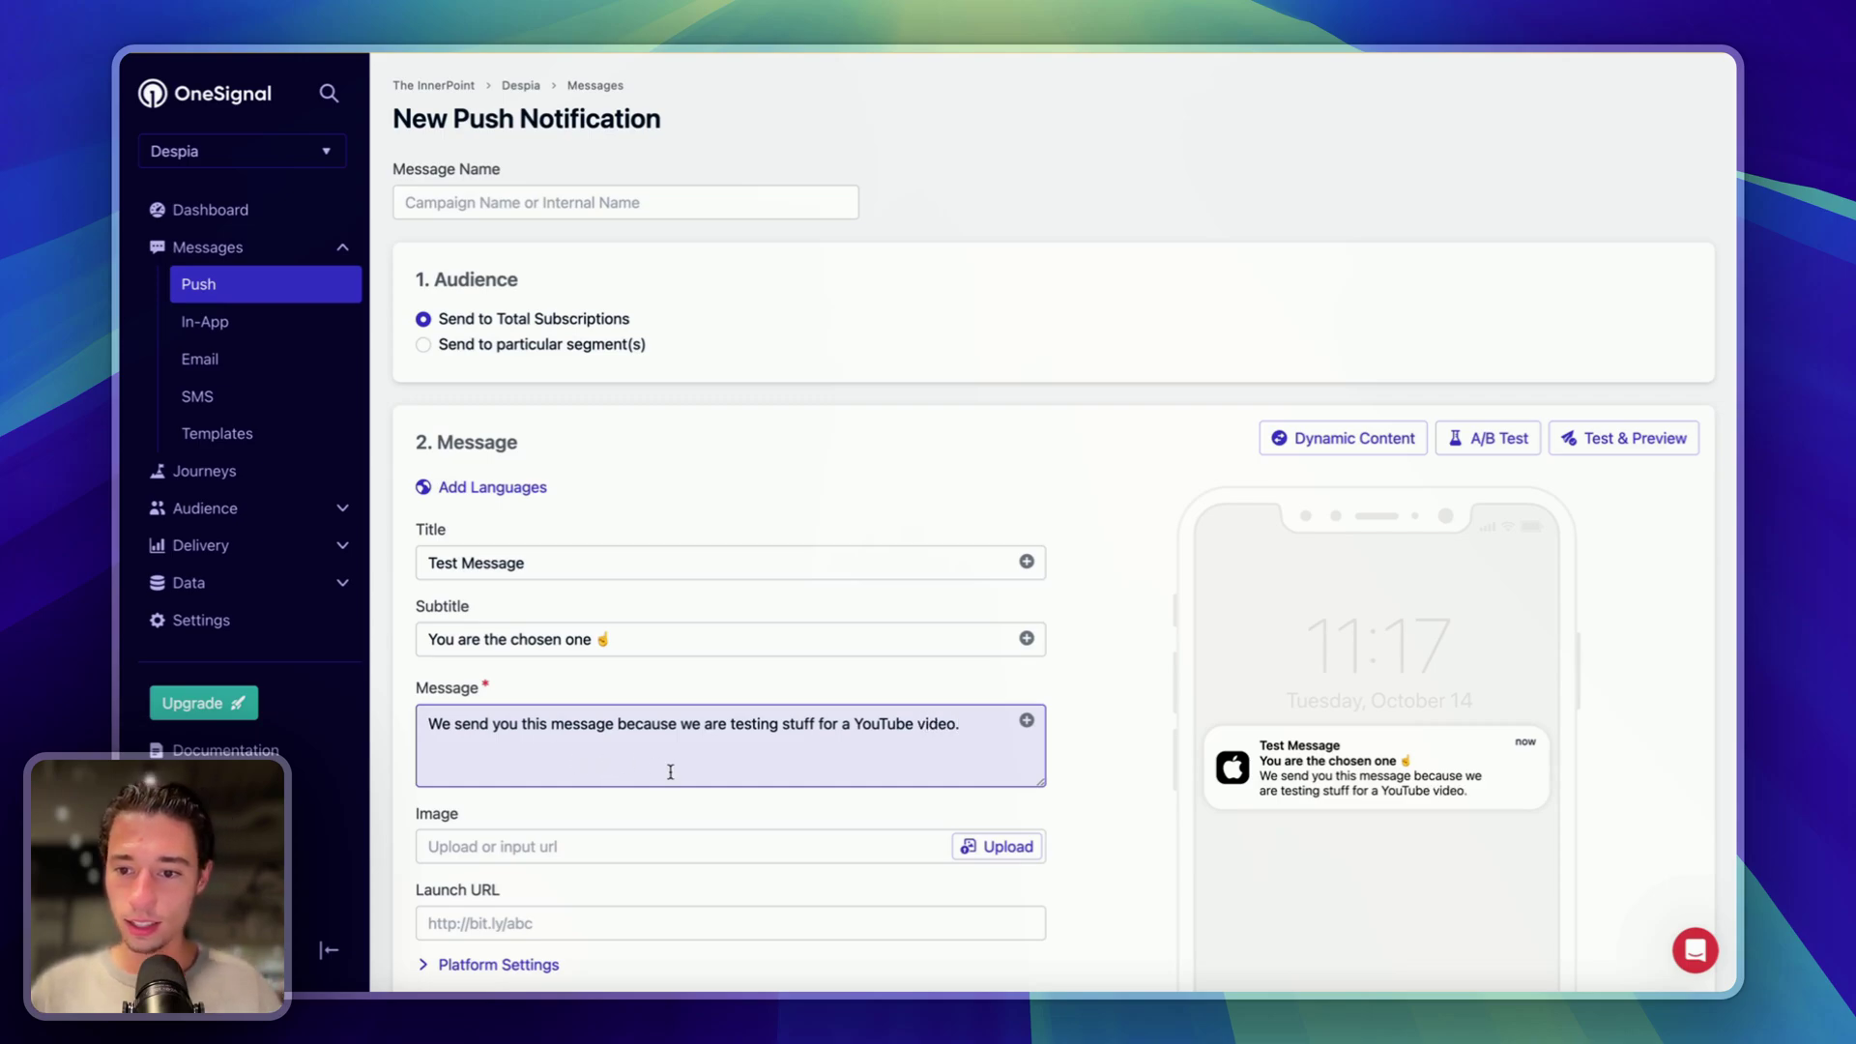
{"action": "left_click", "coordinate": [768, 684]}
Step: Examine the notification's optional launch URL and the Apple iOS platform settings
{"action": "scroll", "coordinate": [766, 682], "scroll_direction": "down", "scroll_amount": 3}
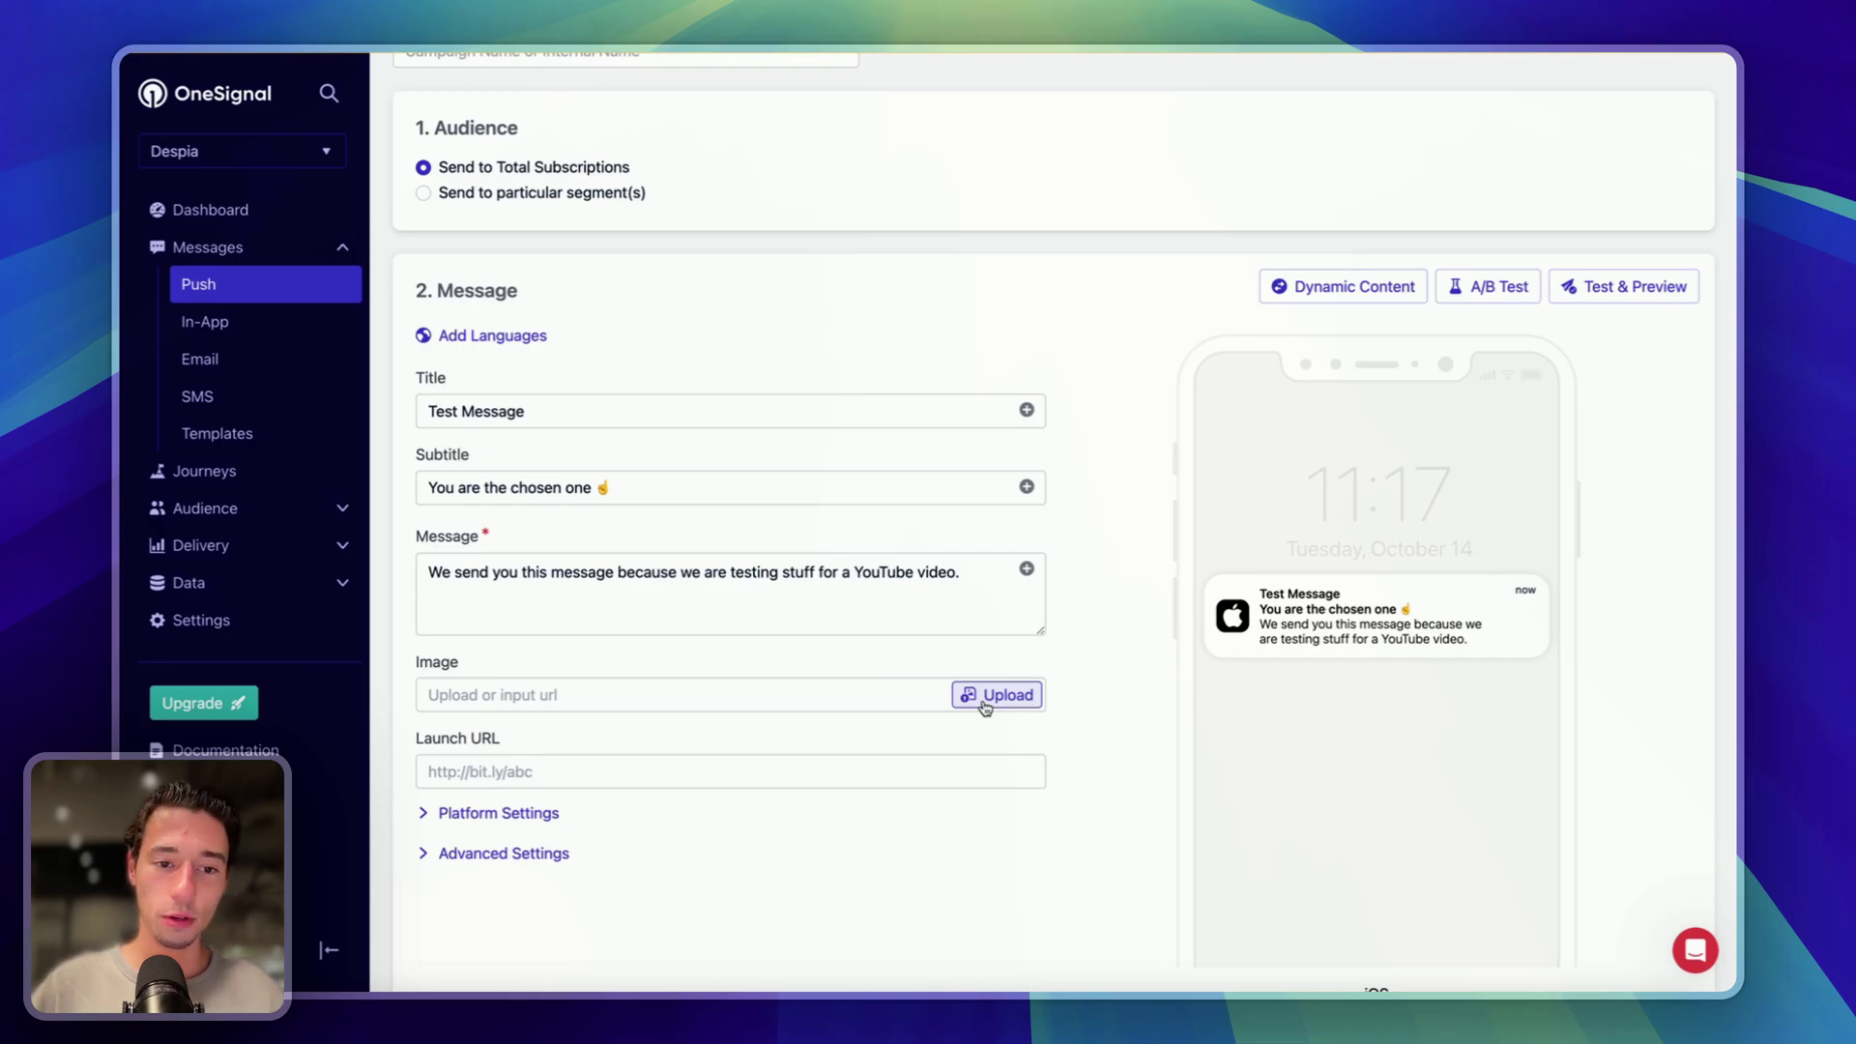
{"action": "left_click", "coordinate": [722, 762]}
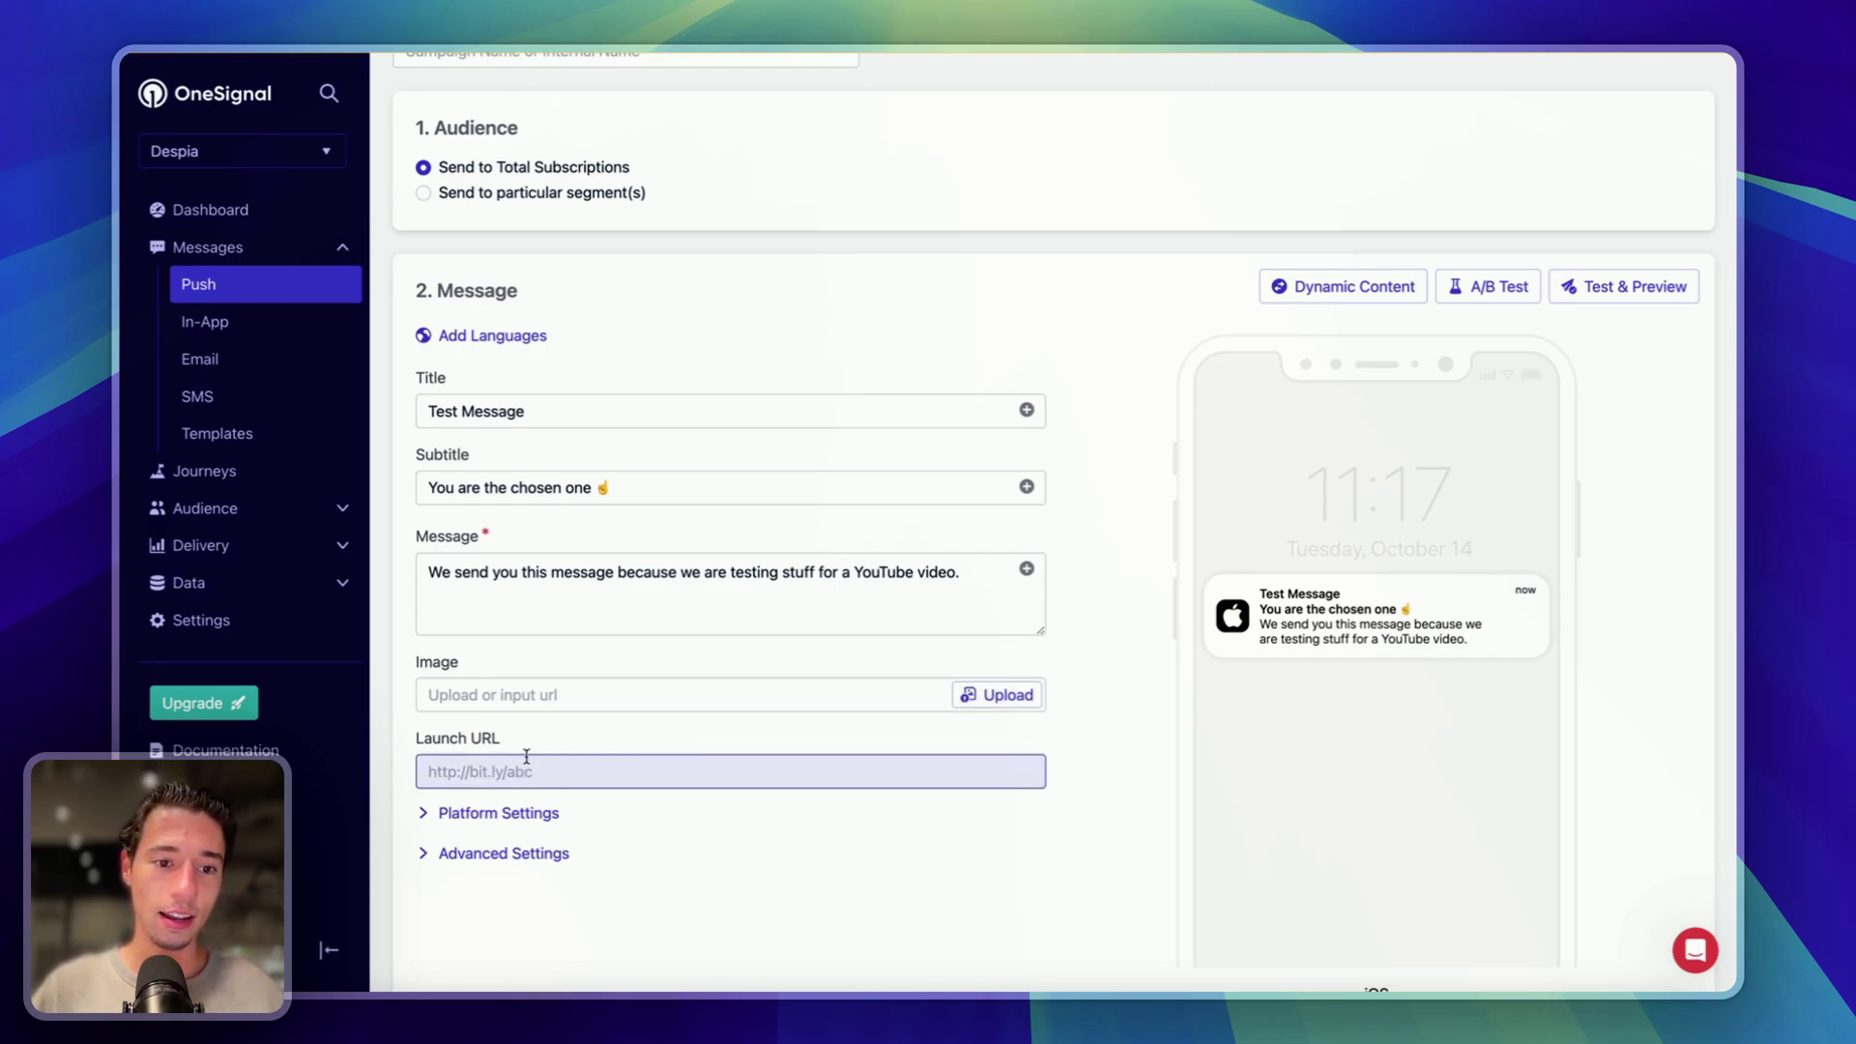
{"action": "left_click", "coordinate": [532, 817]}
{"action": "scroll", "coordinate": [542, 824], "scroll_direction": "down", "scroll_amount": 5}
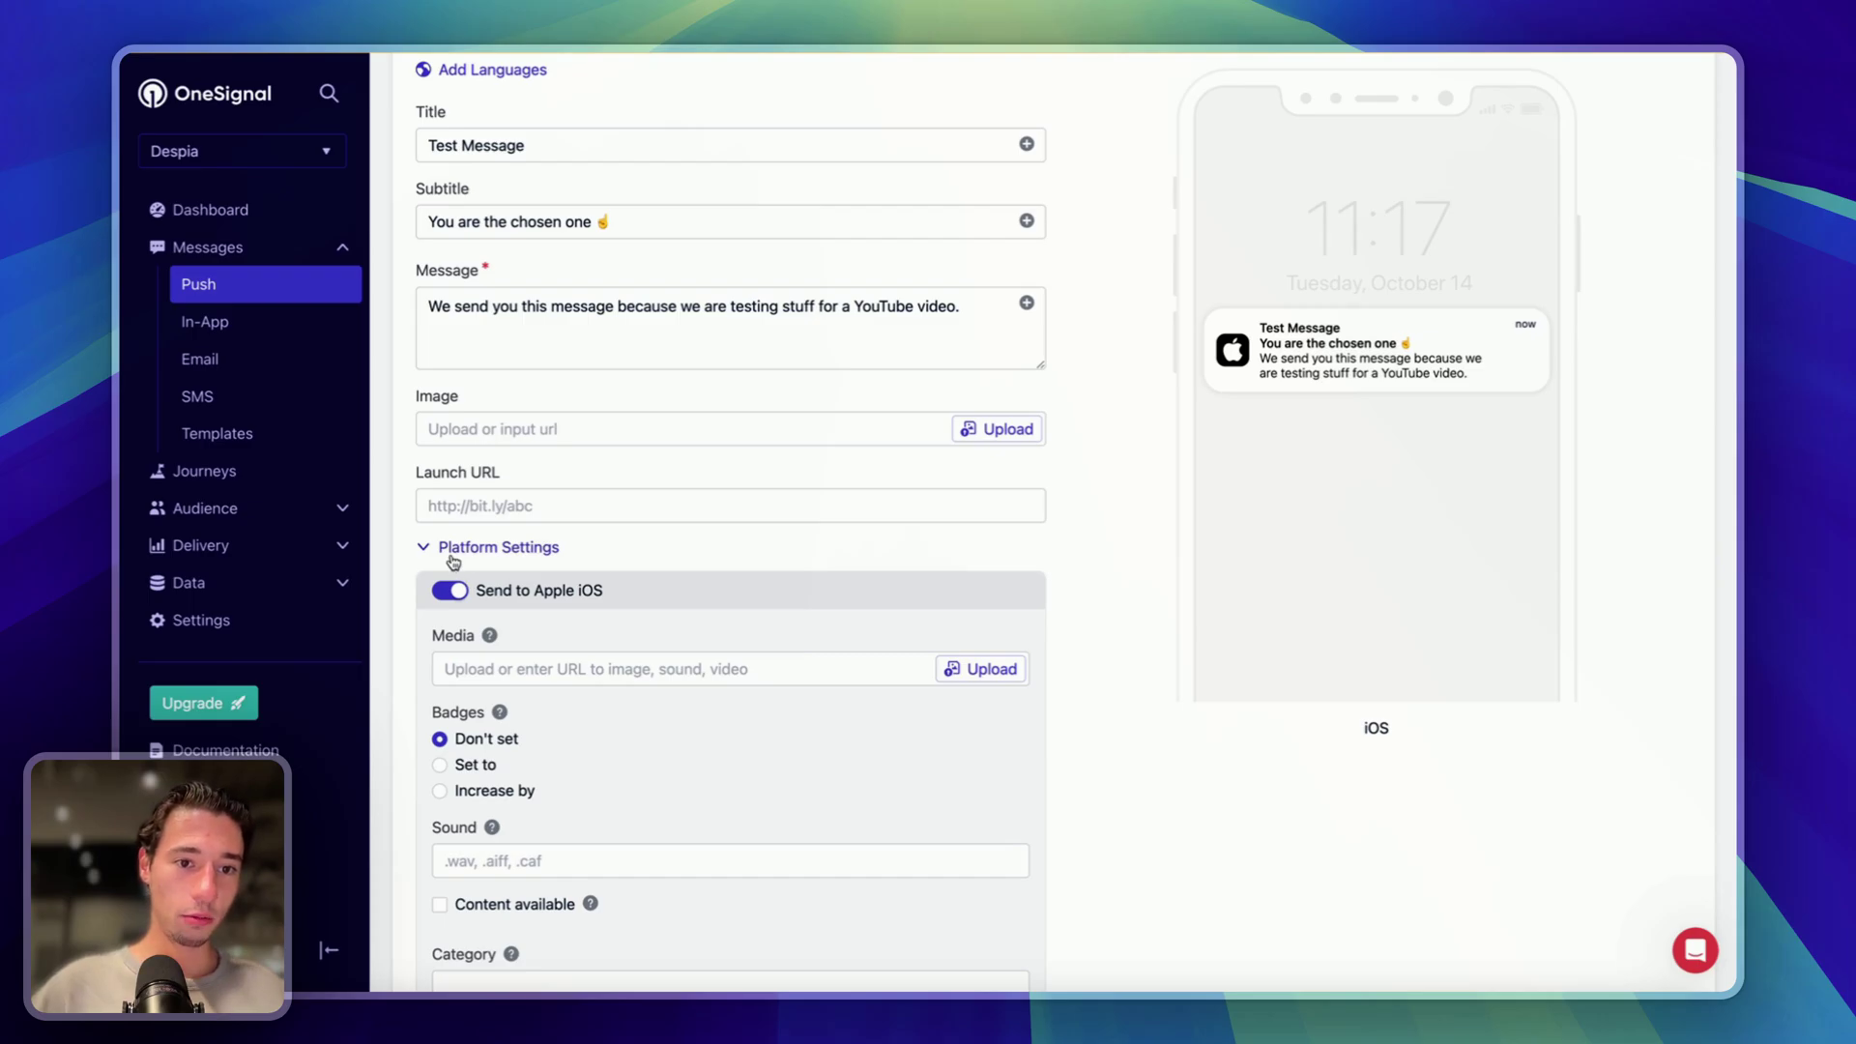
{"action": "left_click", "coordinate": [452, 558]}
{"action": "scroll", "coordinate": [909, 710], "scroll_direction": "up", "scroll_amount": 4}
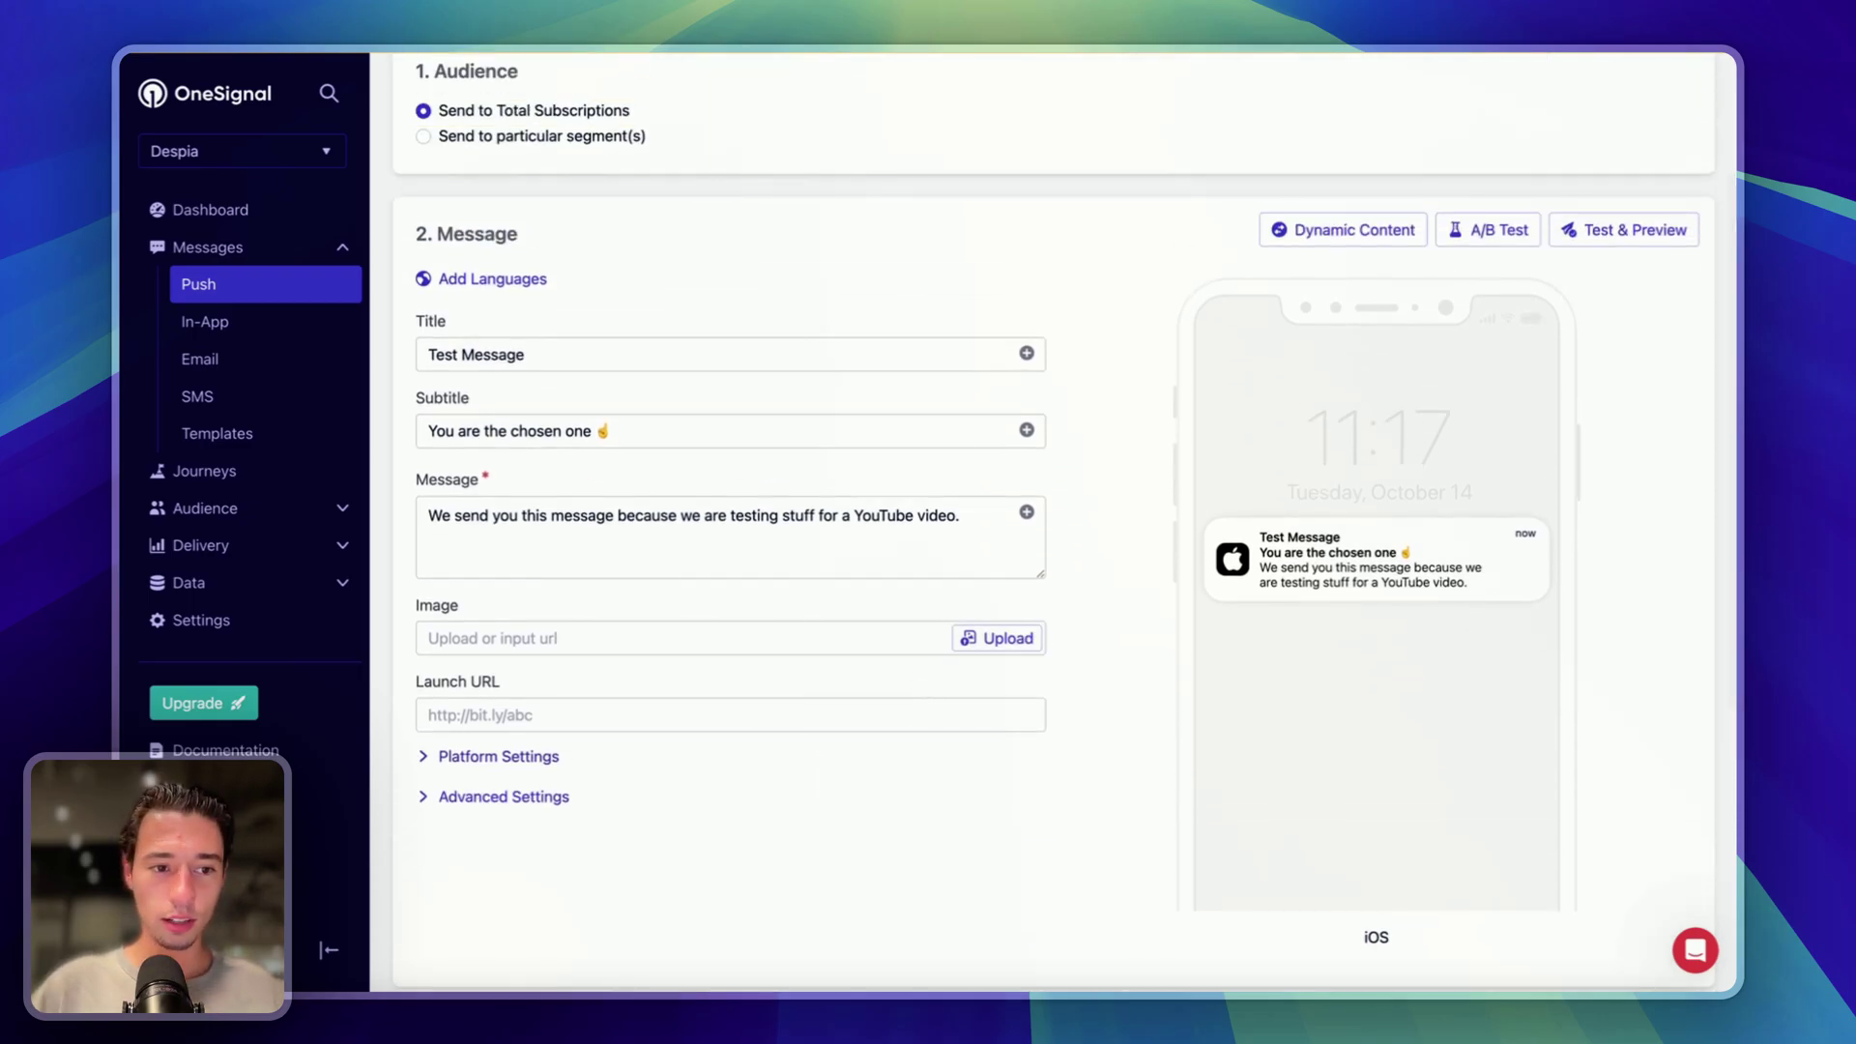
{"action": "mouse_move", "coordinate": [121, 522]}
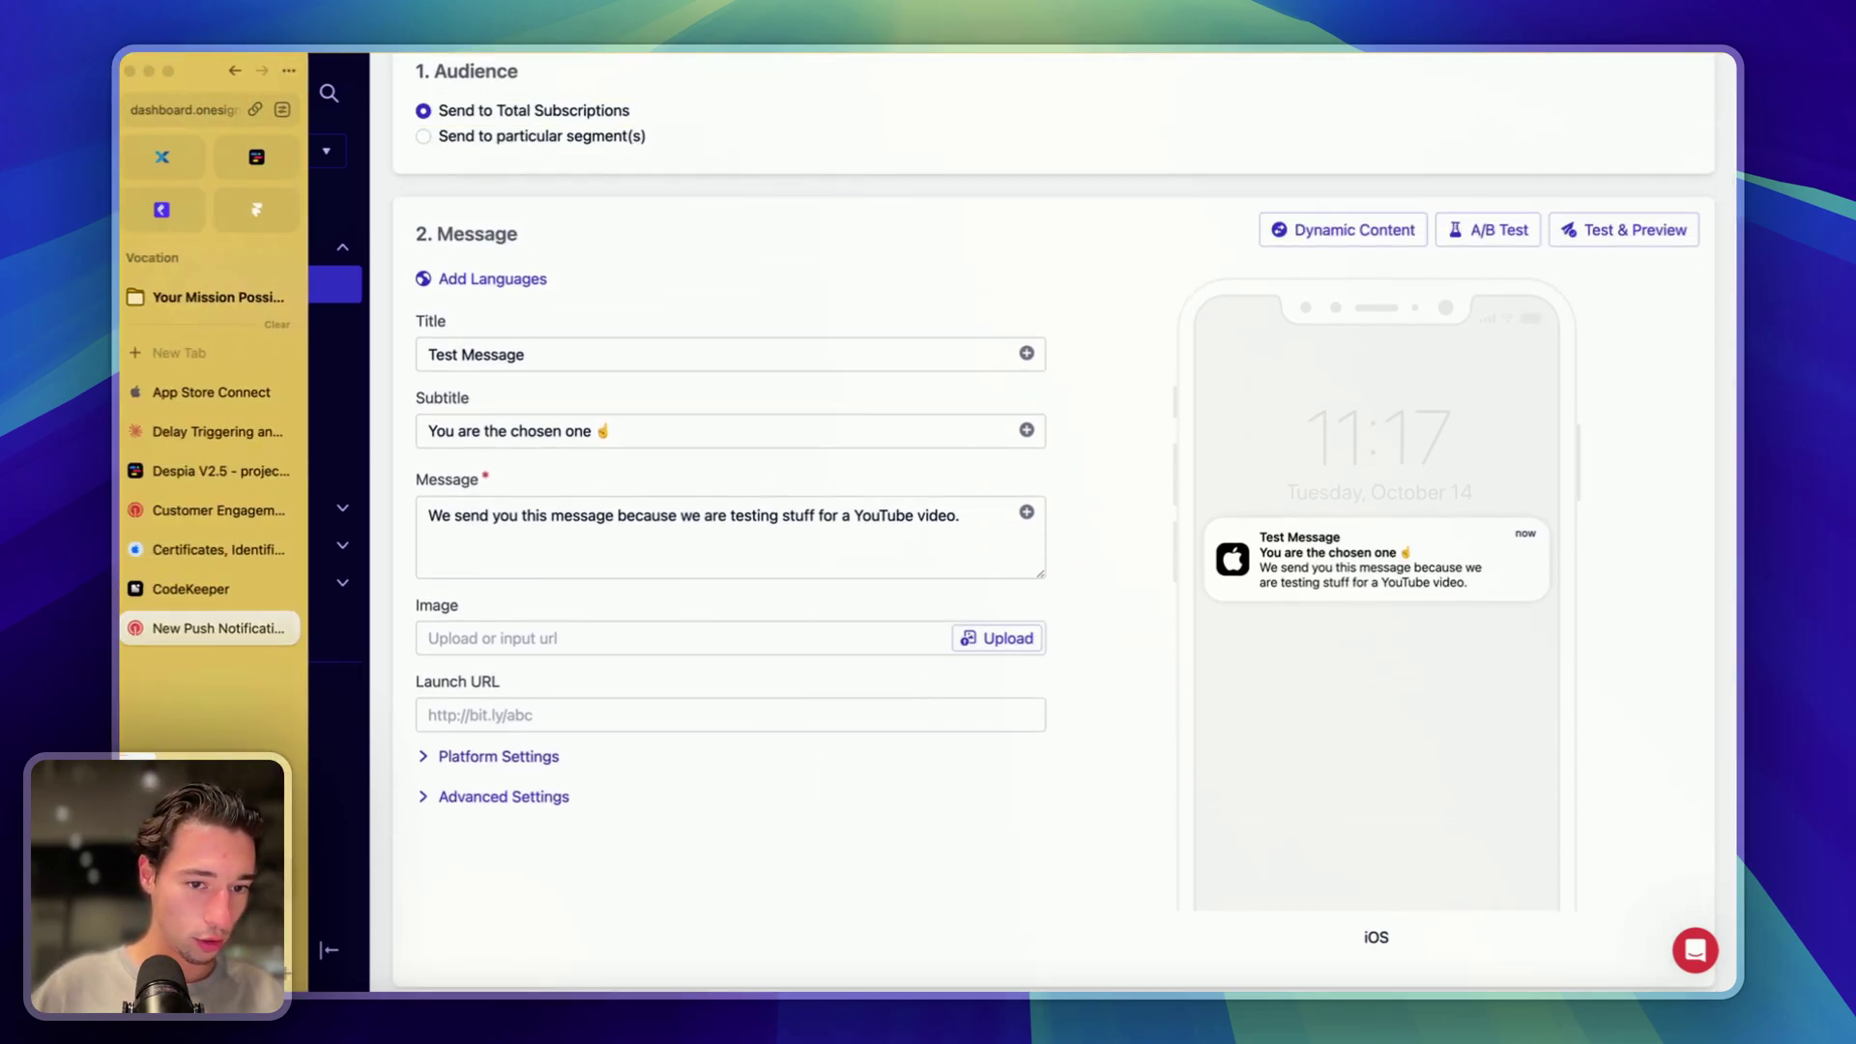
{"action": "left_click_drag", "start_coordinate": [174, 831], "coordinate": [955, 640]}
{"action": "mouse_move", "coordinate": [289, 206]}
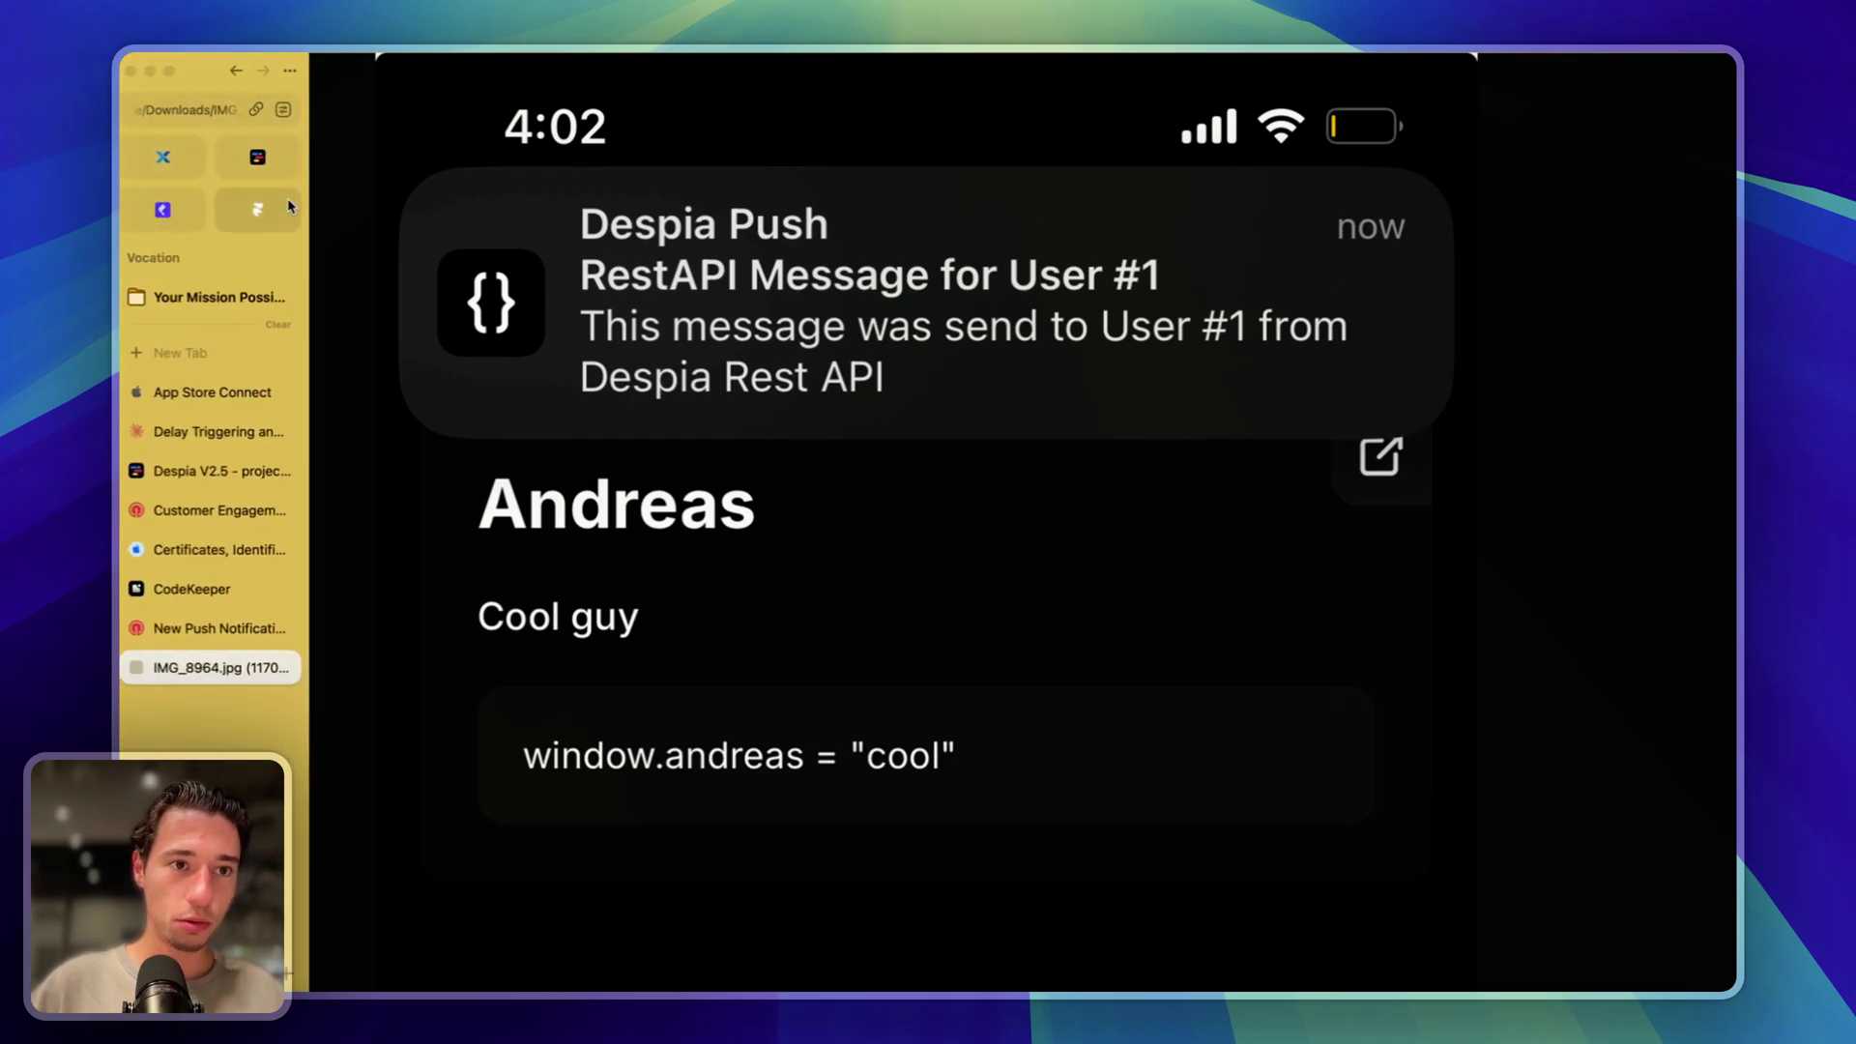
{"action": "left_click", "coordinate": [236, 70]}
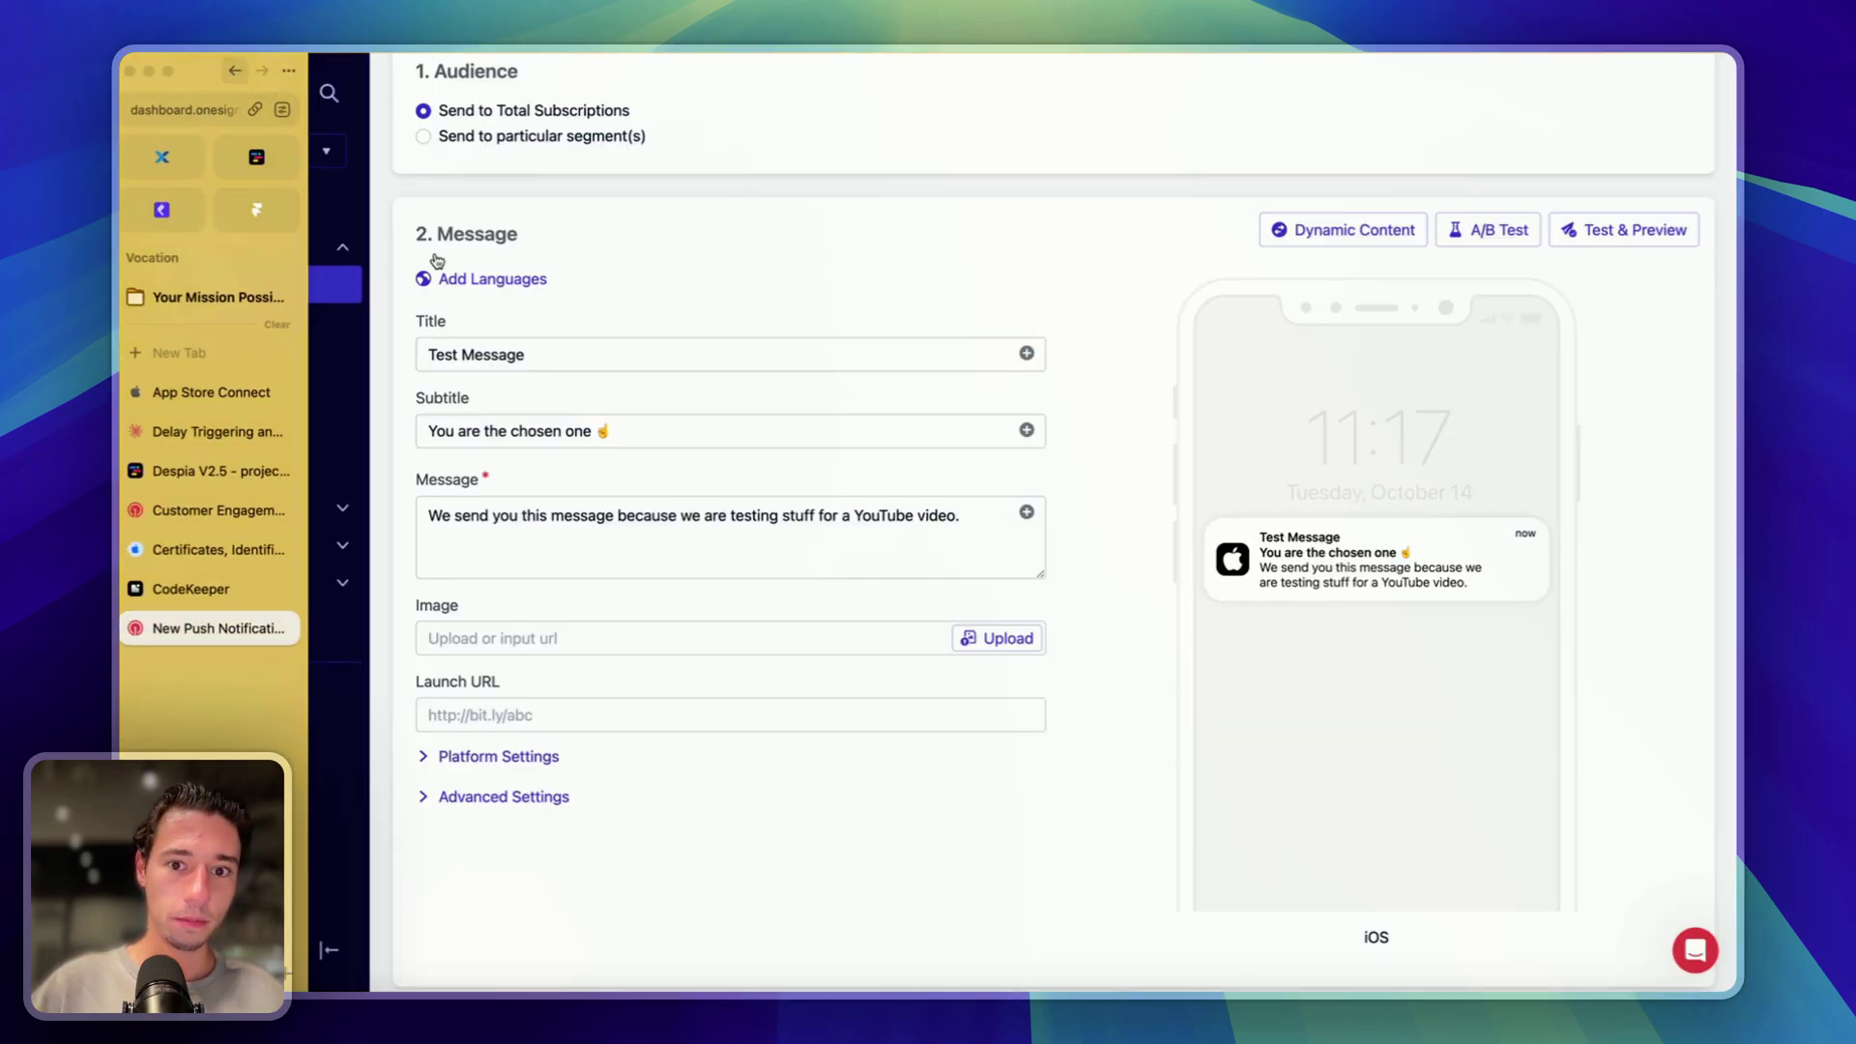
Step: Upload Screenshot 2024-12-21 at 1.51.00 PM.png from the browser's media library as the notification image and save it
{"action": "left_click", "coordinate": [997, 643]}
{"action": "mouse_move", "coordinate": [287, 972]}
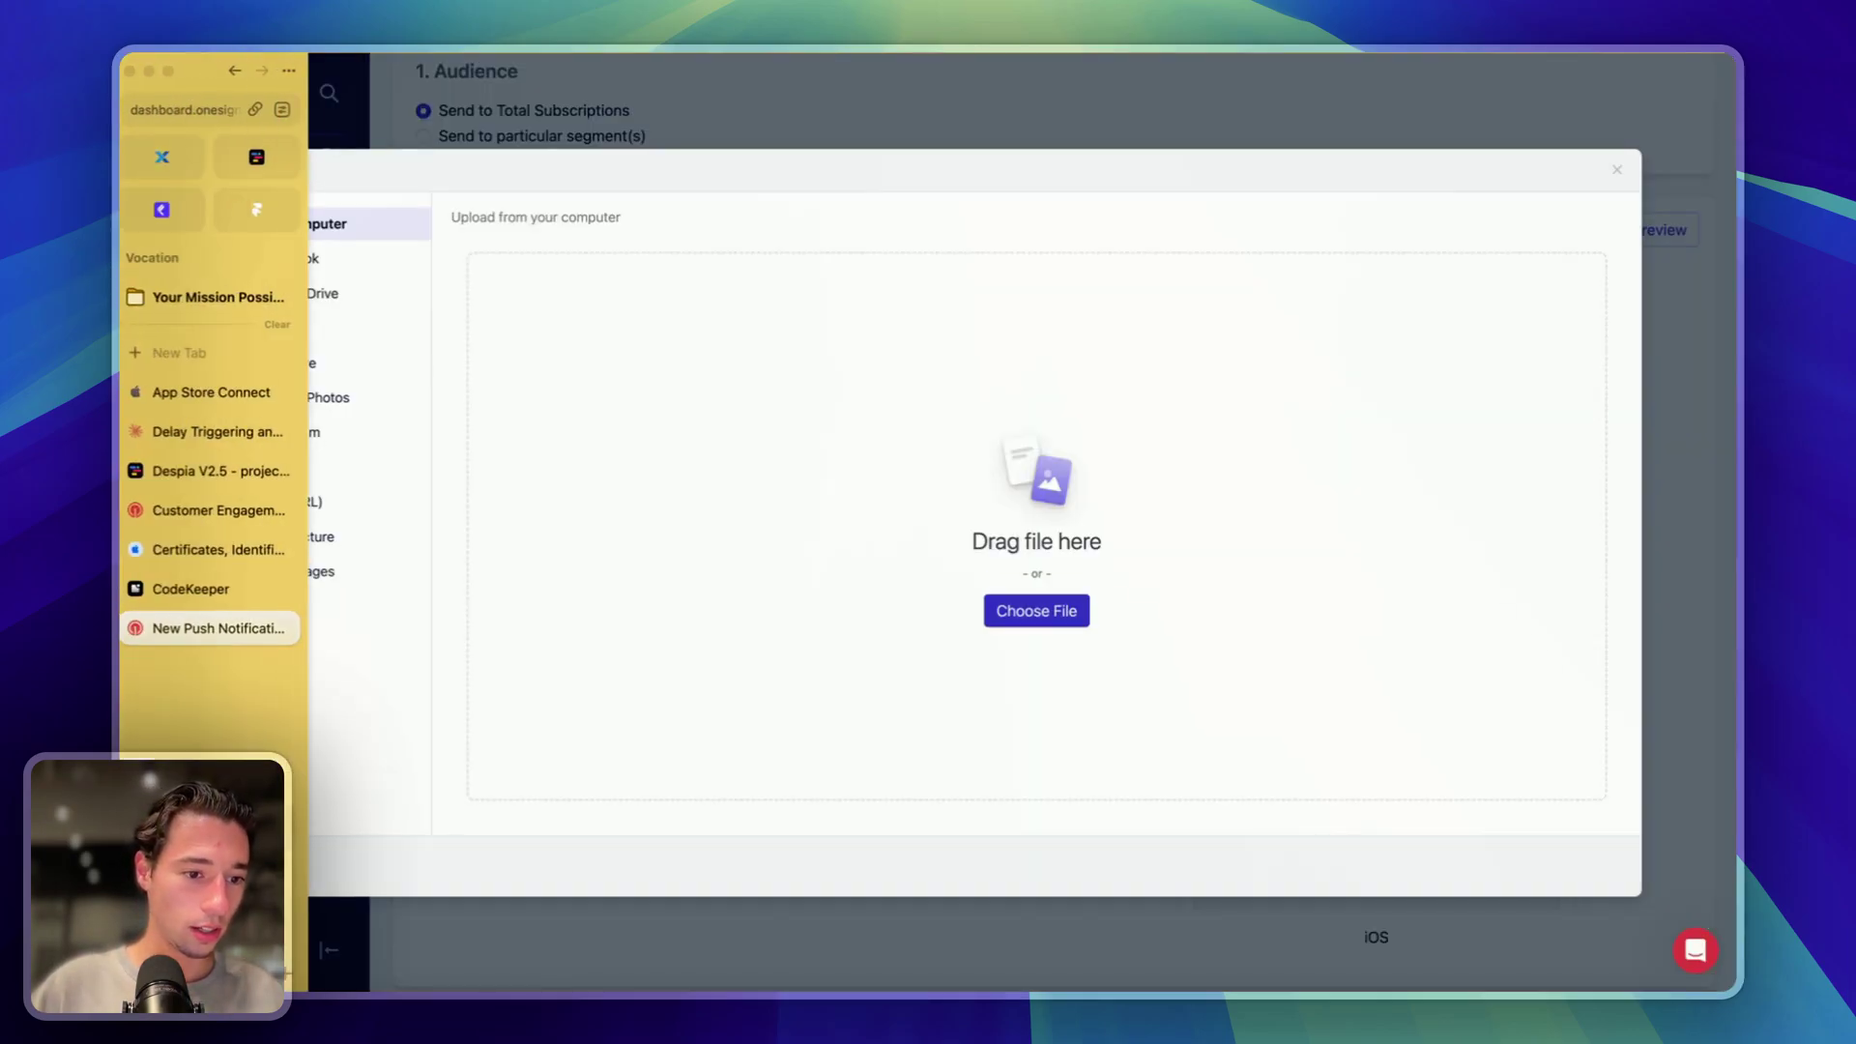
{"action": "left_click", "coordinate": [138, 972]}
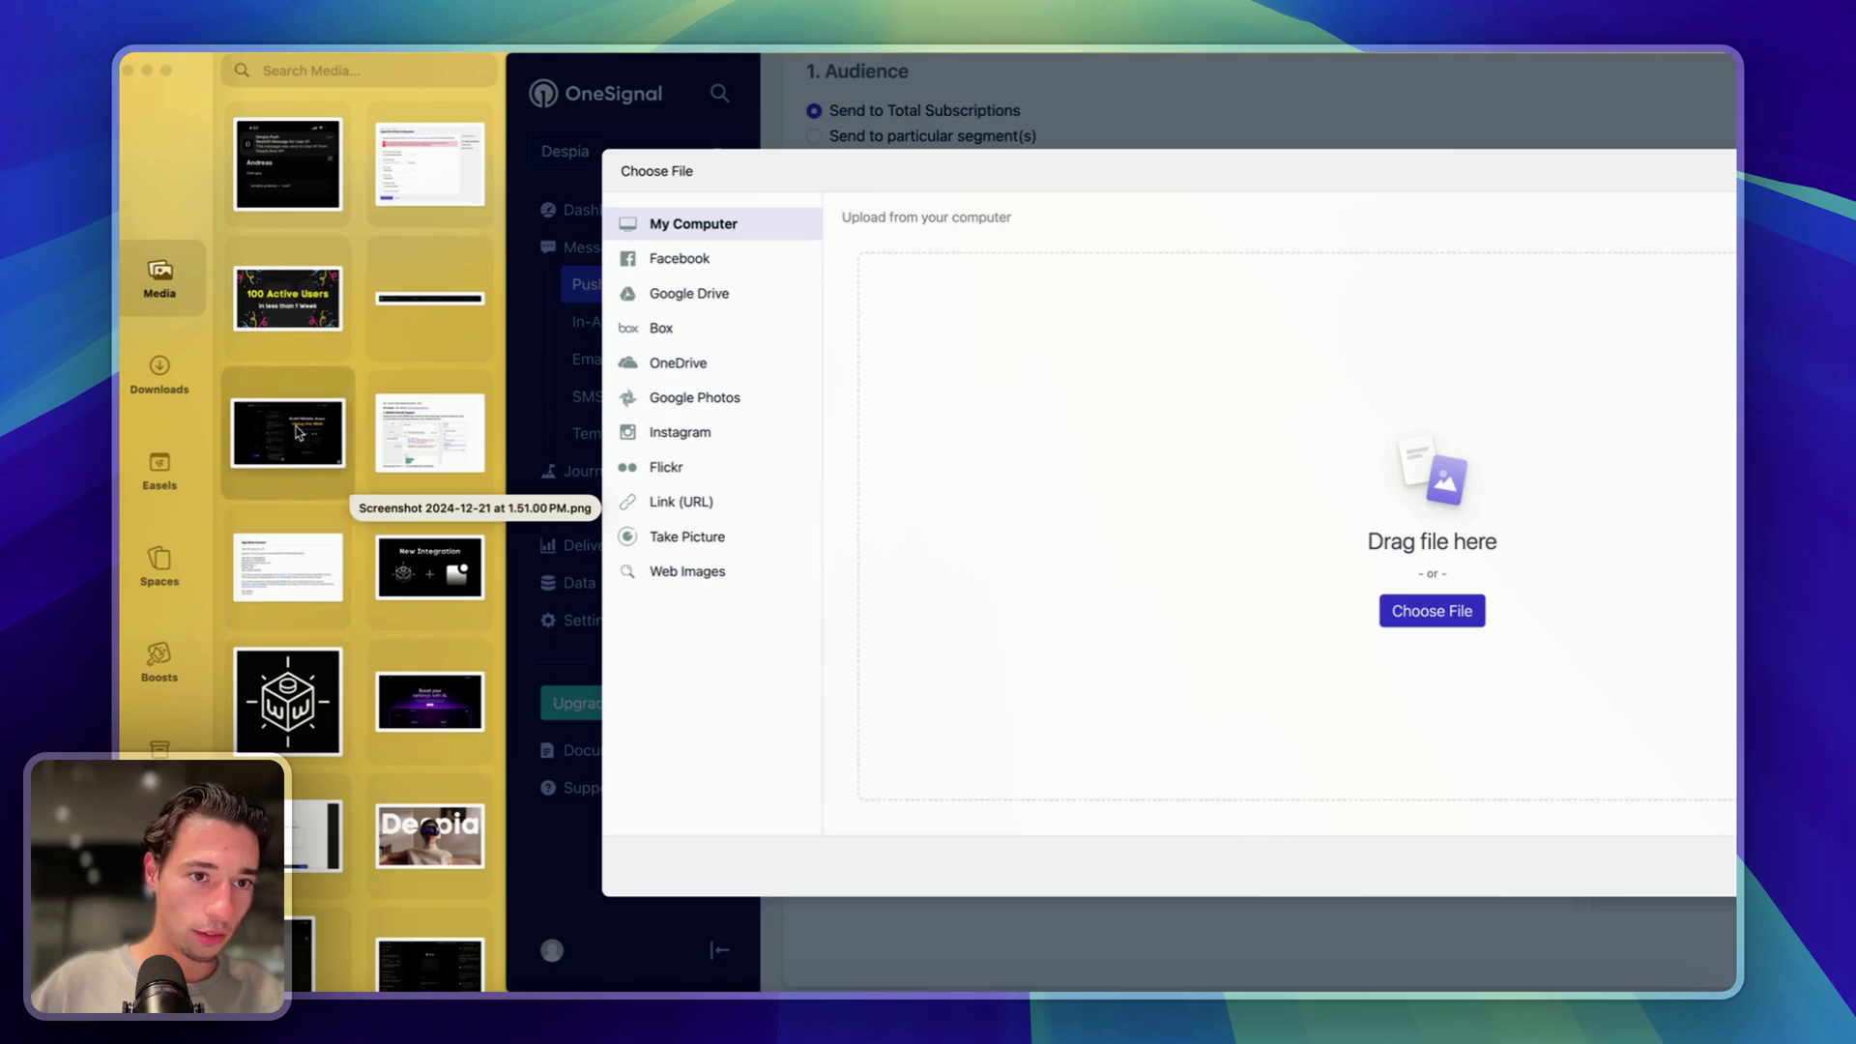
{"action": "left_click_drag", "start_coordinate": [287, 438], "coordinate": [1093, 592]}
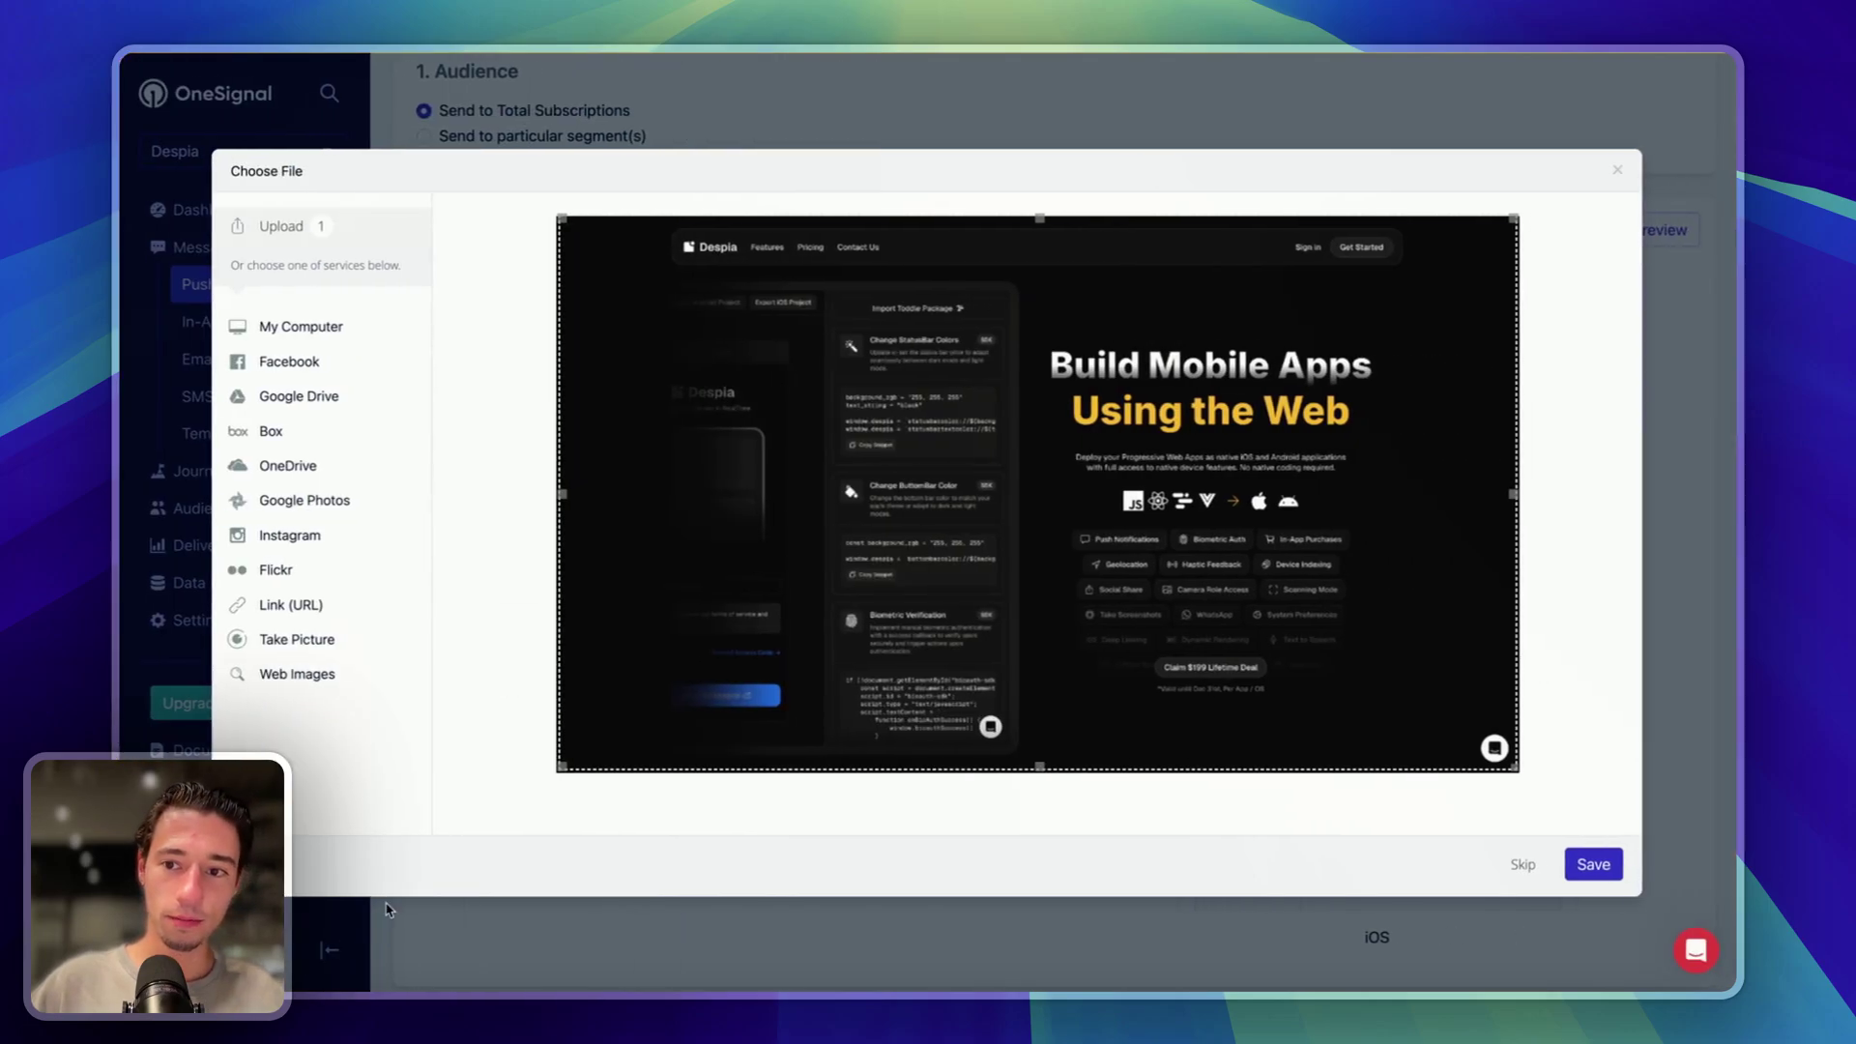
{"action": "left_click", "coordinate": [1593, 865]}
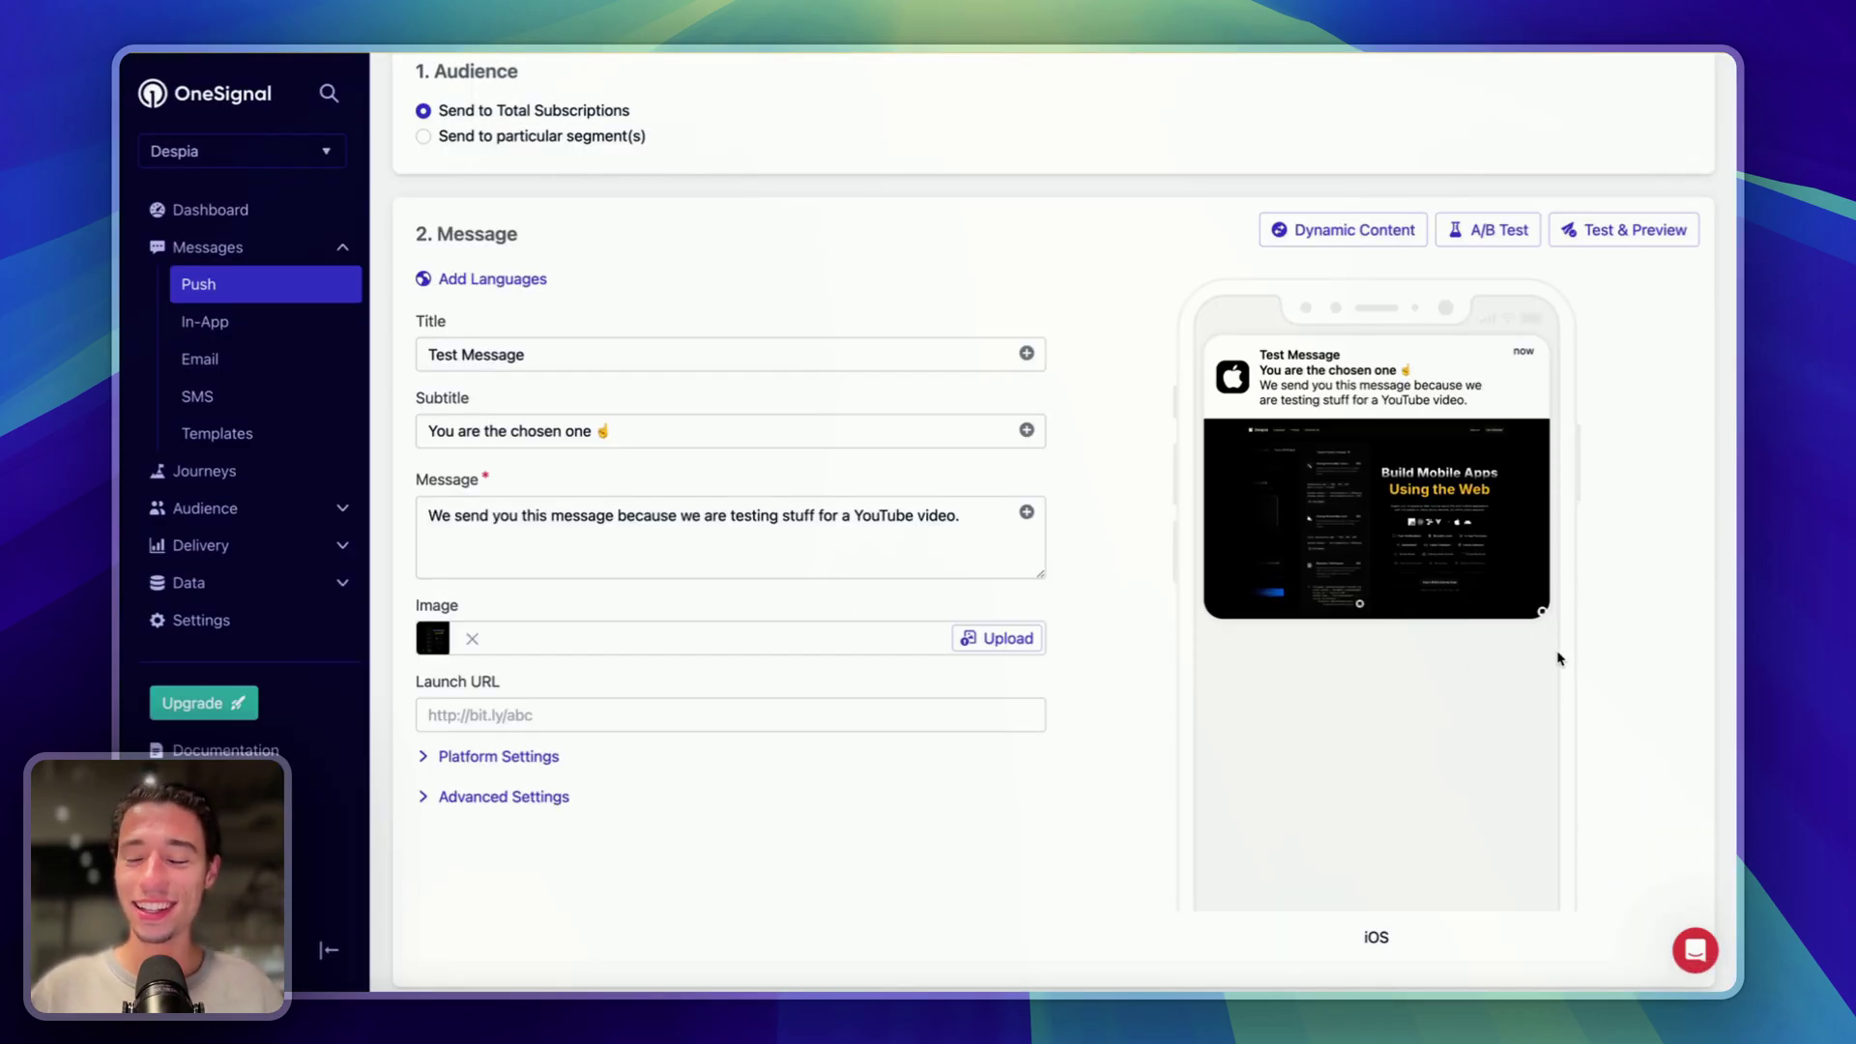
Step: Review the test push notification and send it immediately to Total Subscriptions
{"action": "scroll", "coordinate": [980, 657], "scroll_direction": "down", "scroll_amount": 5}
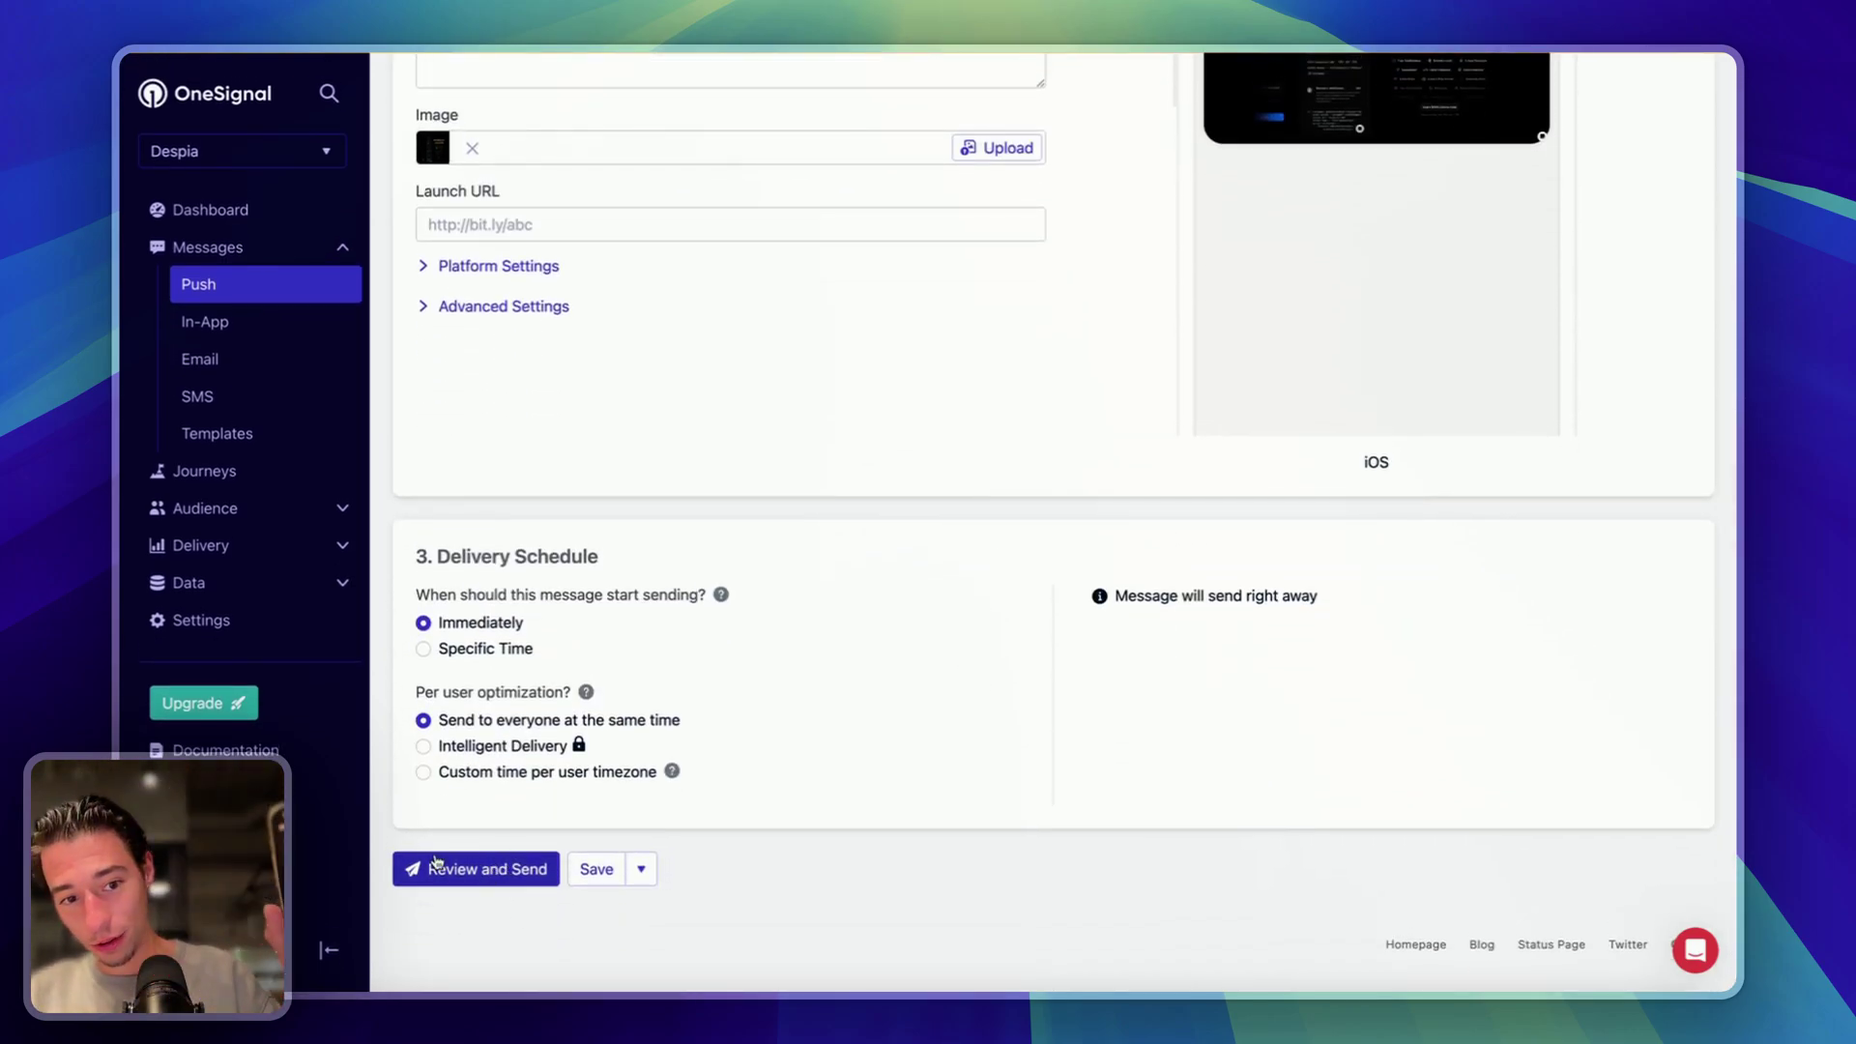
{"action": "left_click", "coordinate": [471, 863]}
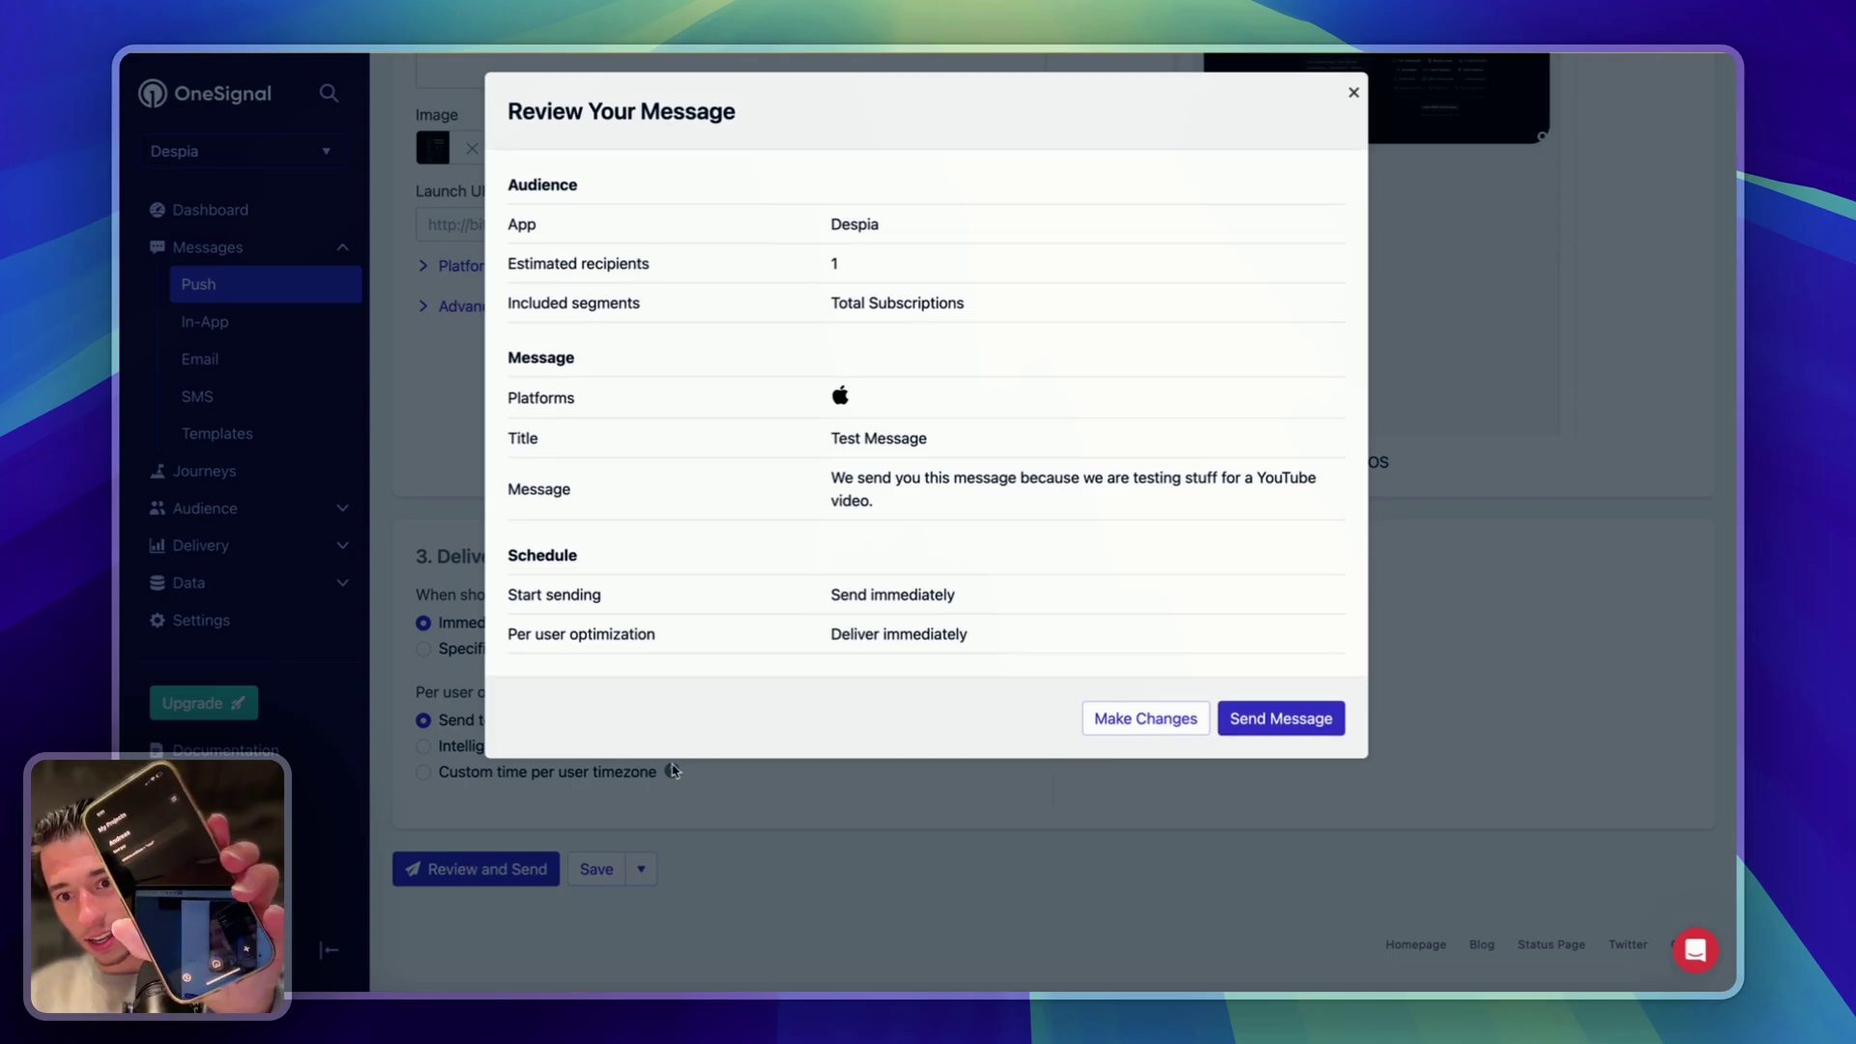
{"action": "left_click", "coordinate": [1313, 728]}
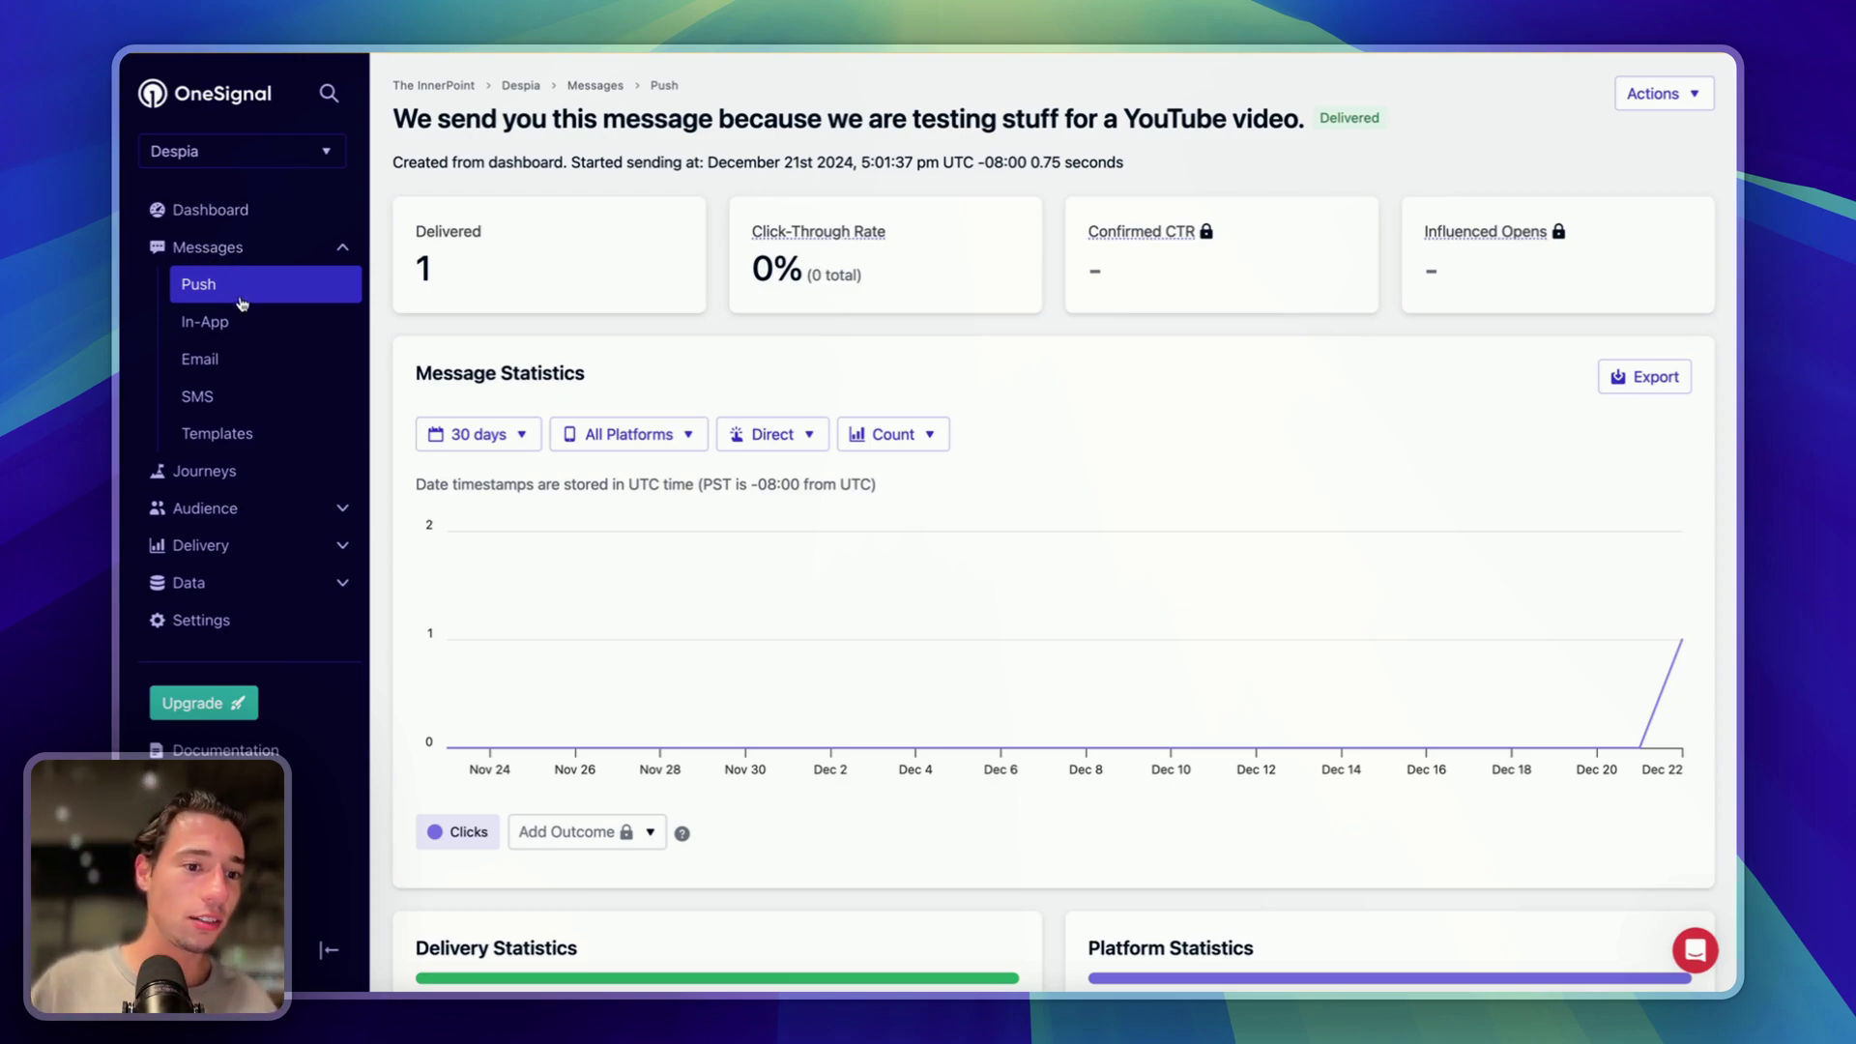
Step: Examine the audience segments, the user records table and the subscribed user's profile
{"action": "left_click", "coordinate": [230, 511]}
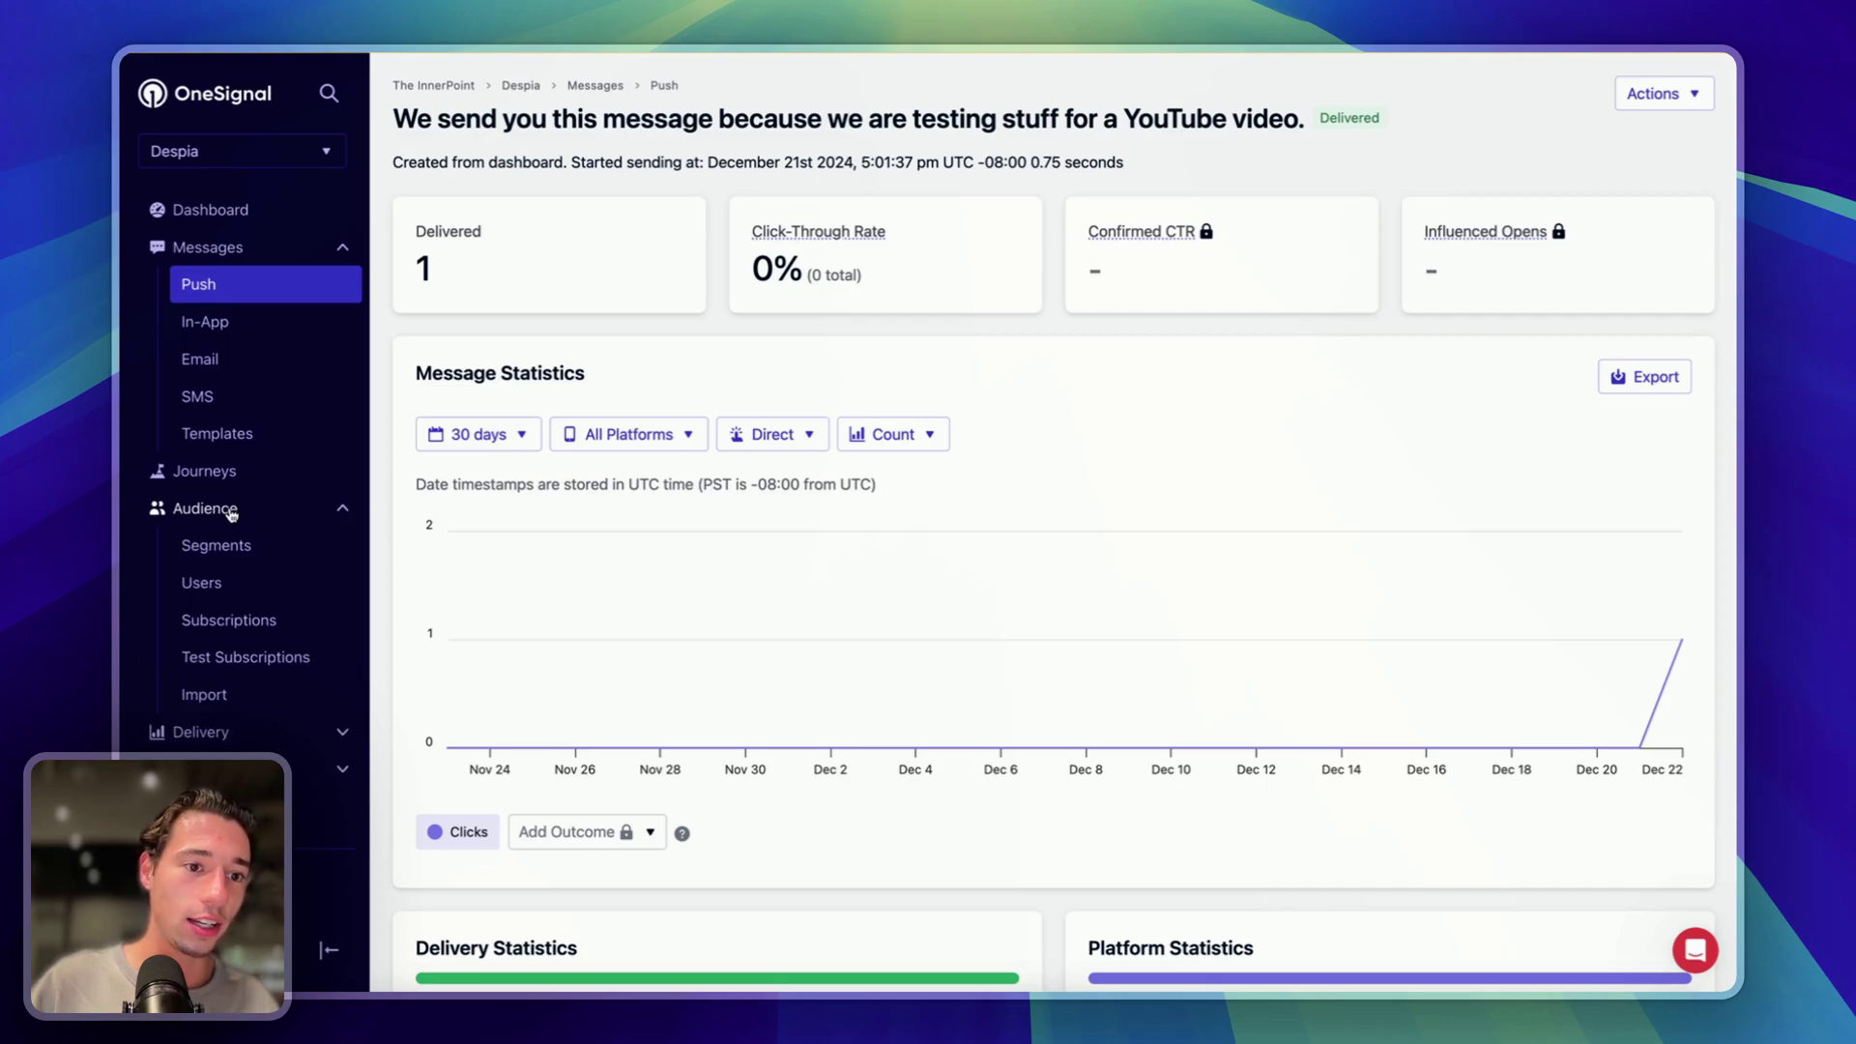
{"action": "left_click", "coordinate": [232, 549]}
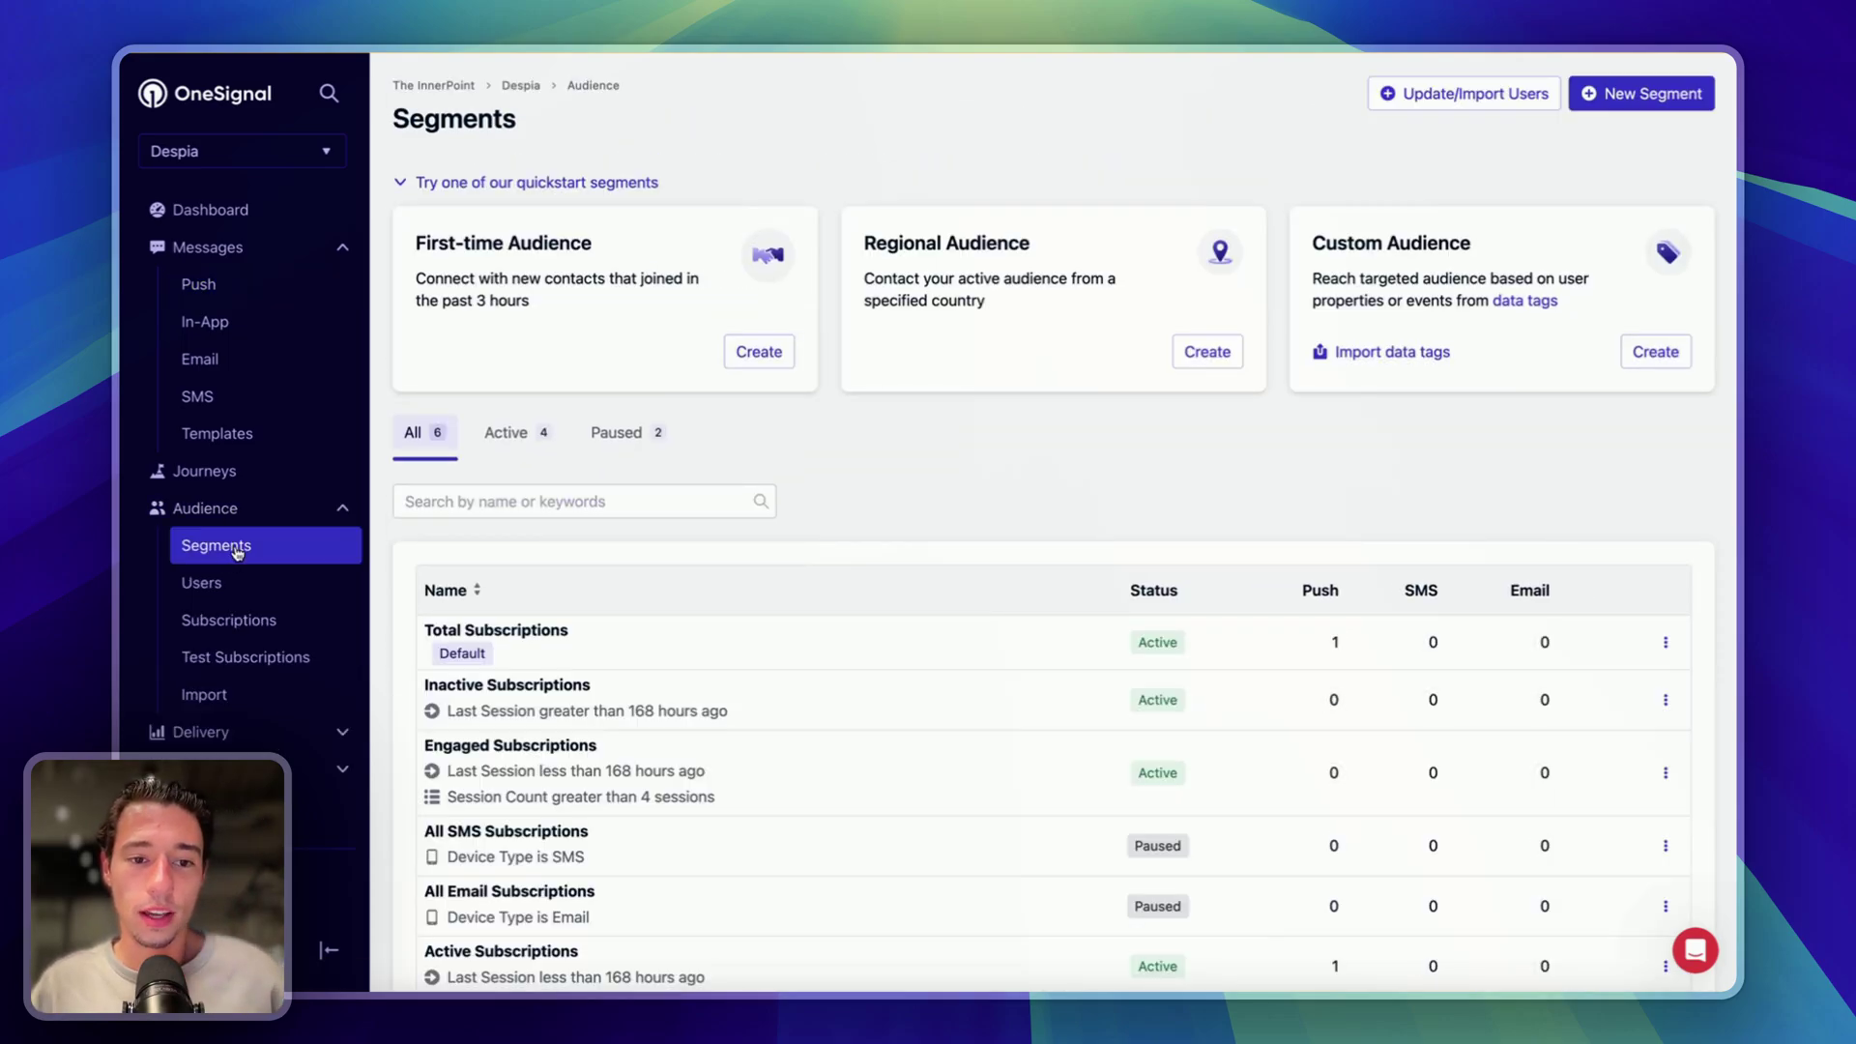
{"action": "left_click", "coordinate": [244, 592]}
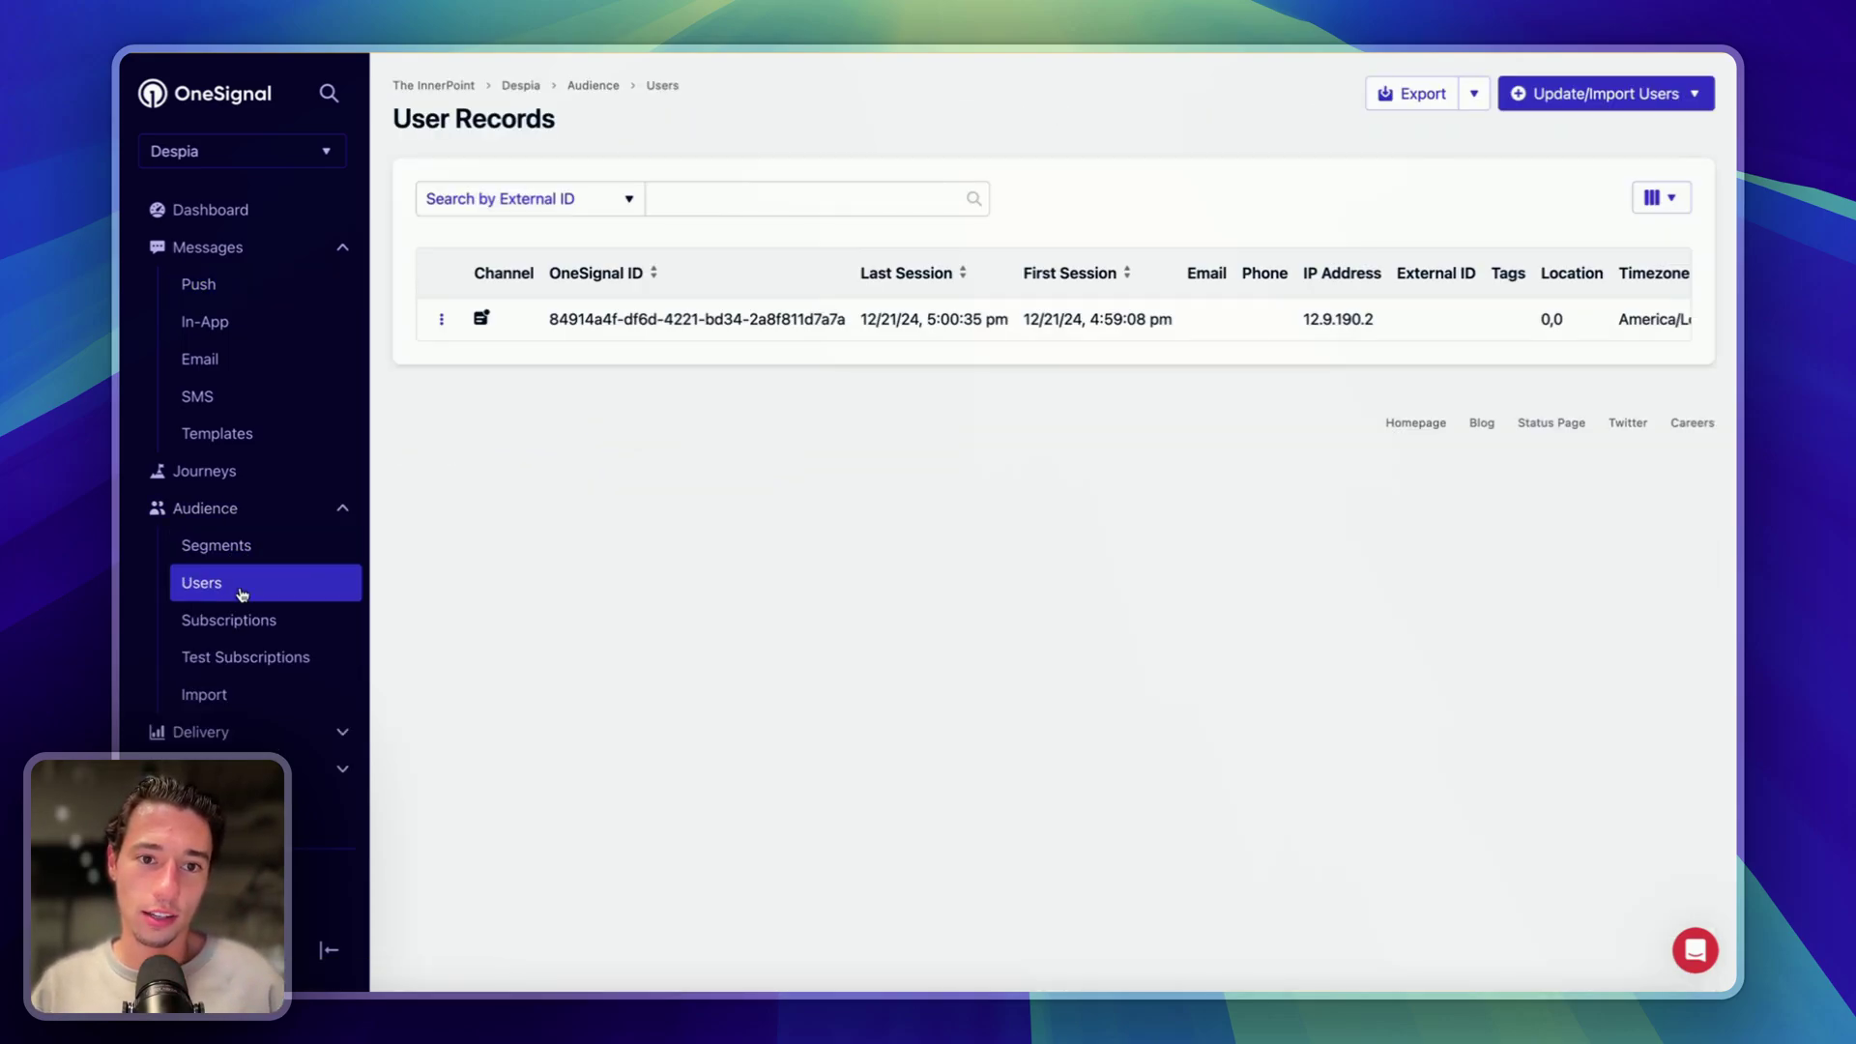
{"action": "left_click", "coordinate": [703, 323]}
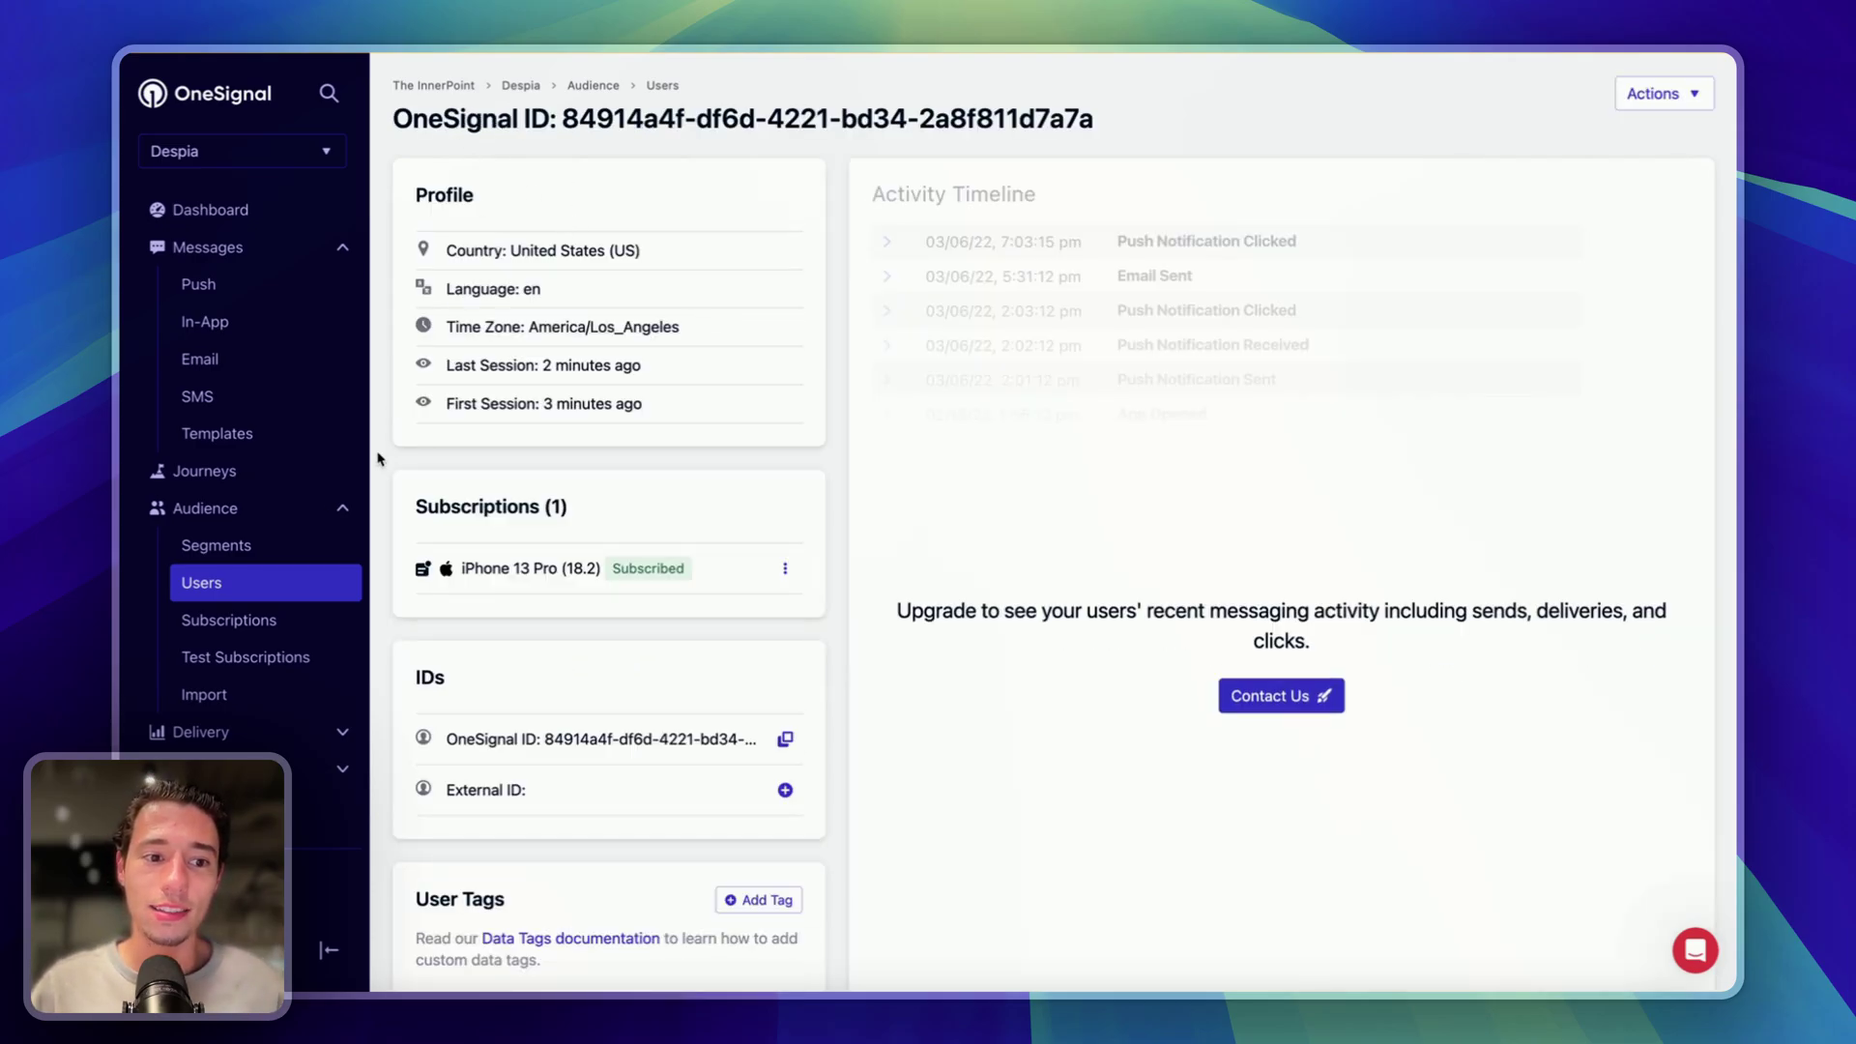
{"action": "left_click", "coordinate": [274, 587]}
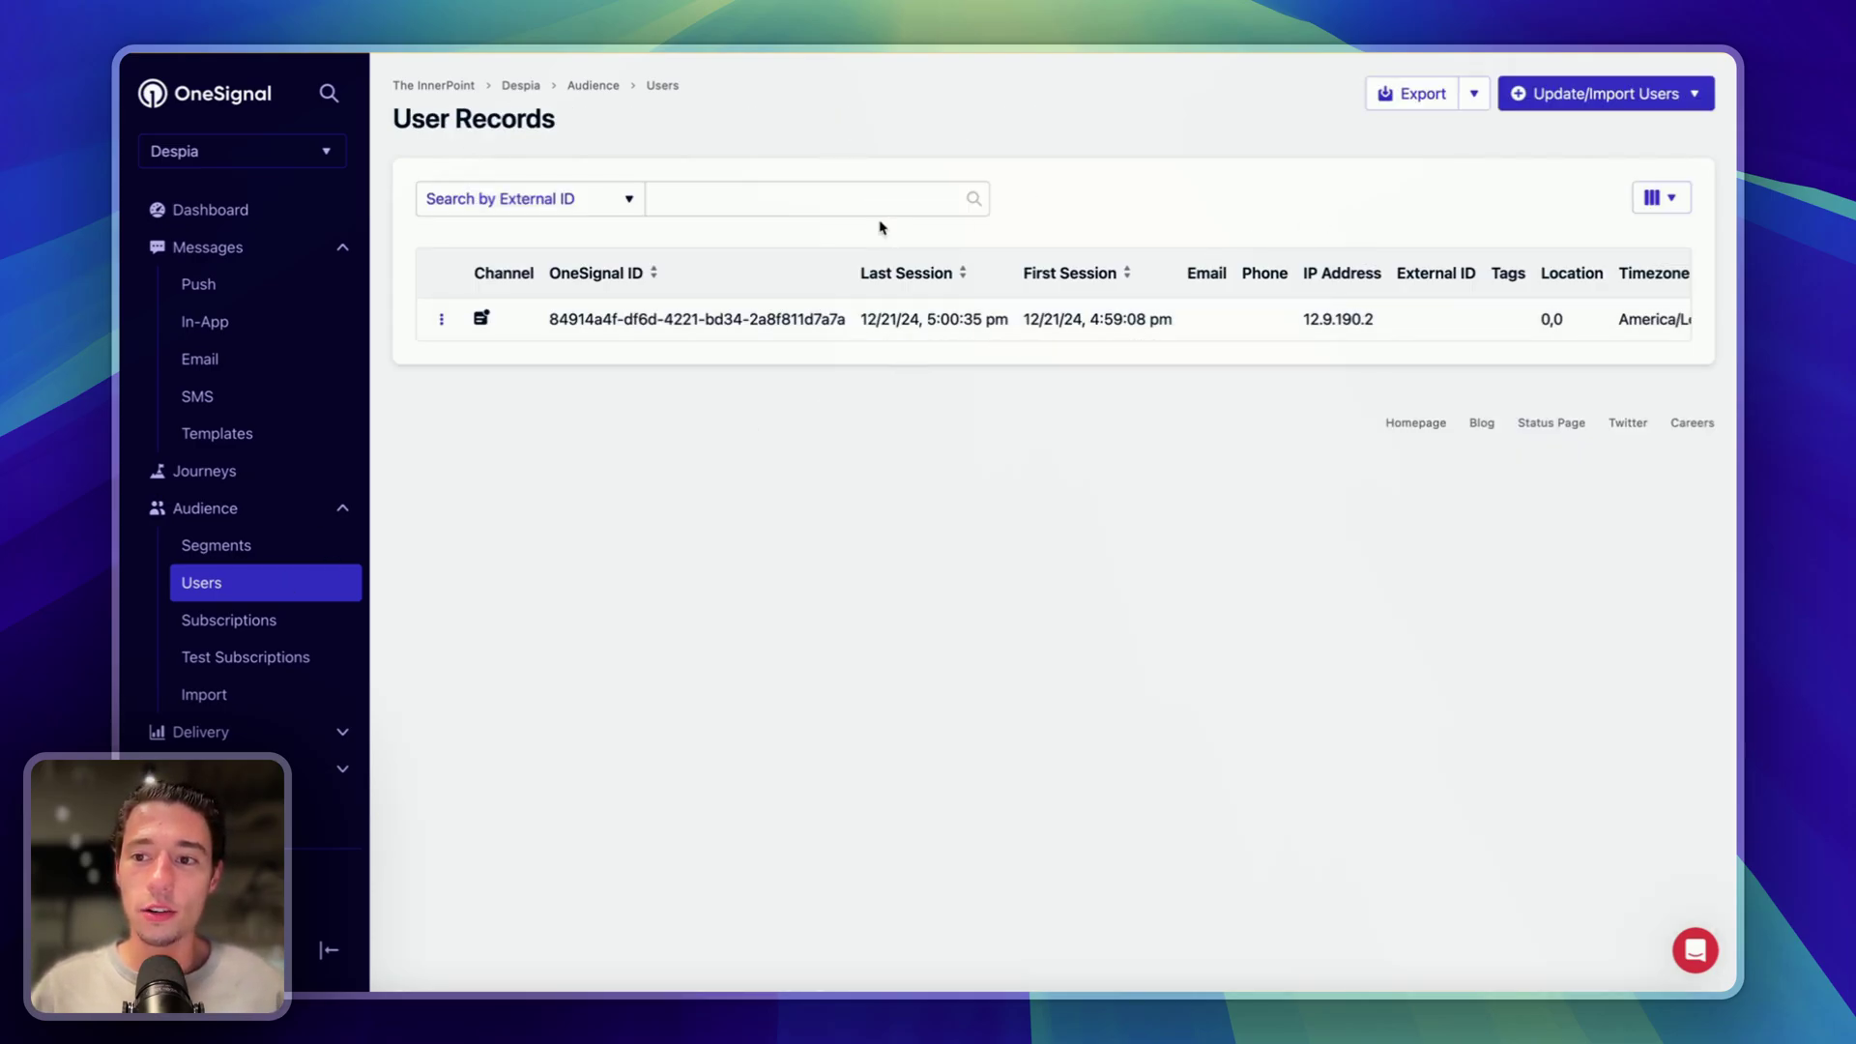
{"action": "scroll", "coordinate": [1300, 324], "scroll_direction": "right", "scroll_amount": 4}
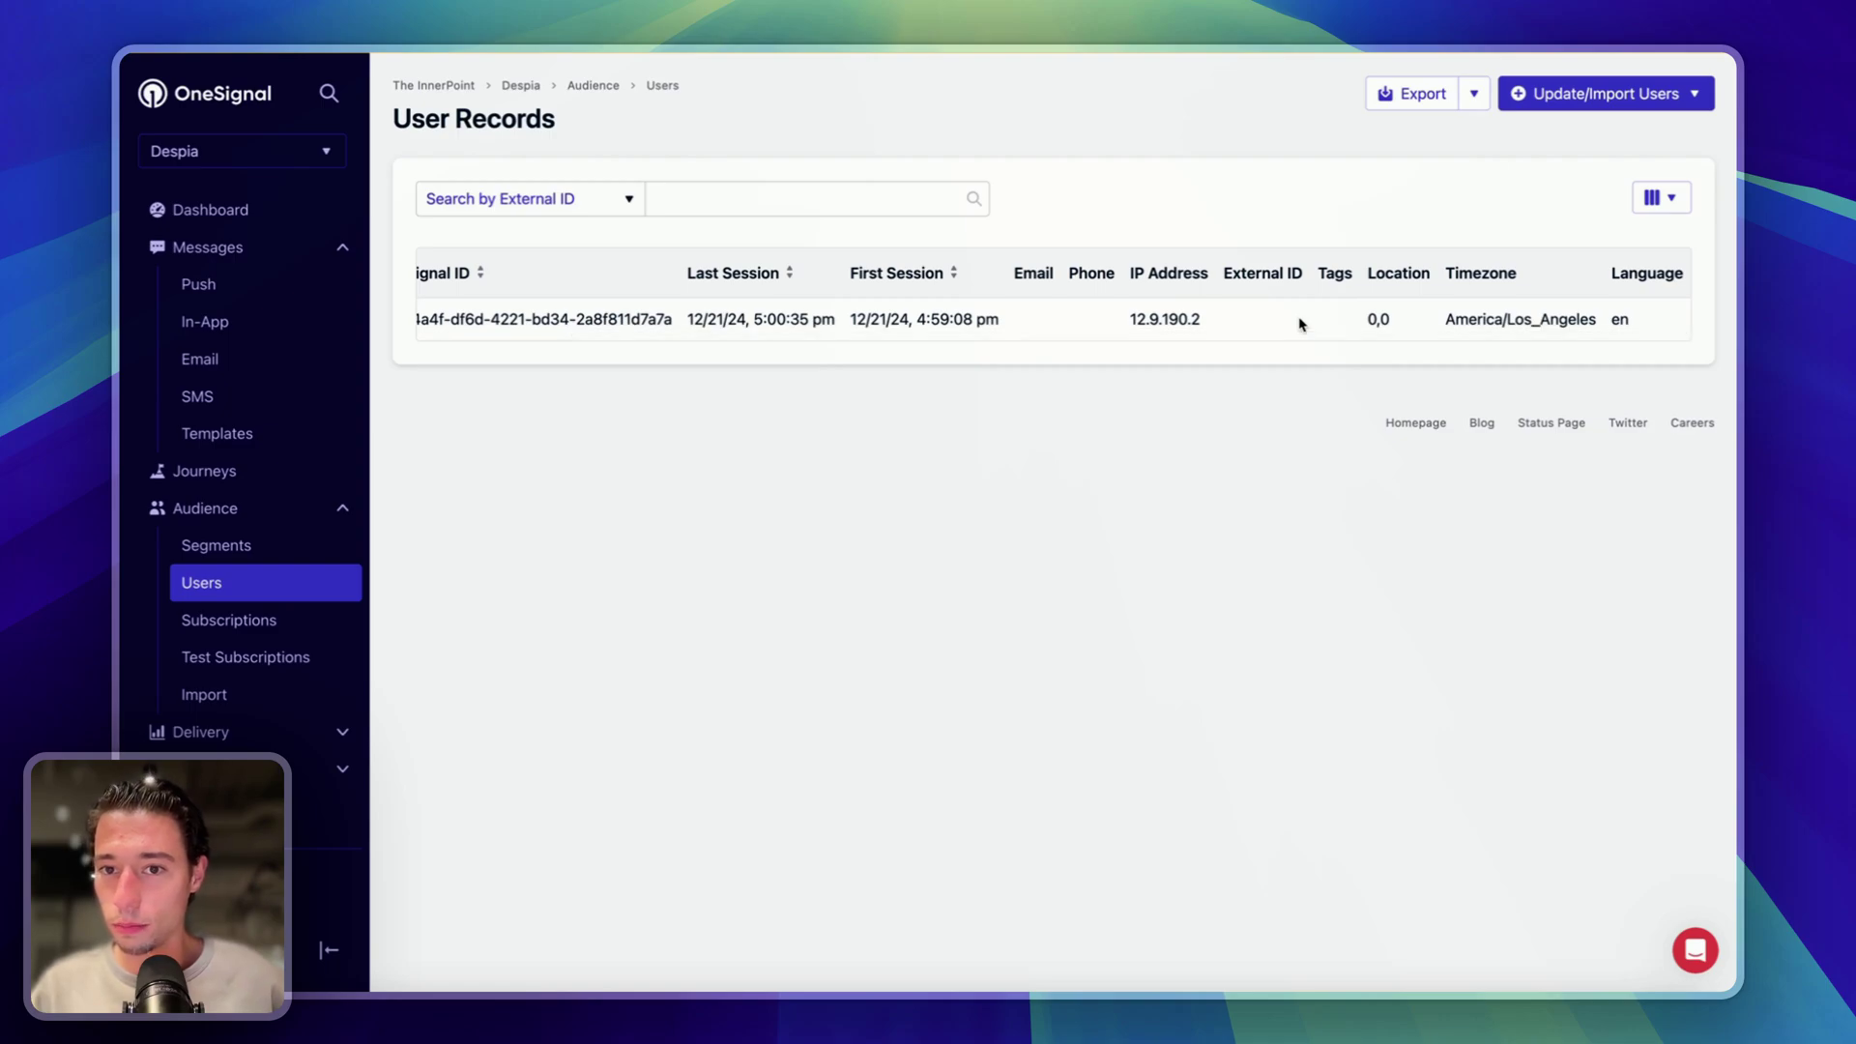
{"action": "scroll", "coordinate": [1310, 329], "scroll_direction": "left", "scroll_amount": 4}
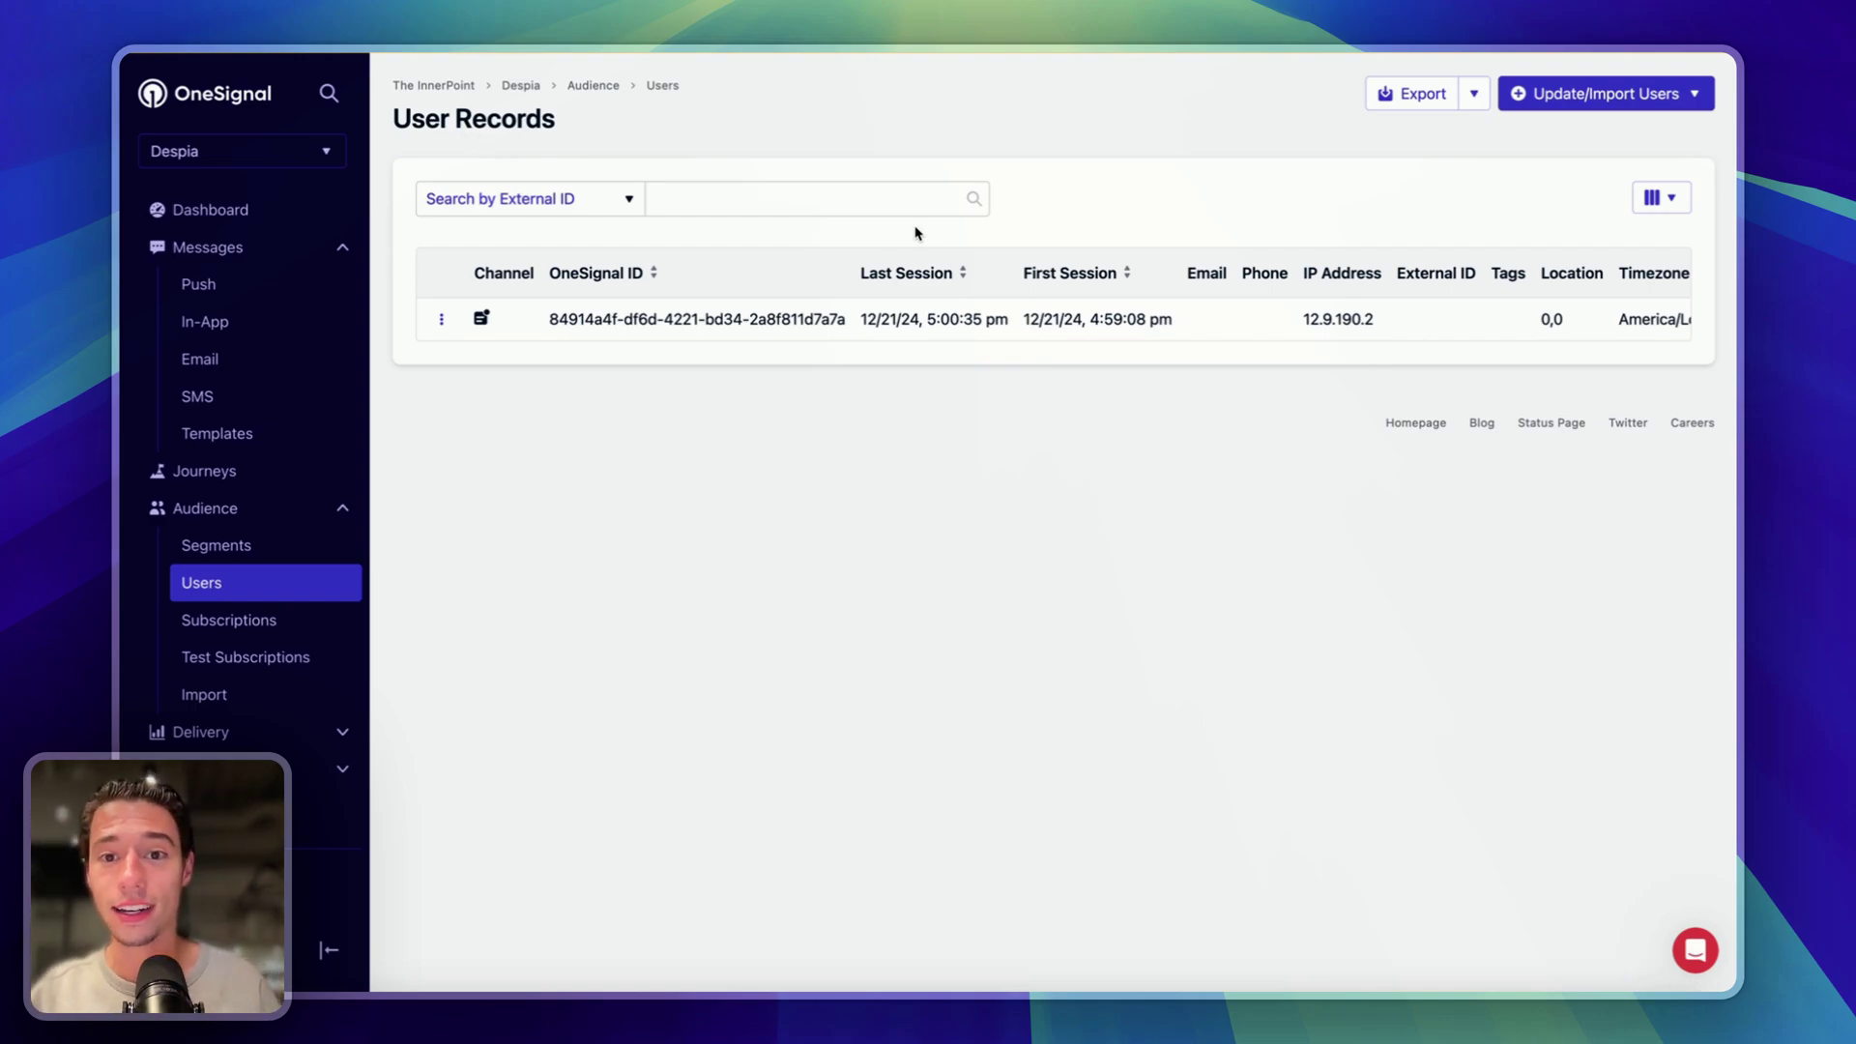
Step: Switch to the CodeKeeper project in Despia Studio and find the OneSignal Player ID snippet in the SDK list
{"action": "mouse_move", "coordinate": [124, 406]}
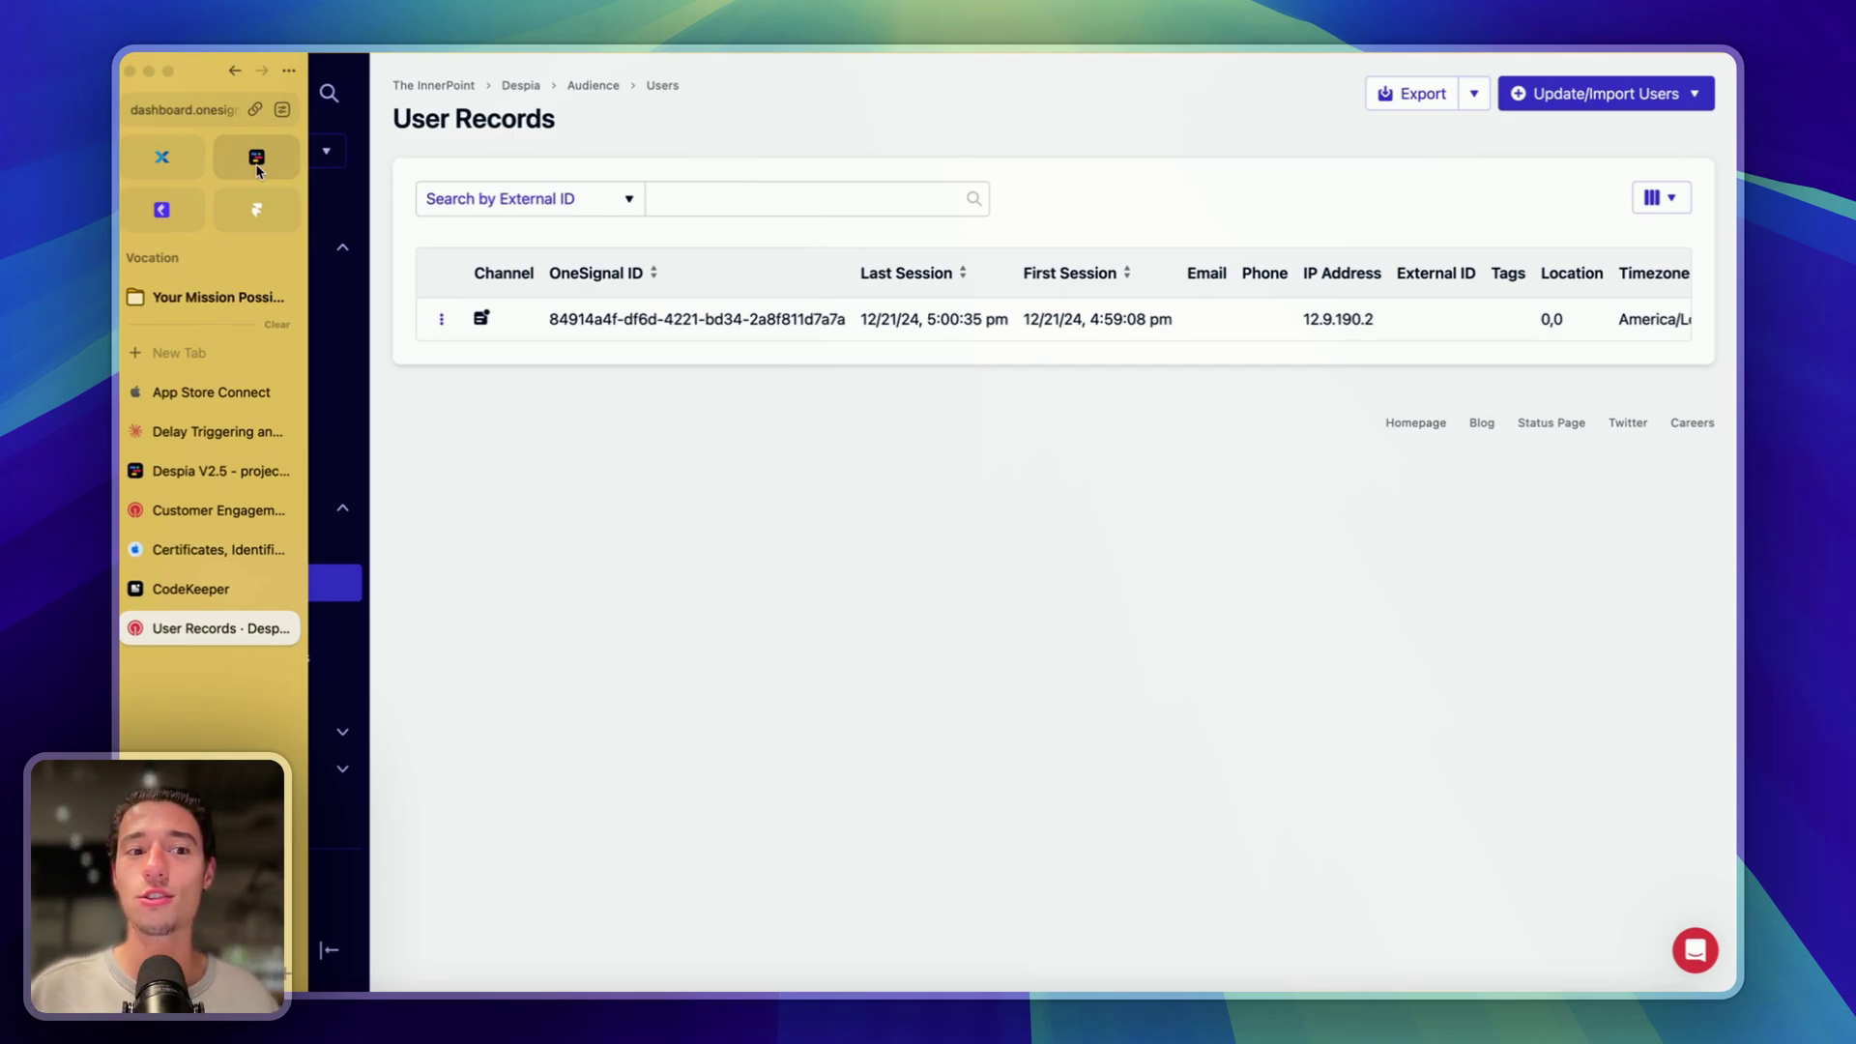
{"action": "left_click", "coordinate": [220, 471]}
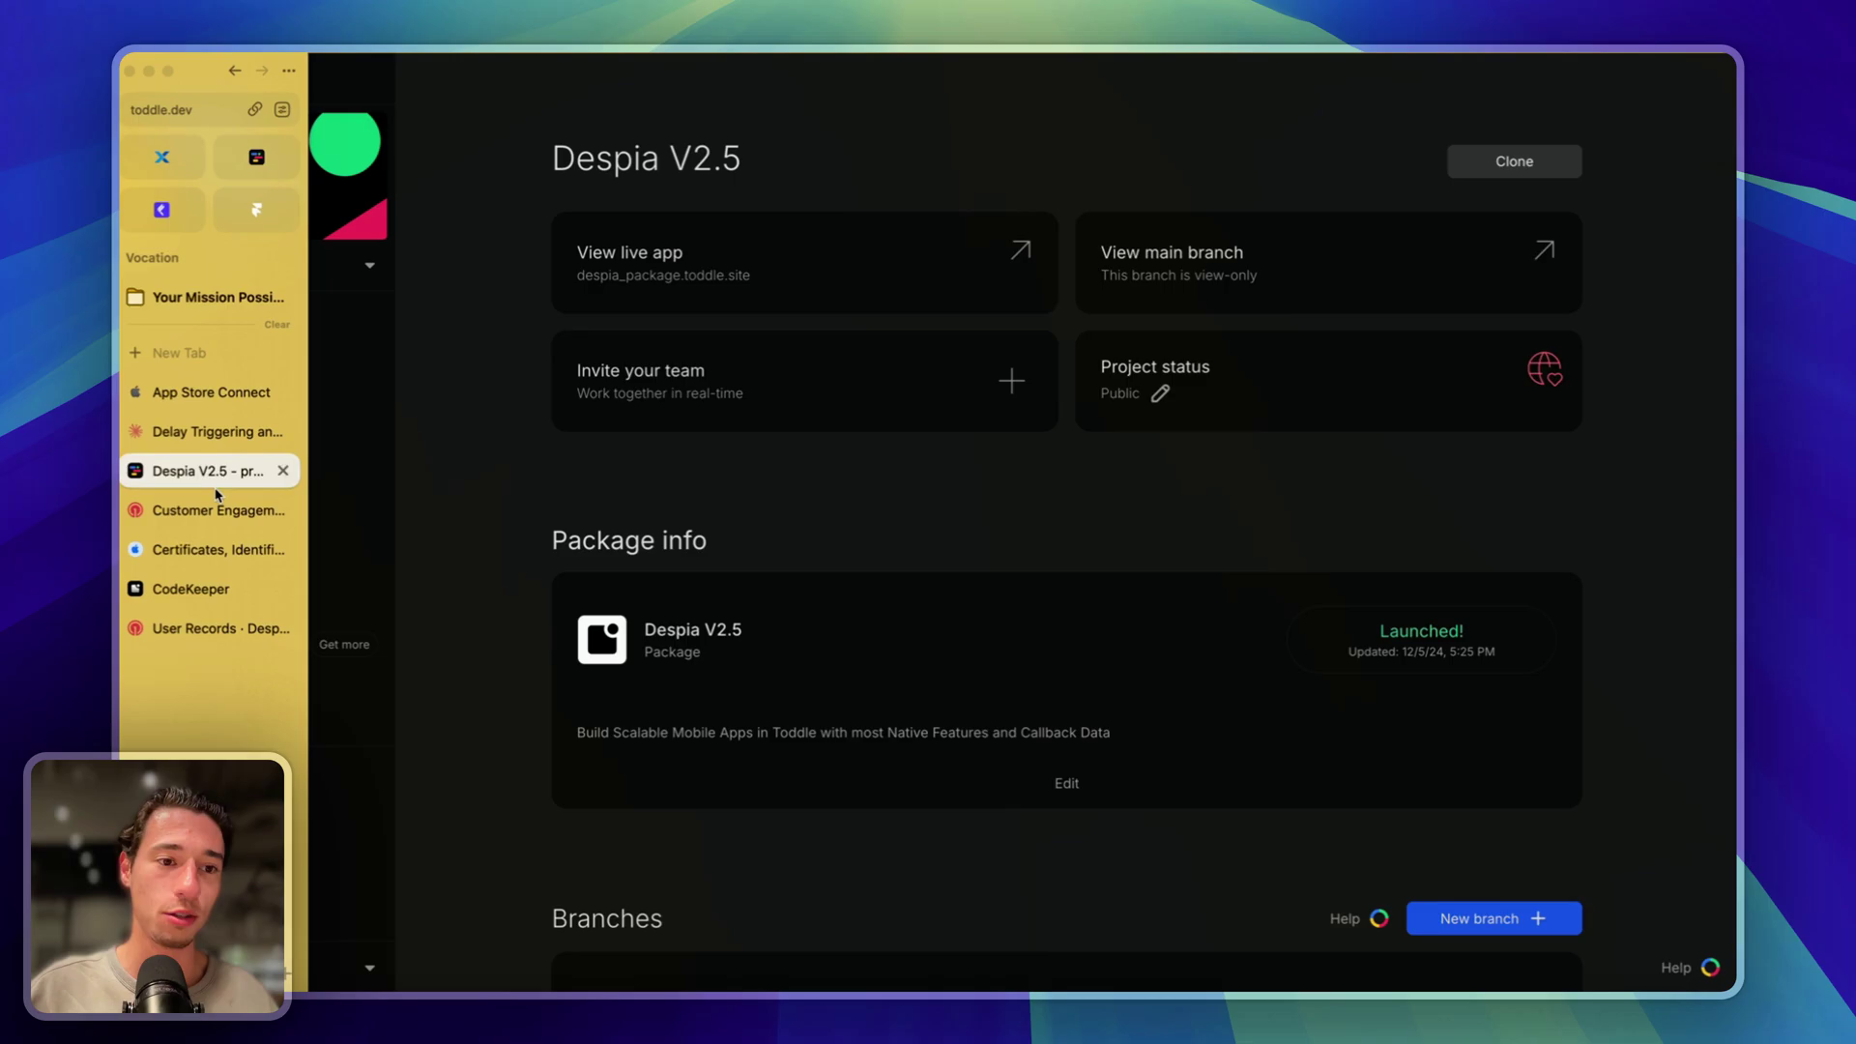
{"action": "left_click", "coordinate": [190, 589]}
{"action": "left_click", "coordinate": [1300, 79]}
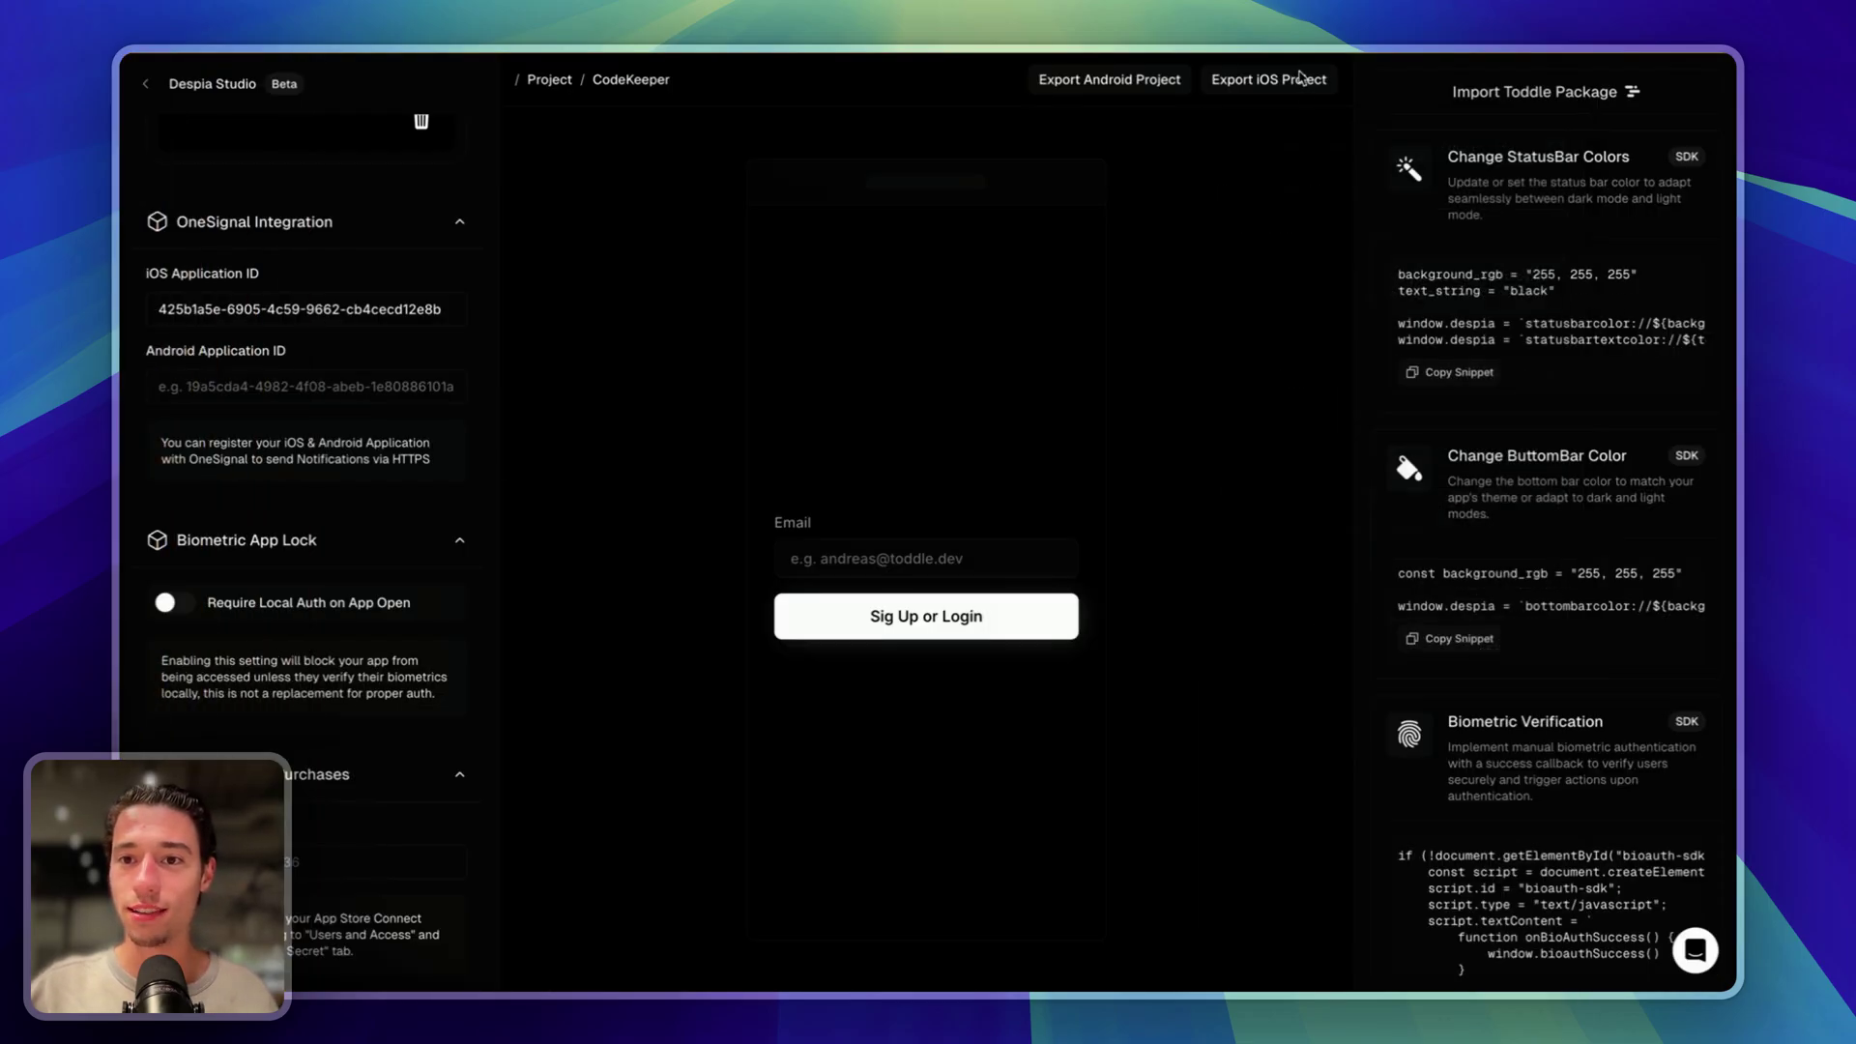
{"action": "scroll", "coordinate": [1495, 658], "scroll_direction": "down", "scroll_amount": 10}
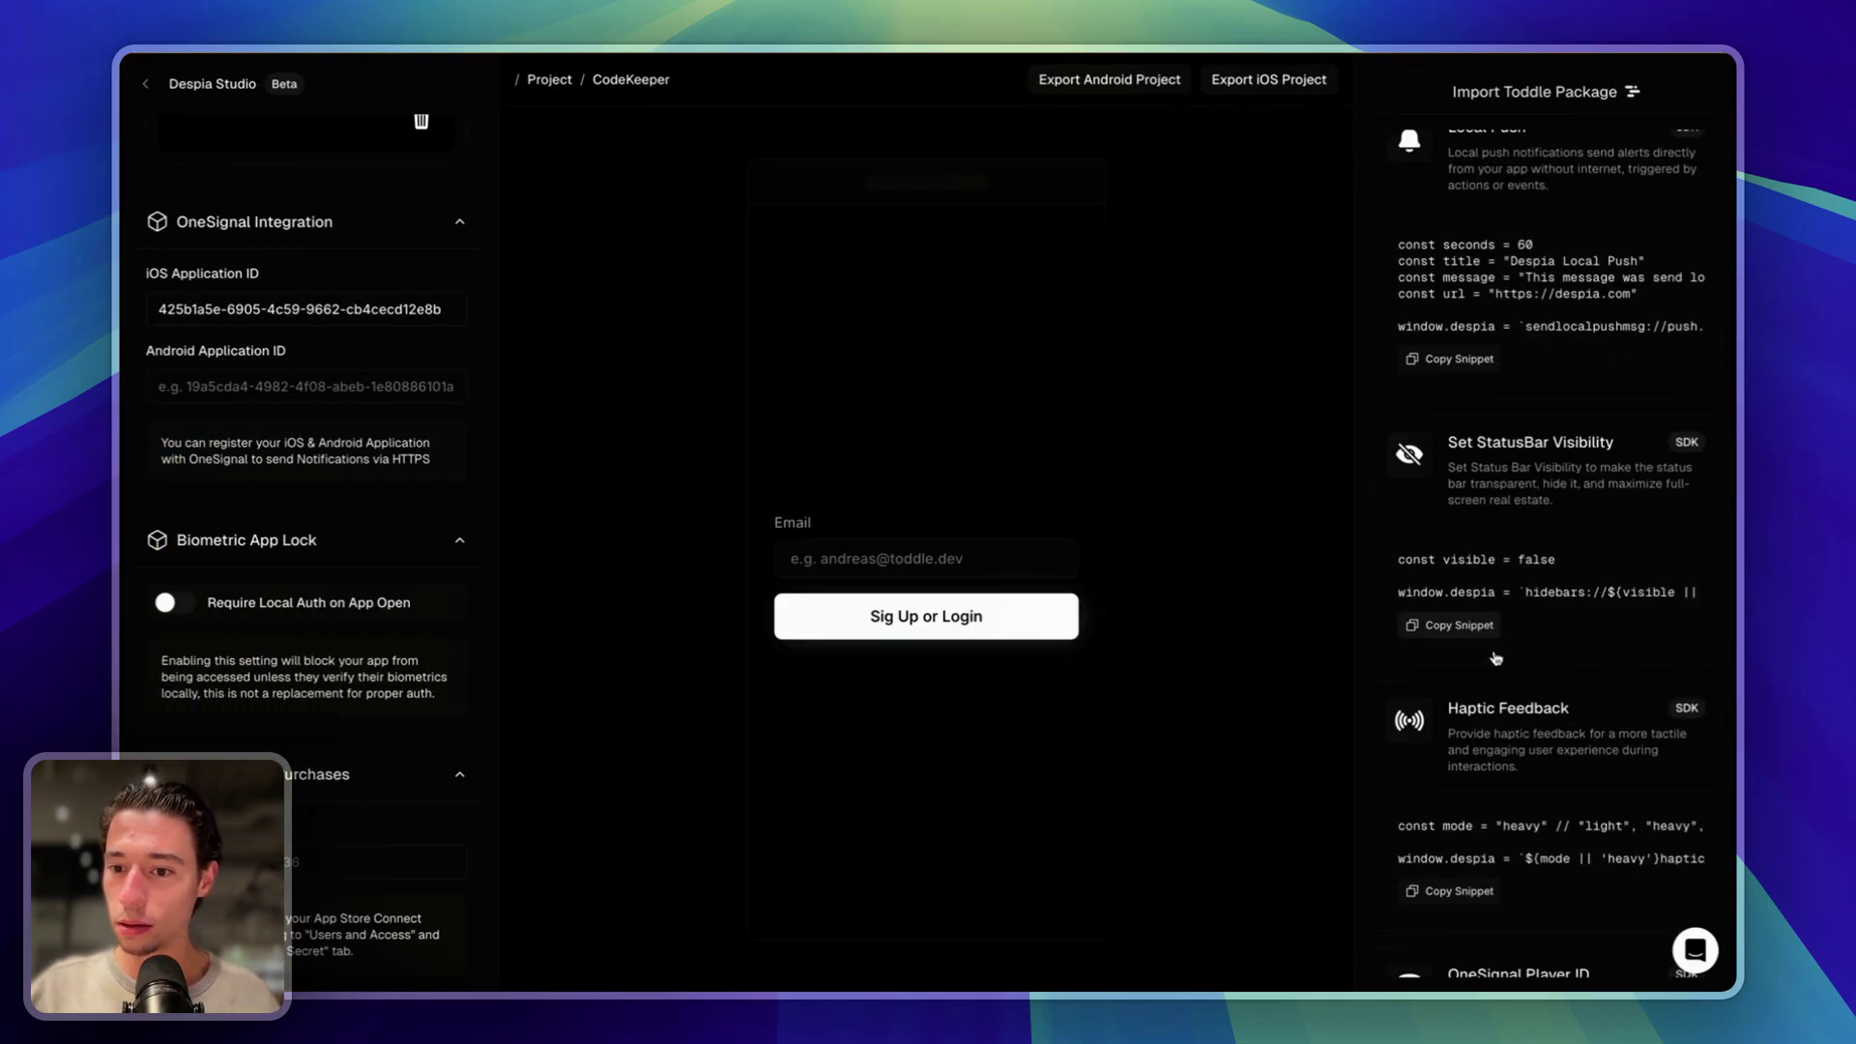
{"action": "scroll", "coordinate": [1495, 658], "scroll_direction": "down", "scroll_amount": 5}
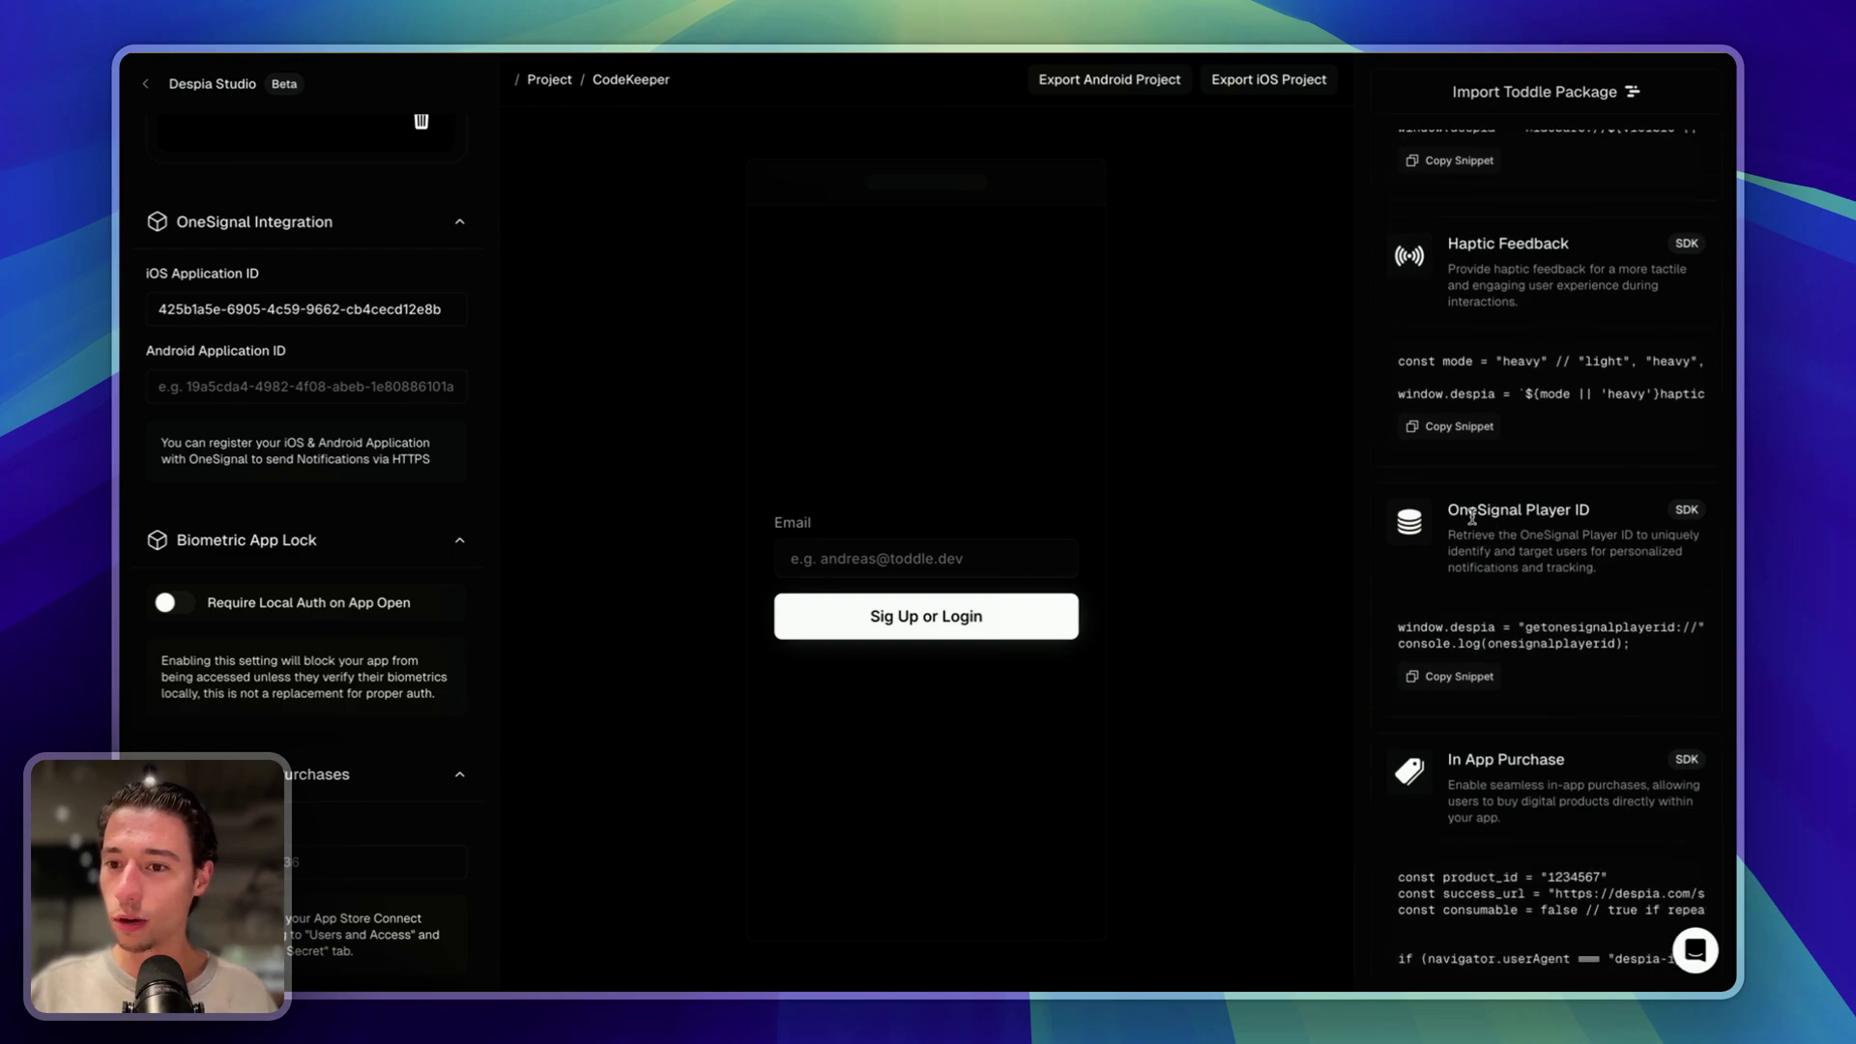
{"action": "scroll", "coordinate": [1500, 533], "scroll_direction": "down", "scroll_amount": 2}
Step: Examine the OneSignal Player ID snippet's getonesignalplayerid:// call and its onesignalplayerid console.log line
{"action": "mouse_move", "coordinate": [1576, 523]}
{"action": "left_mouse_down"}
{"action": "mouse_move", "coordinate": [1388, 543]}
{"action": "mouse_move", "coordinate": [1589, 522]}
{"action": "left_mouse_up"}
{"action": "left_click", "coordinate": [1503, 528]}
{"action": "double_click", "coordinate": [1571, 536]}
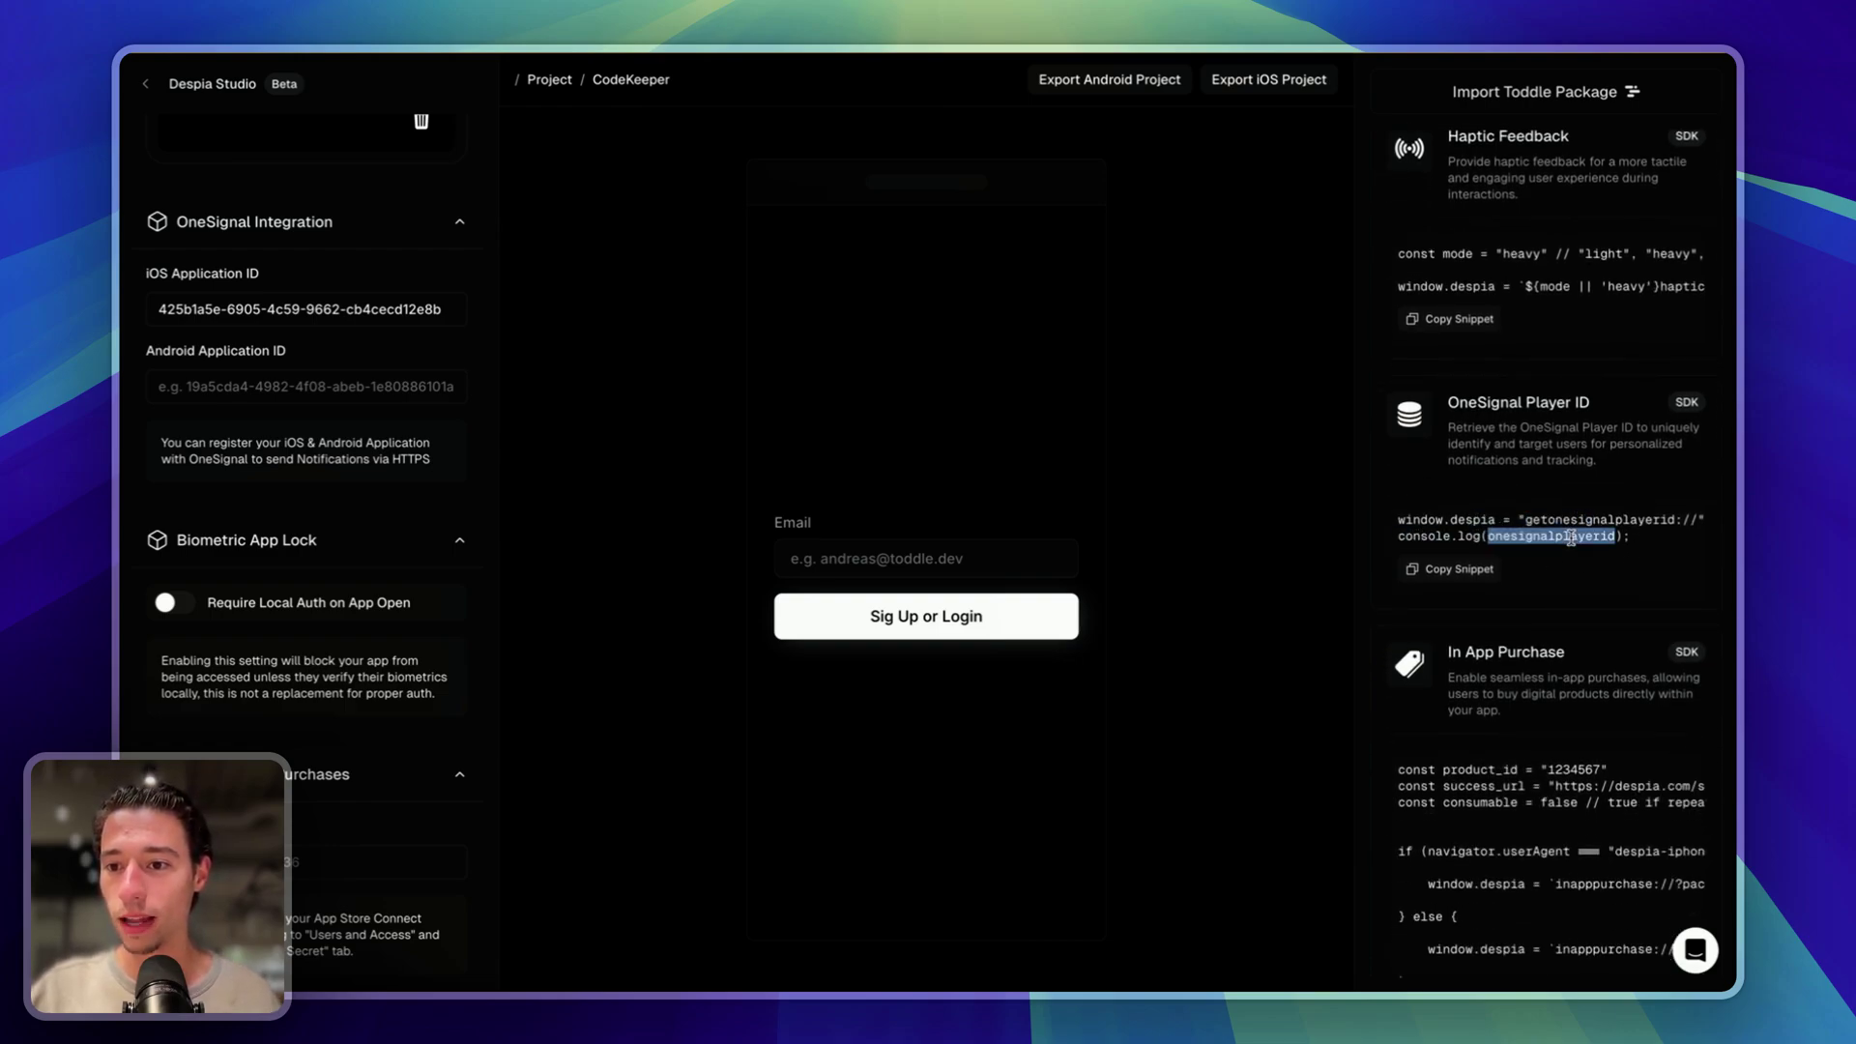
{"action": "left_click", "coordinate": [1467, 537]}
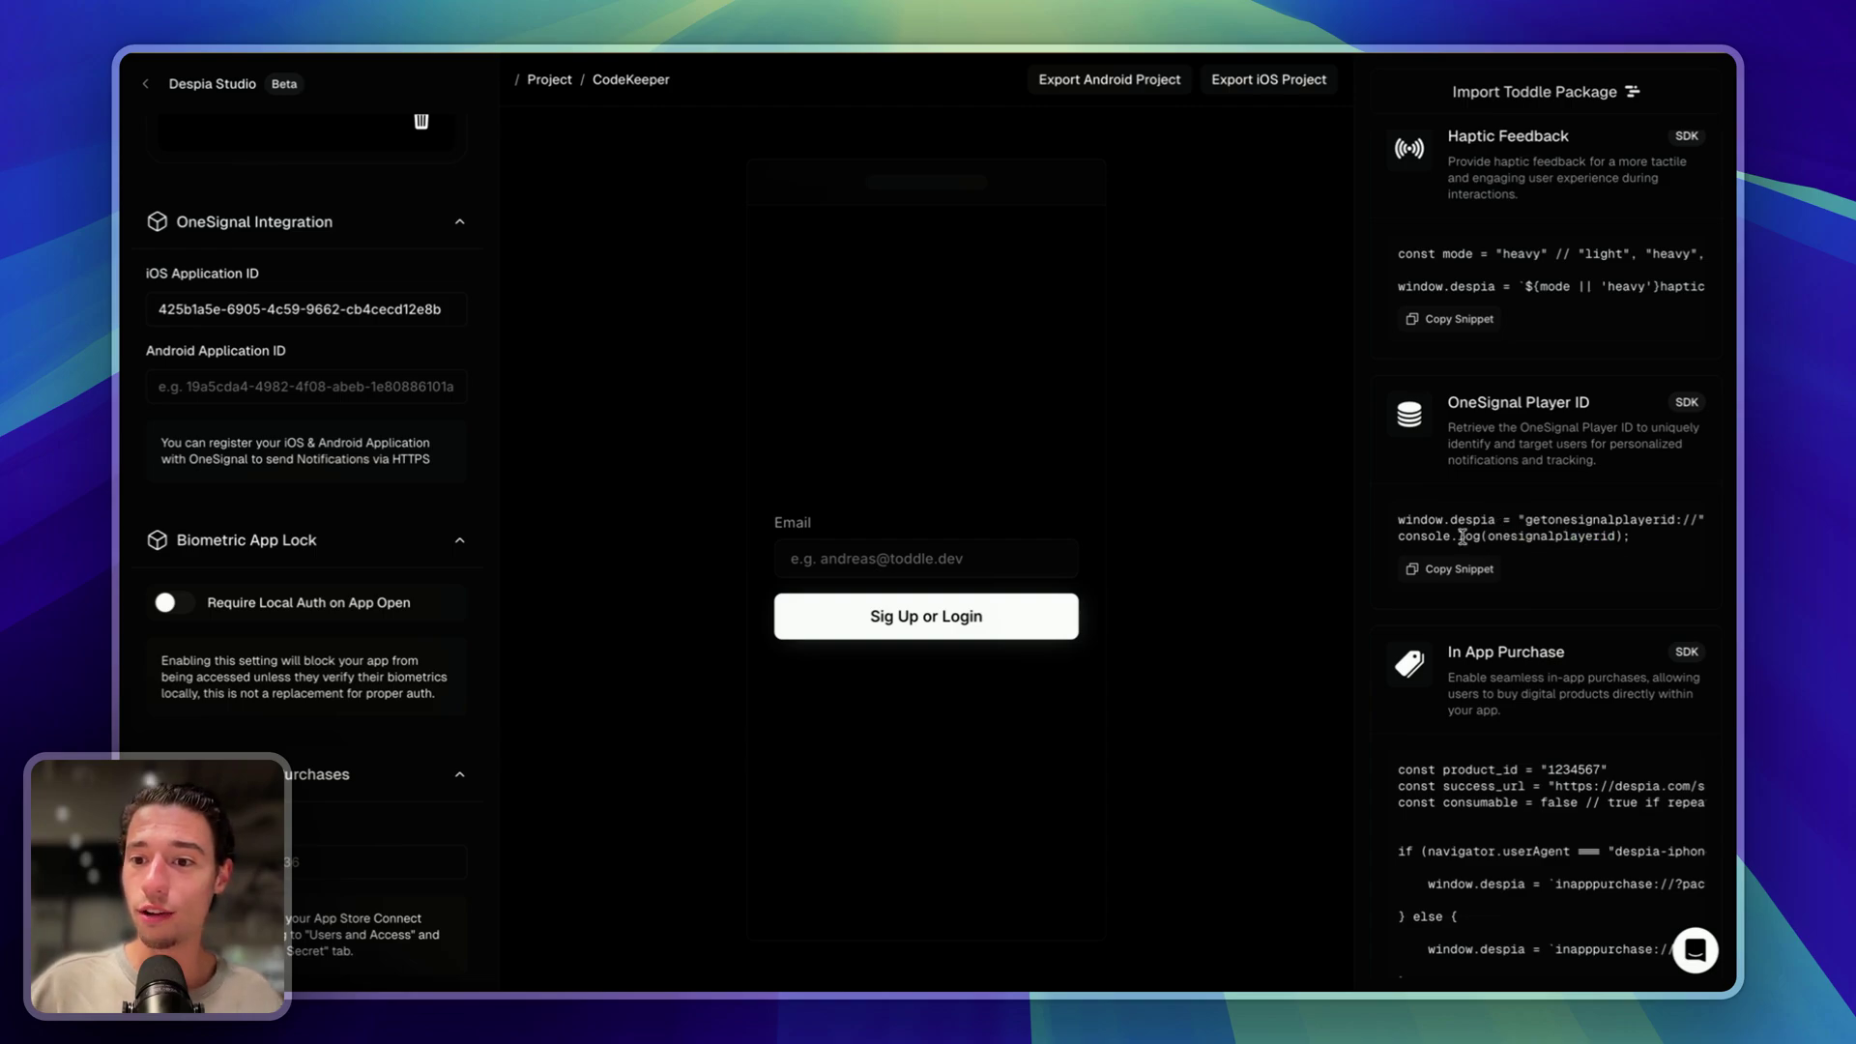
{"action": "triple_click", "coordinate": [1556, 538]}
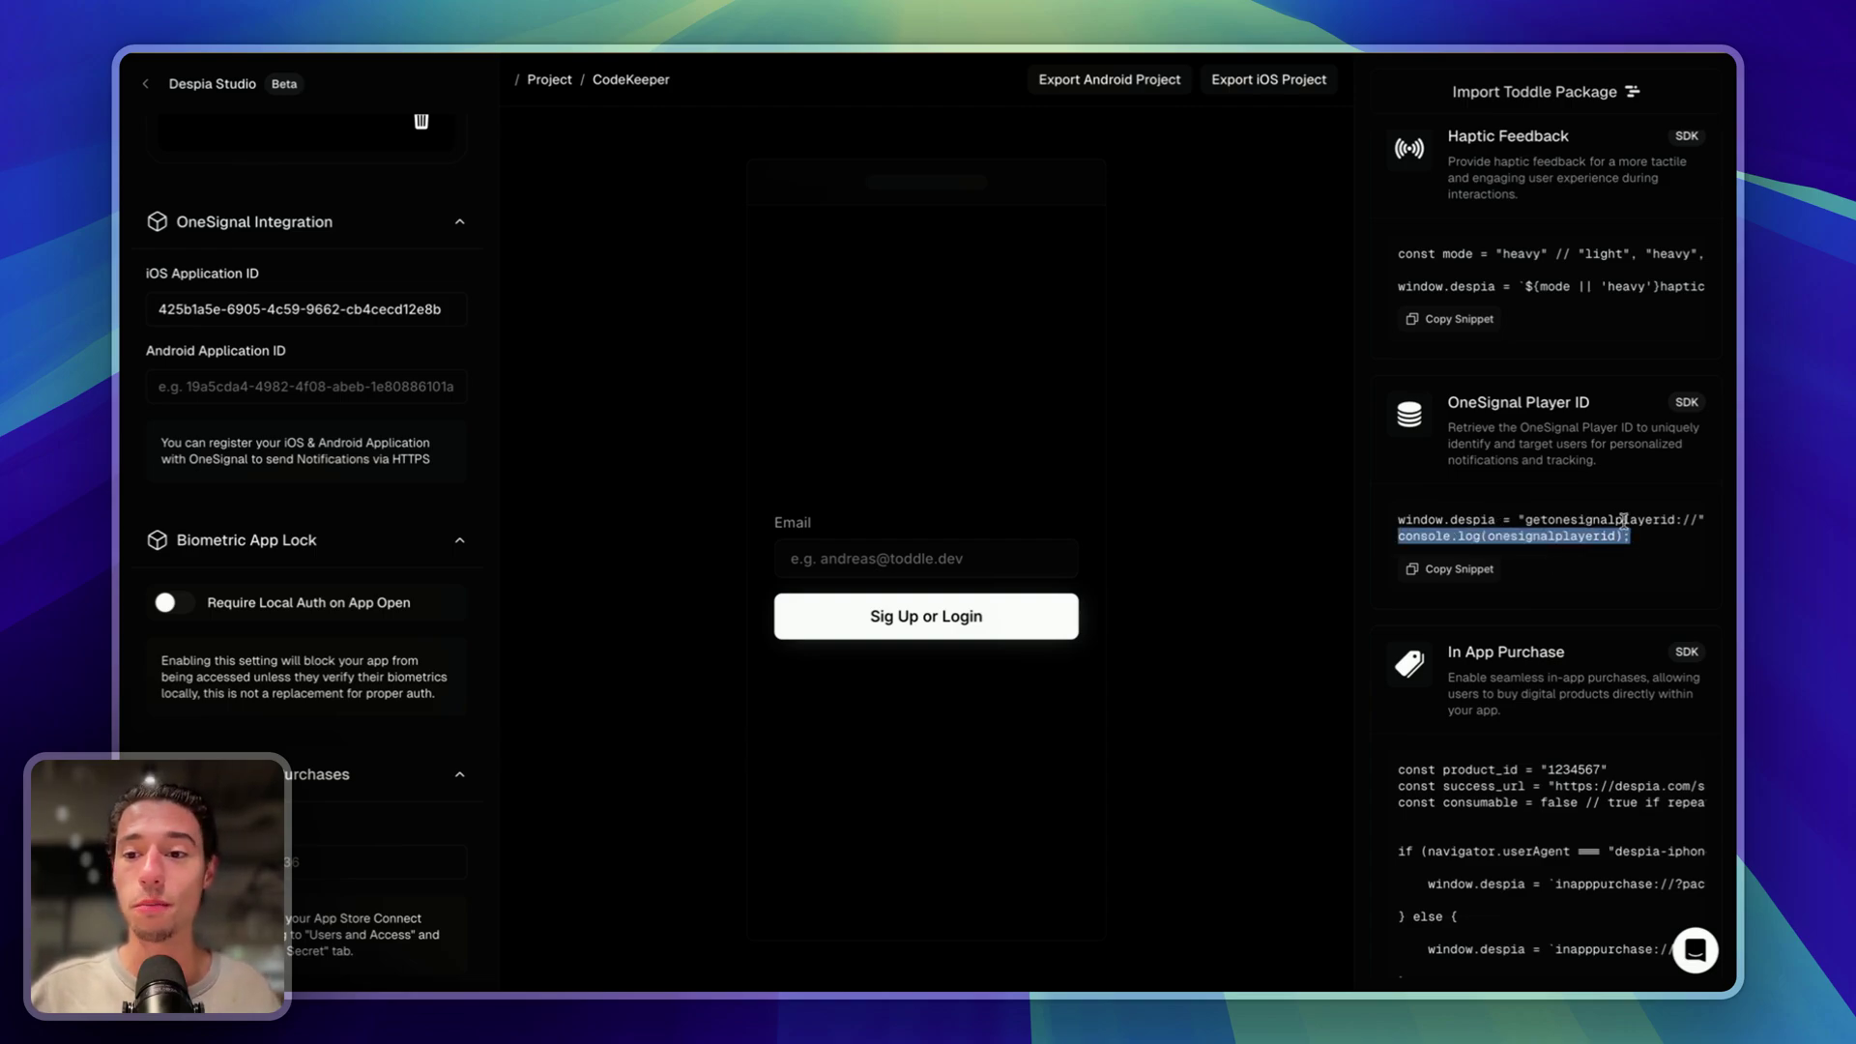
{"action": "left_click", "coordinate": [1580, 519]}
{"action": "triple_click", "coordinate": [1573, 521]}
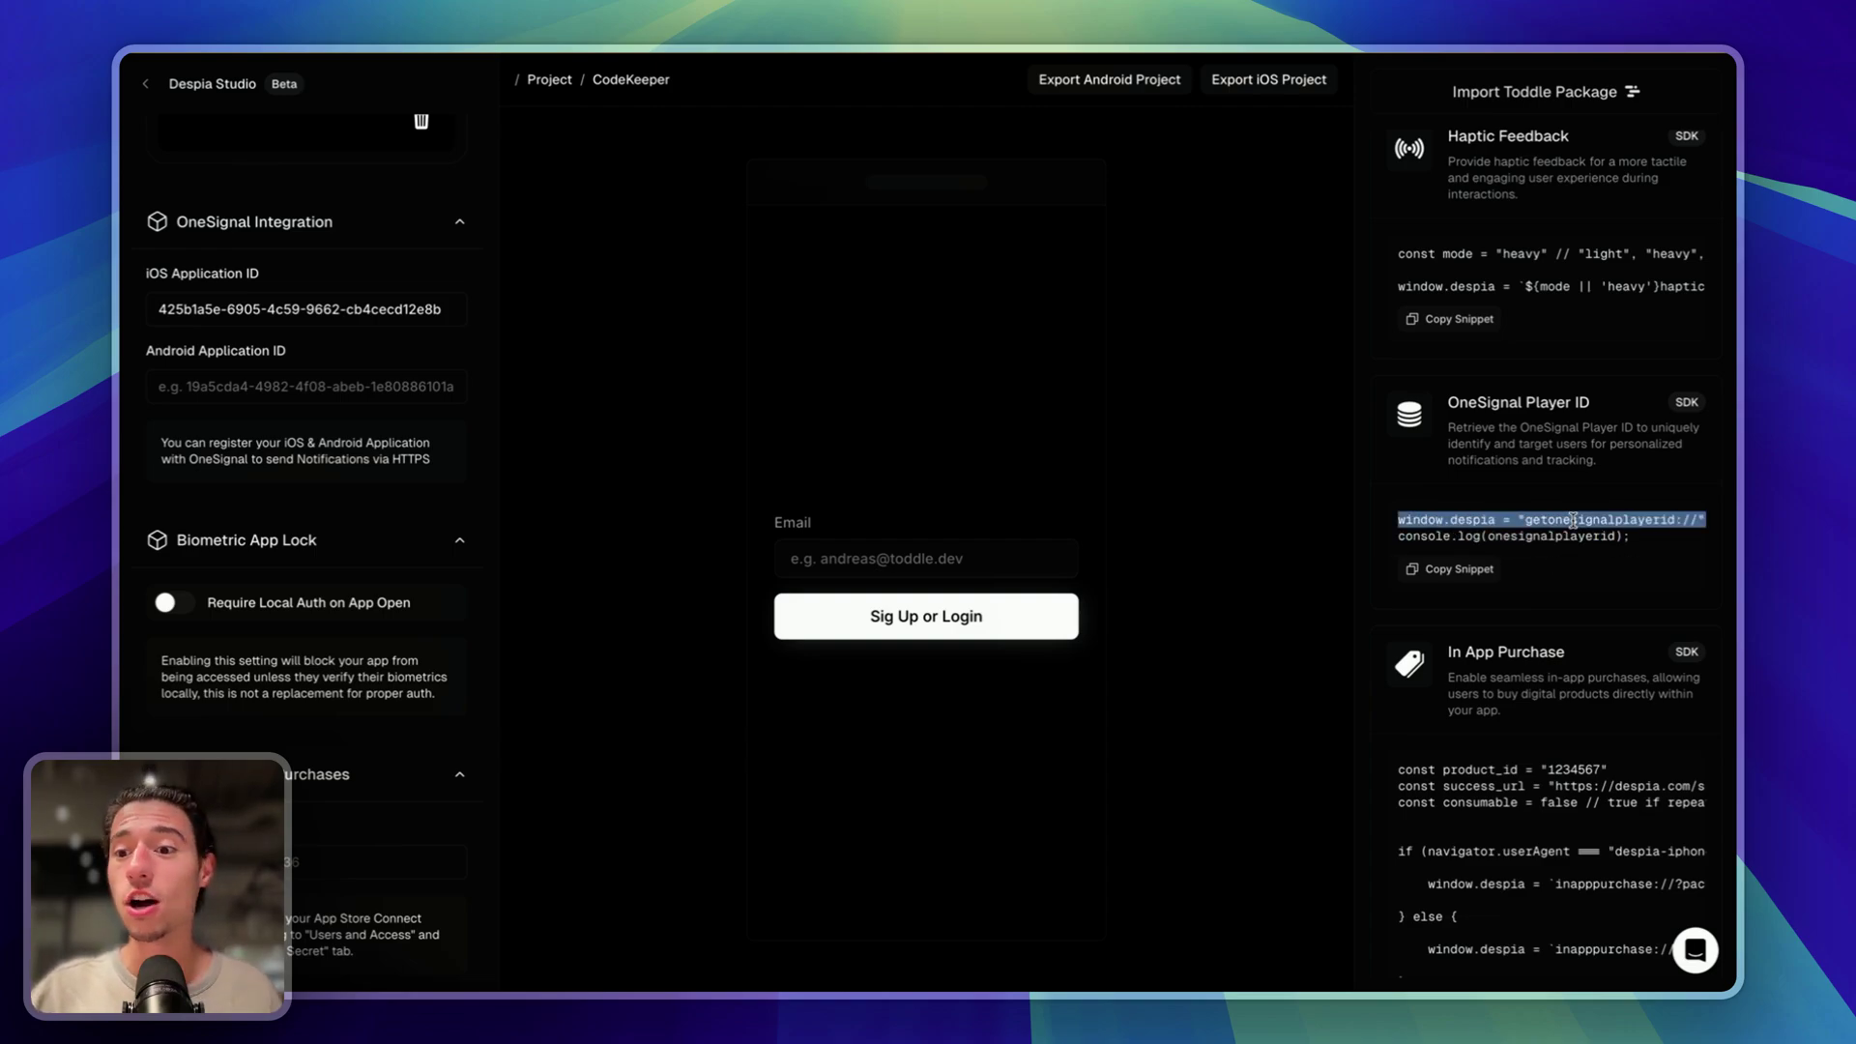
{"action": "triple_click", "coordinate": [1579, 537]}
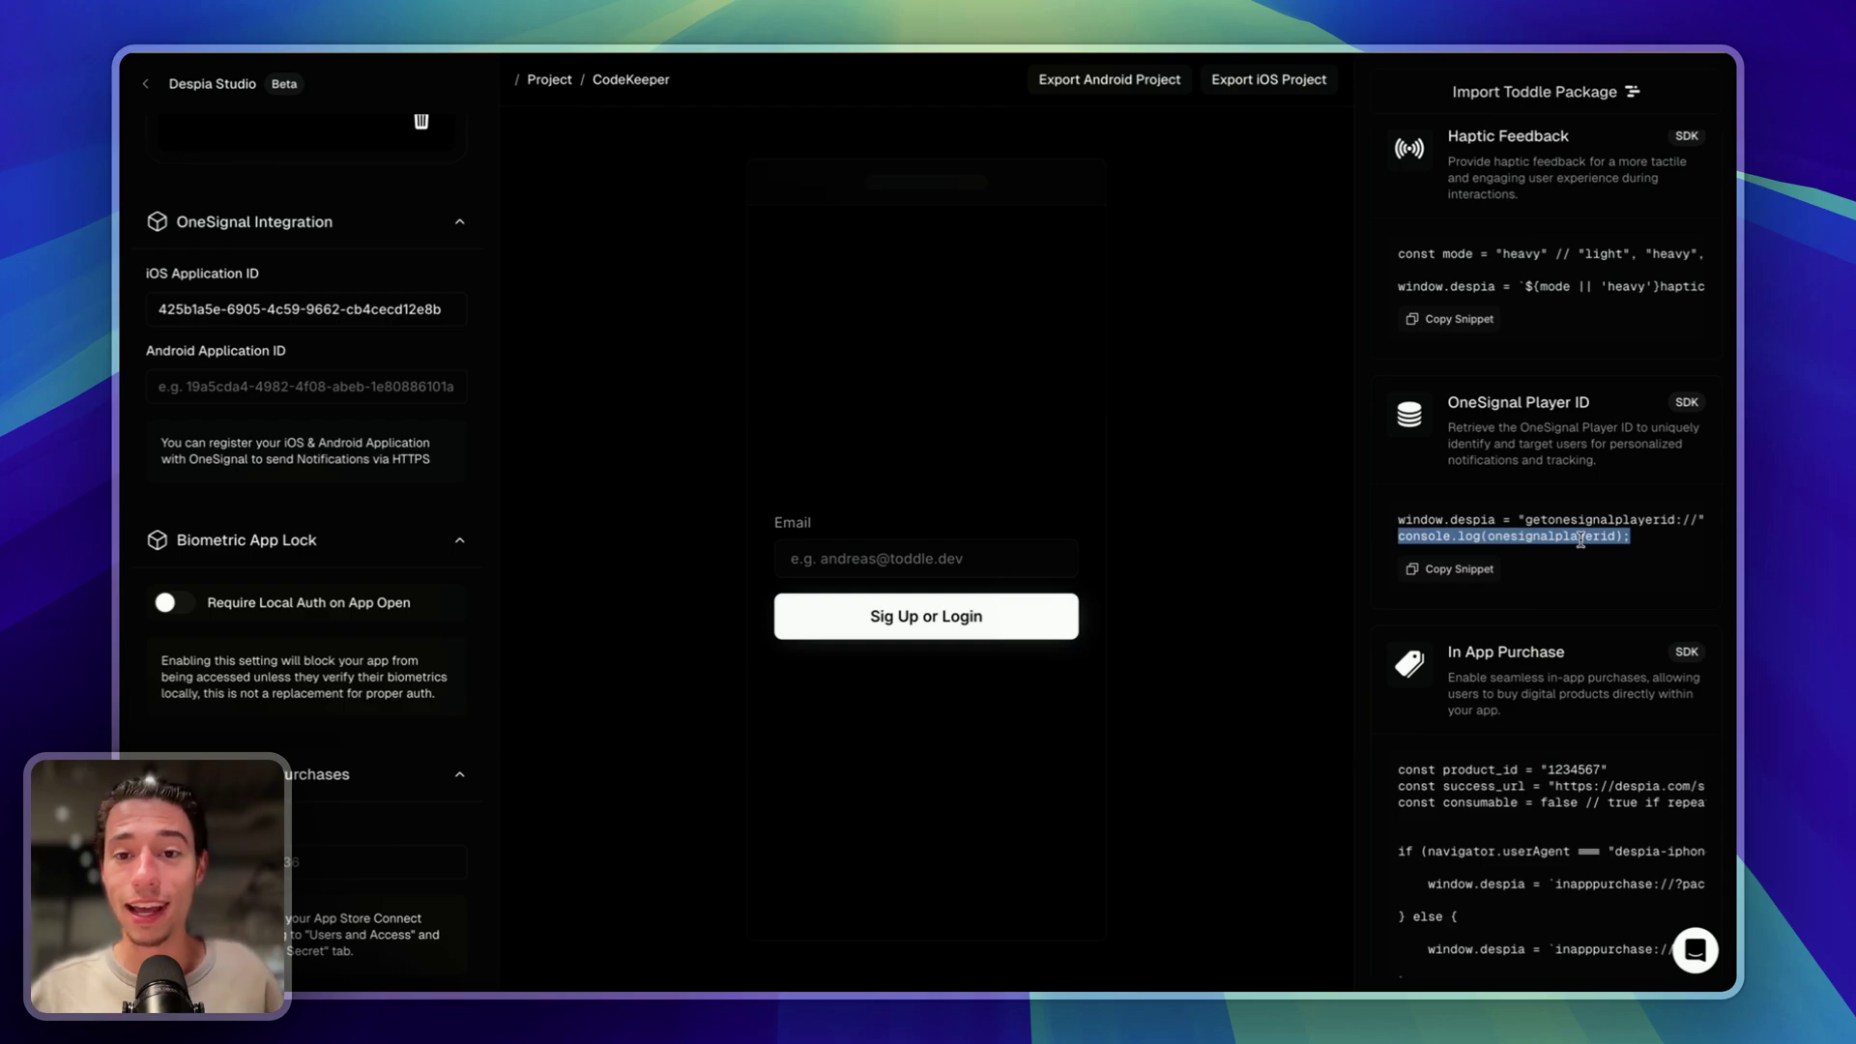
{"action": "left_click", "coordinate": [1667, 543]}
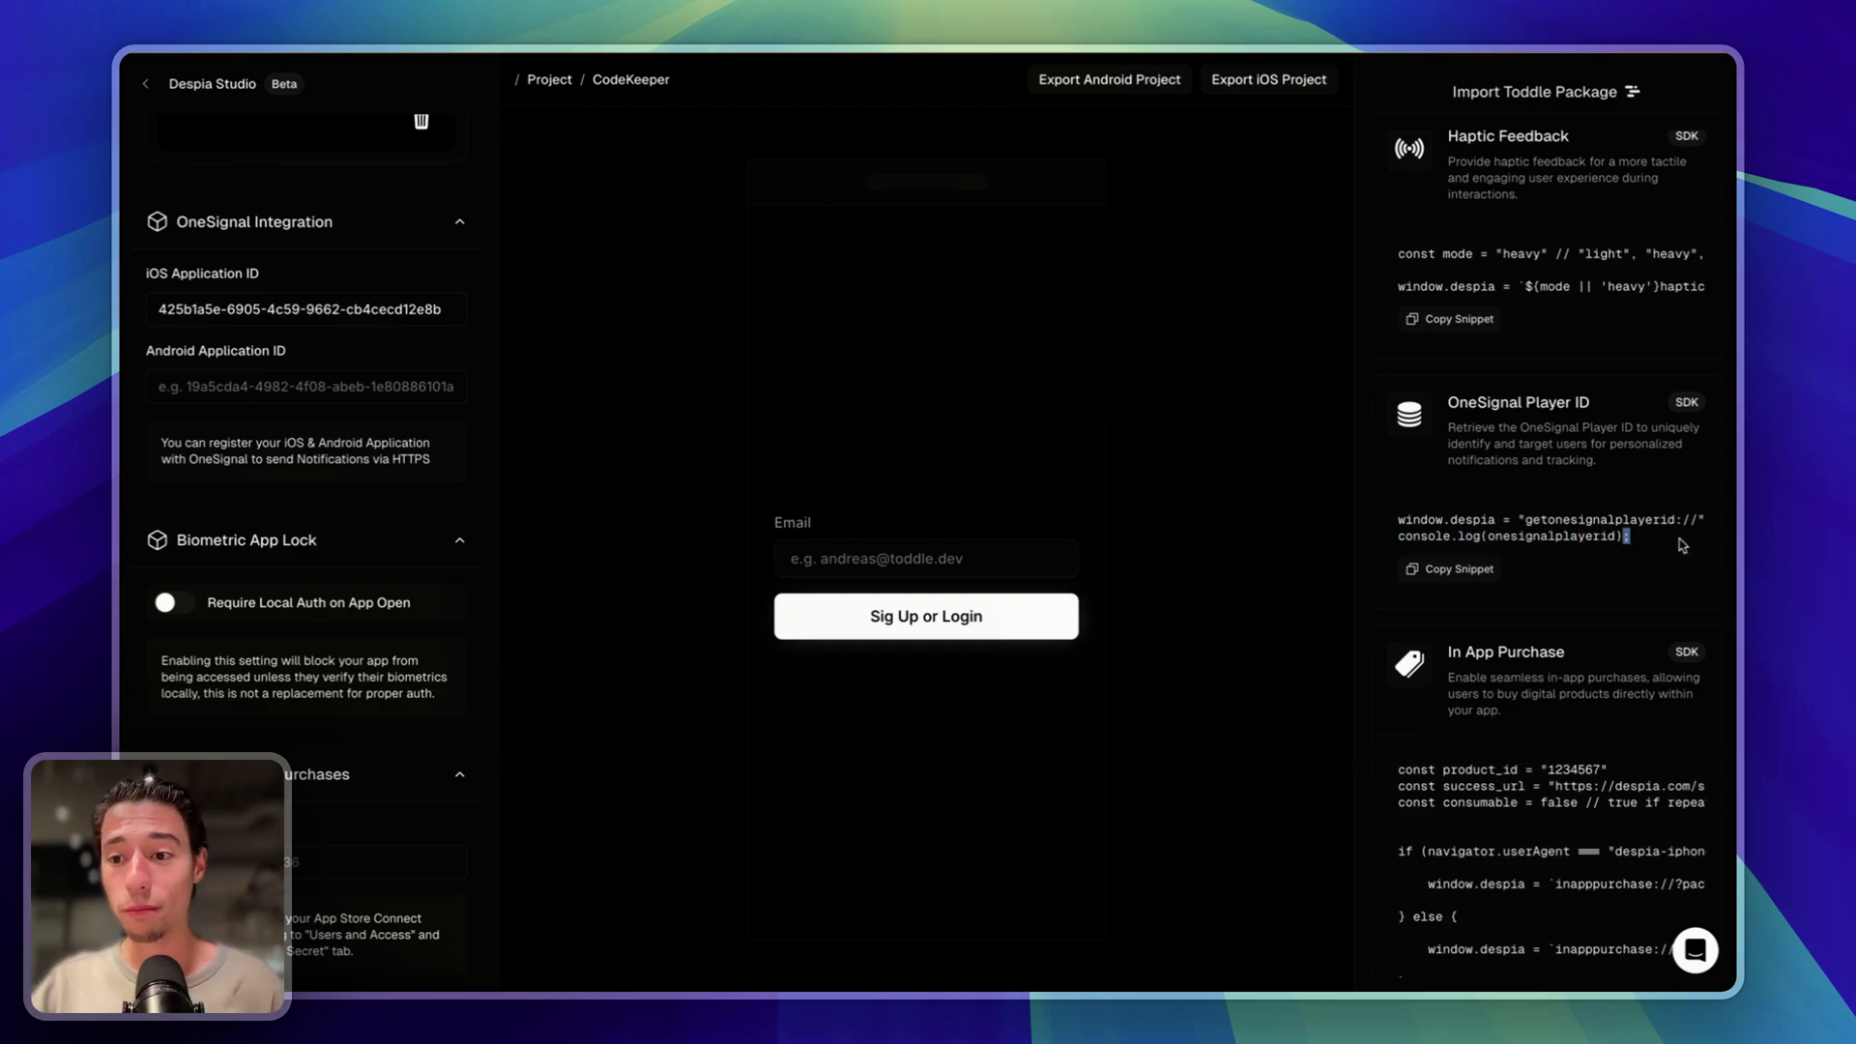
{"action": "left_click_drag", "start_coordinate": [1672, 544], "coordinate": [1402, 519]}
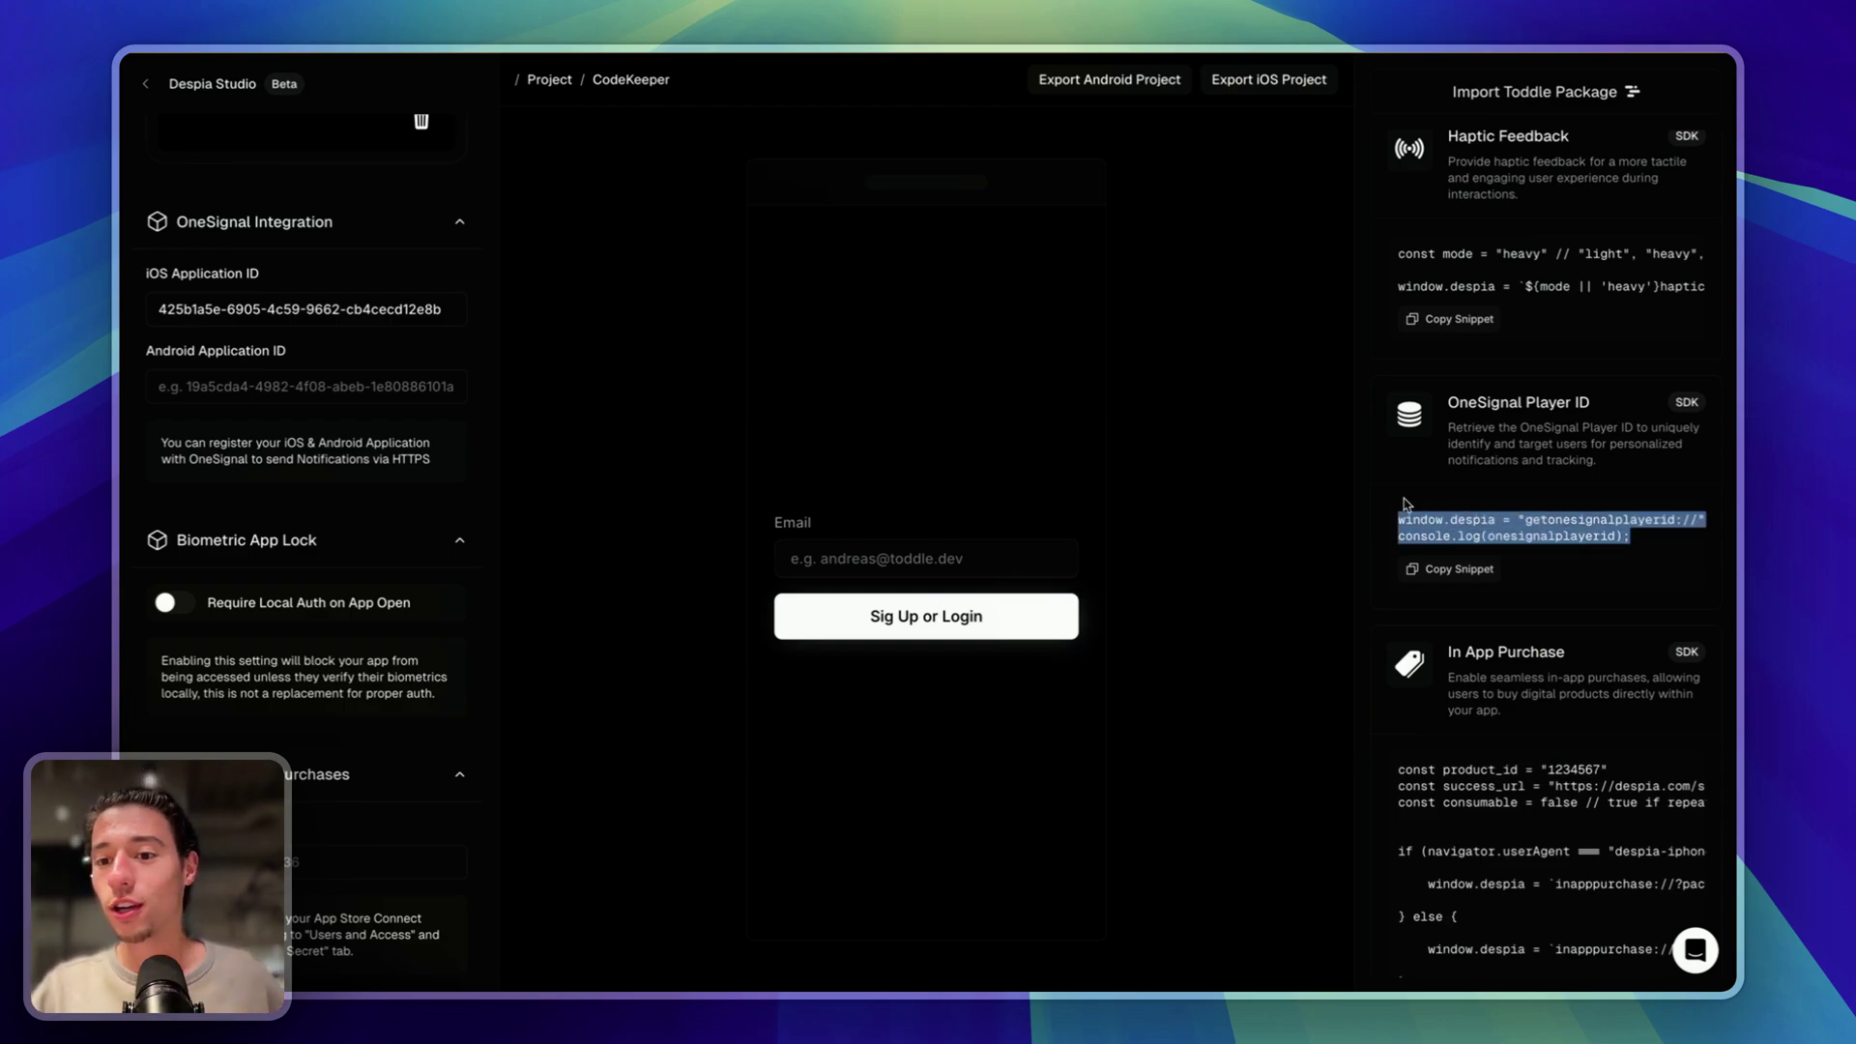
{"action": "left_click", "coordinate": [1493, 513]}
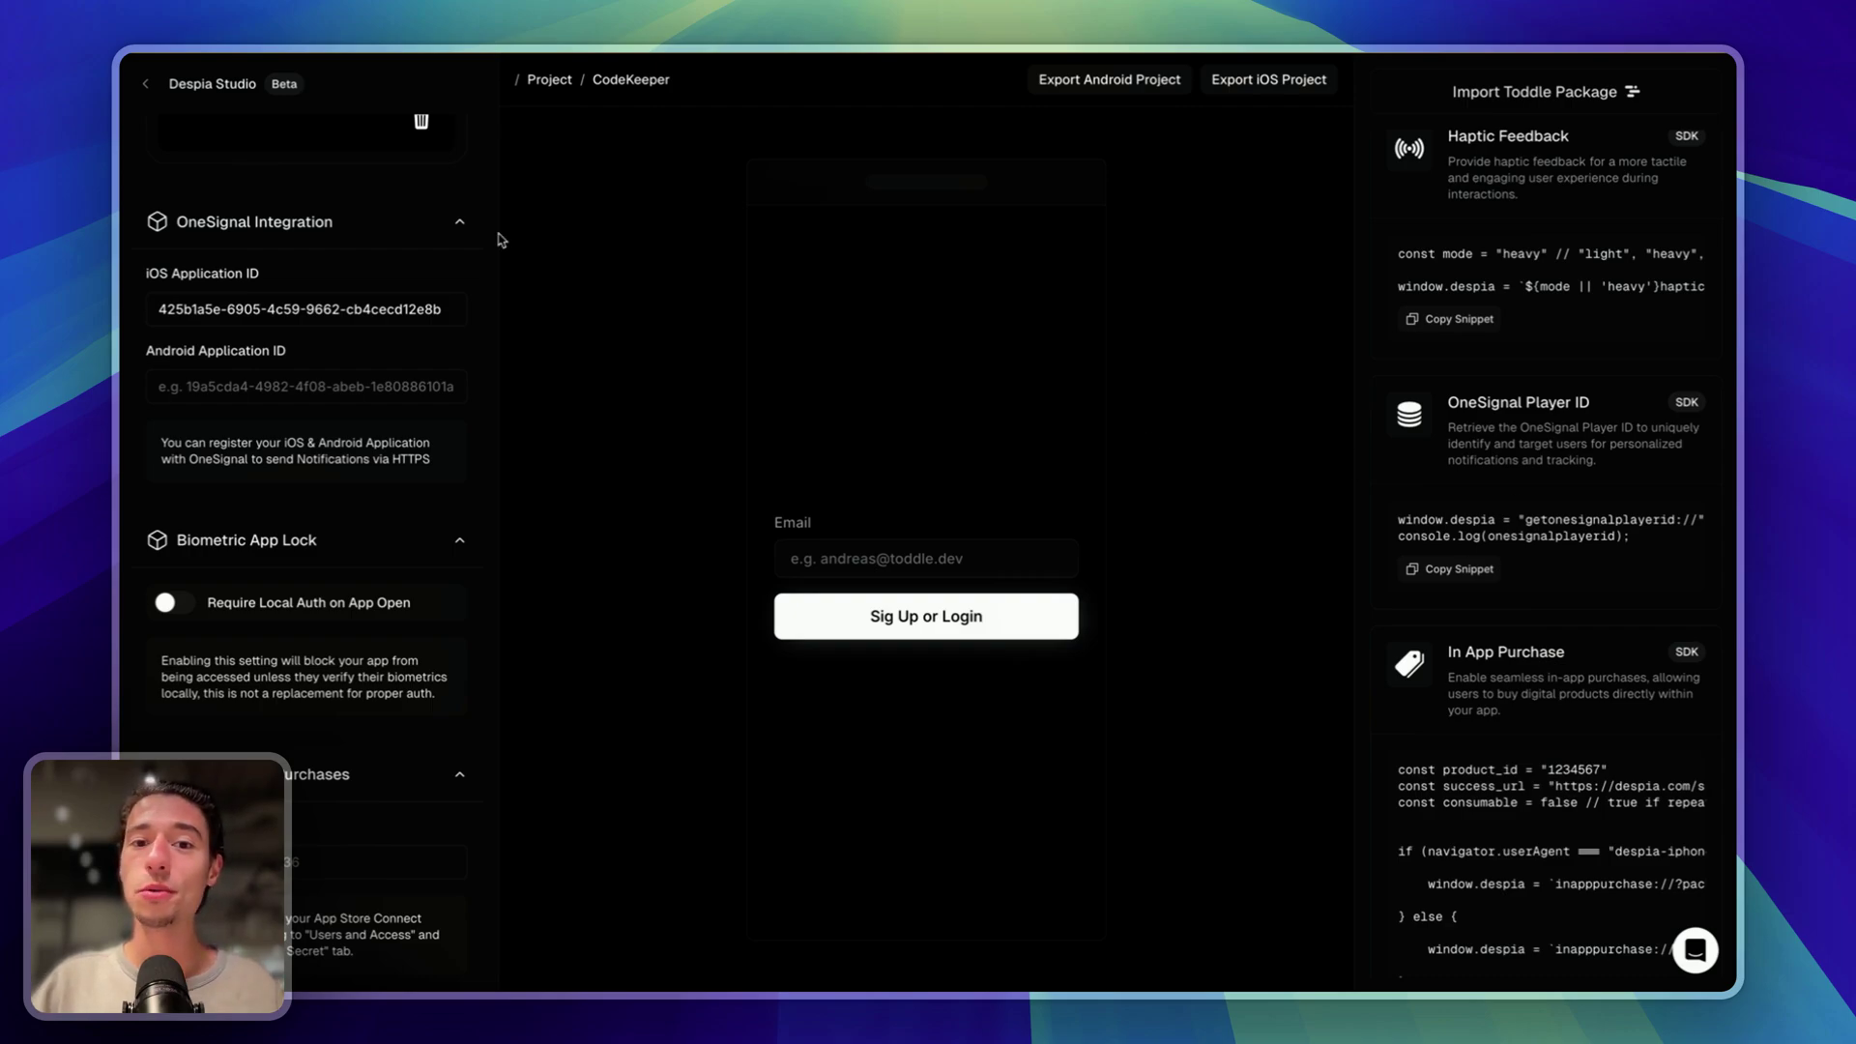
{"action": "triple_click", "coordinate": [1624, 514]}
{"action": "left_click", "coordinate": [1637, 559]}
Step: Switch to the Toddle editor with the Dashboard page and narrow its preview canvas to a portrait format
{"action": "mouse_move", "coordinate": [259, 166]}
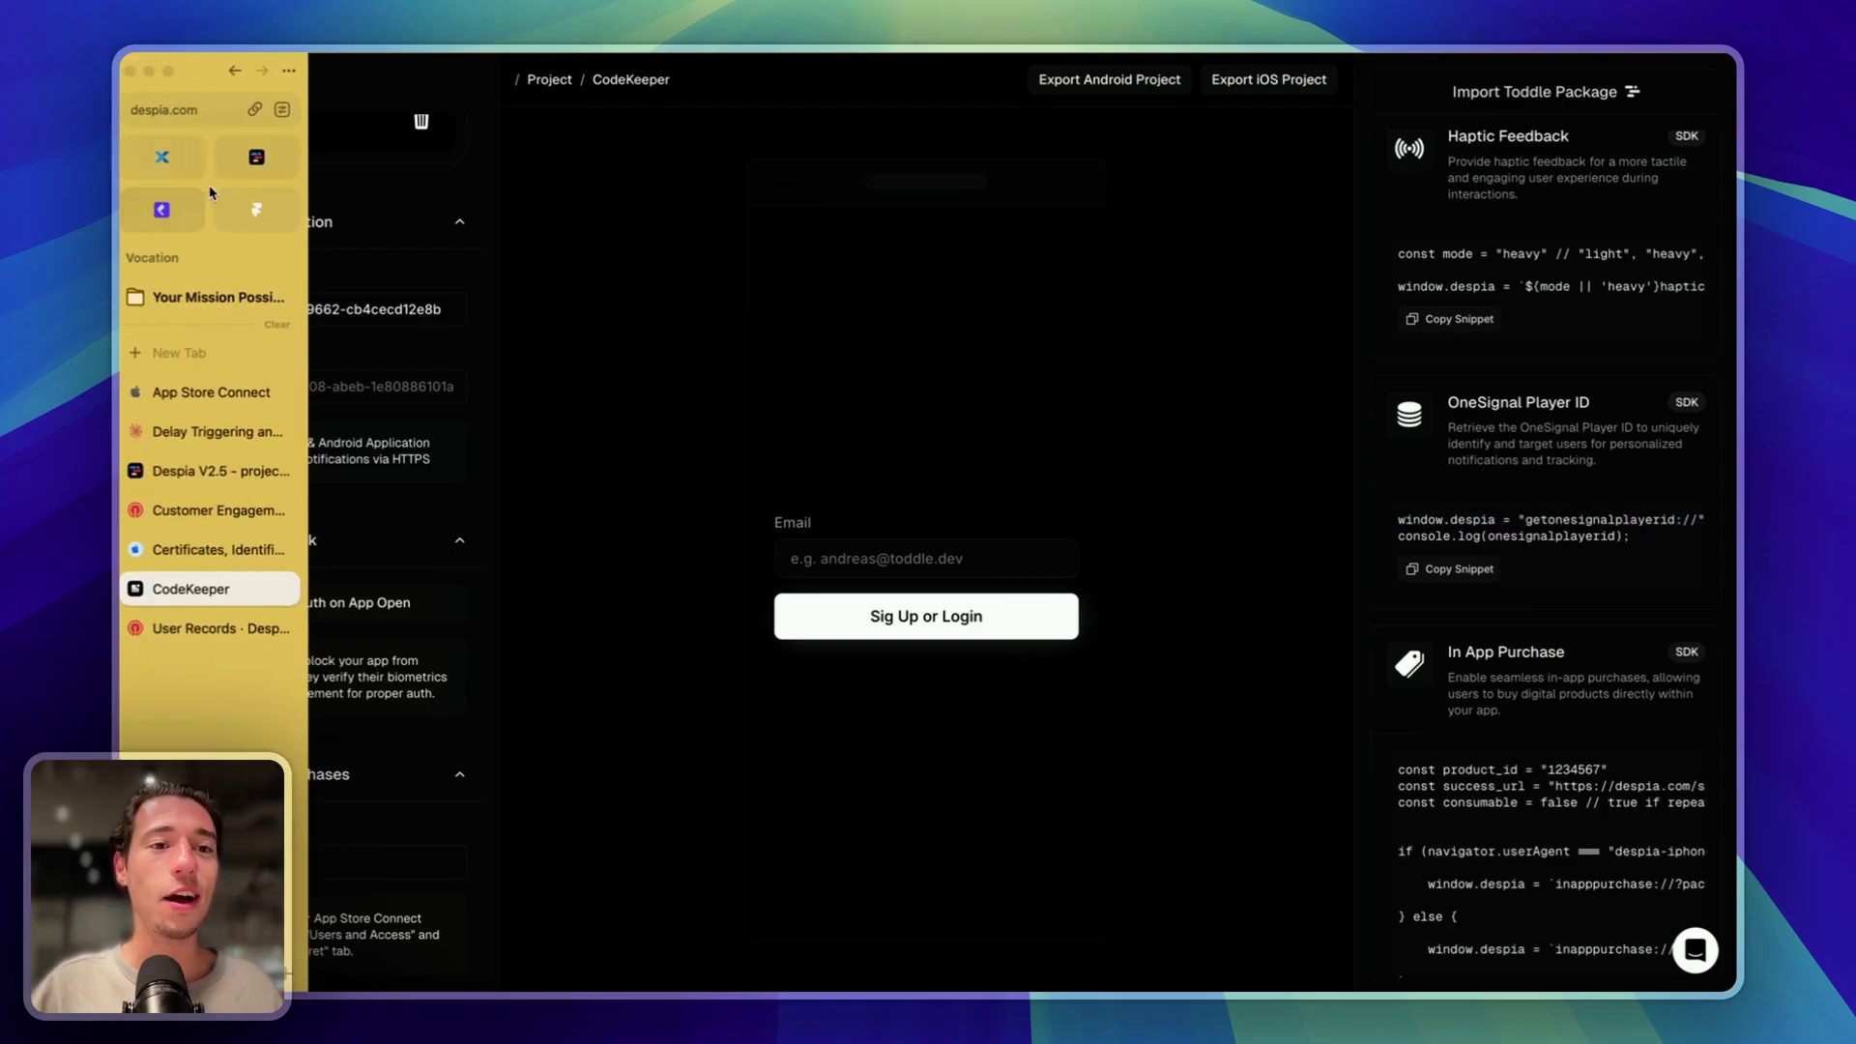
{"action": "left_click", "coordinate": [260, 166]}
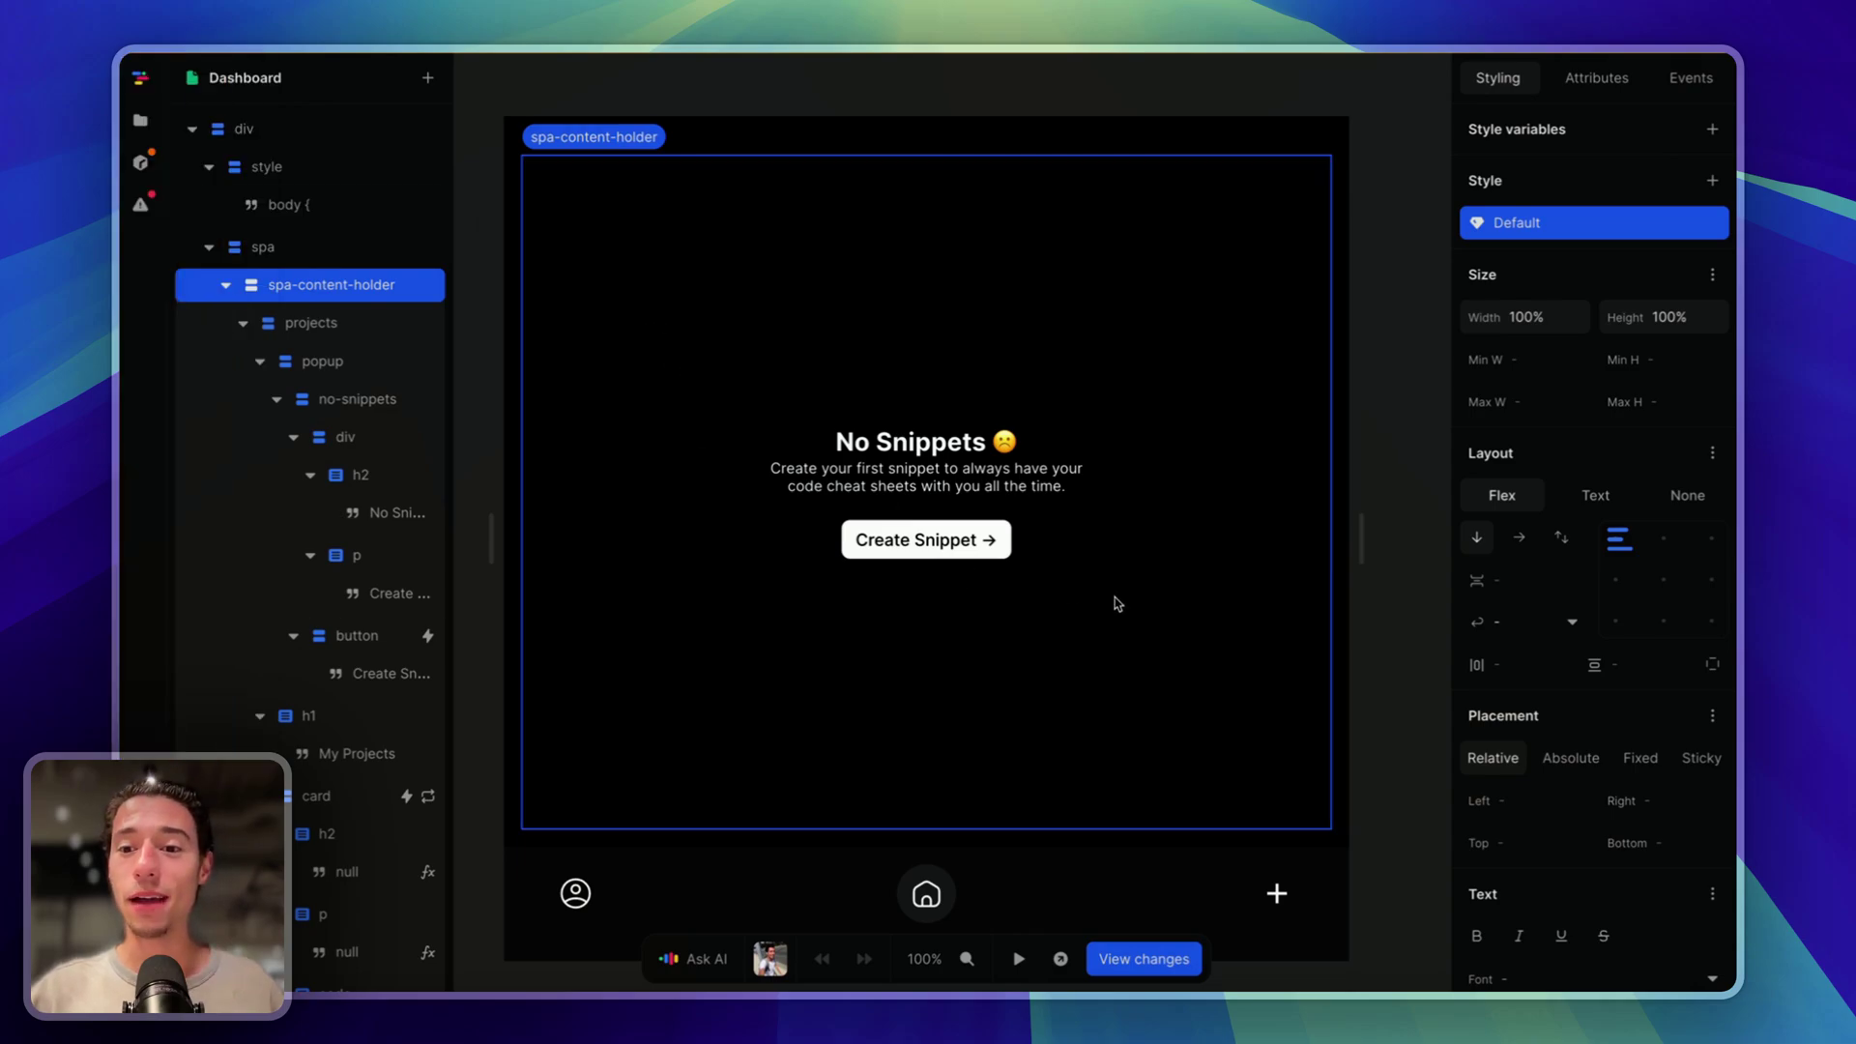
{"action": "left_click_drag", "start_coordinate": [1363, 536], "coordinate": [1223, 534]}
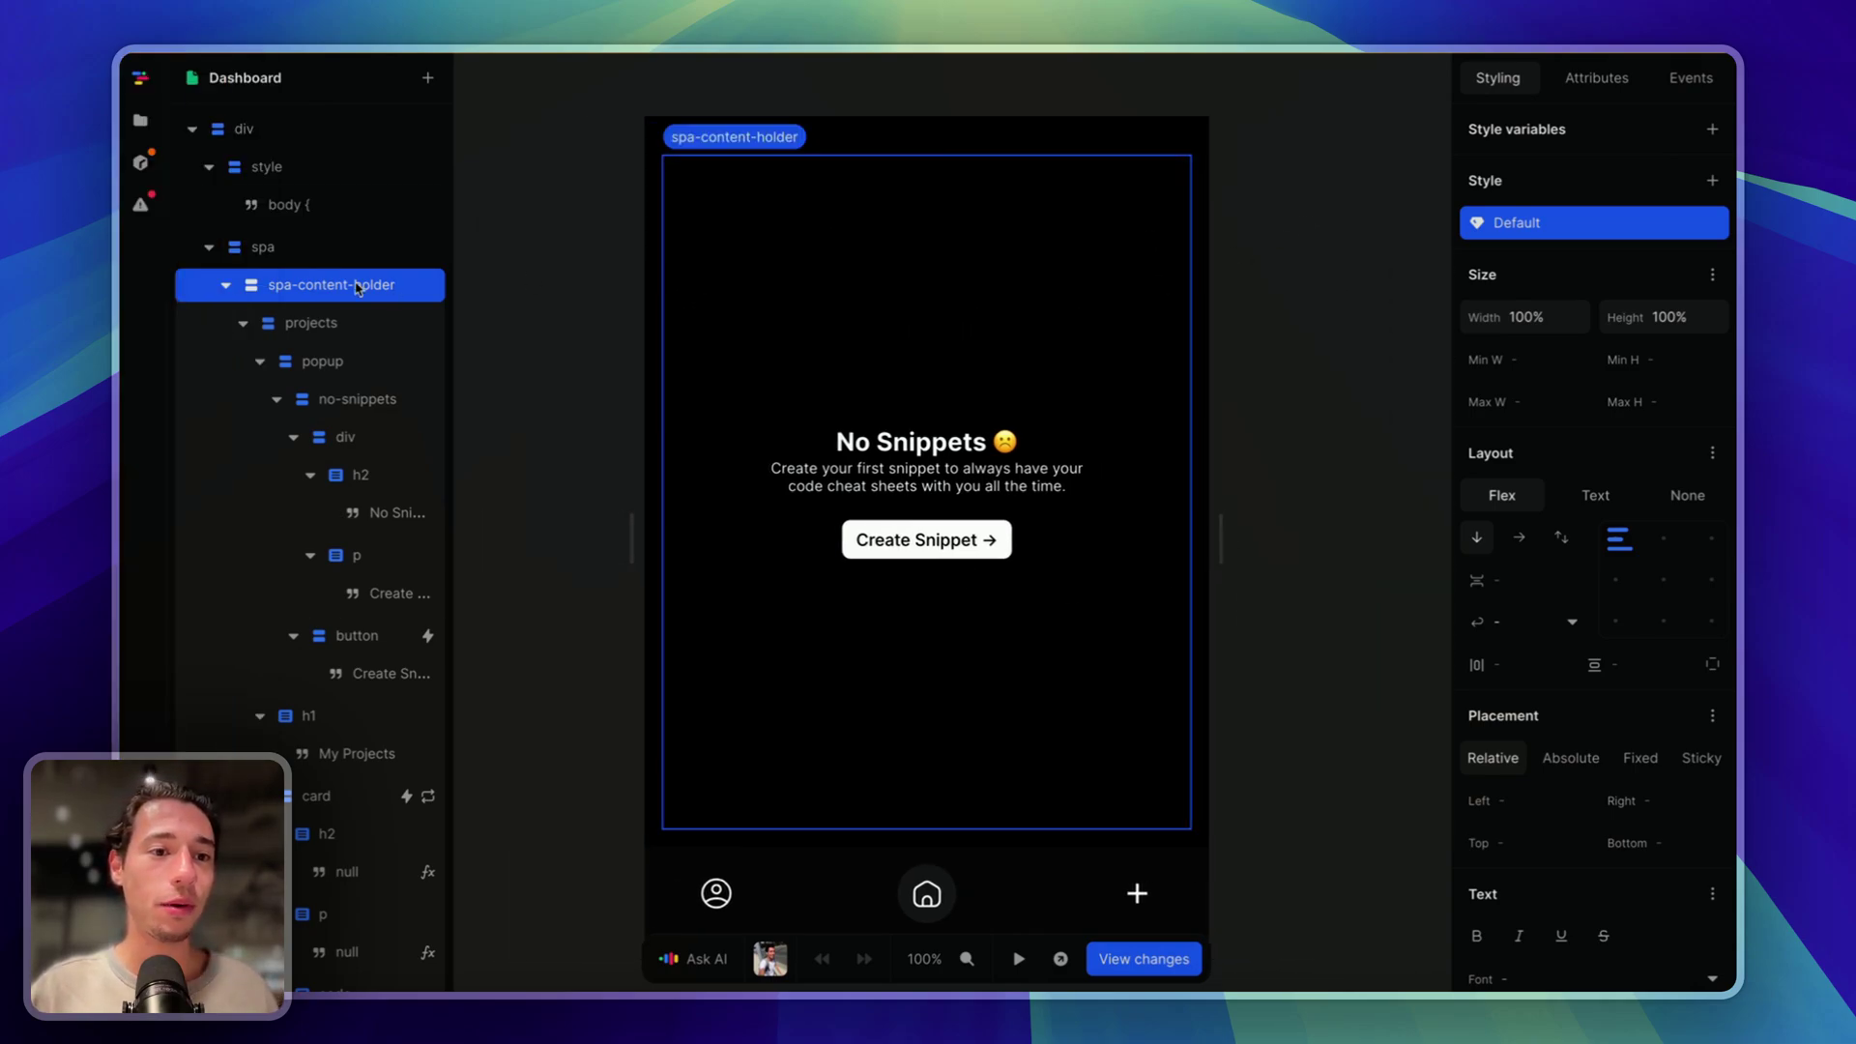
Step: Collapse the style, spa, menu and both modal branches of the Dashboard element tree and select the root div
{"action": "left_click", "coordinate": [227, 286]}
{"action": "left_click", "coordinate": [209, 323]}
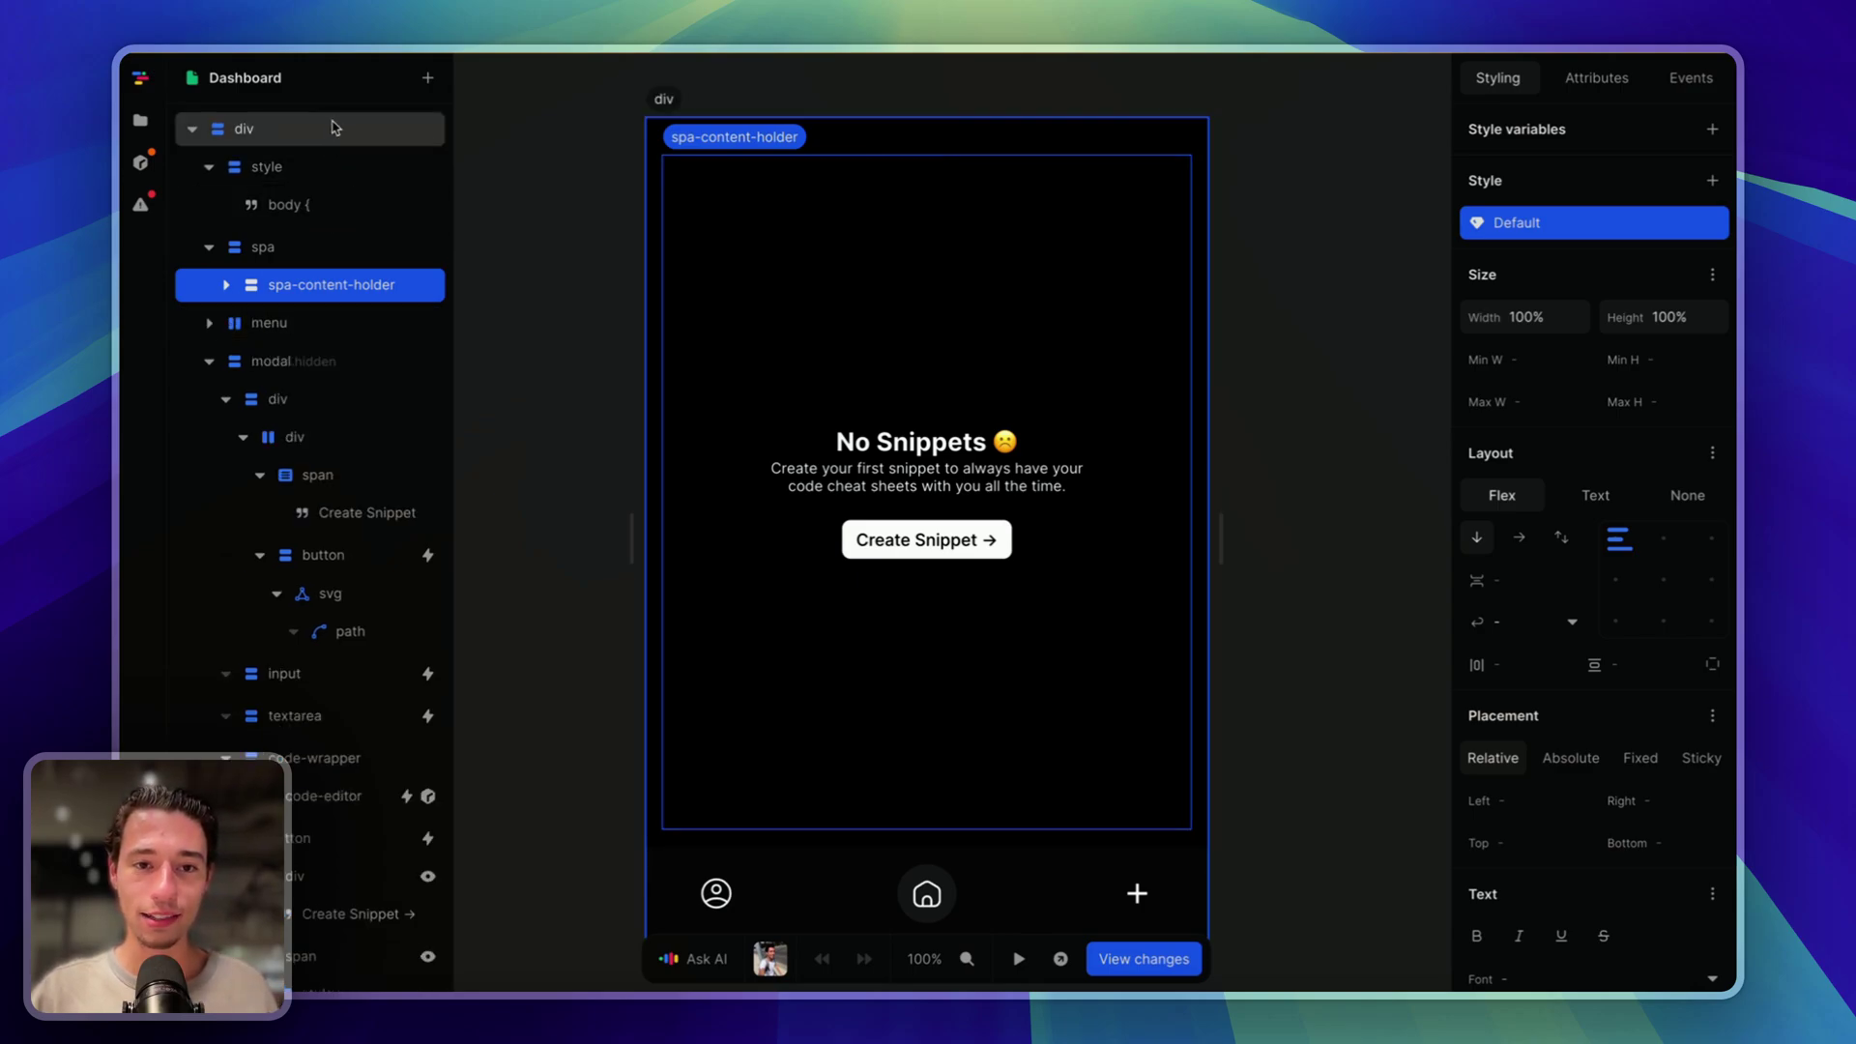
{"action": "left_click", "coordinate": [324, 130]}
{"action": "left_click", "coordinate": [209, 166]}
{"action": "left_click", "coordinate": [209, 204]}
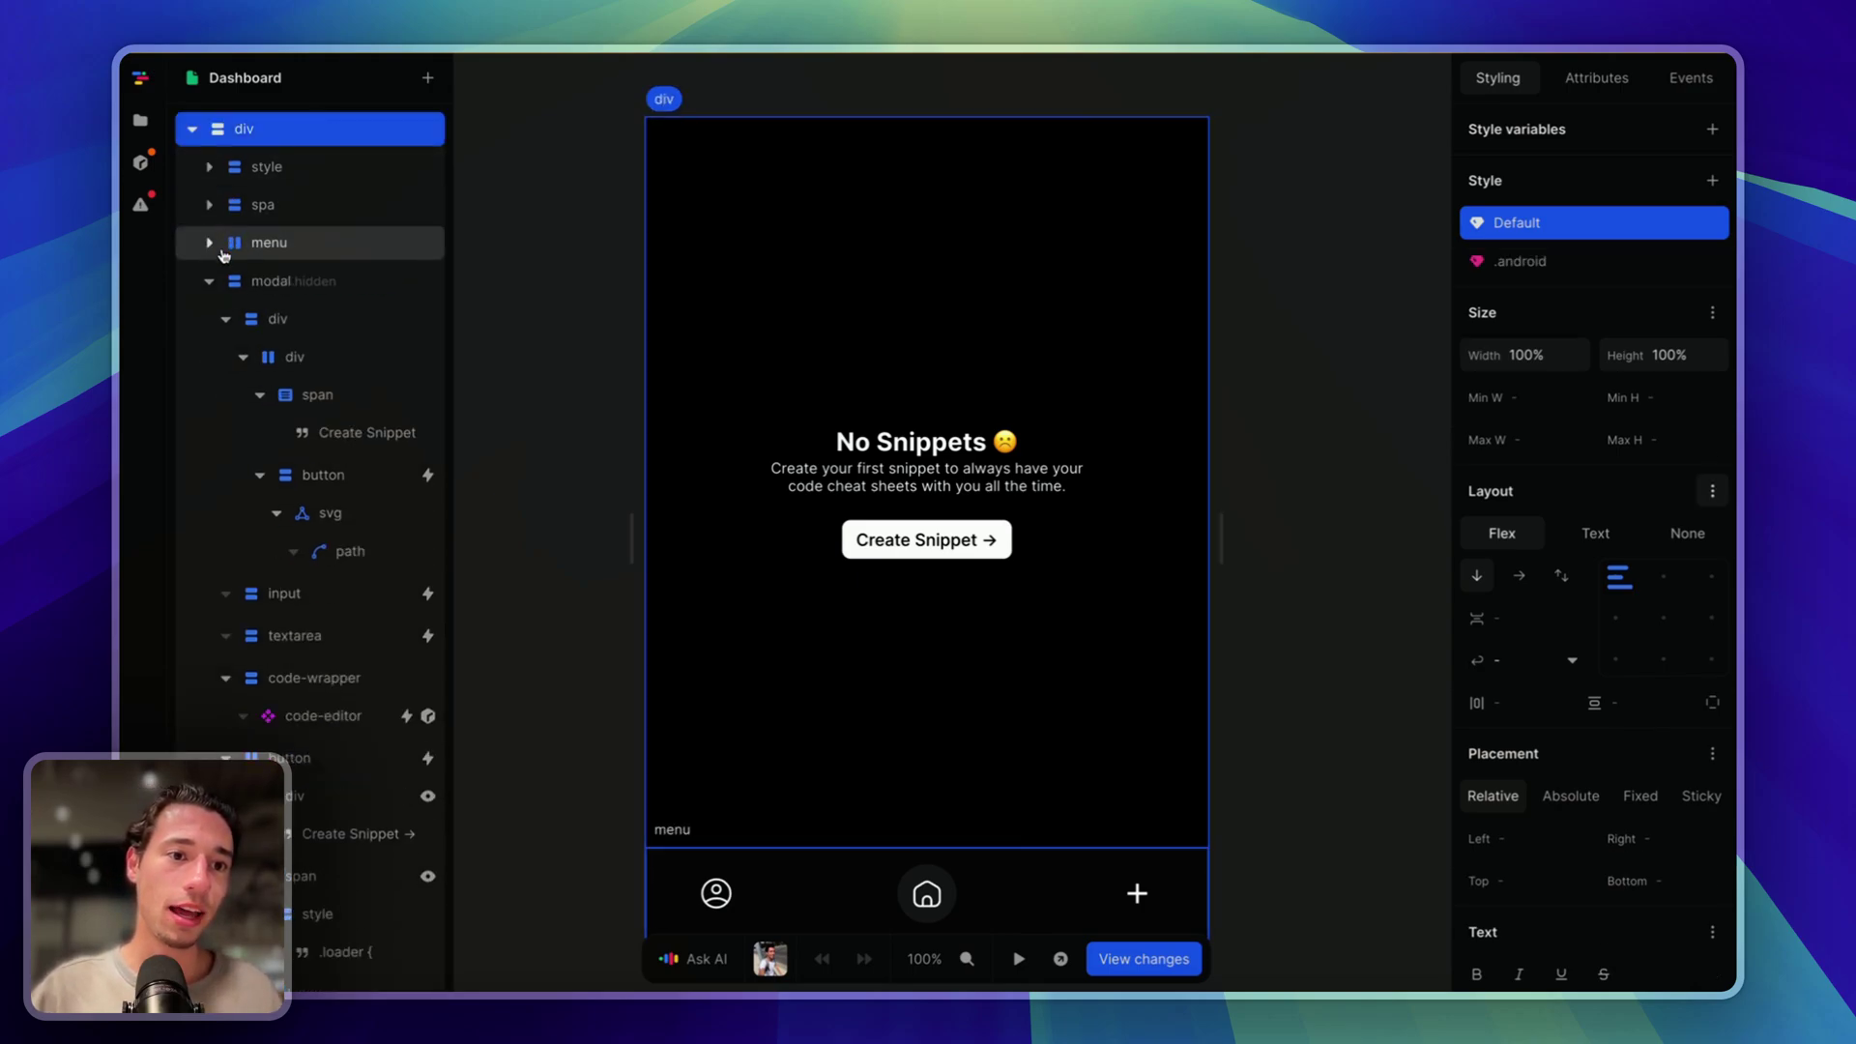
{"action": "left_click", "coordinate": [210, 281]}
{"action": "left_click", "coordinate": [209, 319]}
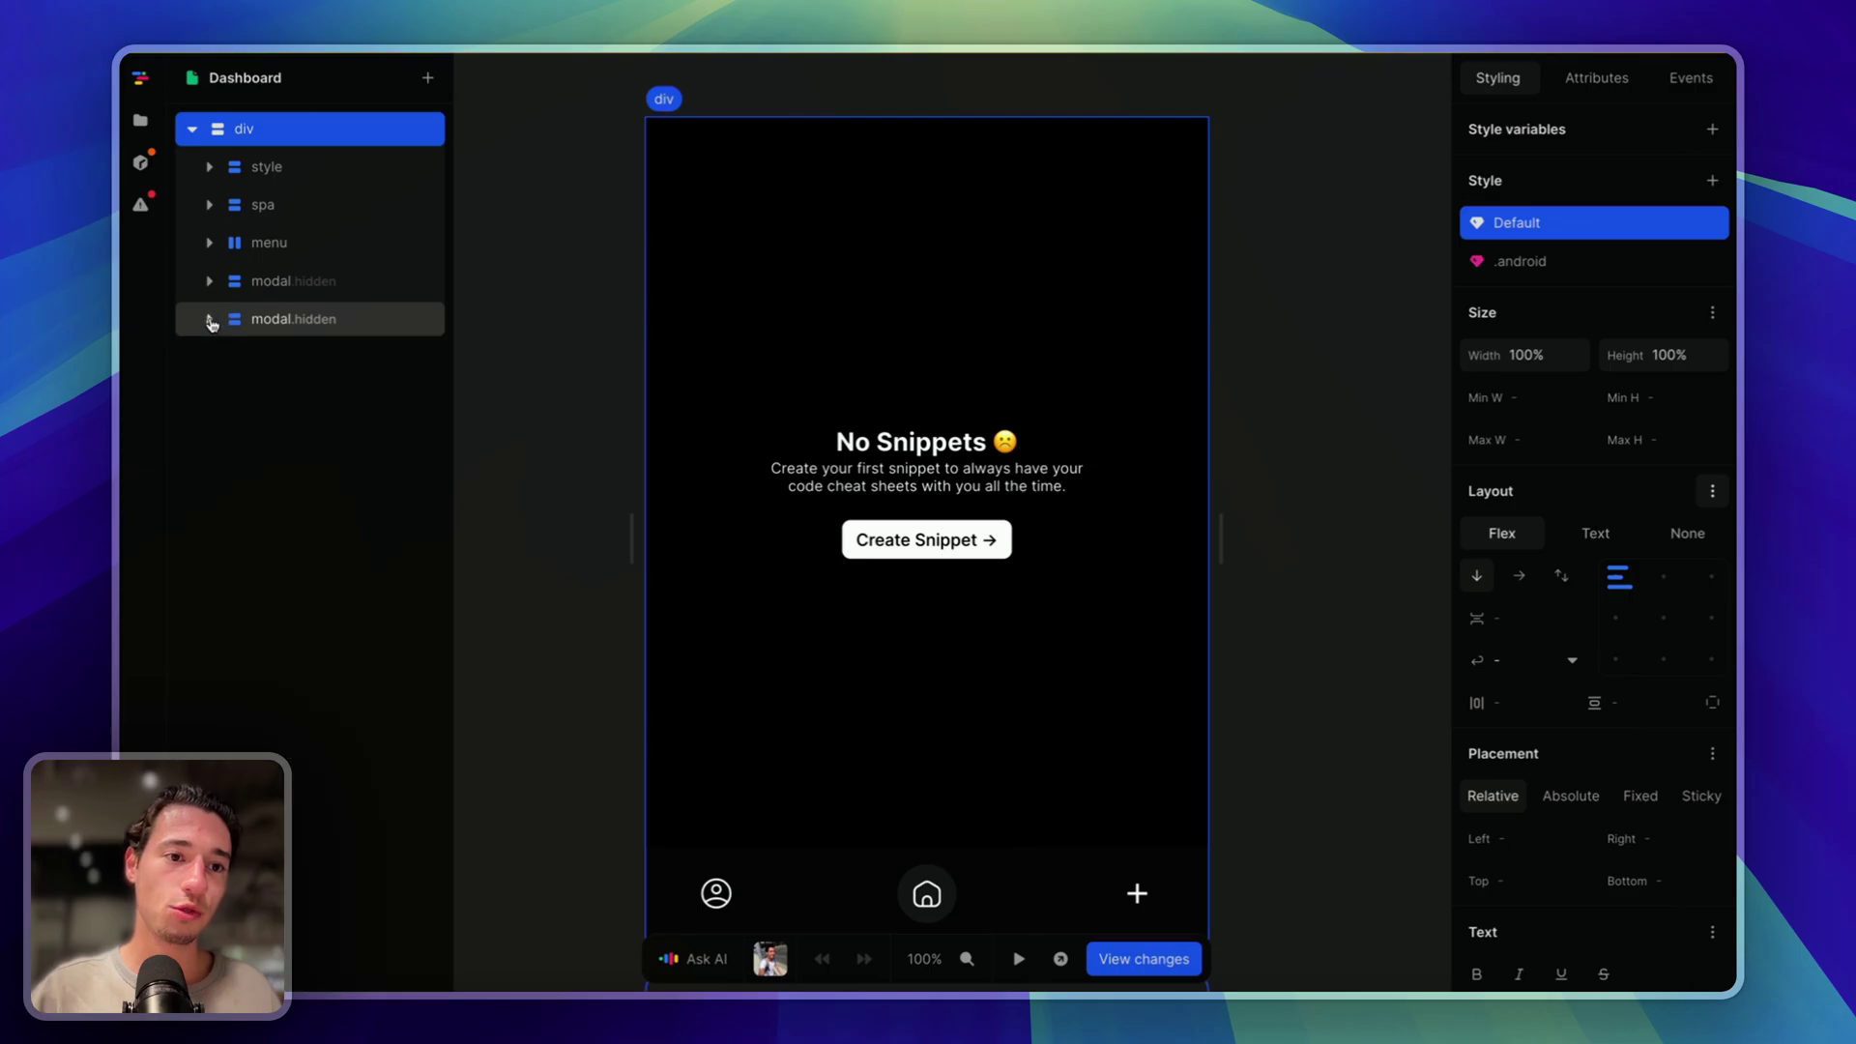
Step: Add a Text element and place it as the first child of the root div, above the style element
{"action": "left_click", "coordinate": [427, 78]}
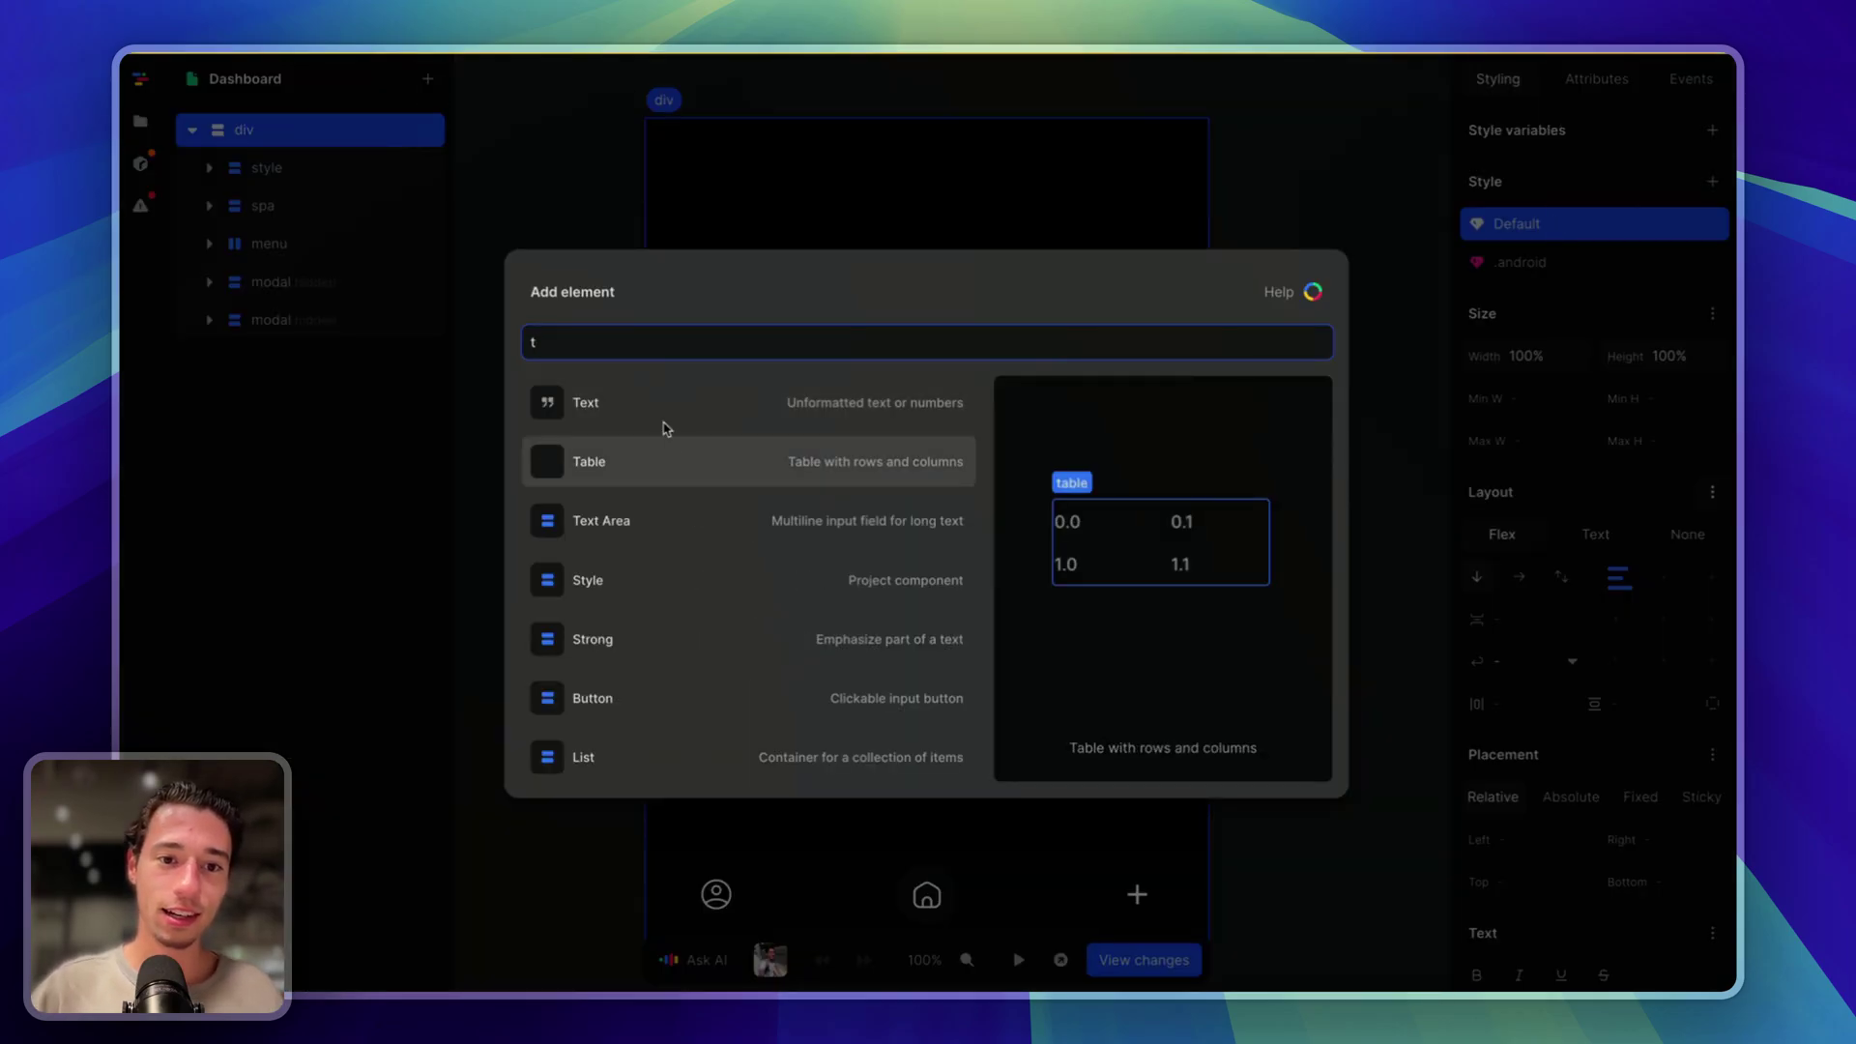
{"action": "left_click", "coordinate": [570, 403]}
{"action": "left_click_drag", "start_coordinate": [315, 364], "coordinate": [332, 130]}
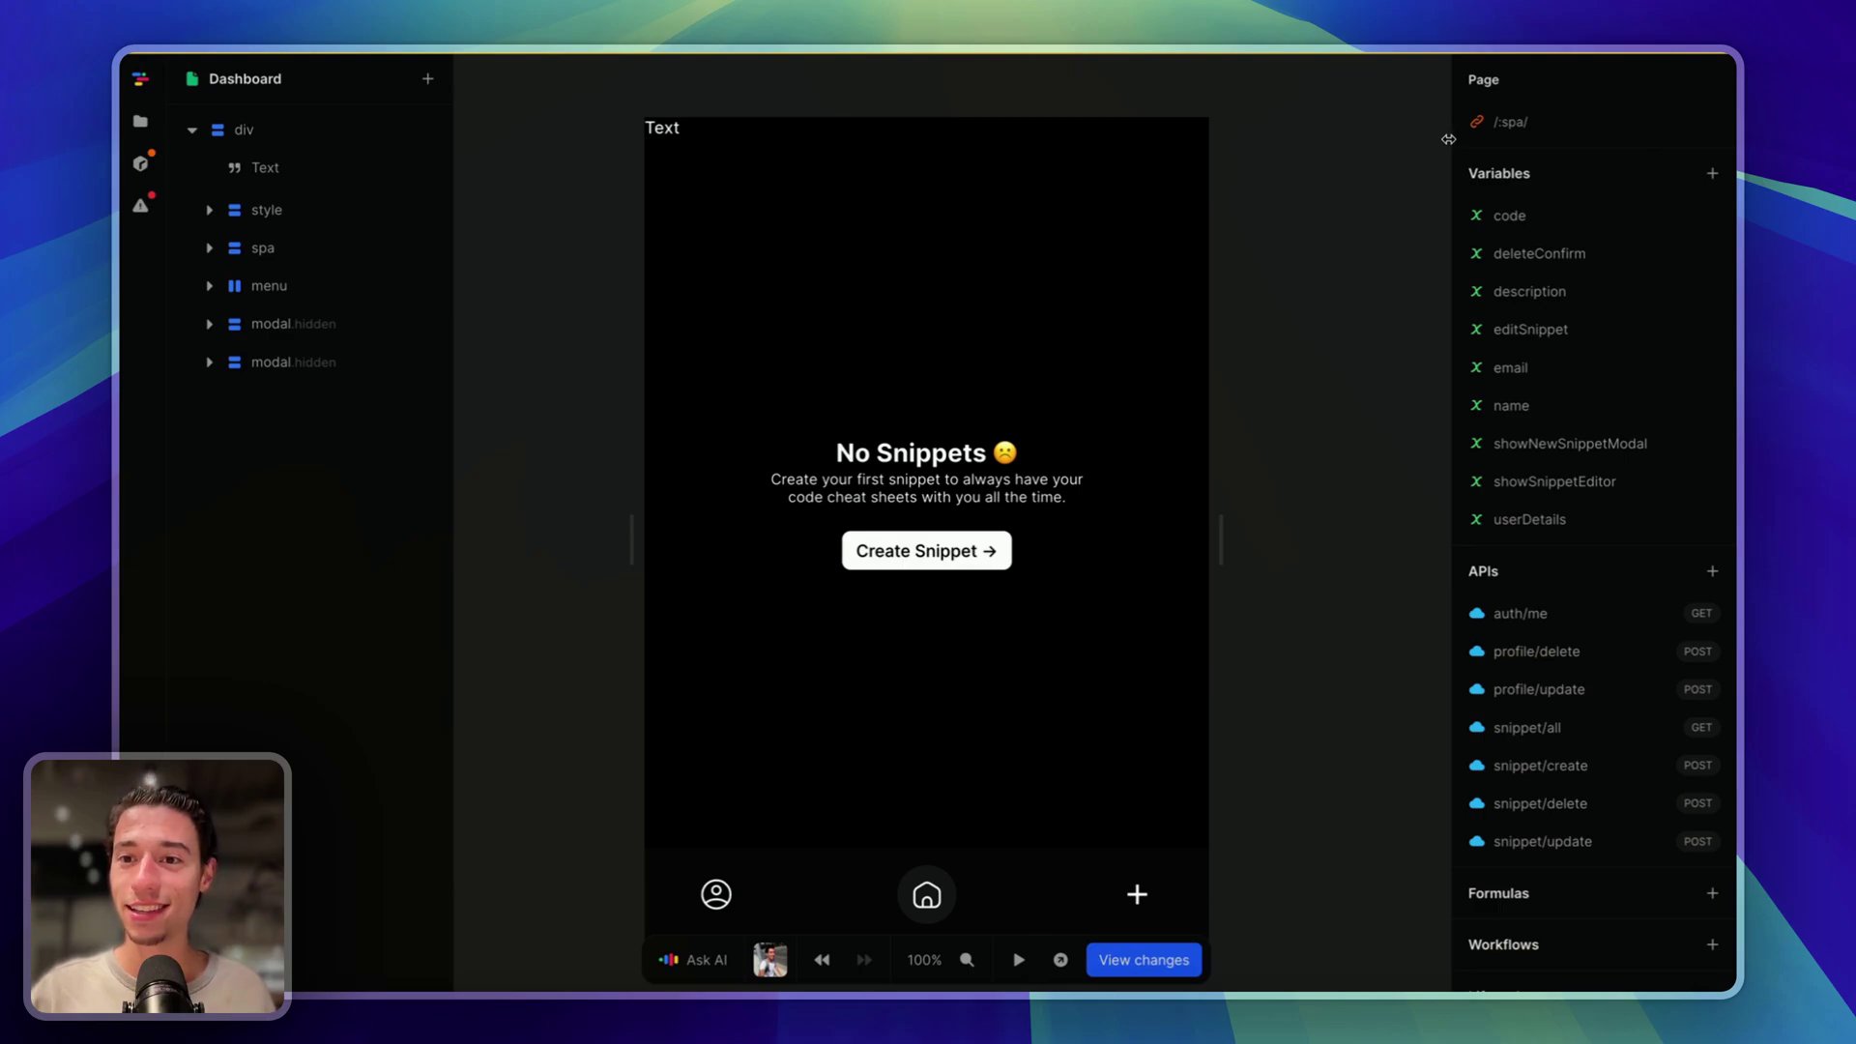
Step: Create a page variable named playerID and clear its initial value
{"action": "left_click", "coordinate": [1712, 173]}
{"action": "type", "text": "pl"}
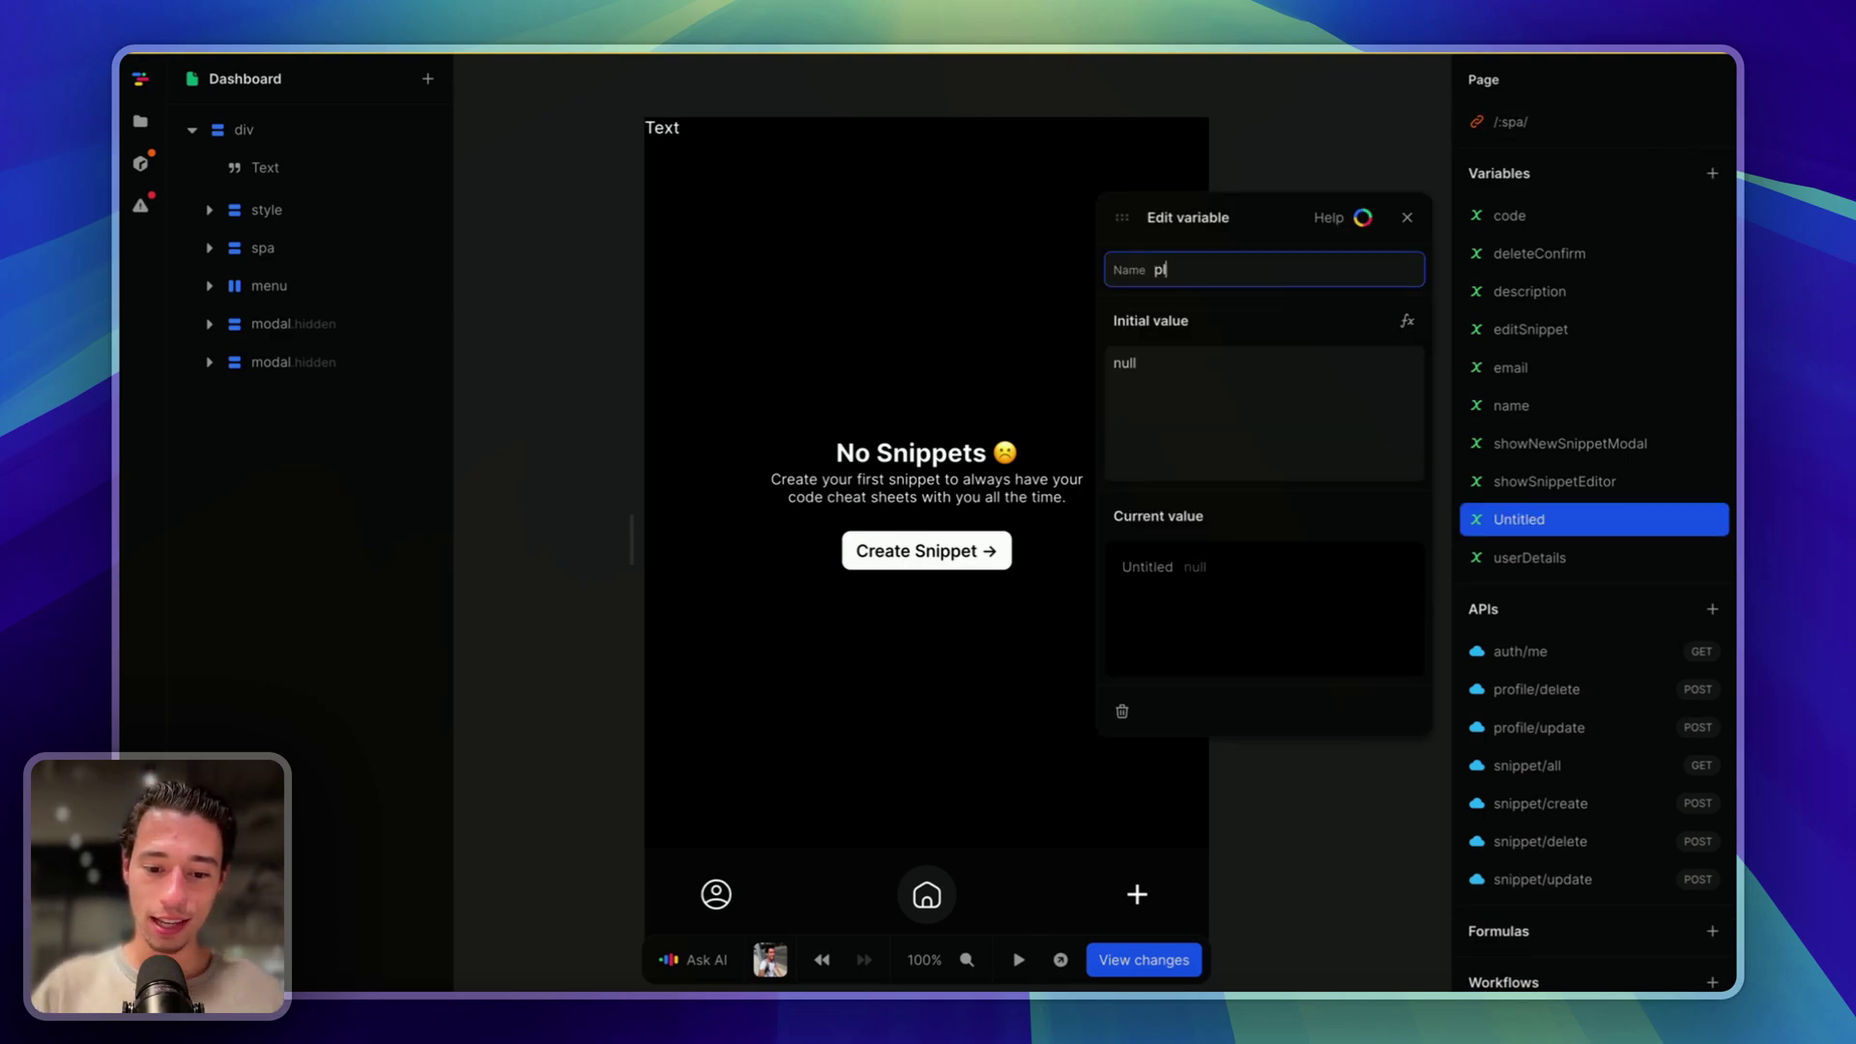
{"action": "type", "text": "ayeri"}
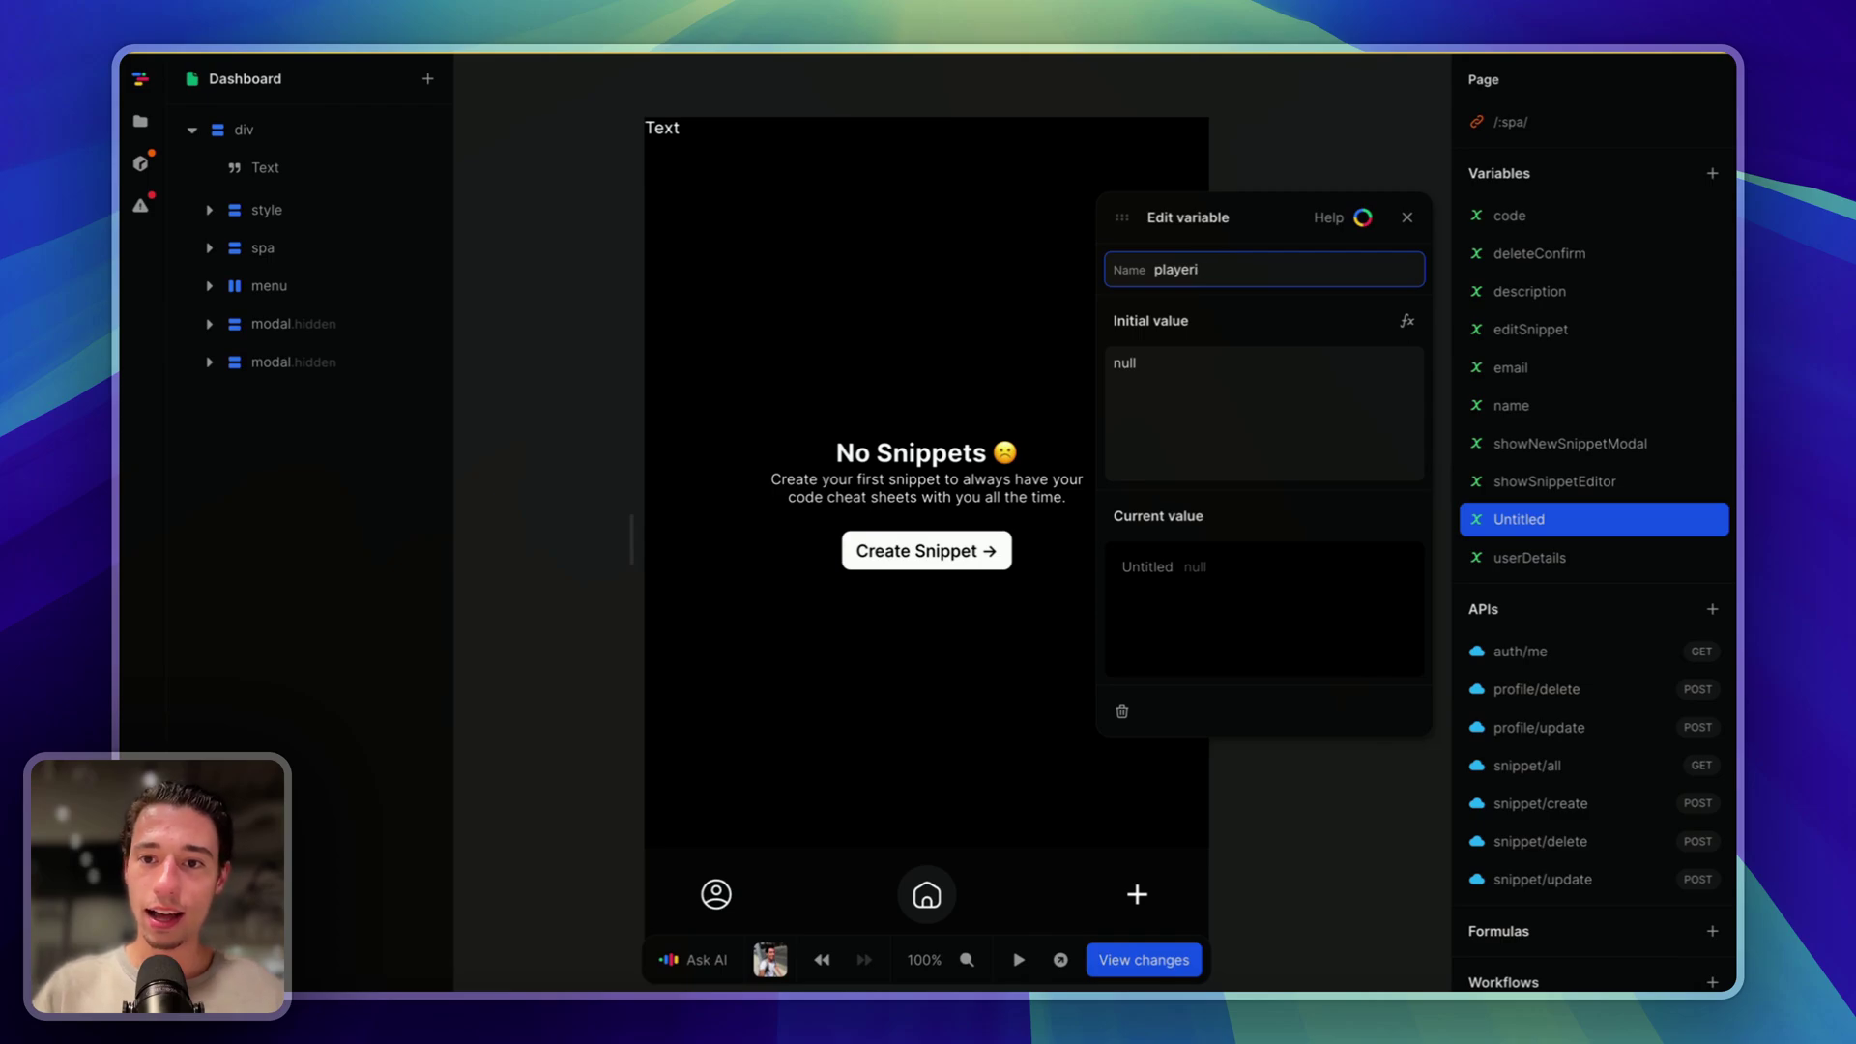
{"action": "type", "text": "ID"}
{"action": "left_click", "coordinate": [1368, 397]}
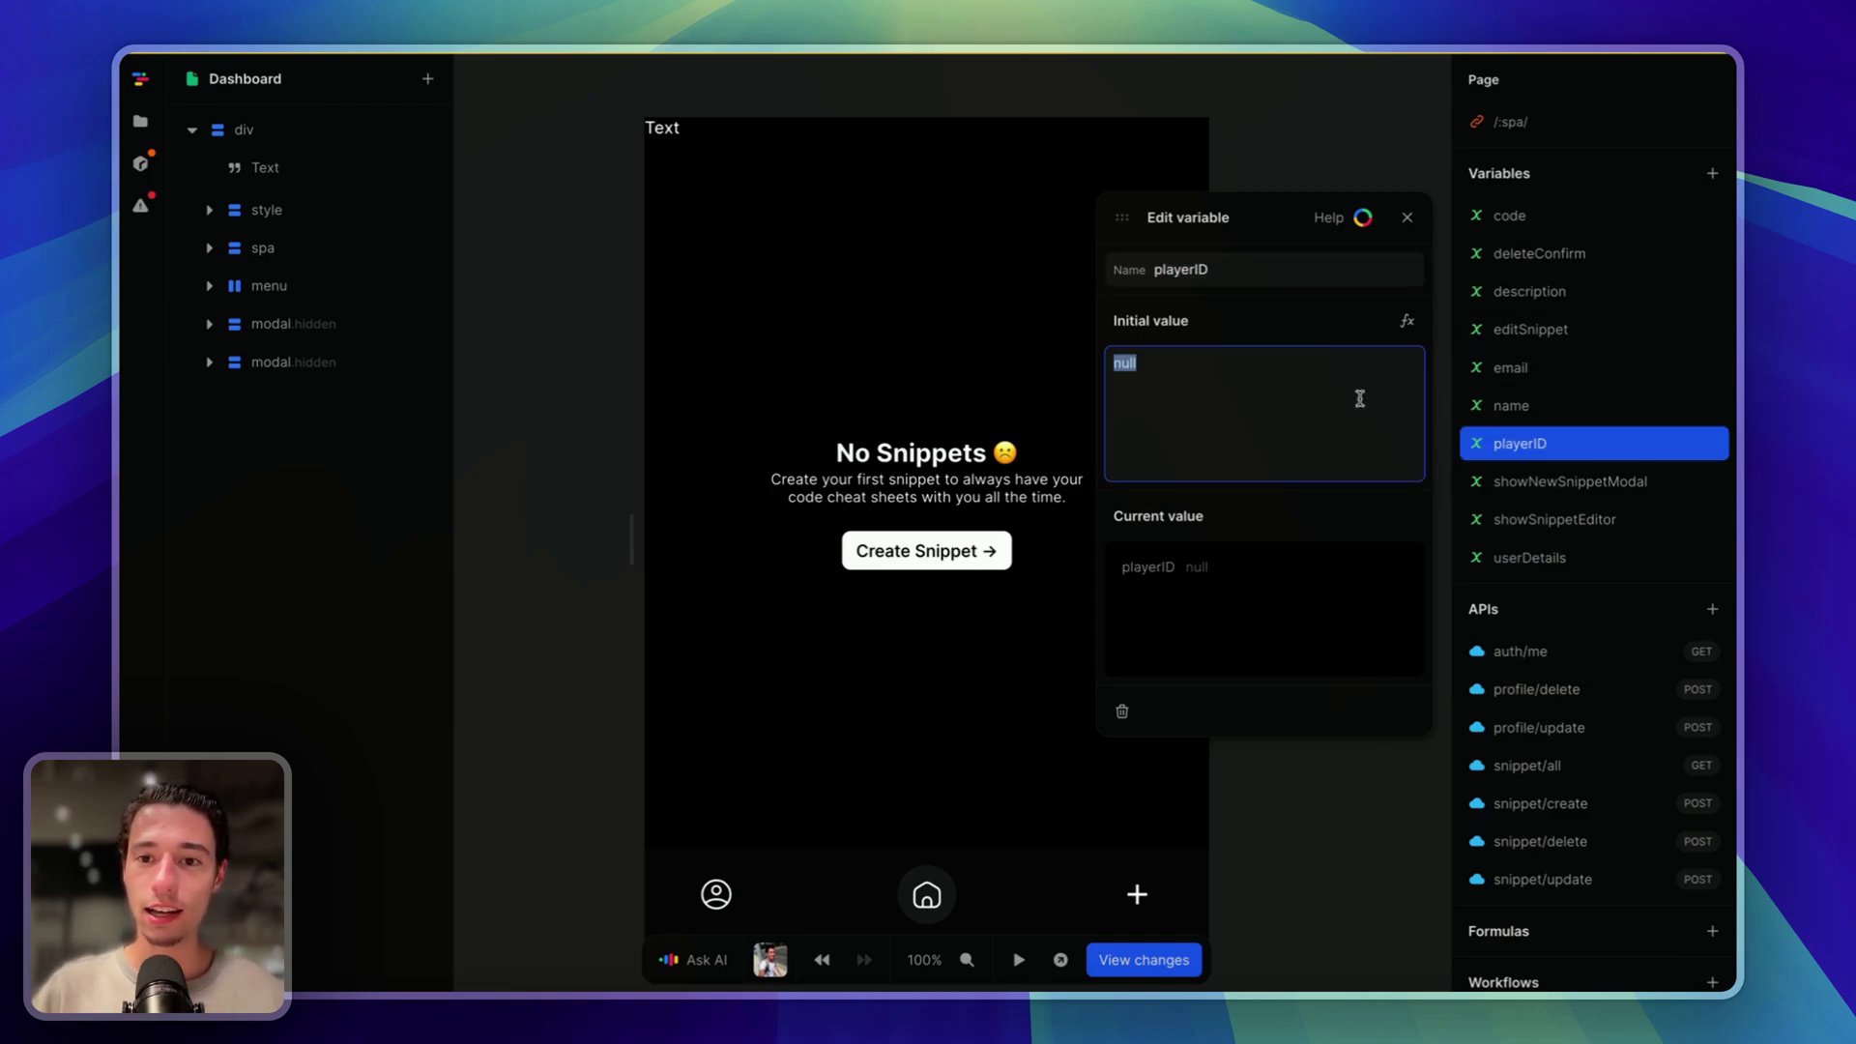
{"action": "key", "text": "BackSpace"}
{"action": "left_click", "coordinate": [1407, 217]}
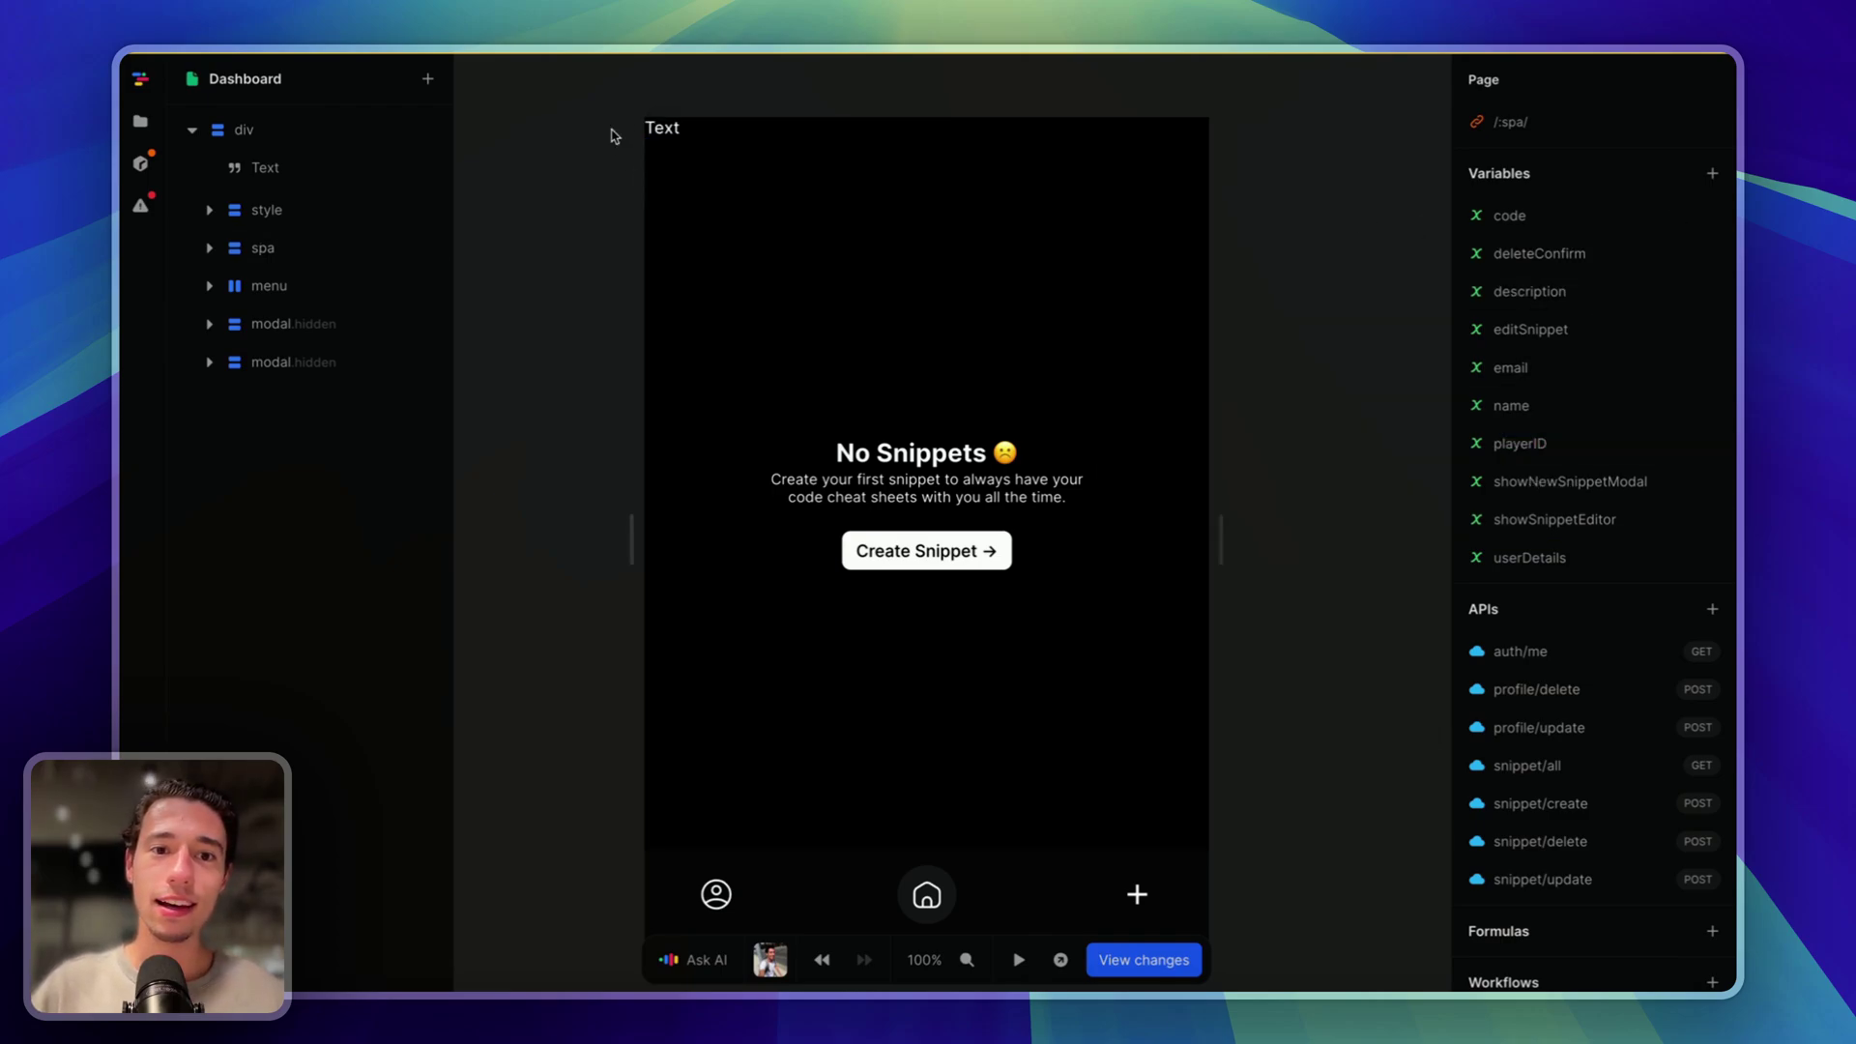
Step: Bind the new Text element's content to the playerID variable with a formula
{"action": "left_click", "coordinate": [670, 135]}
{"action": "left_click", "coordinate": [667, 131]}
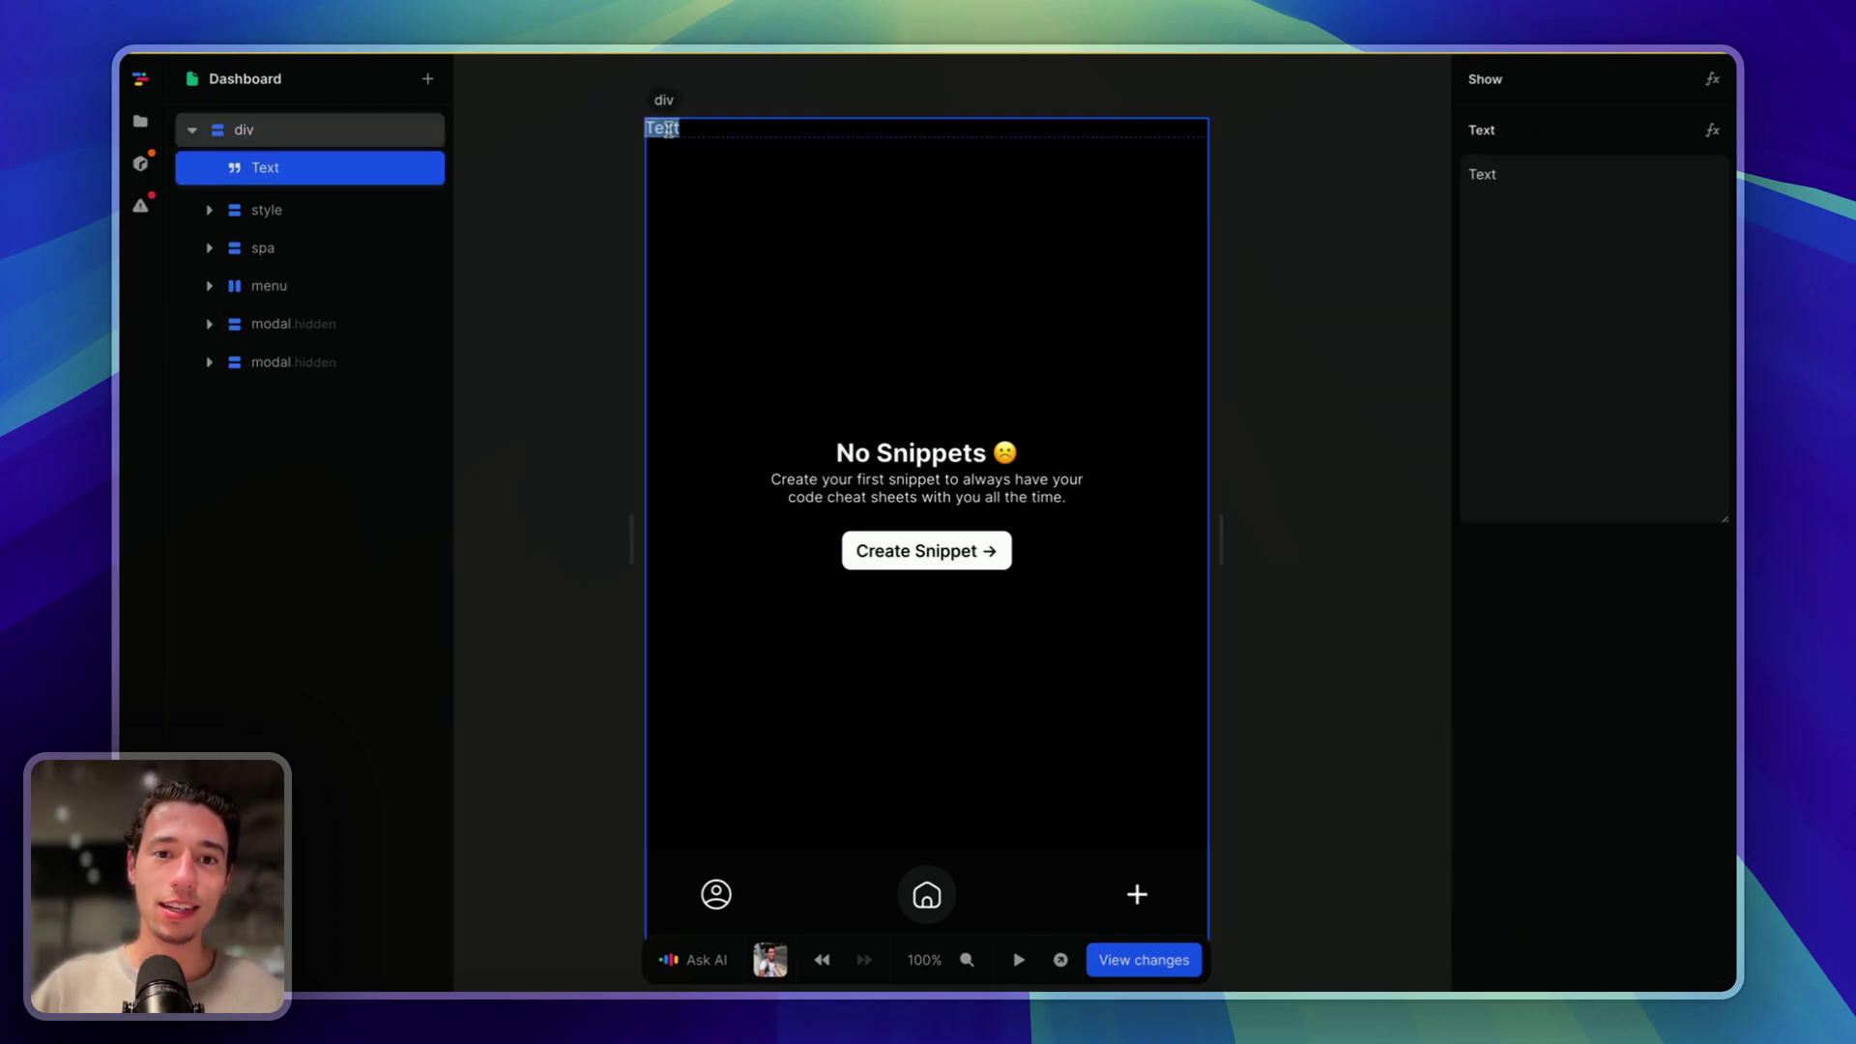
{"action": "left_click", "coordinate": [1712, 130]}
{"action": "left_click", "coordinate": [684, 580]}
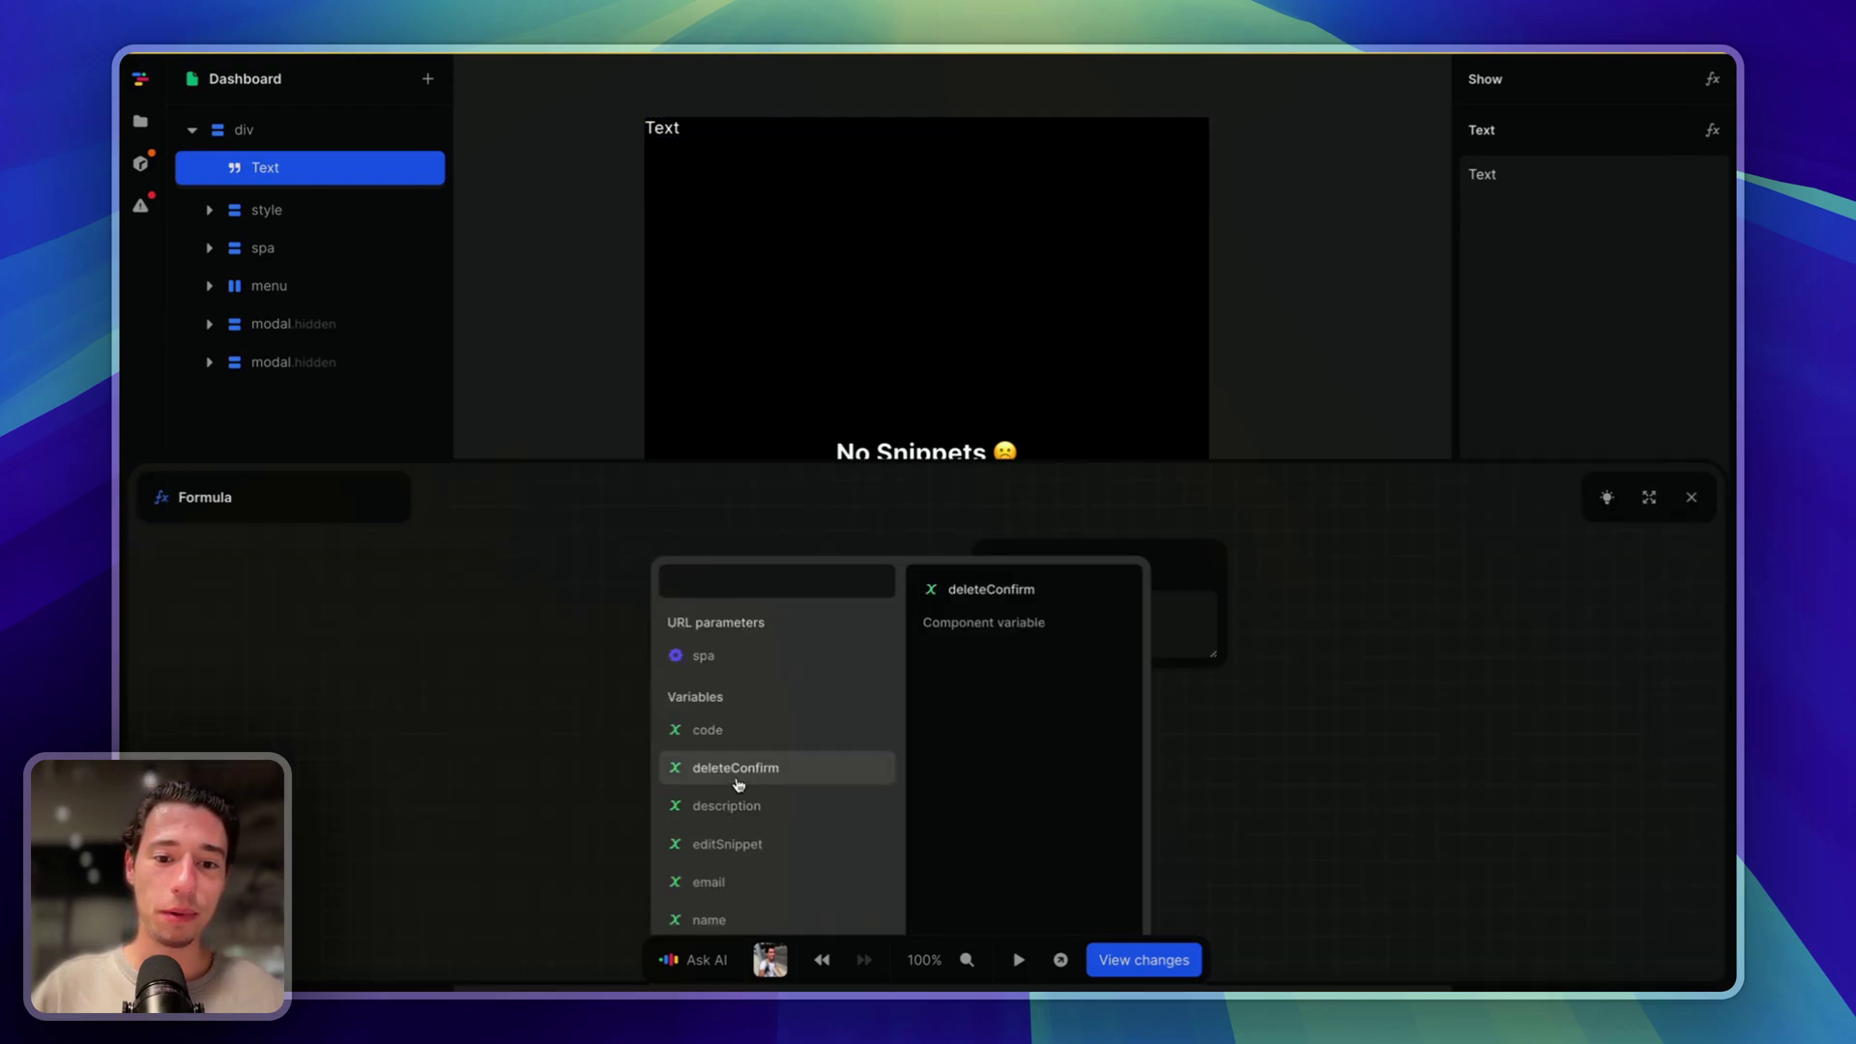
{"action": "left_click", "coordinate": [737, 851]}
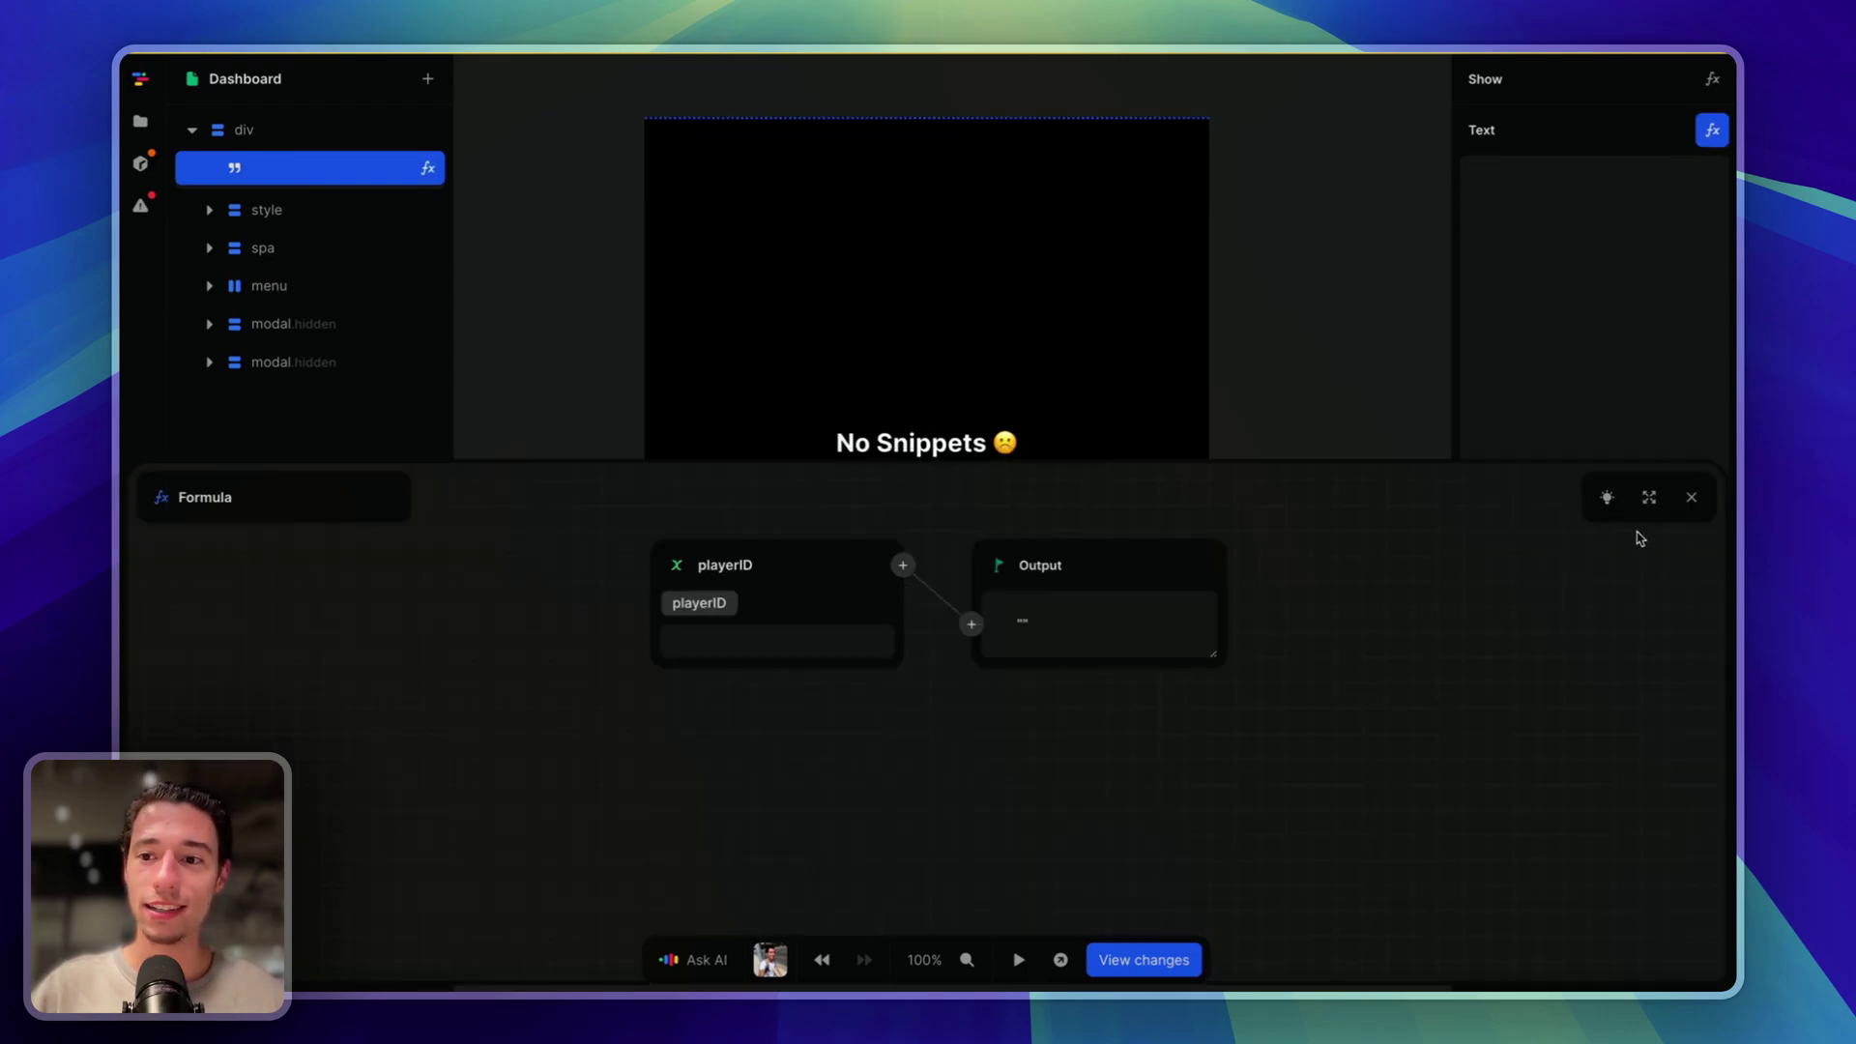
{"action": "left_click", "coordinate": [1692, 498]}
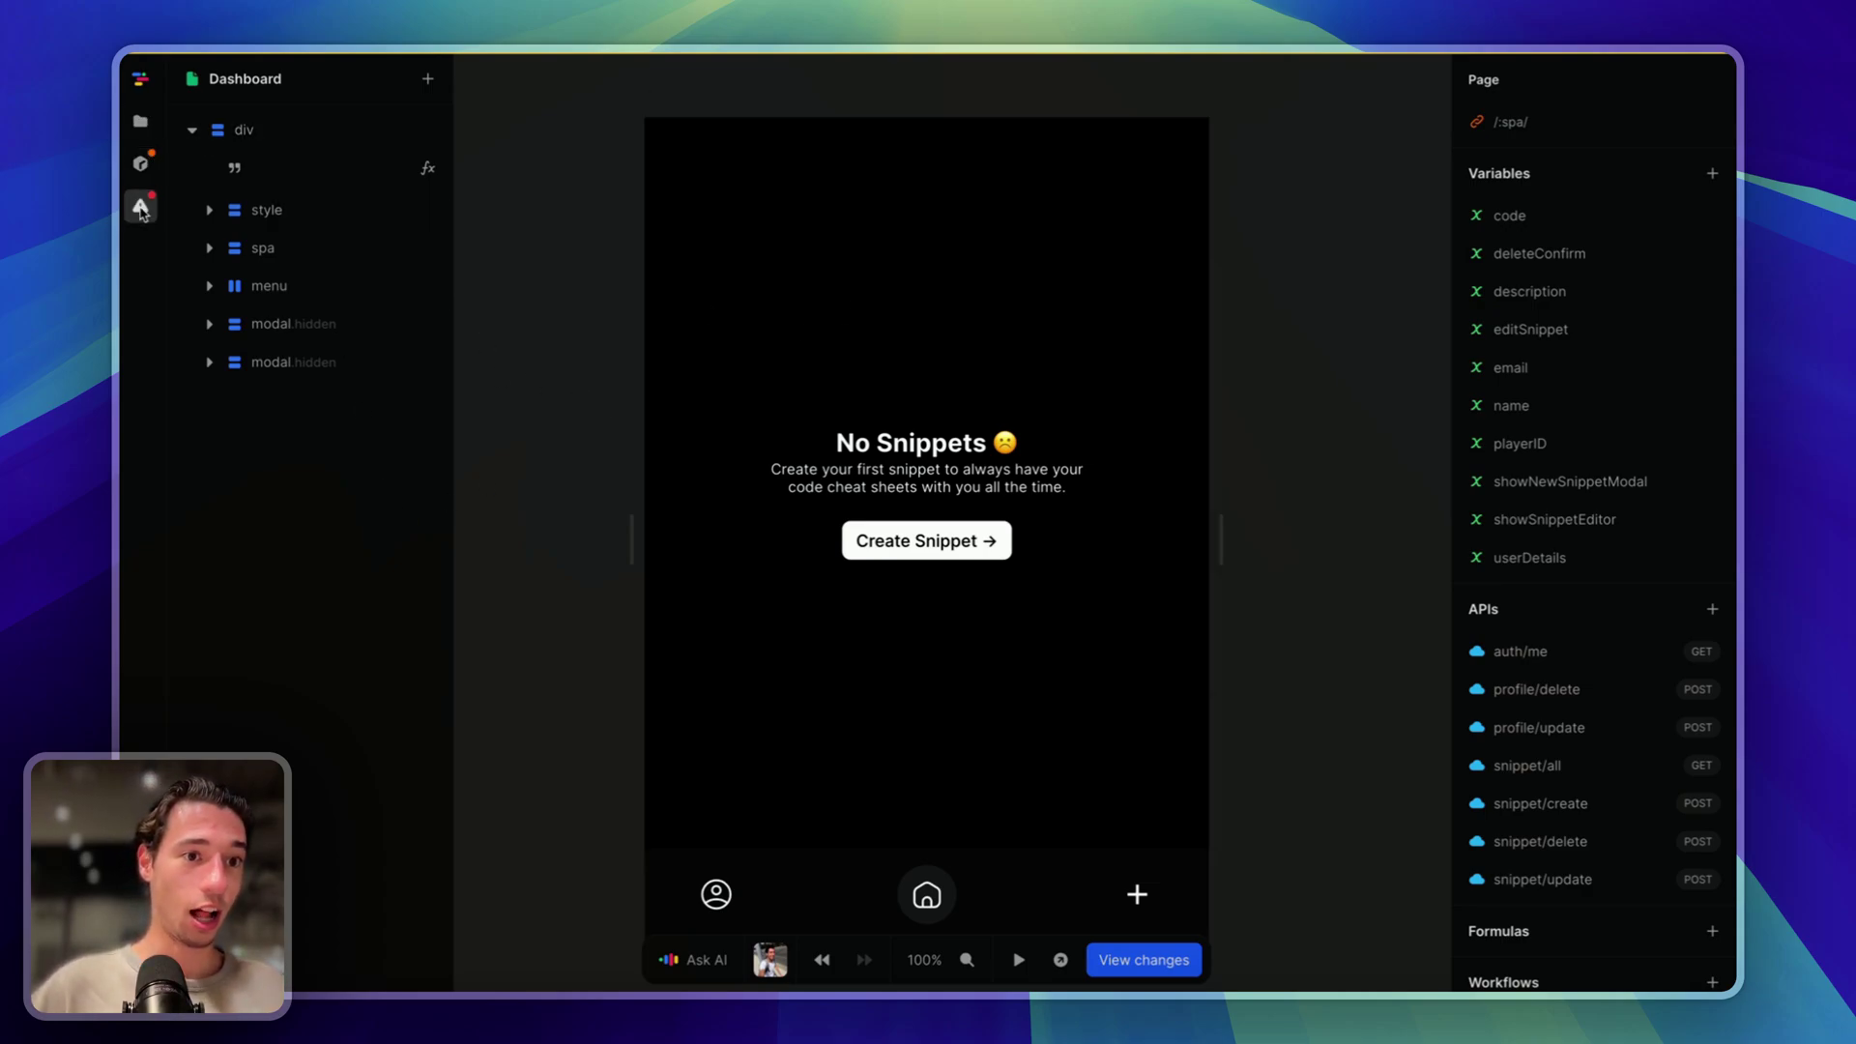
Step: Find the Despia V2.5 package among the newest packages and update it in the project
{"action": "left_click", "coordinate": [142, 165]}
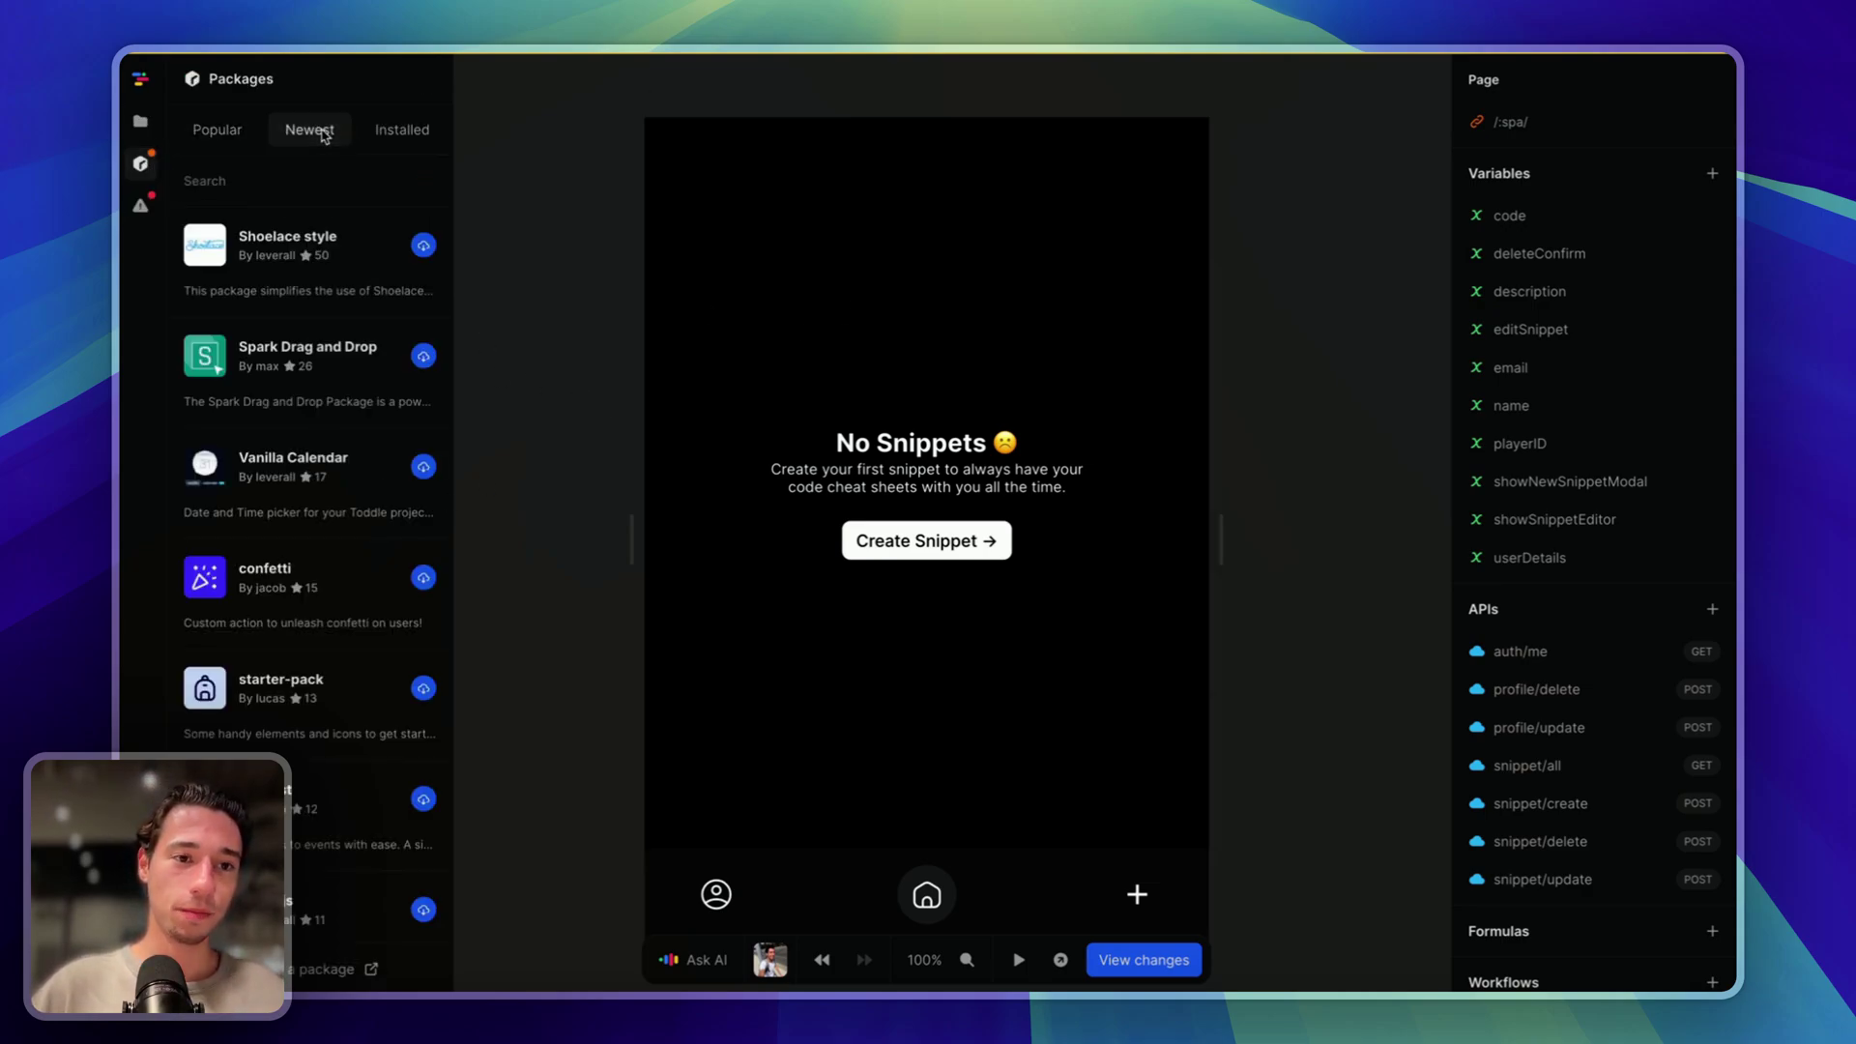
{"action": "left_click", "coordinate": [323, 136]}
{"action": "left_click", "coordinate": [281, 180]}
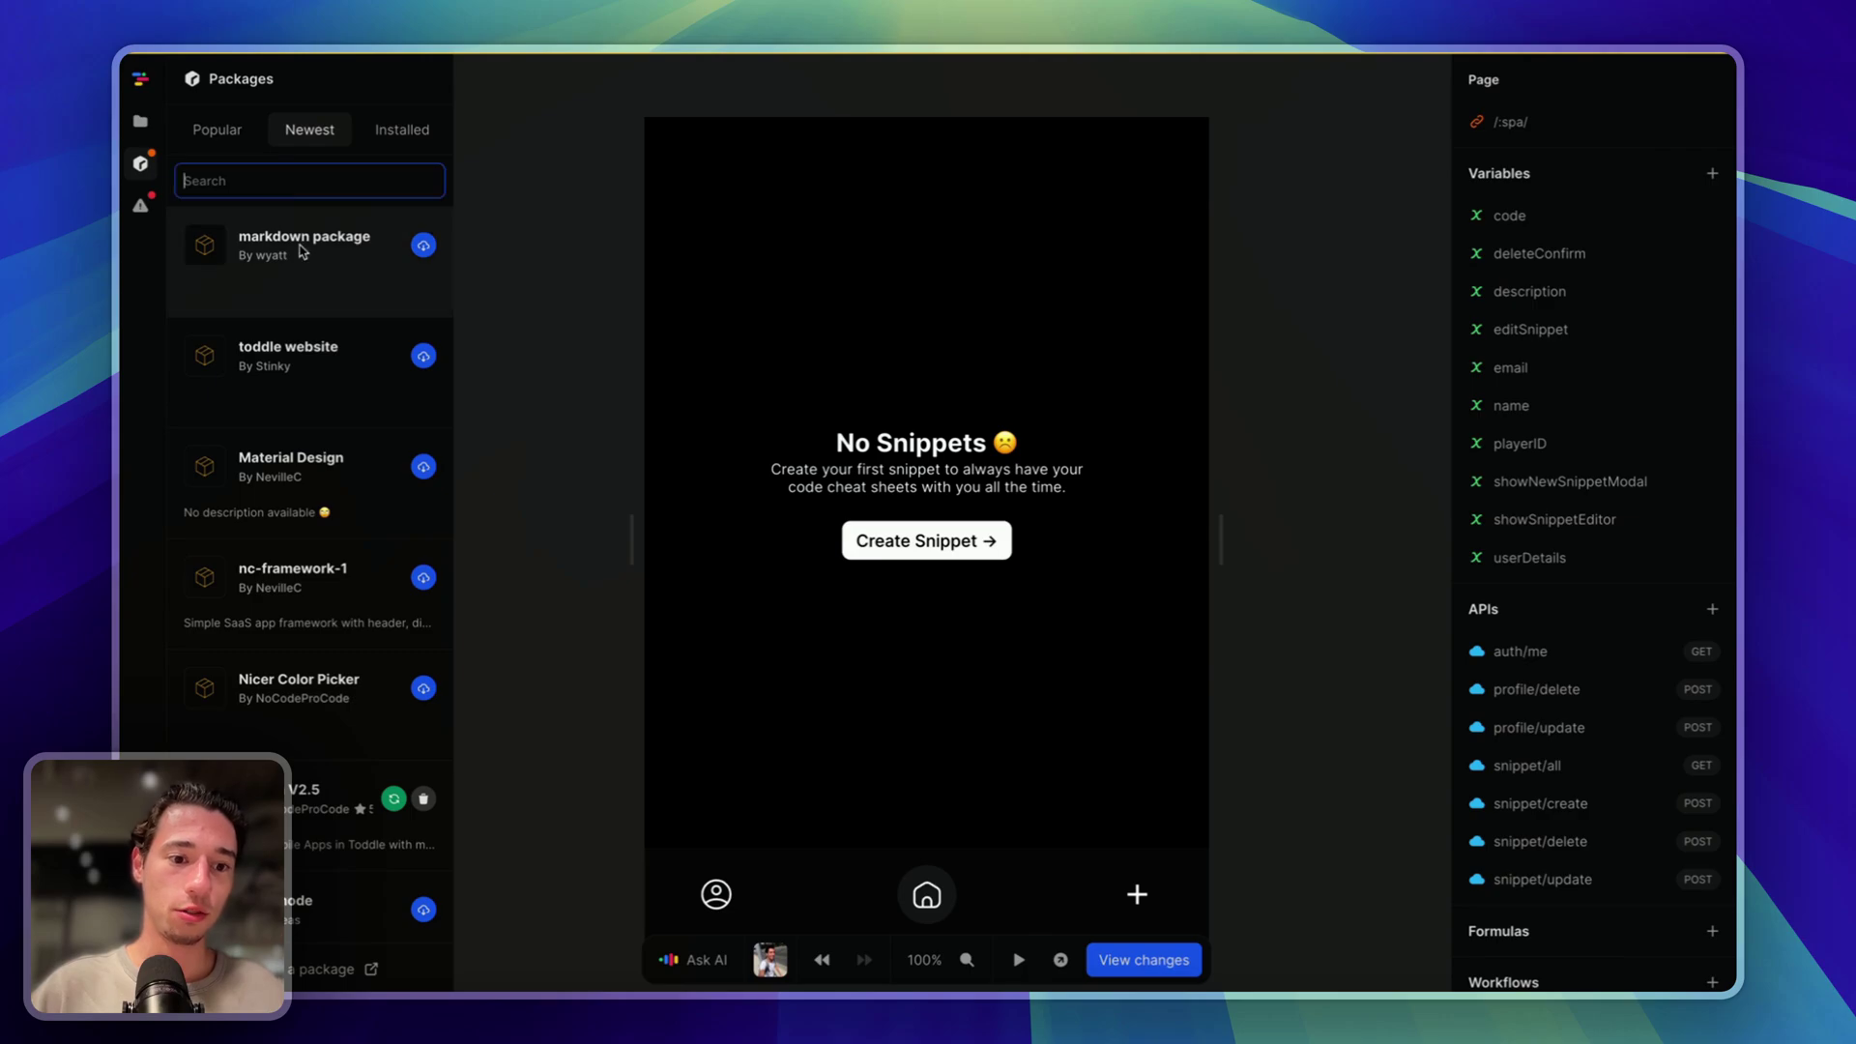
{"action": "scroll", "coordinate": [365, 694], "scroll_direction": "down", "scroll_amount": 2}
{"action": "scroll", "coordinate": [366, 694], "scroll_direction": "down", "scroll_amount": 3}
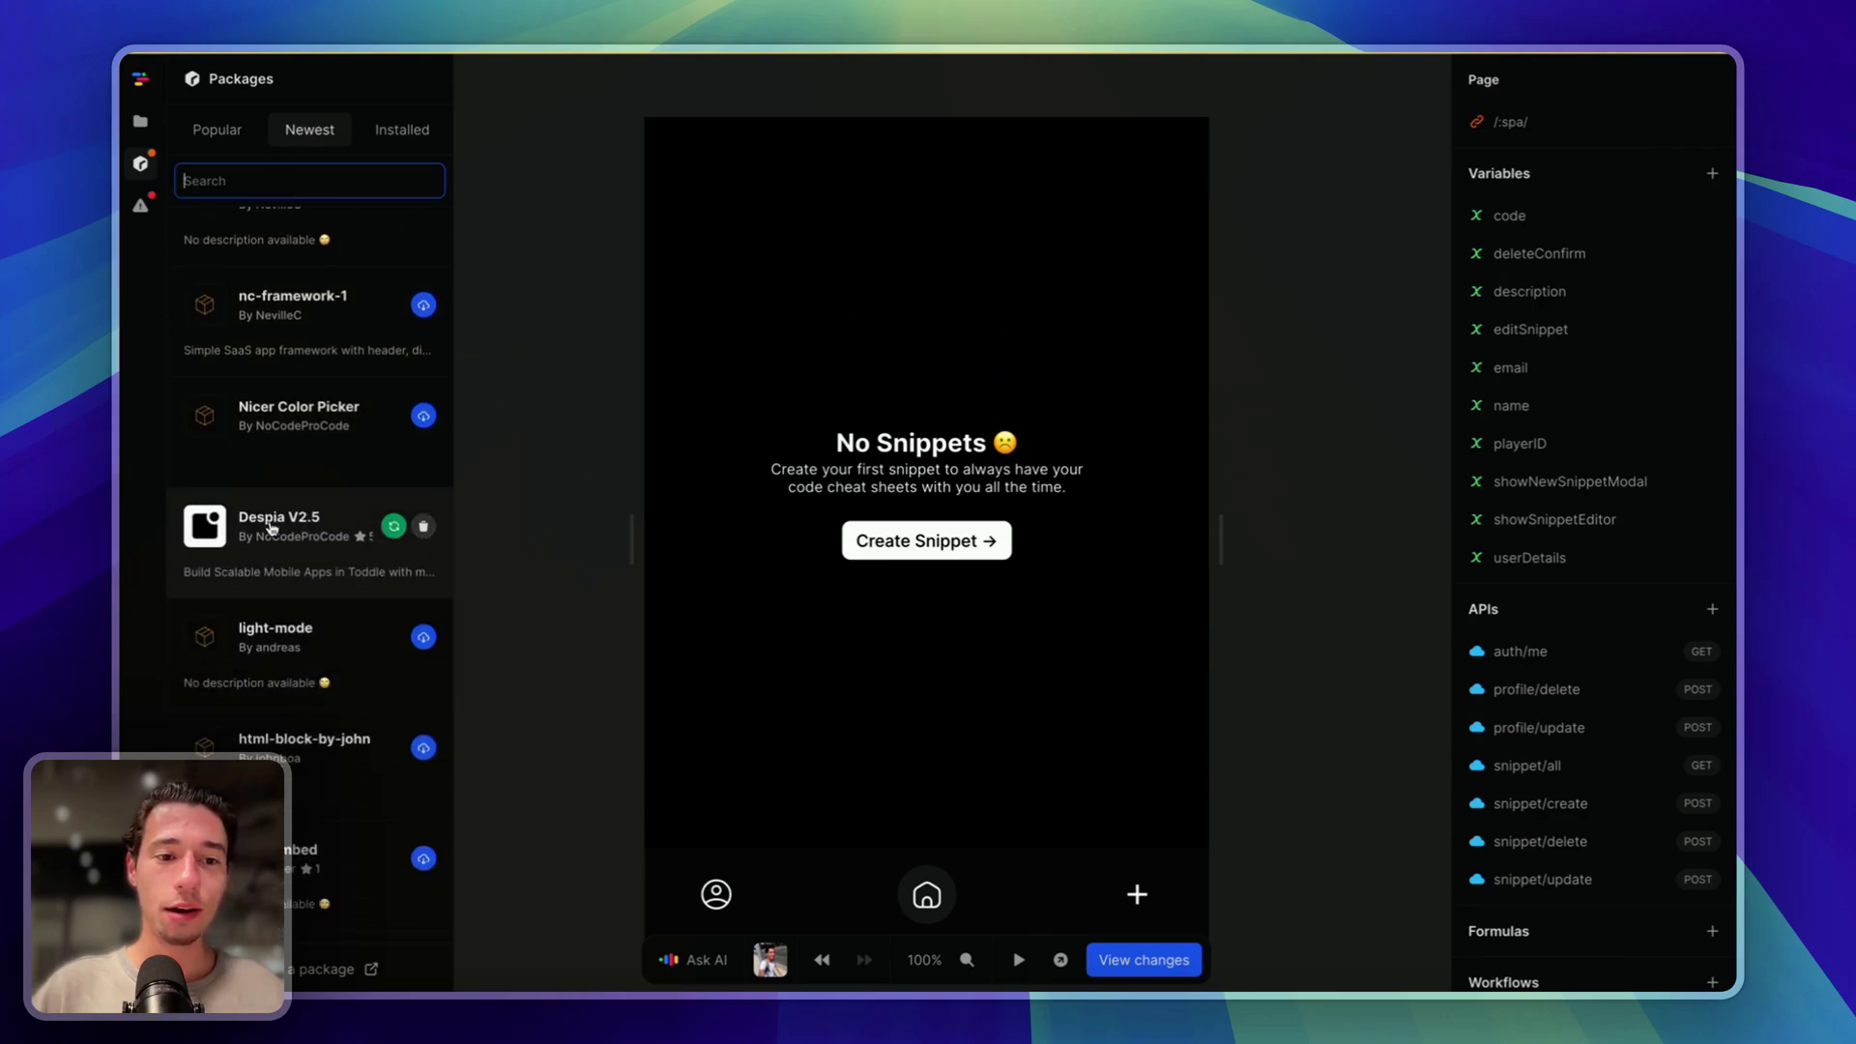
{"action": "left_click", "coordinate": [394, 527]}
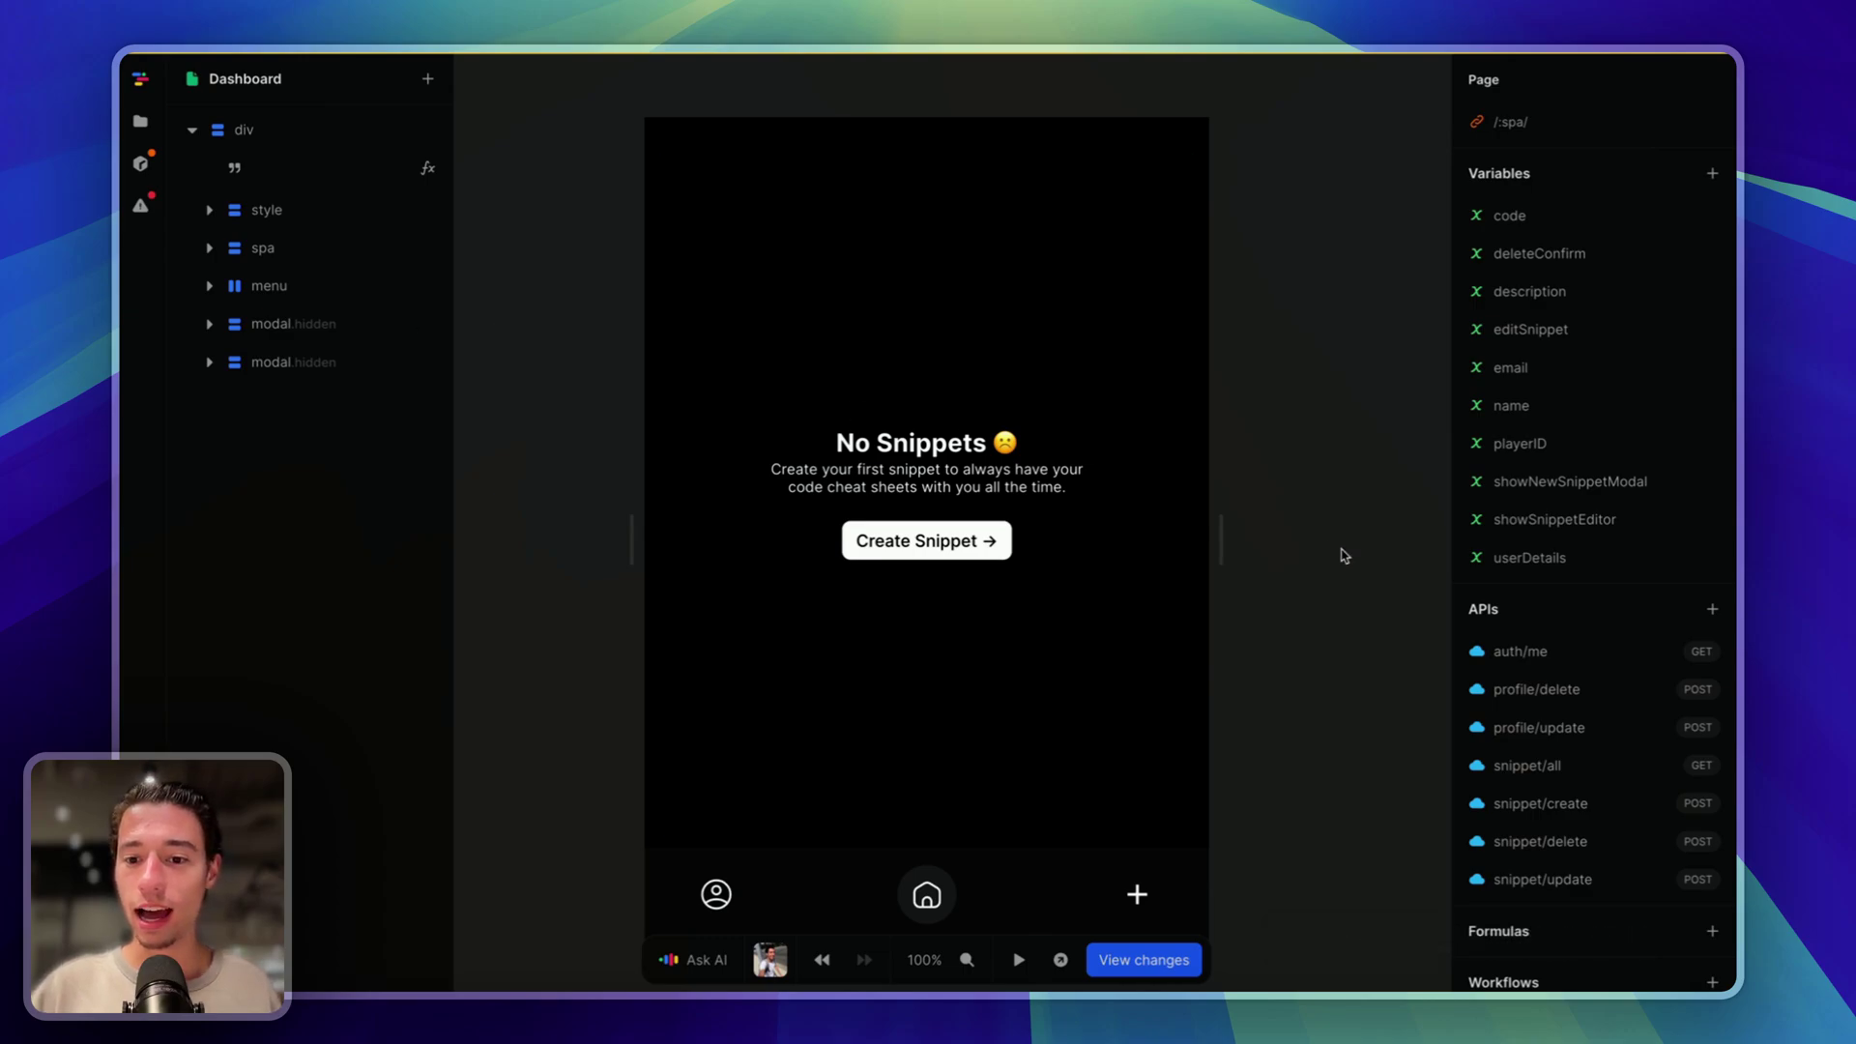
Step: Add the despiaGetPlayerID action to the Dashboard page's On load workflow
{"action": "scroll", "coordinate": [1354, 639], "scroll_direction": "down", "scroll_amount": 1}
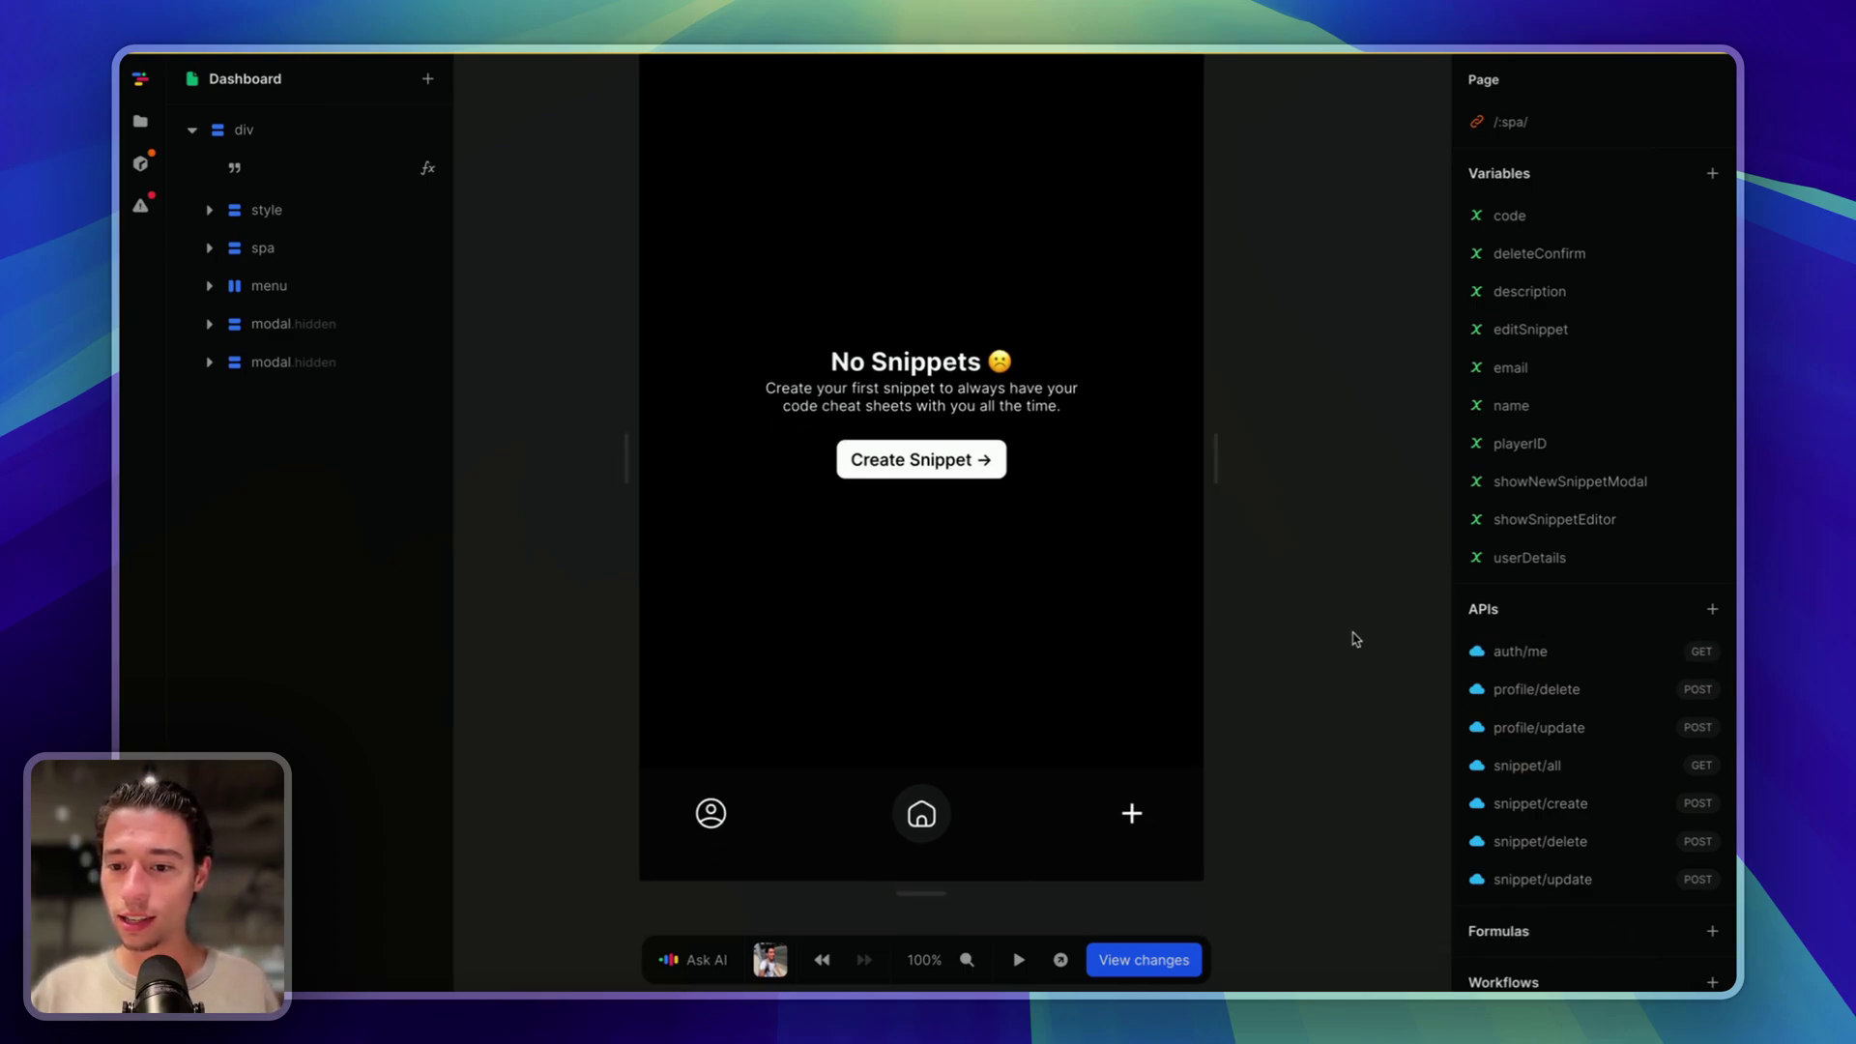
{"action": "scroll", "coordinate": [1617, 878], "scroll_direction": "down", "scroll_amount": 3}
{"action": "left_click", "coordinate": [1606, 921]}
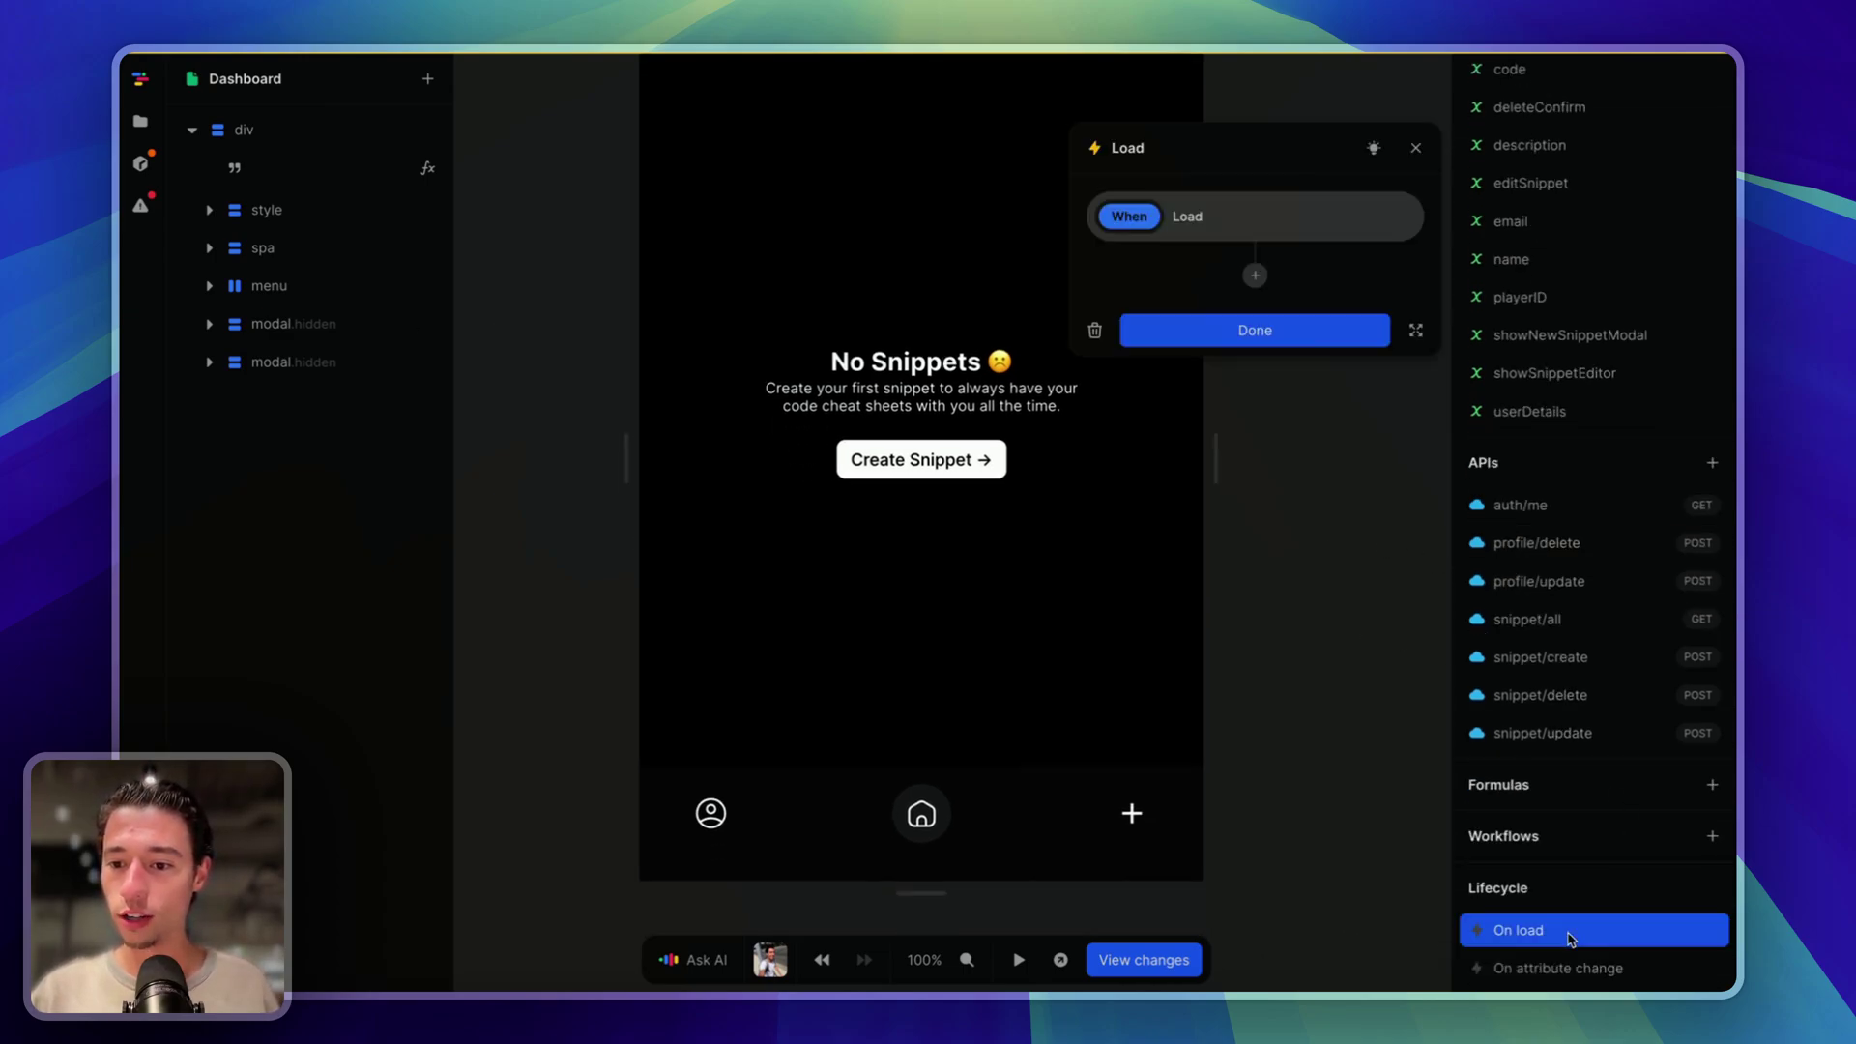
{"action": "left_click", "coordinate": [1255, 278]}
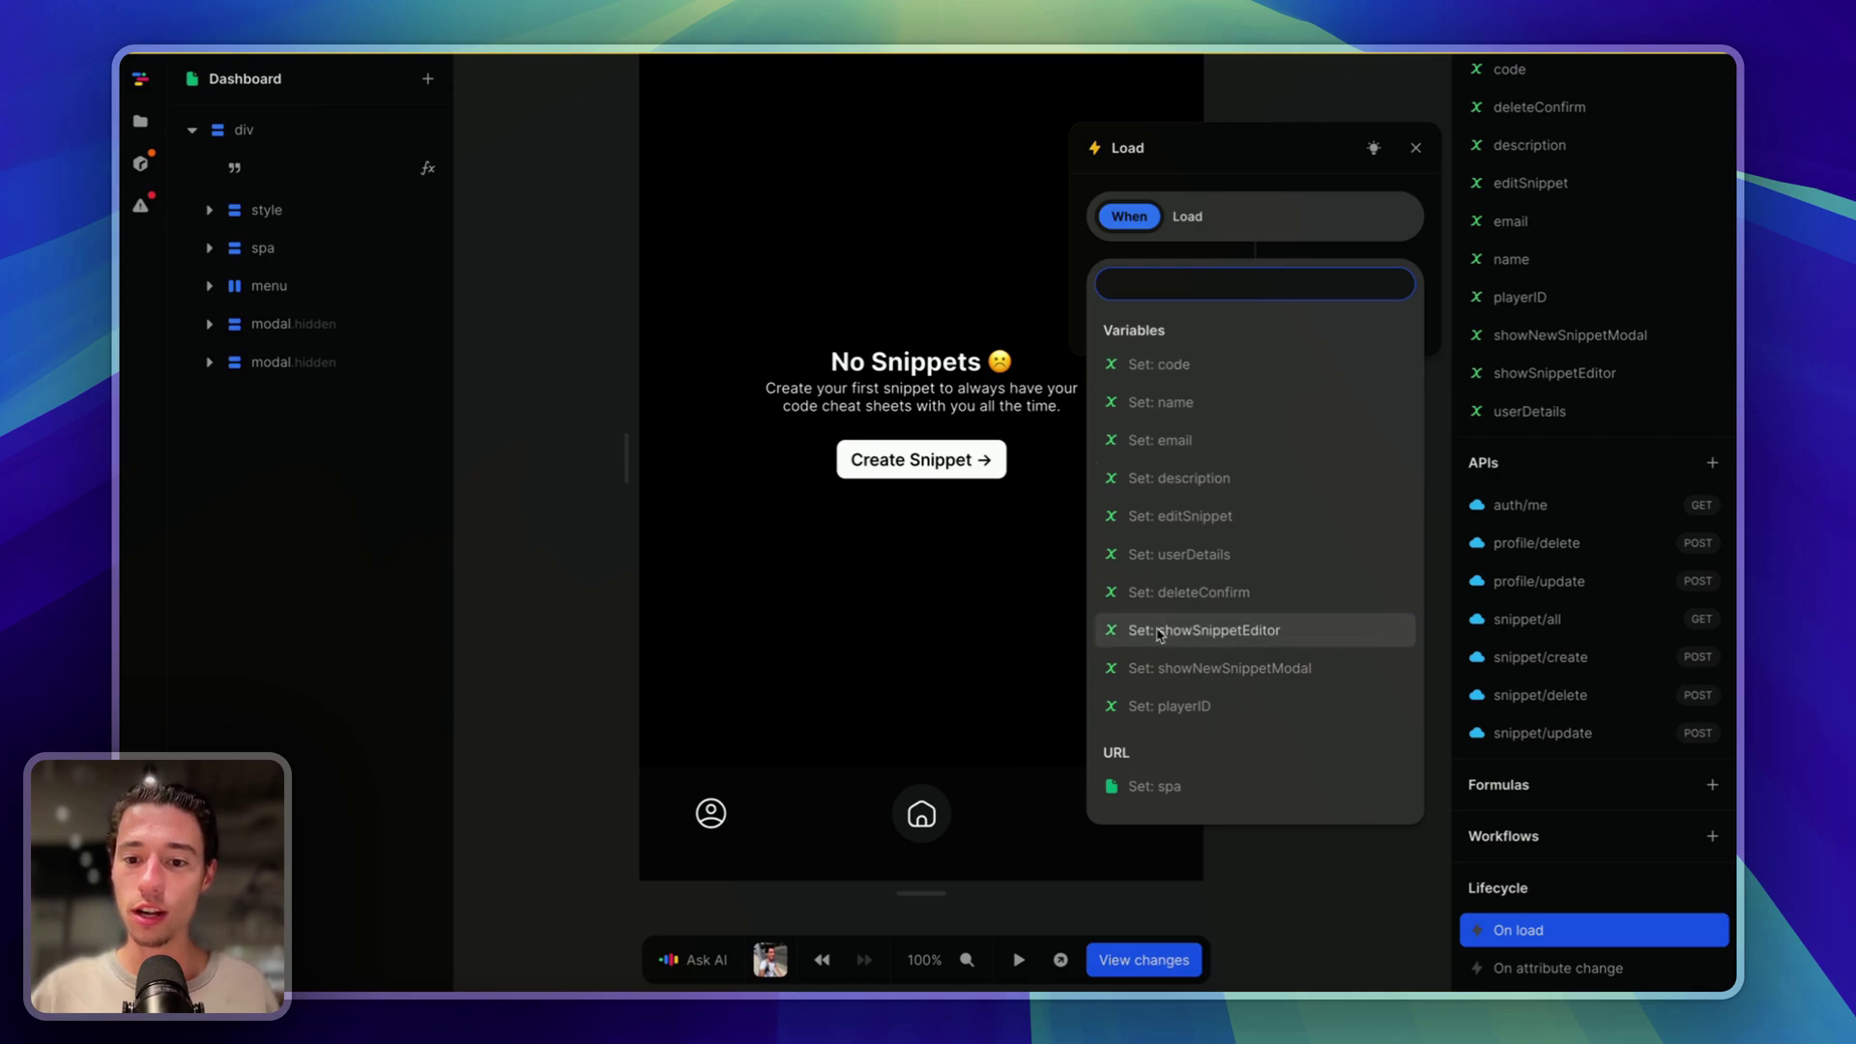
{"action": "scroll", "coordinate": [1181, 598], "scroll_direction": "down", "scroll_amount": 3}
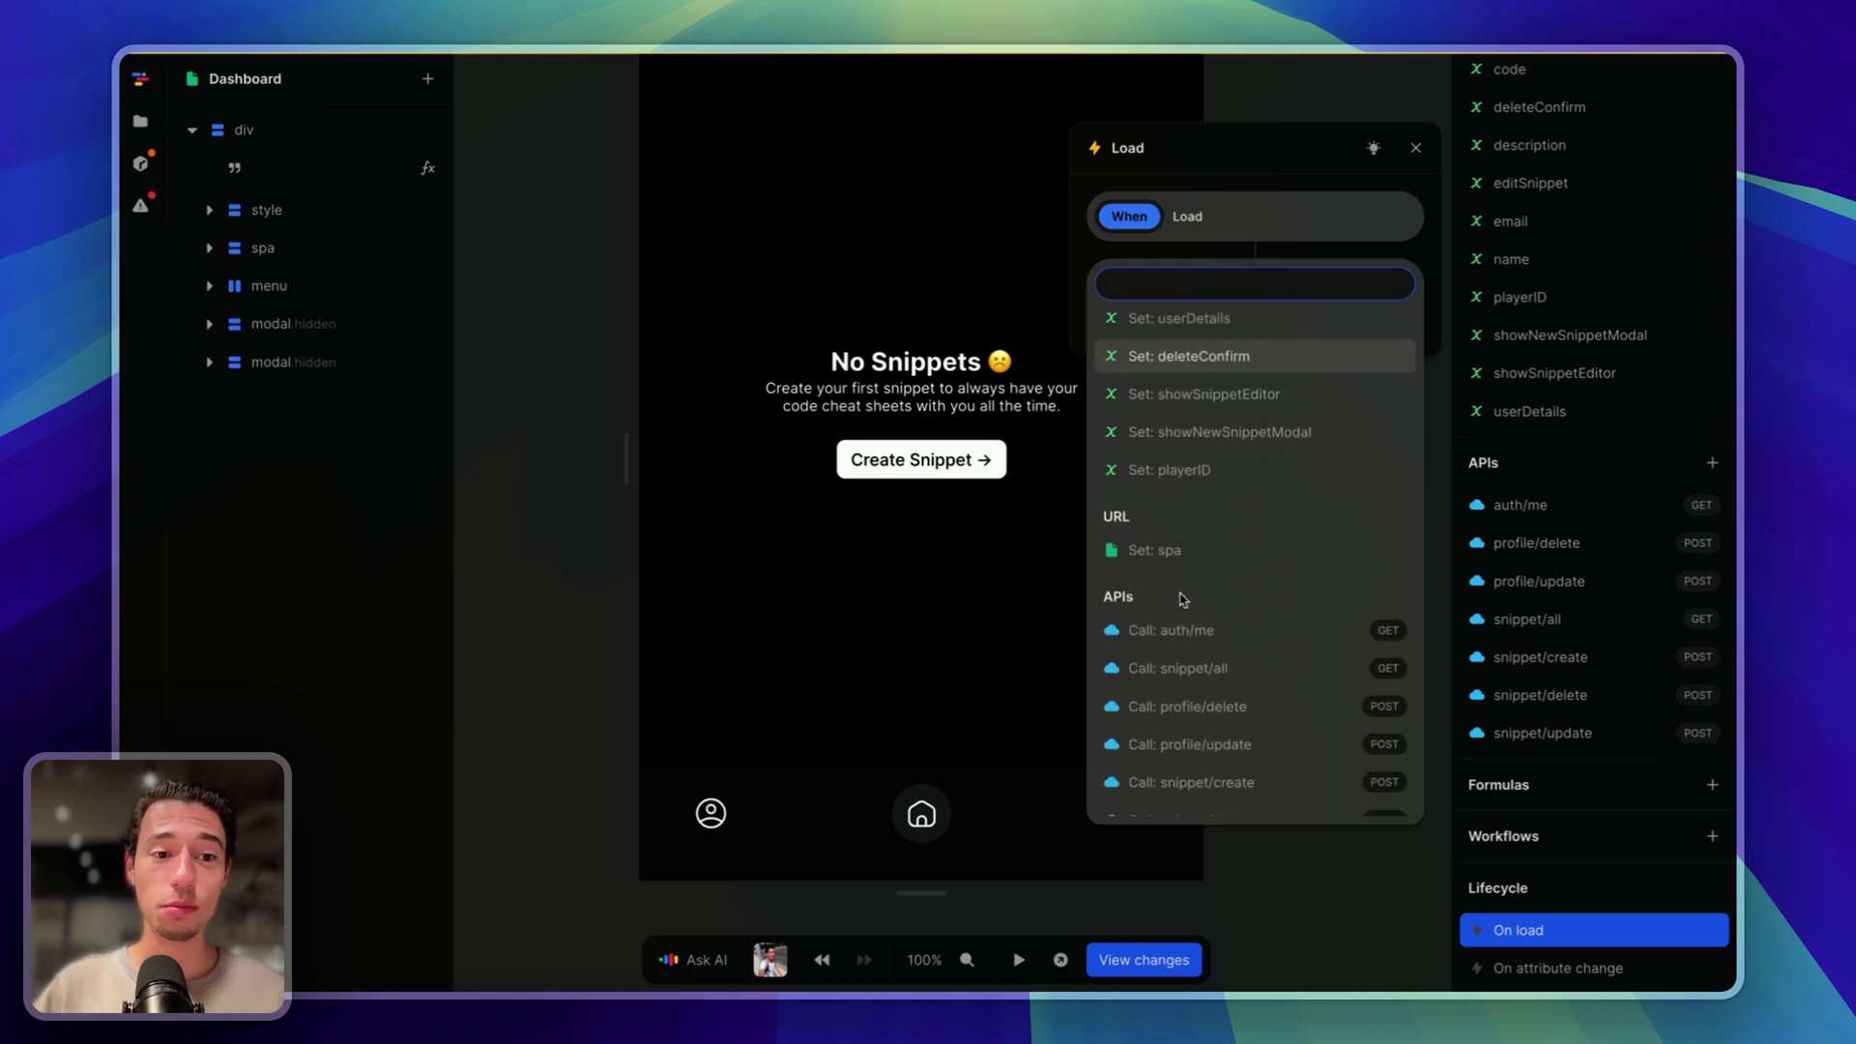
{"action": "type", "text": "pla"}
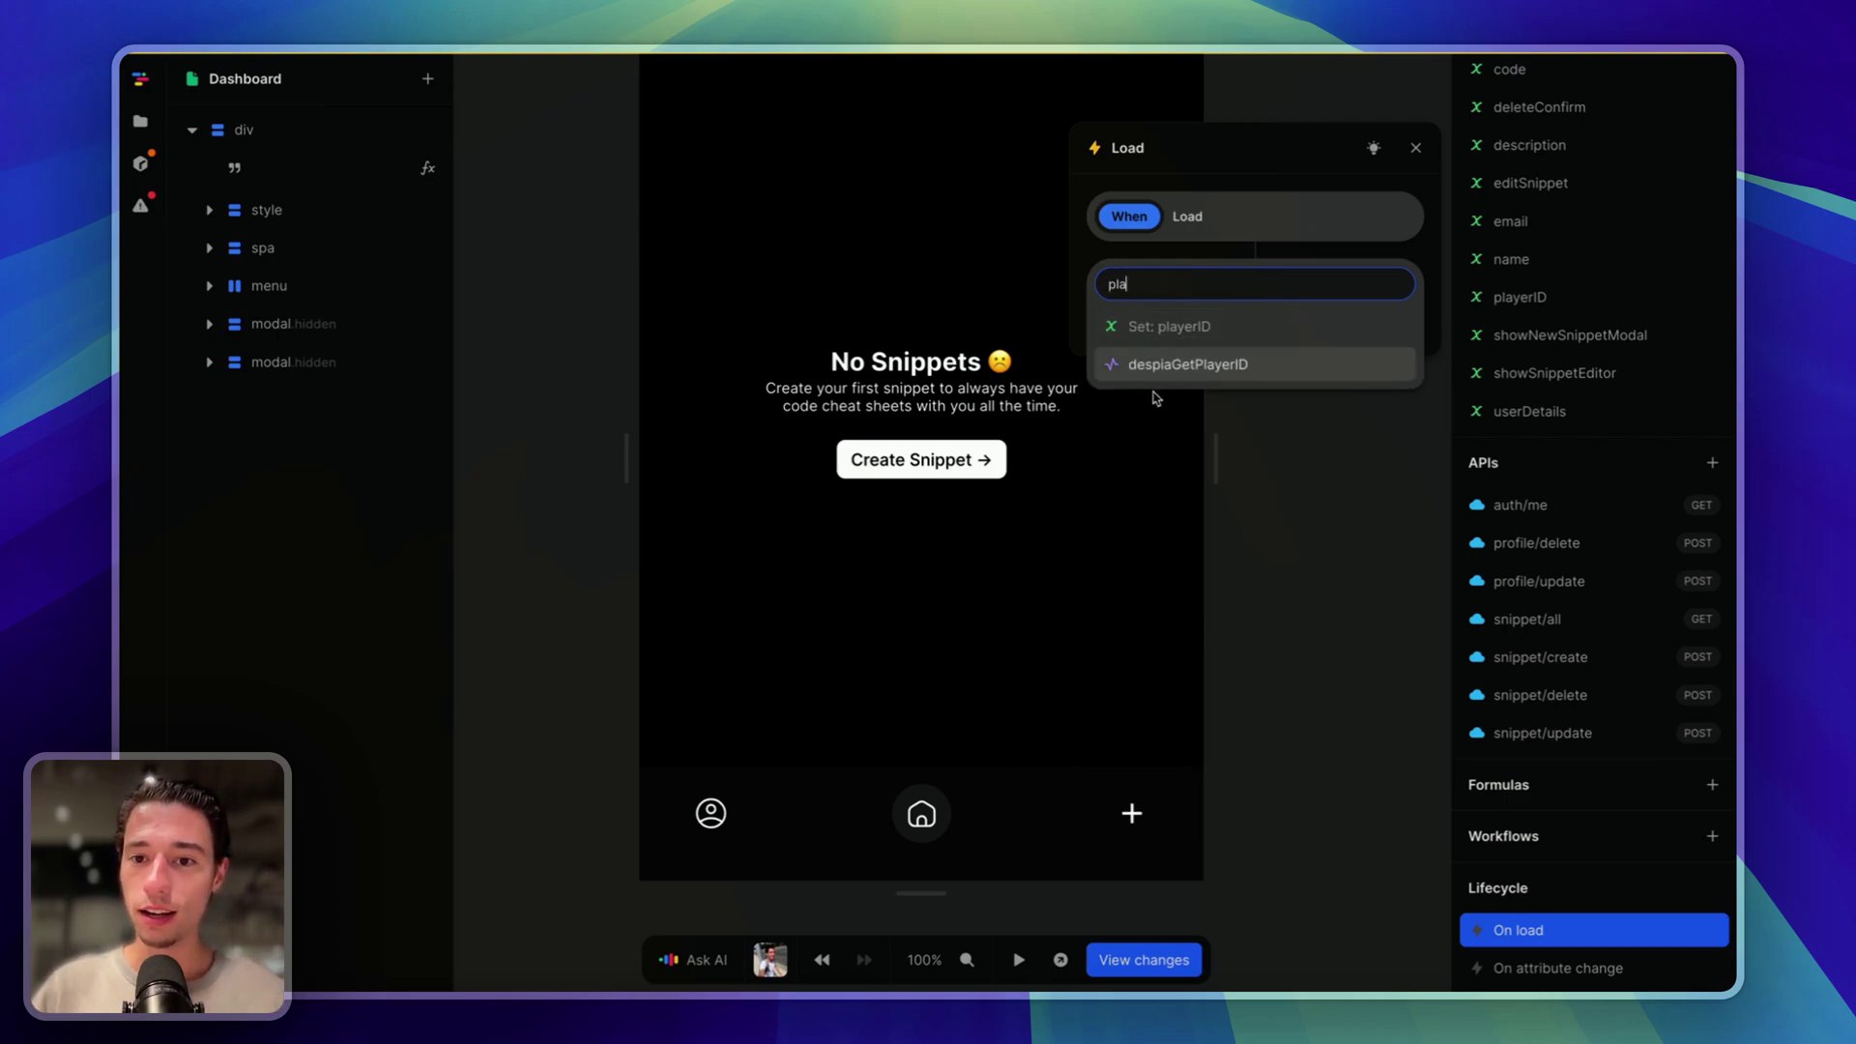
{"action": "left_click", "coordinate": [1238, 368]}
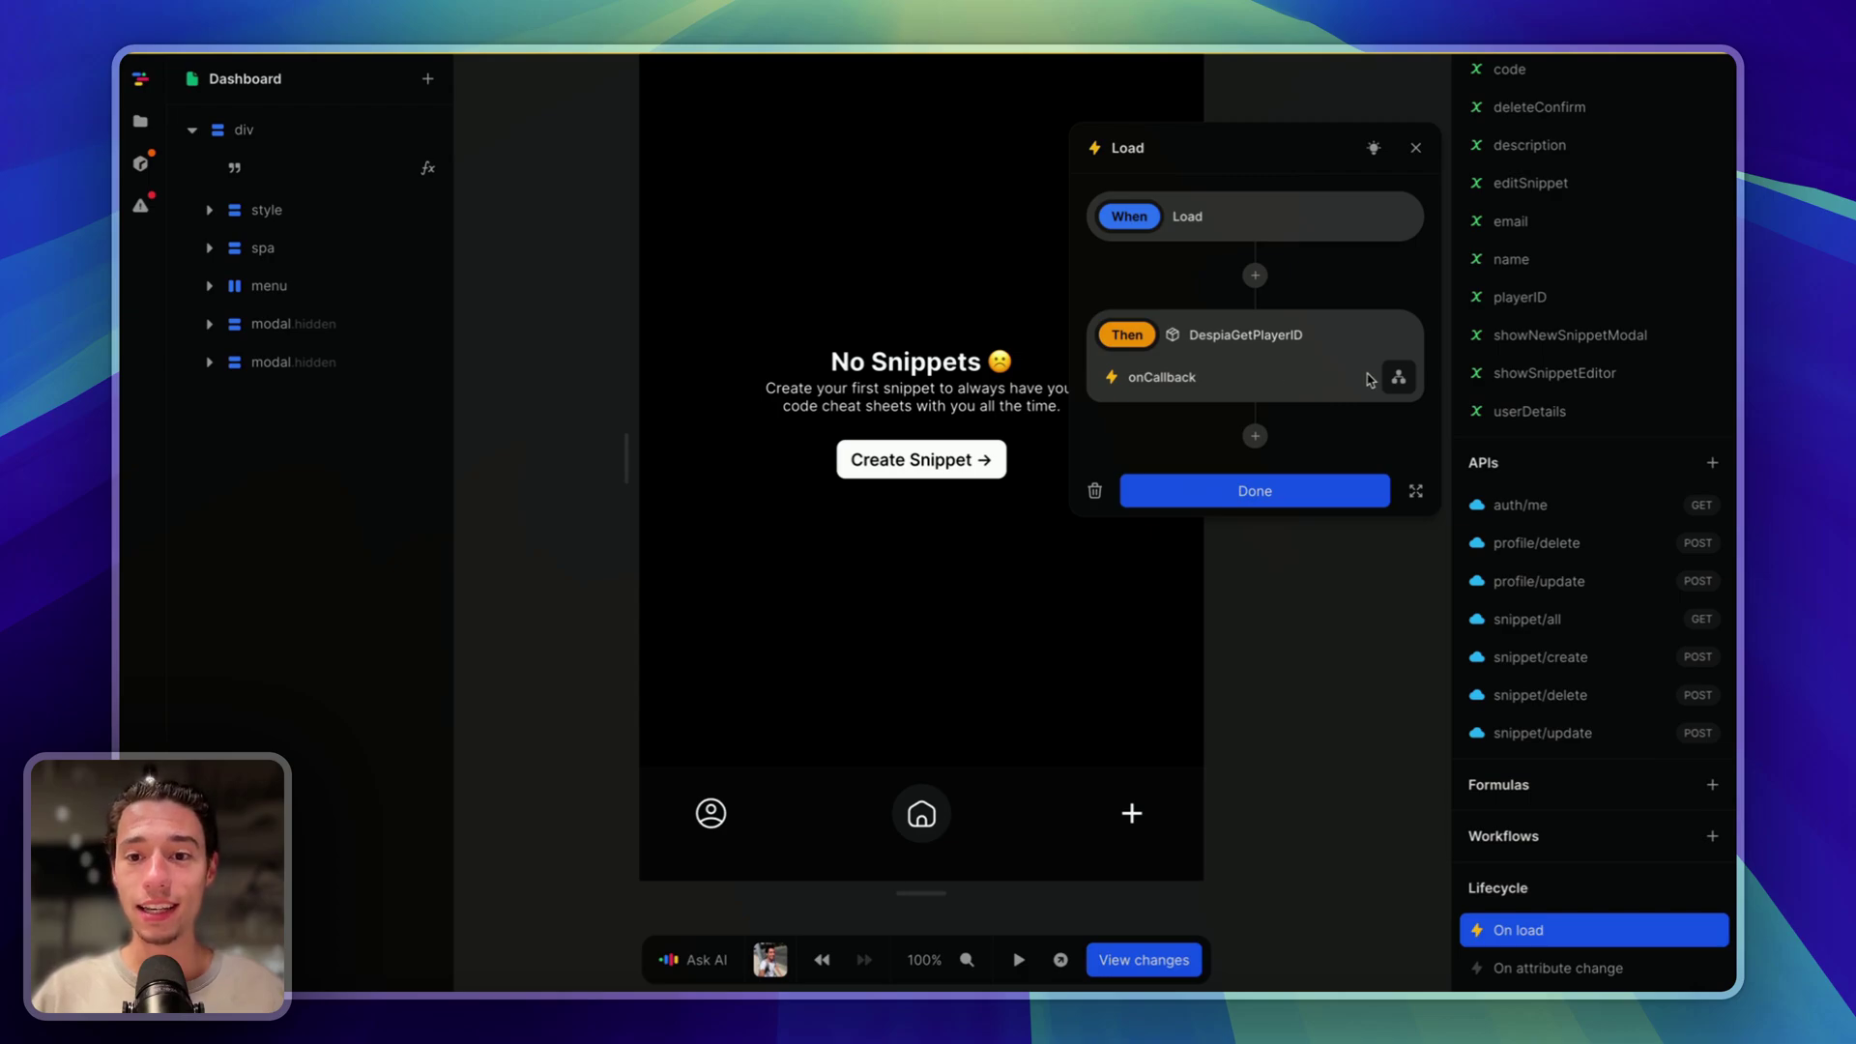
Step: Make the action's onCallback event set the playerID variable to the callback value, and finish both workflows
{"action": "left_click", "coordinate": [1395, 381]}
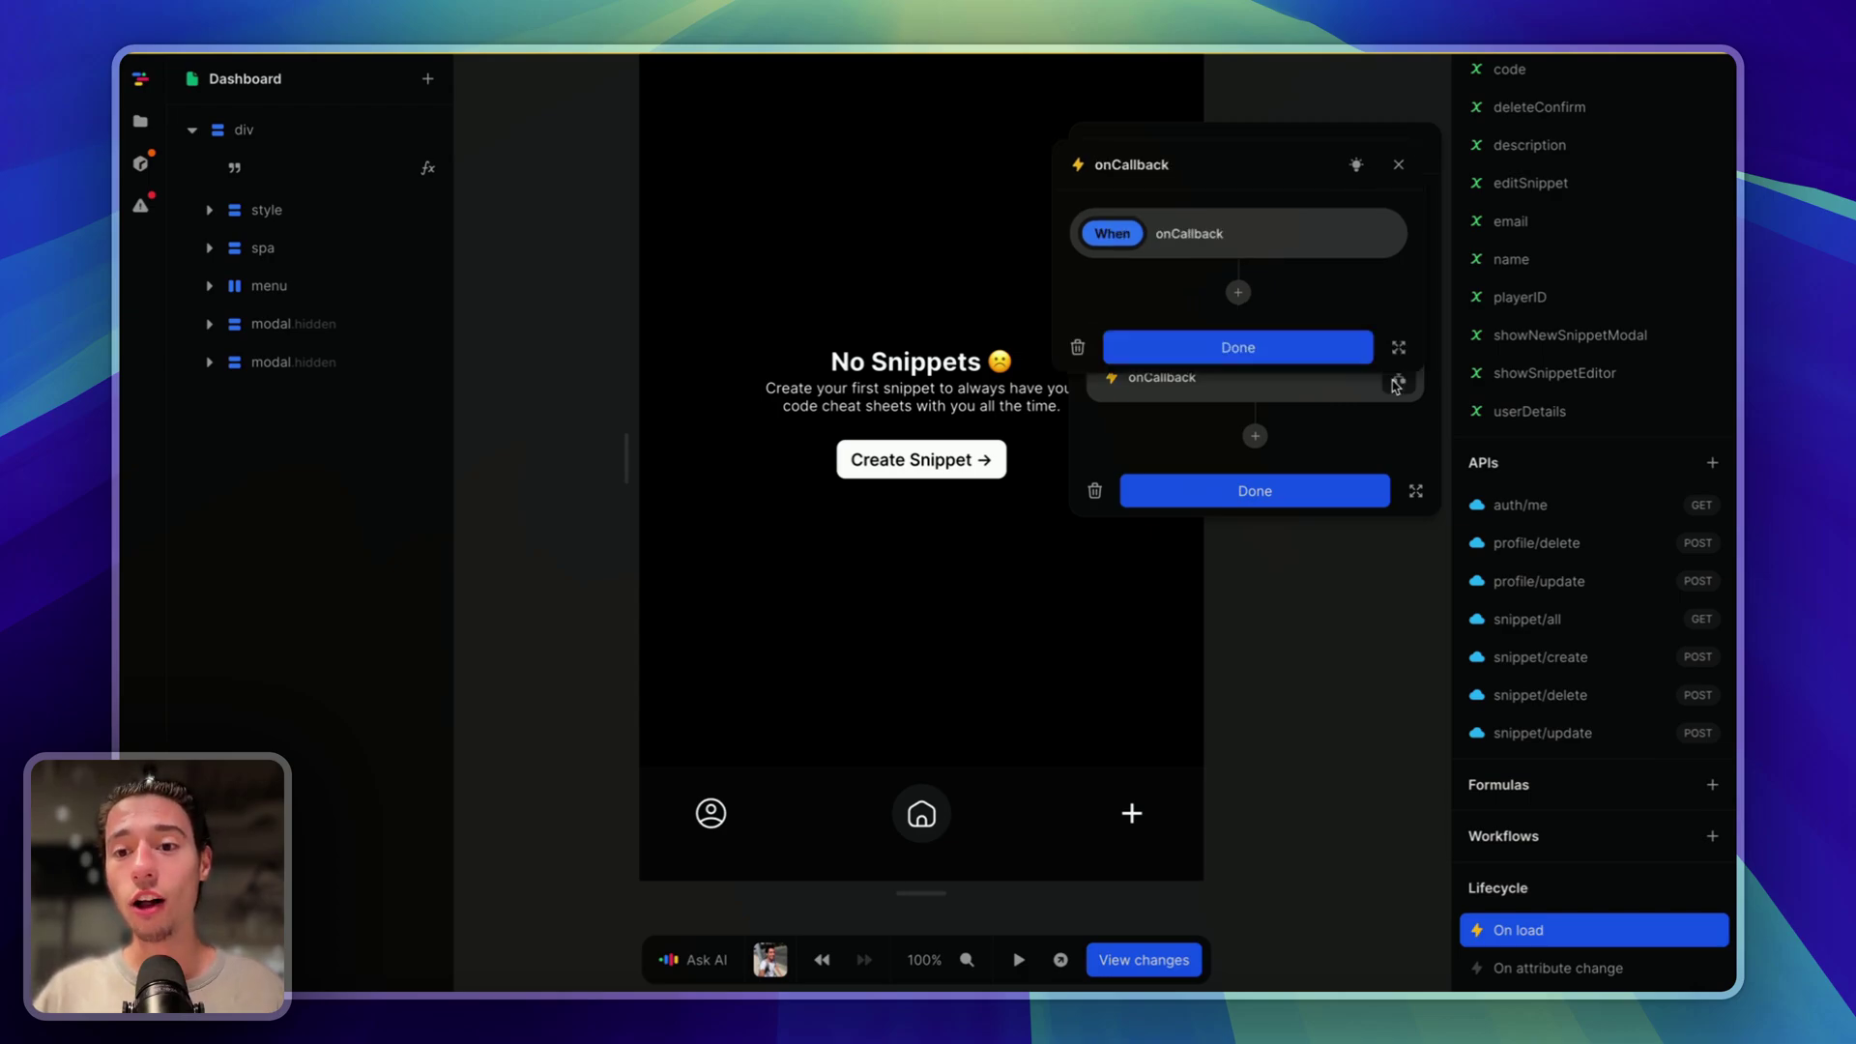
{"action": "left_click", "coordinate": [1240, 290]}
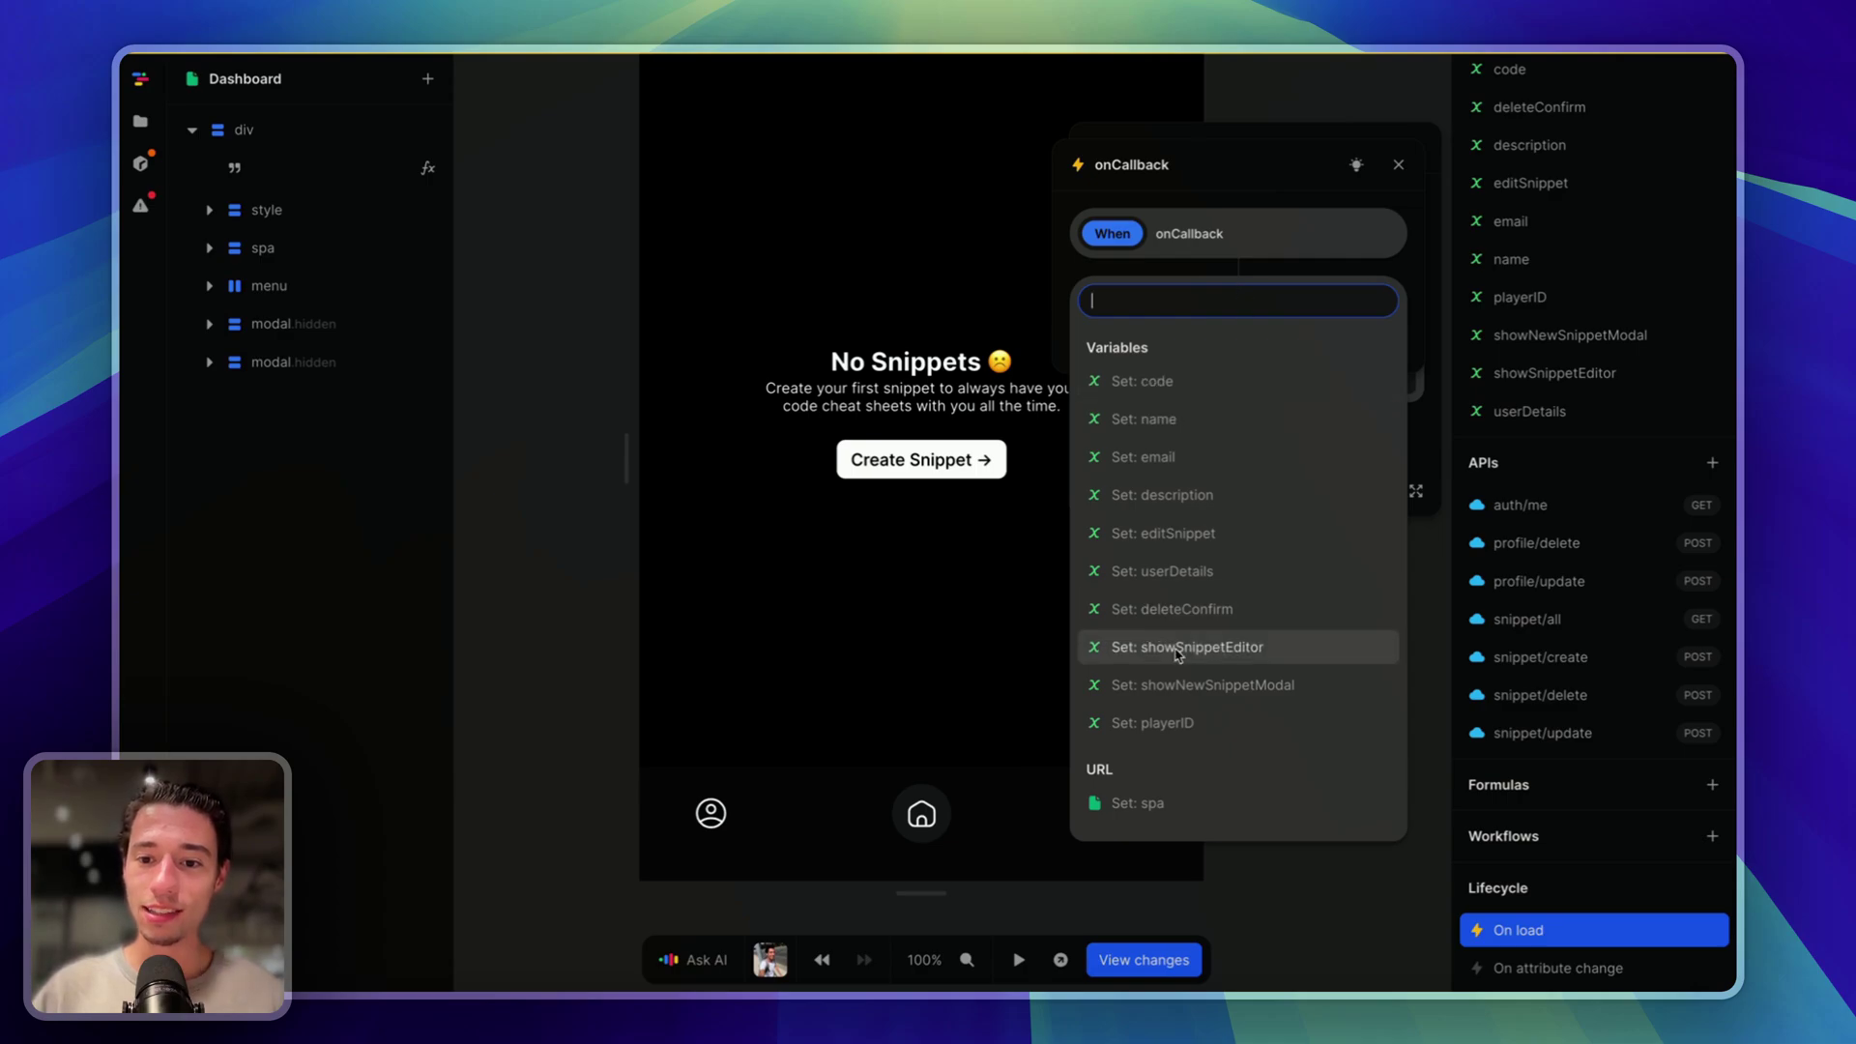
{"action": "left_click", "coordinate": [1156, 724]}
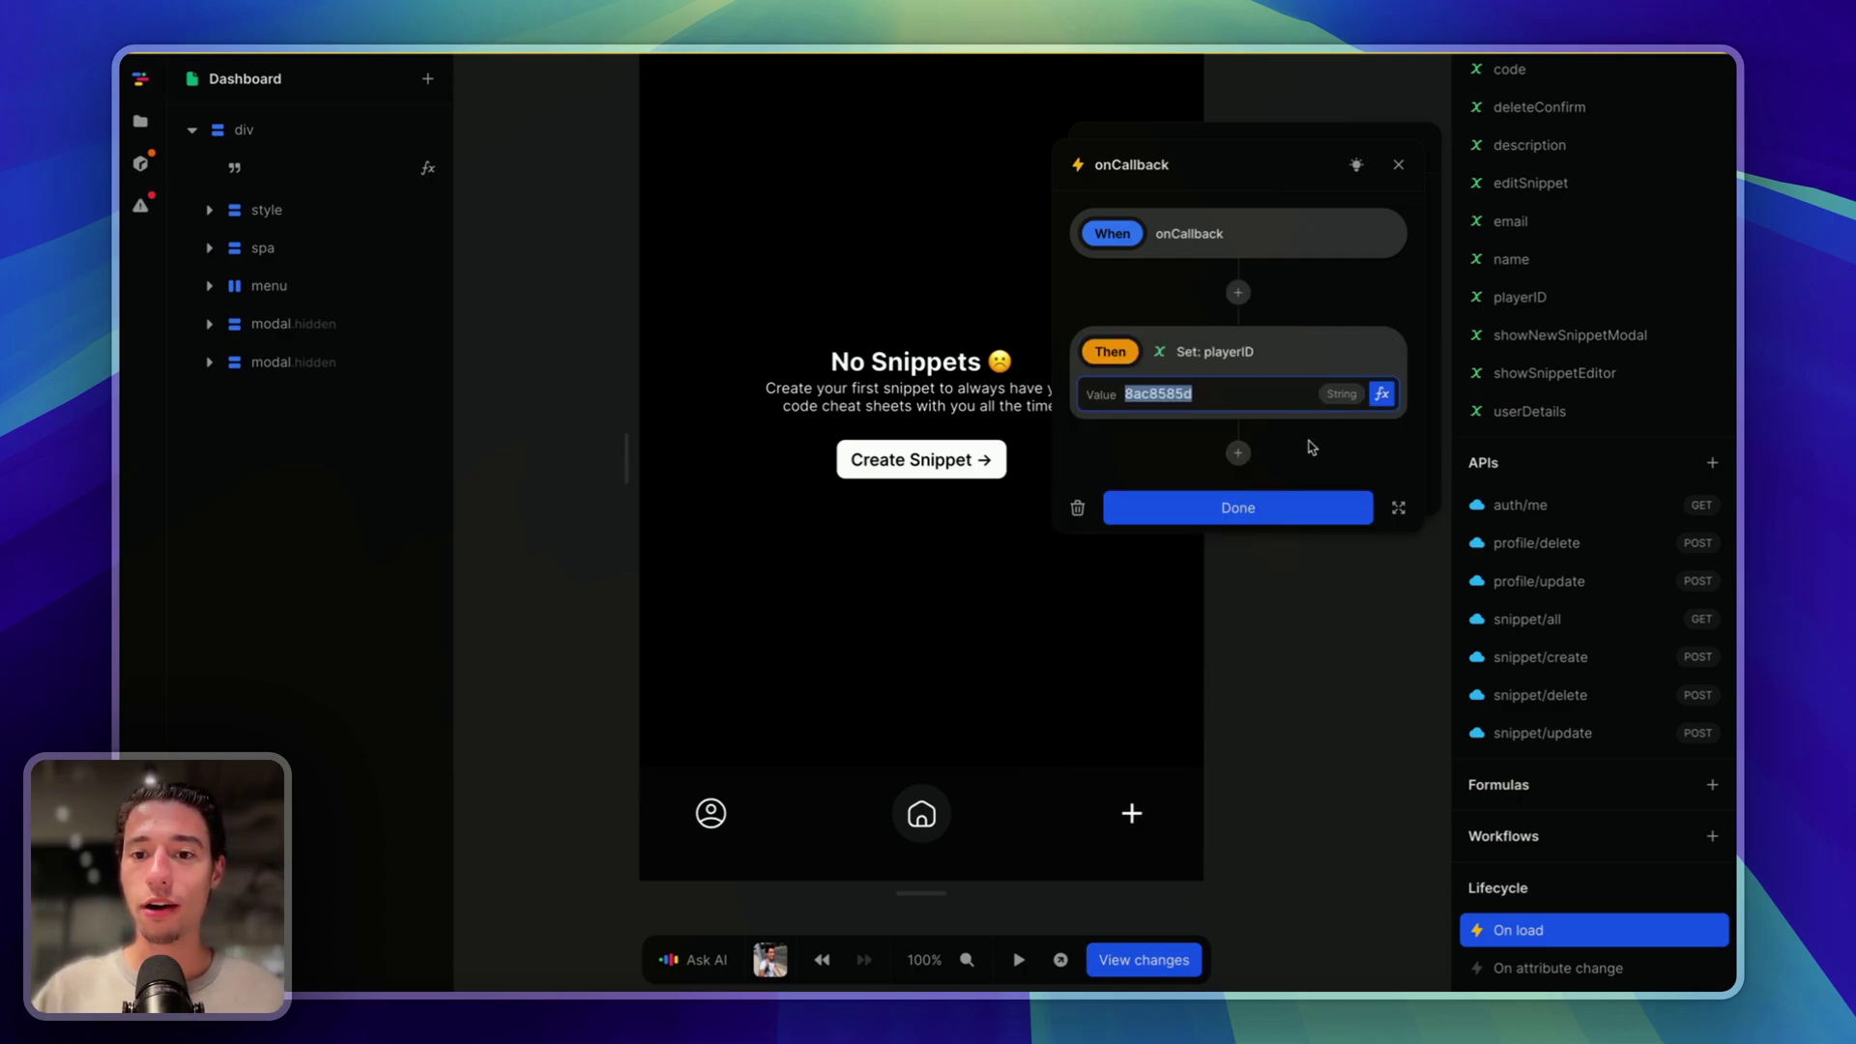
{"action": "left_click", "coordinate": [1295, 504]}
{"action": "left_click", "coordinate": [1300, 493]}
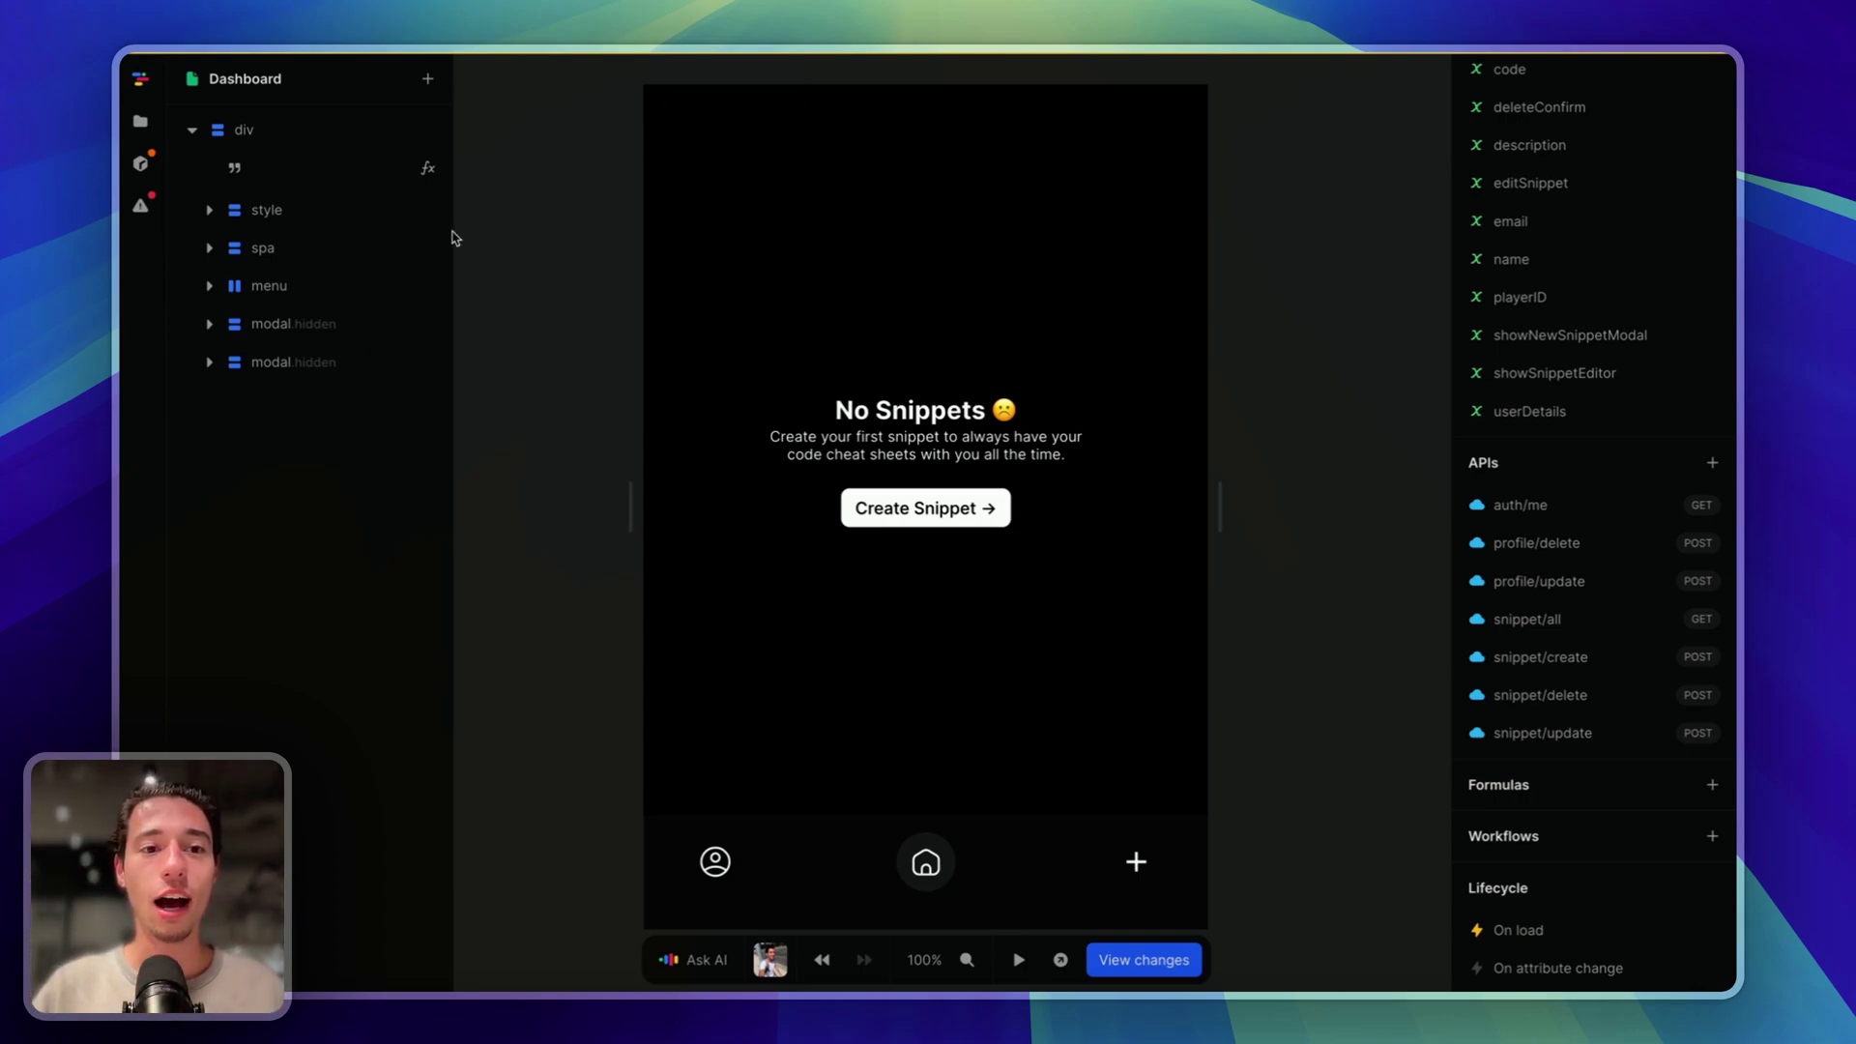
Step: Review the branch changes and publish the branch with the comment "player id"
{"action": "left_click", "coordinate": [385, 166]}
{"action": "left_click", "coordinate": [1372, 265]}
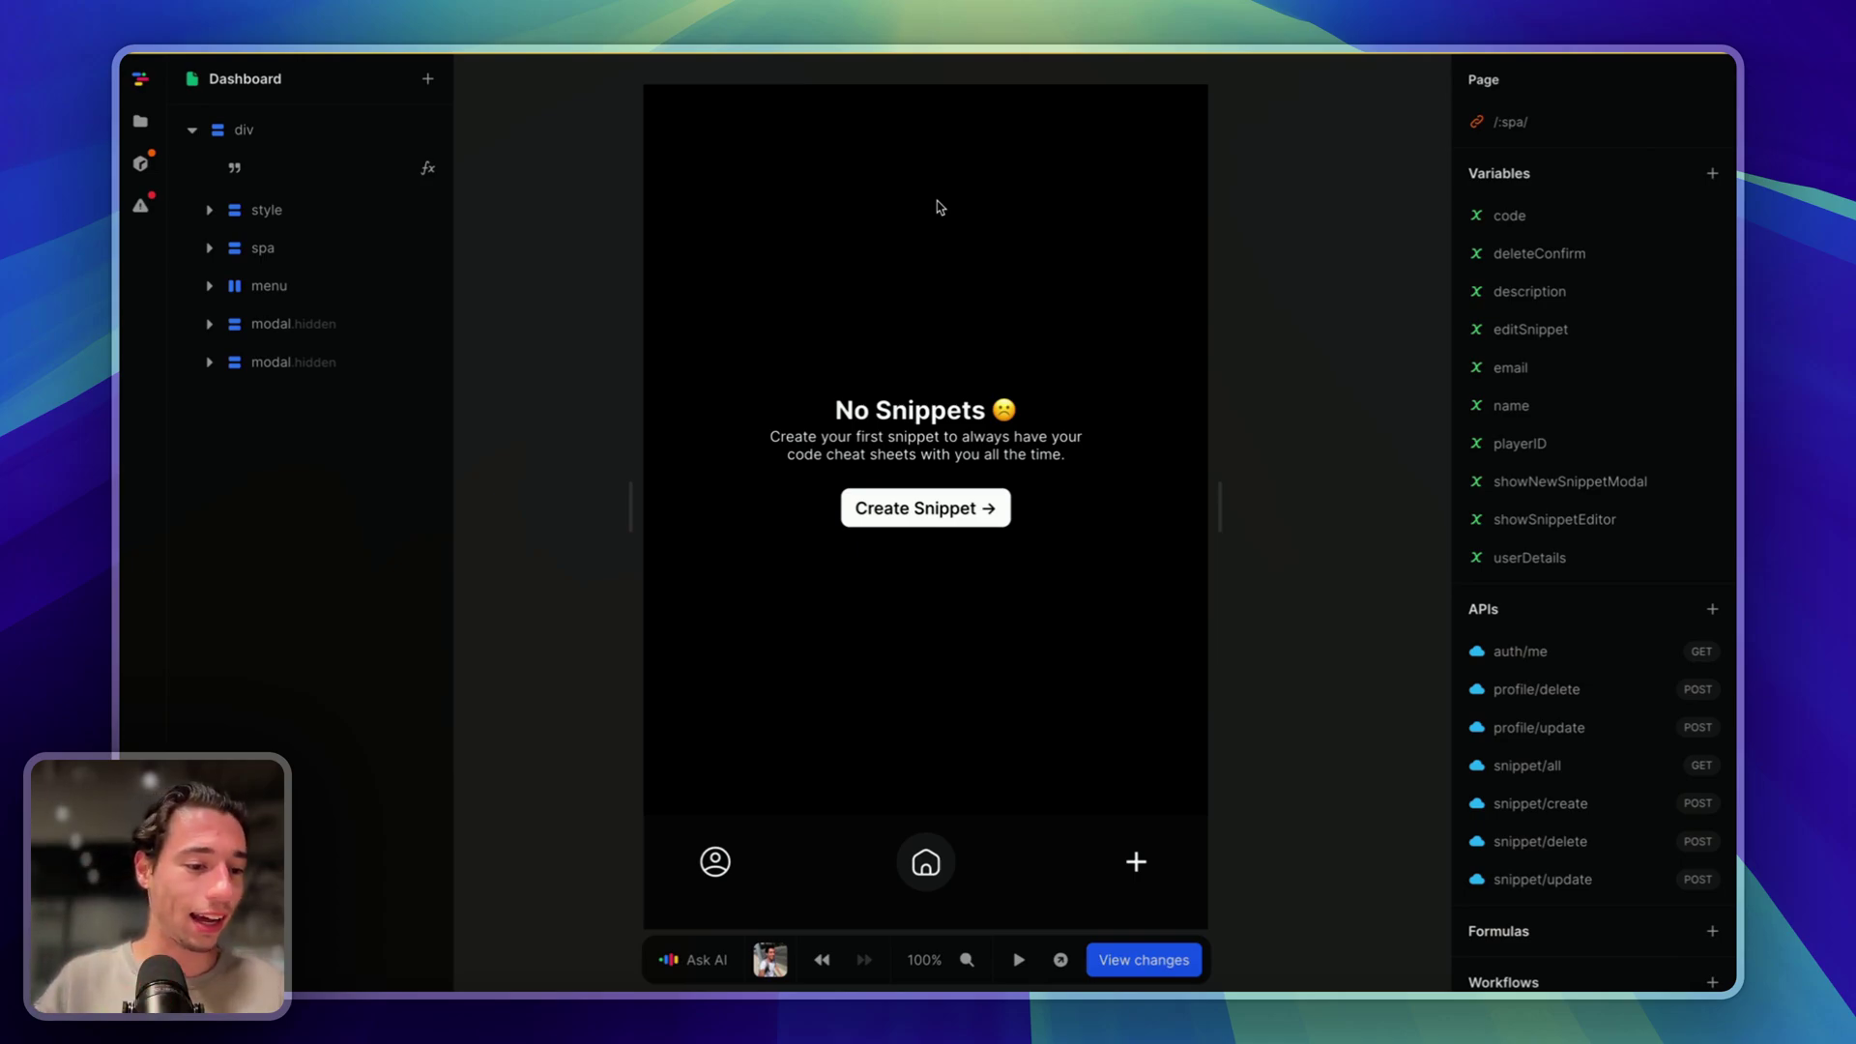
{"action": "left_click", "coordinate": [1149, 967]}
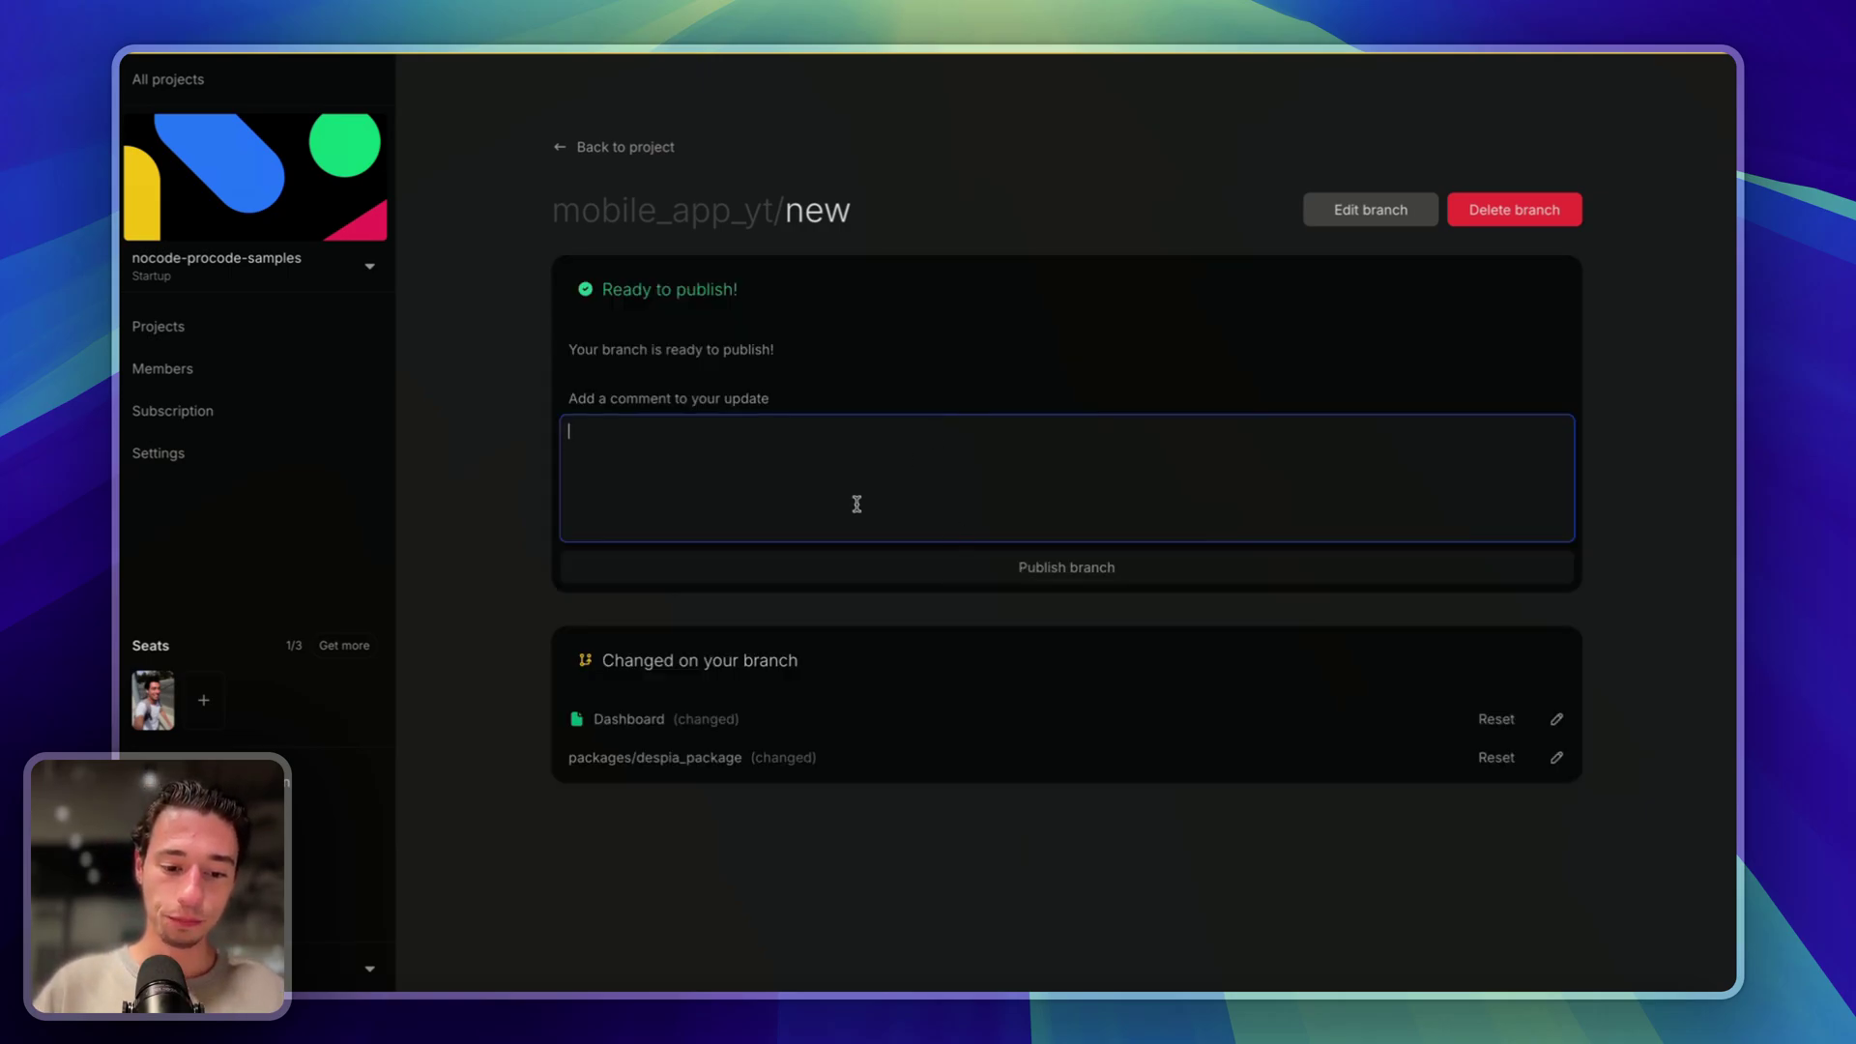
{"action": "type", "text": "player"}
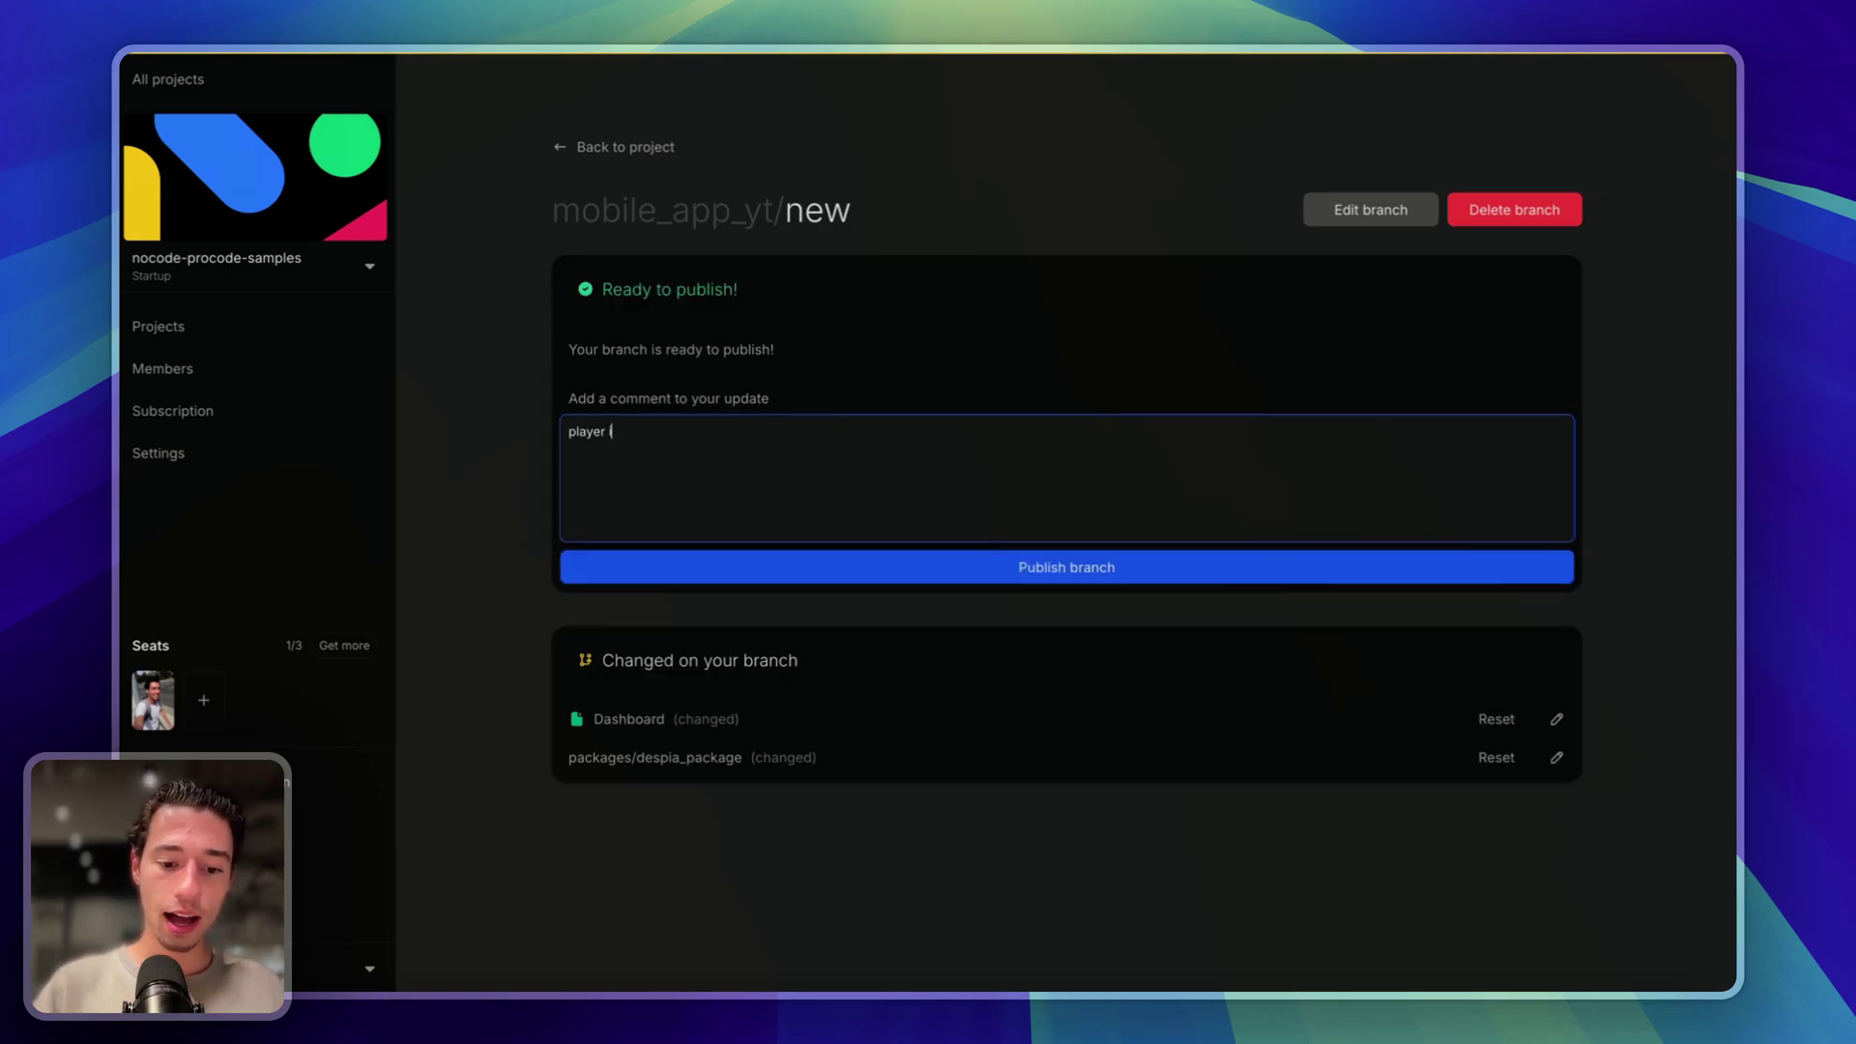
{"action": "type", "text": " id"}
{"action": "left_click", "coordinate": [923, 578]}
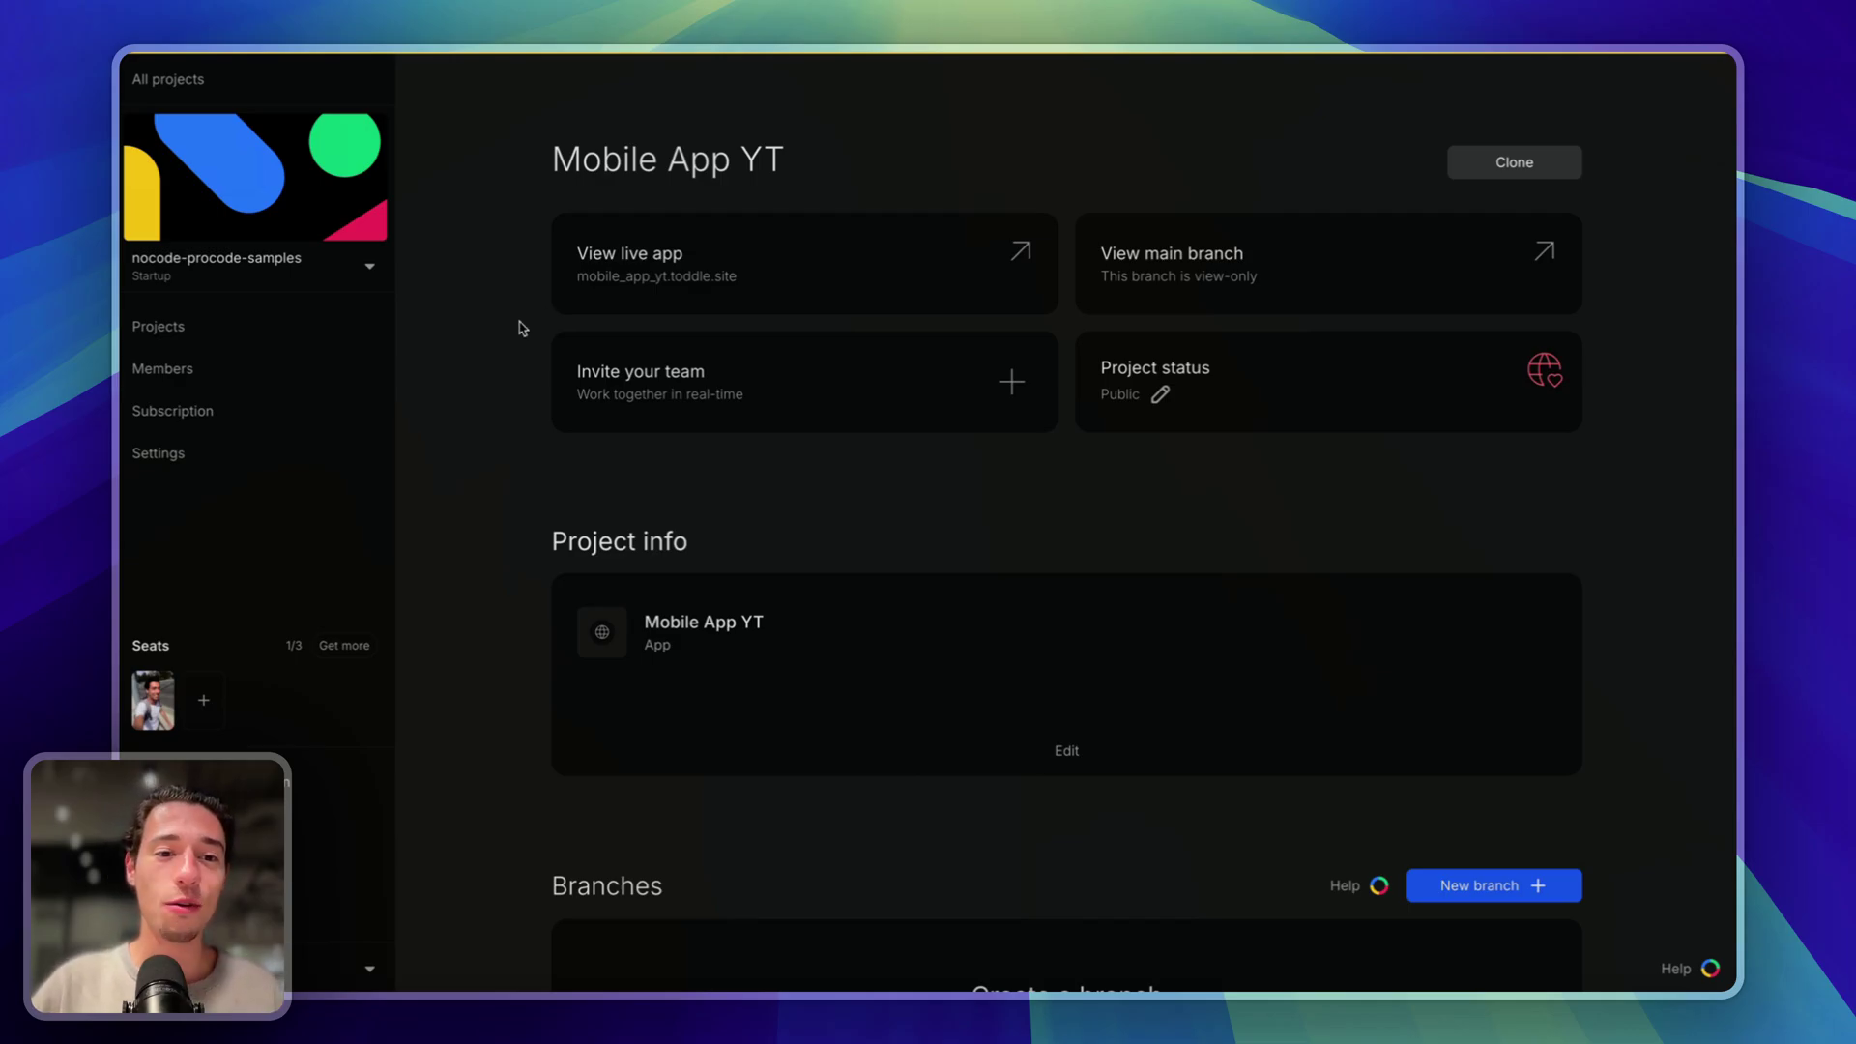
Step: Switch to the OneSignal dashboard's User Records page
{"action": "mouse_move", "coordinate": [121, 368]}
{"action": "left_click", "coordinate": [223, 634]}
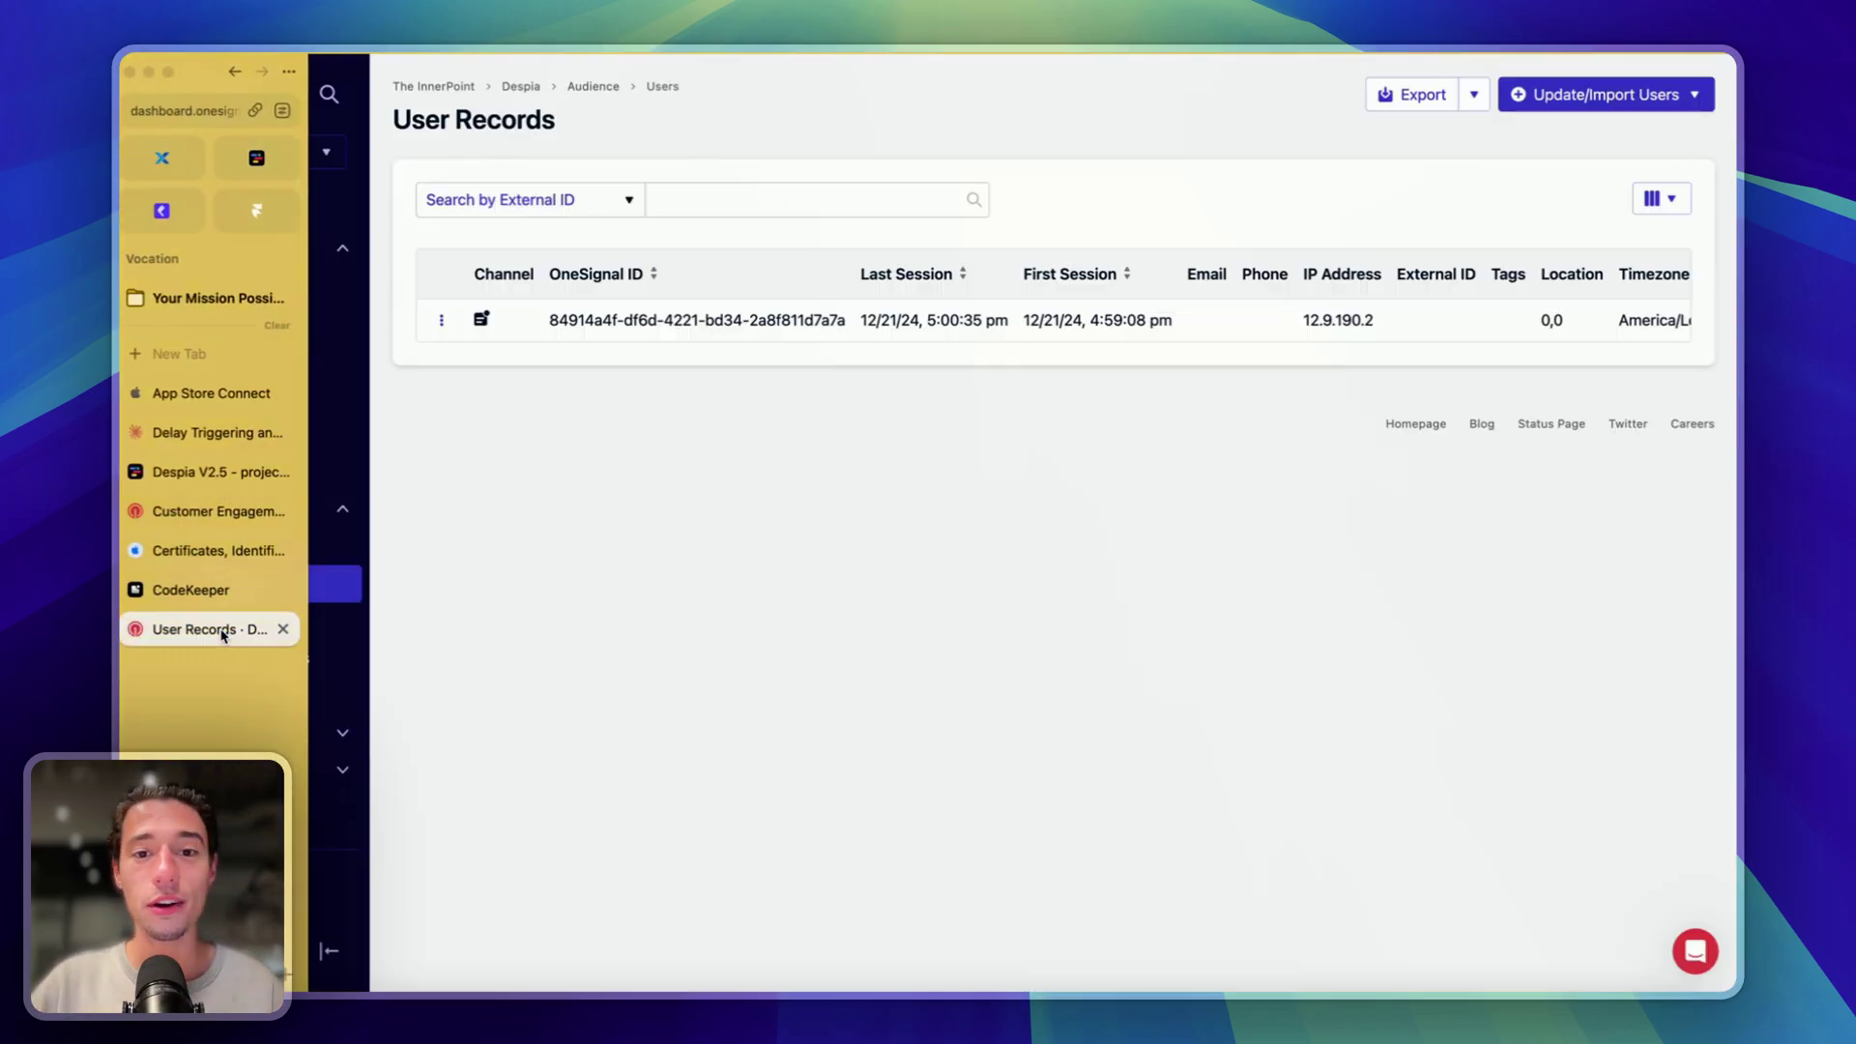